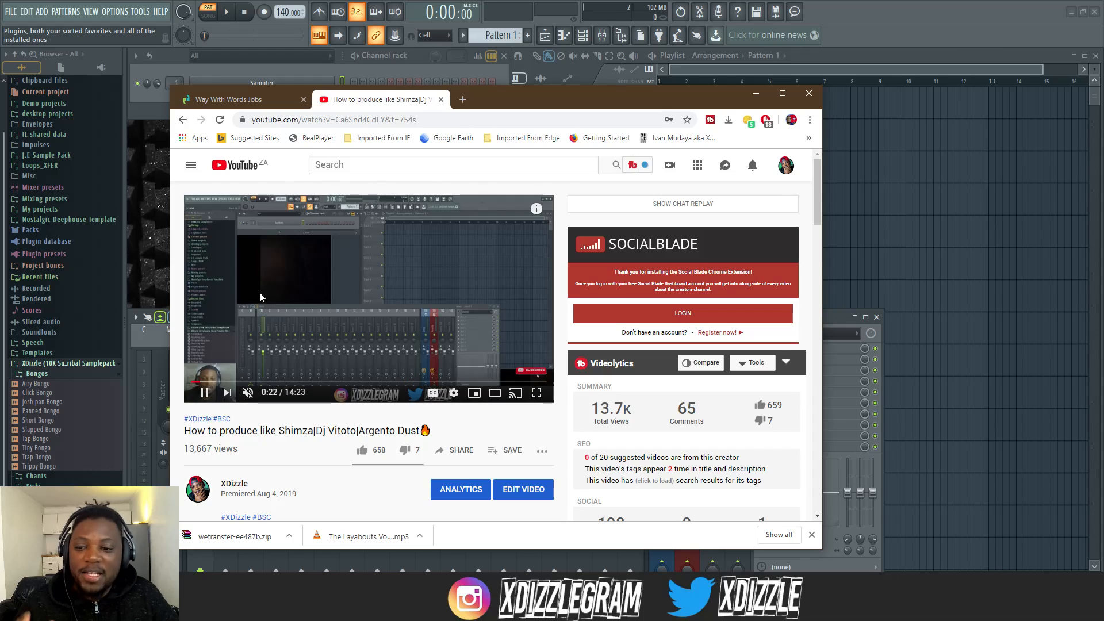
Step: Look over the YouTube page of "How to produce like Shimza|Dj Vitoto|Argento Dust" and move the browser away to return to FL Studio
scroll(260, 296, down, 2)
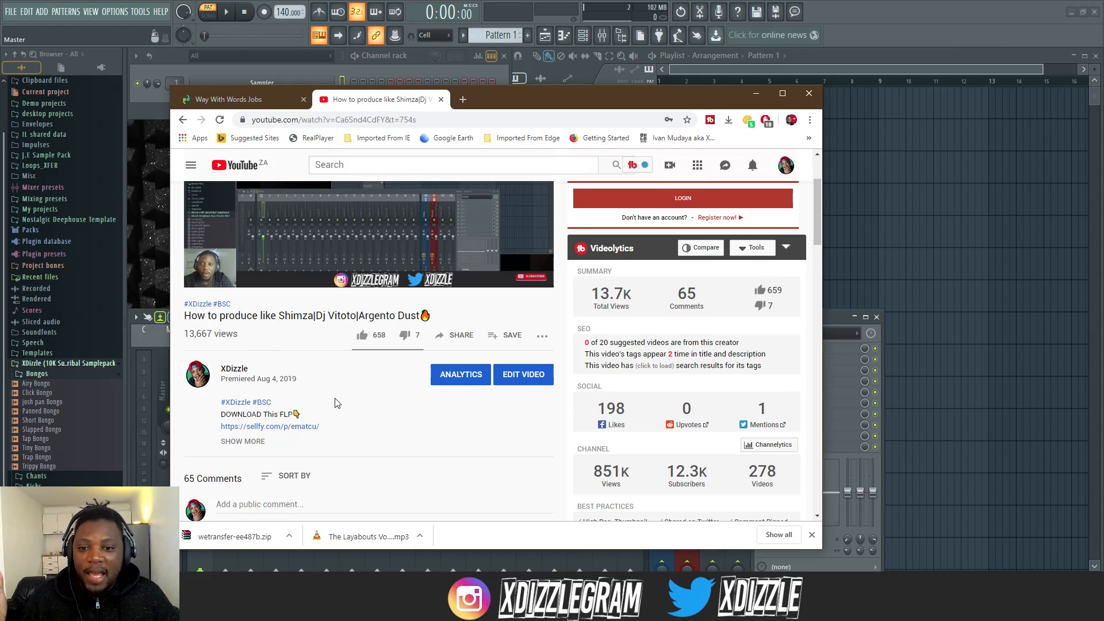
scroll(313, 340, up, 2)
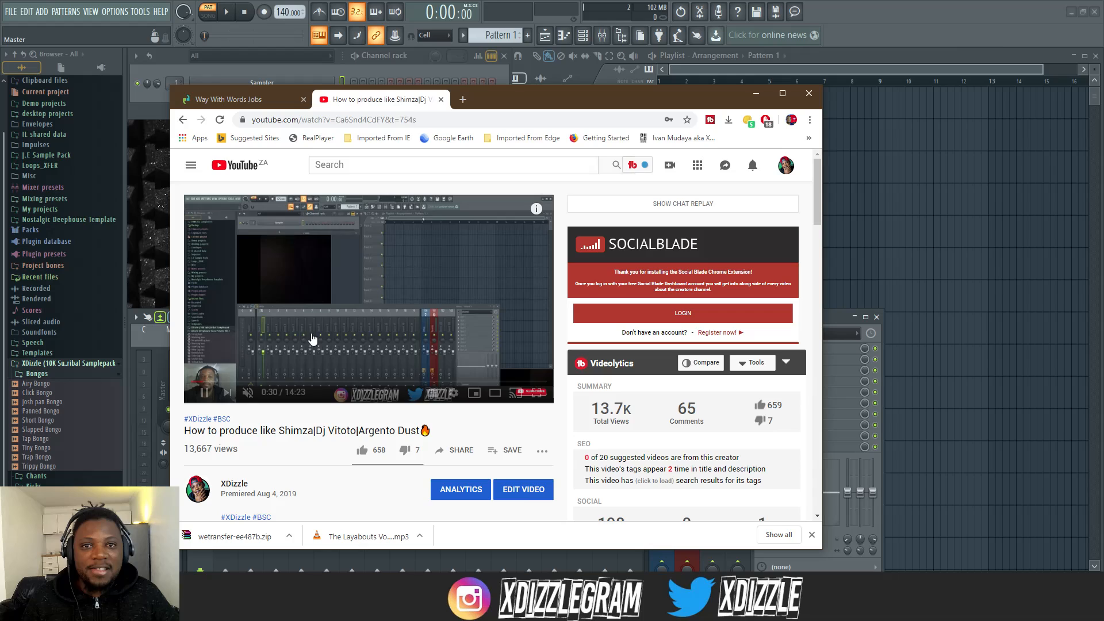
drag(581, 98, 0, 168)
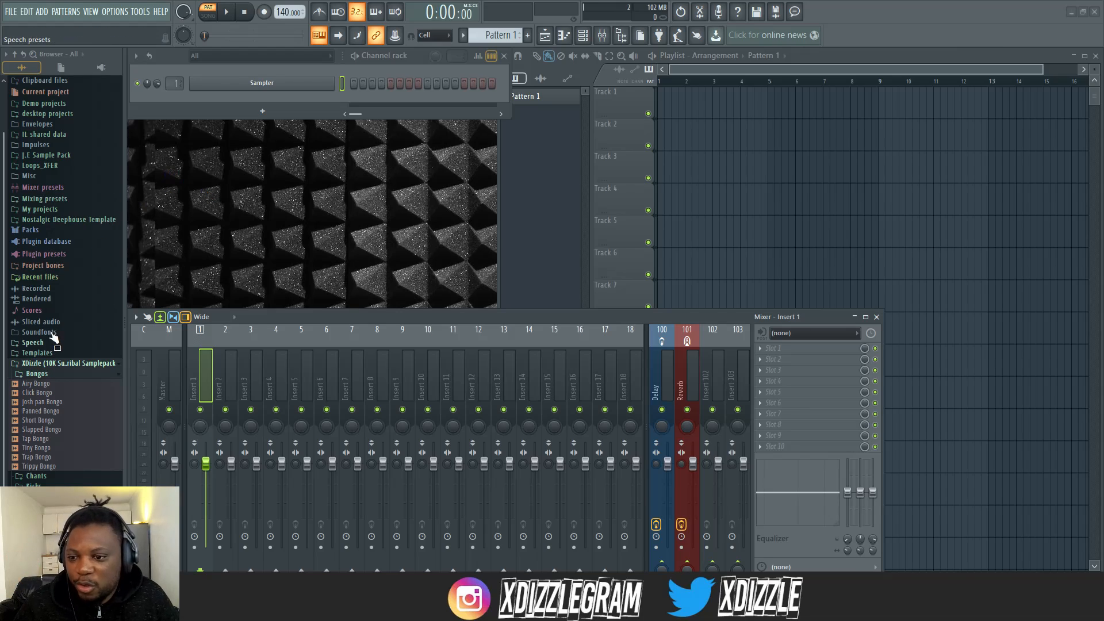
Step: Collapse the Bongos folder of the tribal sample pack in the file browser
click(72, 376)
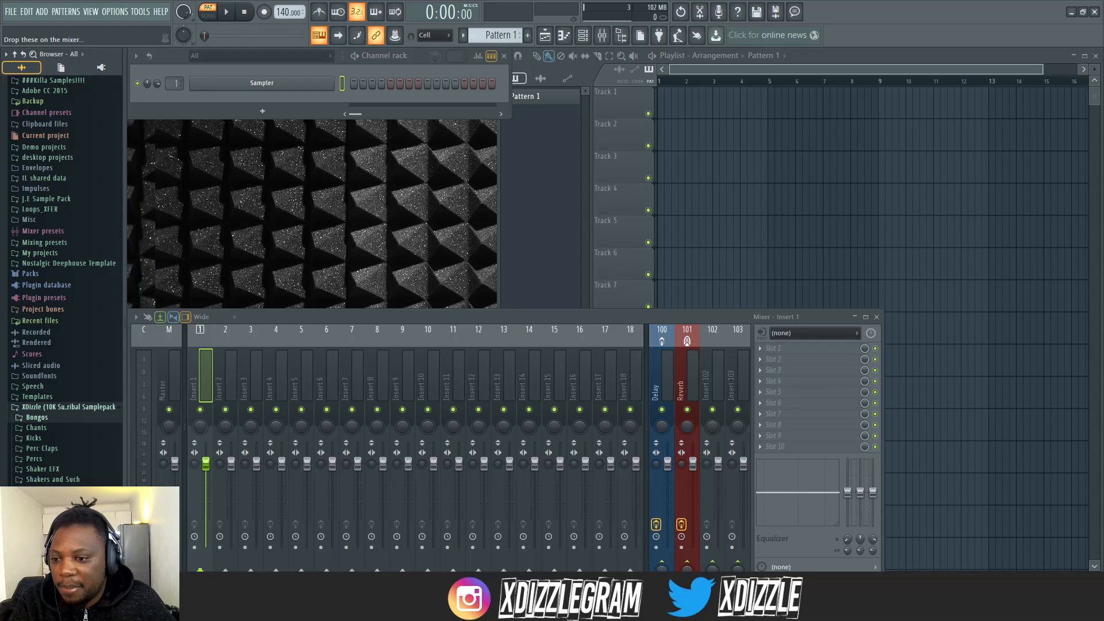
click(262, 111)
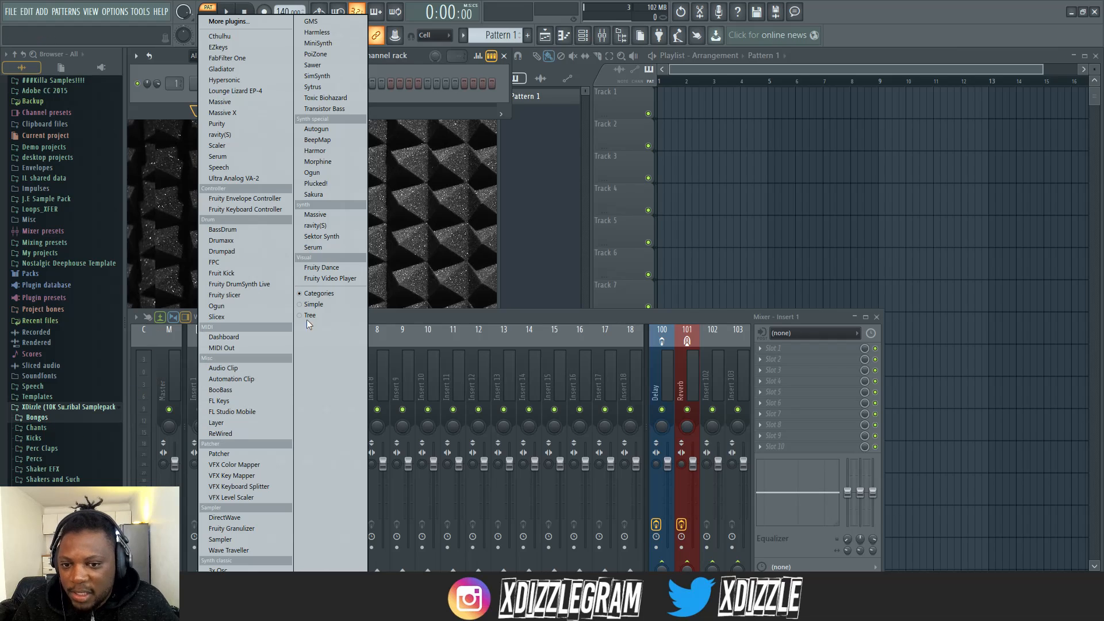
click(419, 320)
click(58, 419)
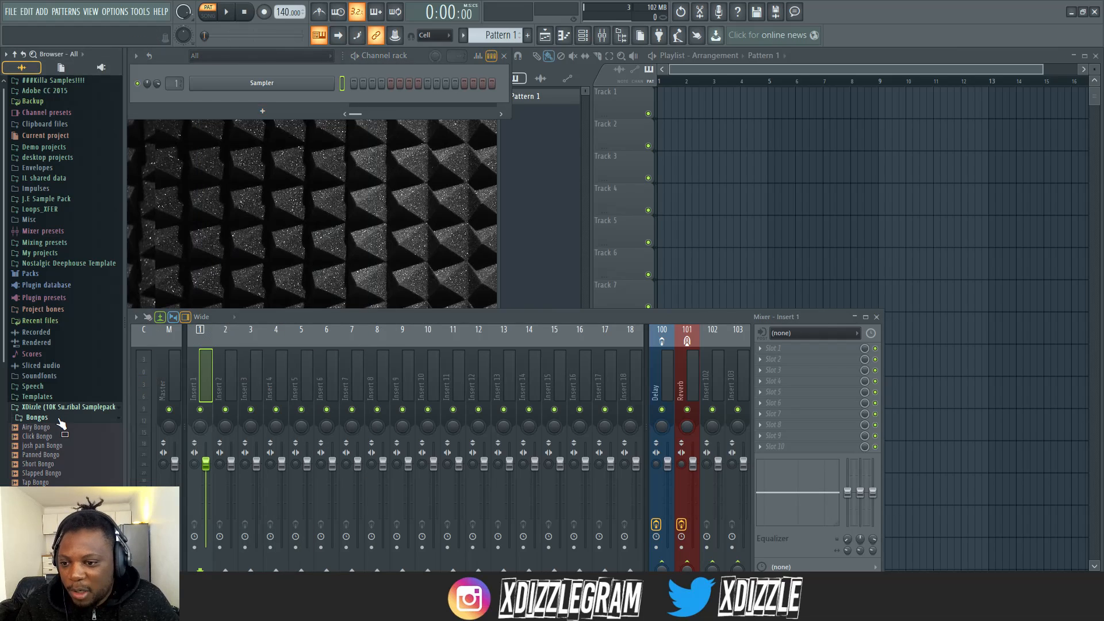
click(57, 419)
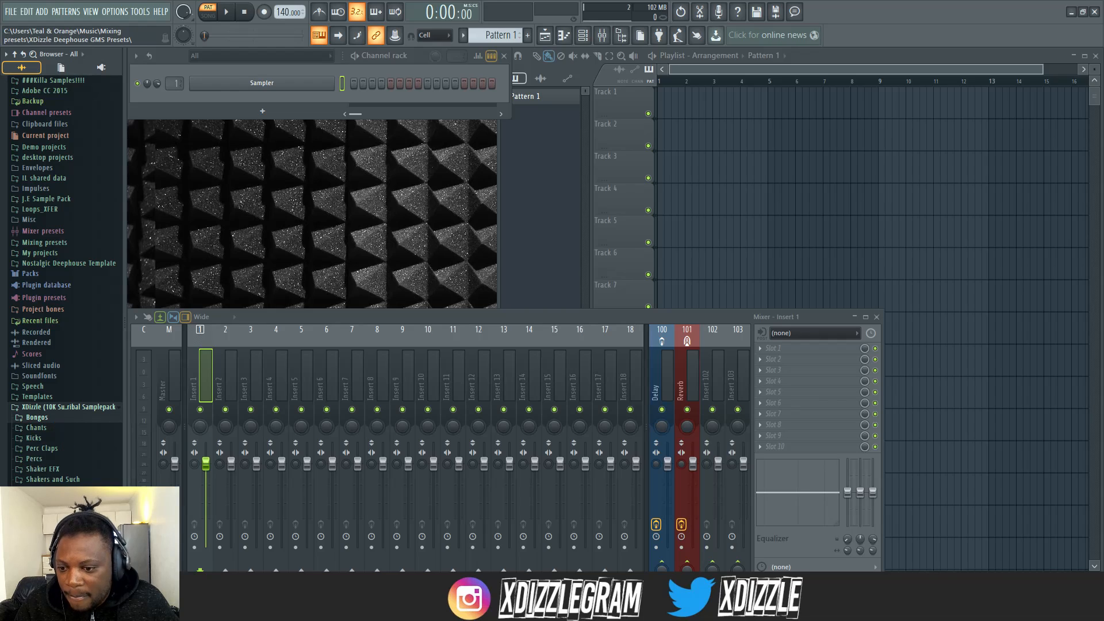
Step: Load the Organ Synth preset from the XDizzle Deephouse GMS Presets folder into a new channel
scroll(68, 439, down, 5)
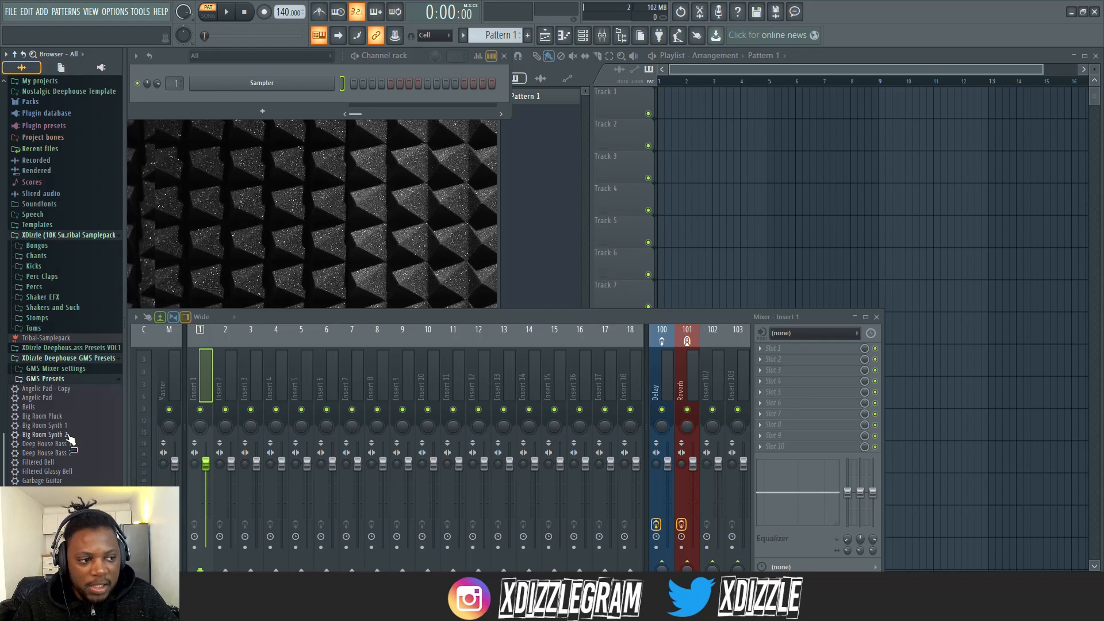
scroll(80, 374, down, 4)
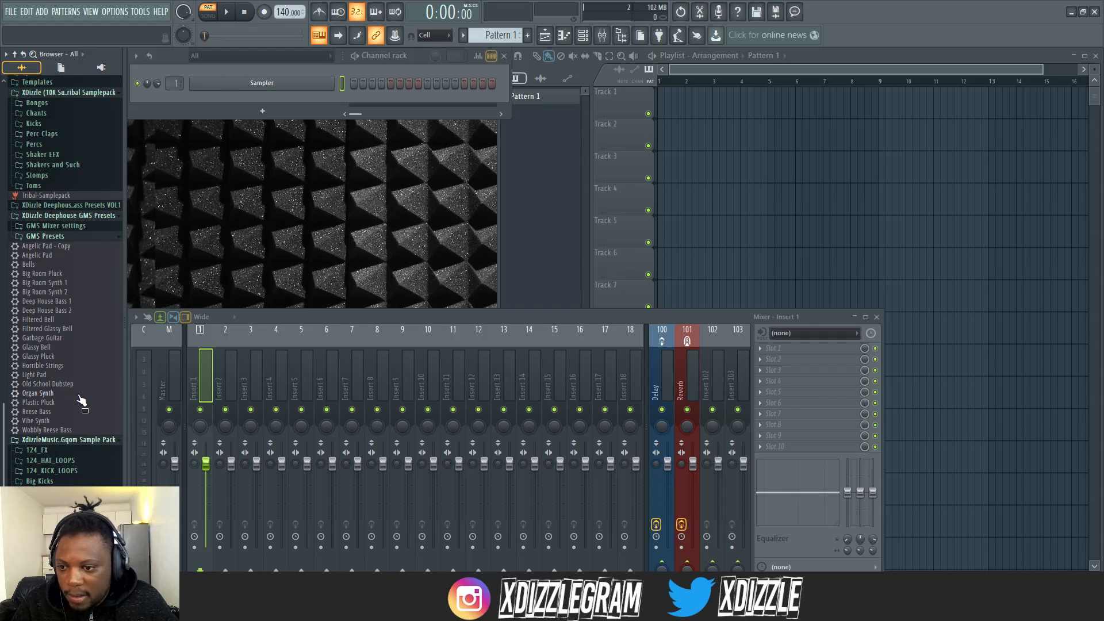
right_click(57, 394)
click(101, 403)
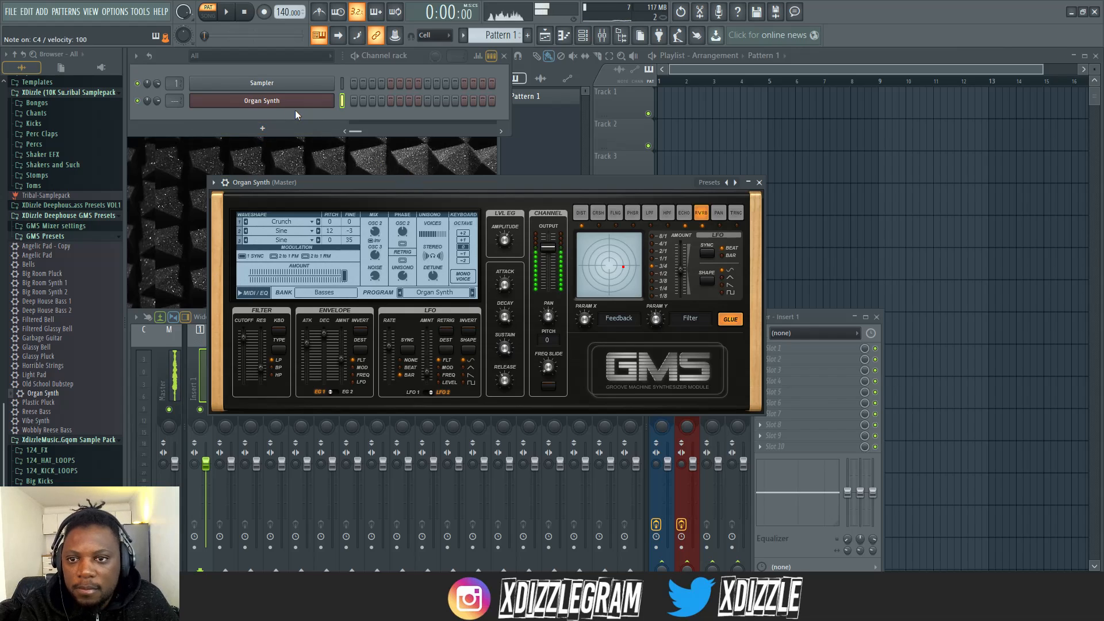
Step: Set the project tempo to 123 BPM
right_click(281, 10)
click(405, 81)
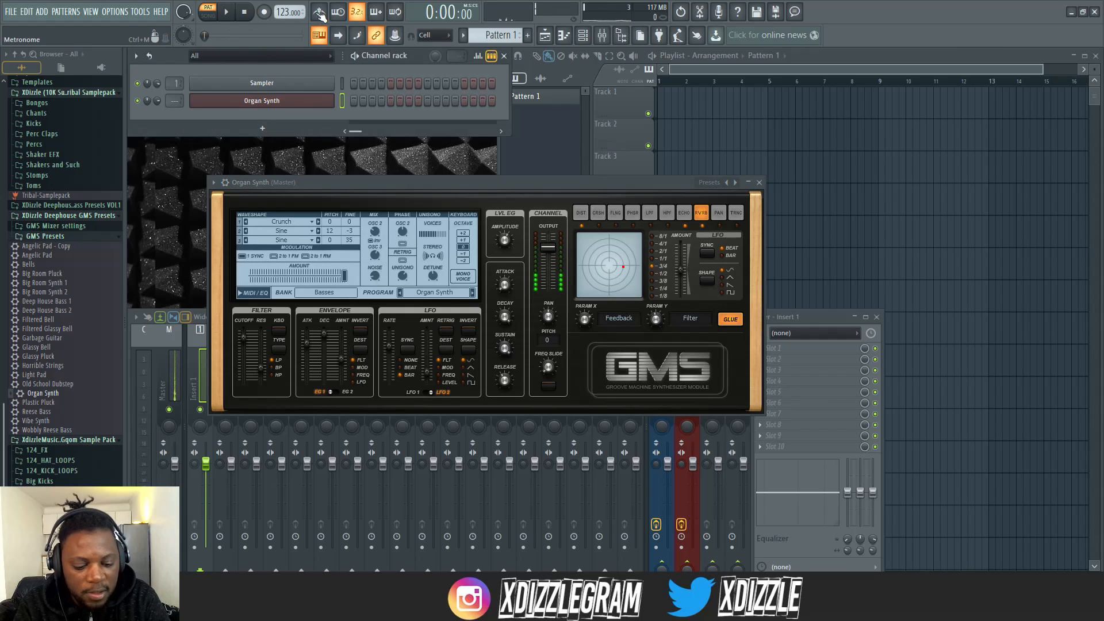
Step: Switch to song mode and briefly test playback with the metronome on
key(l)
key(space)
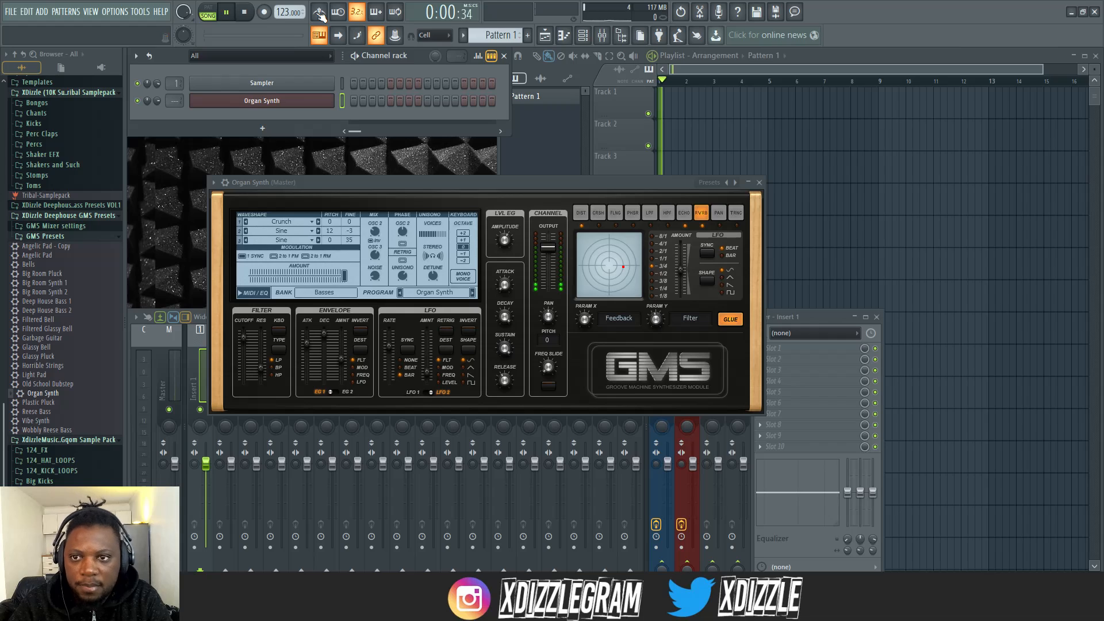
click(320, 13)
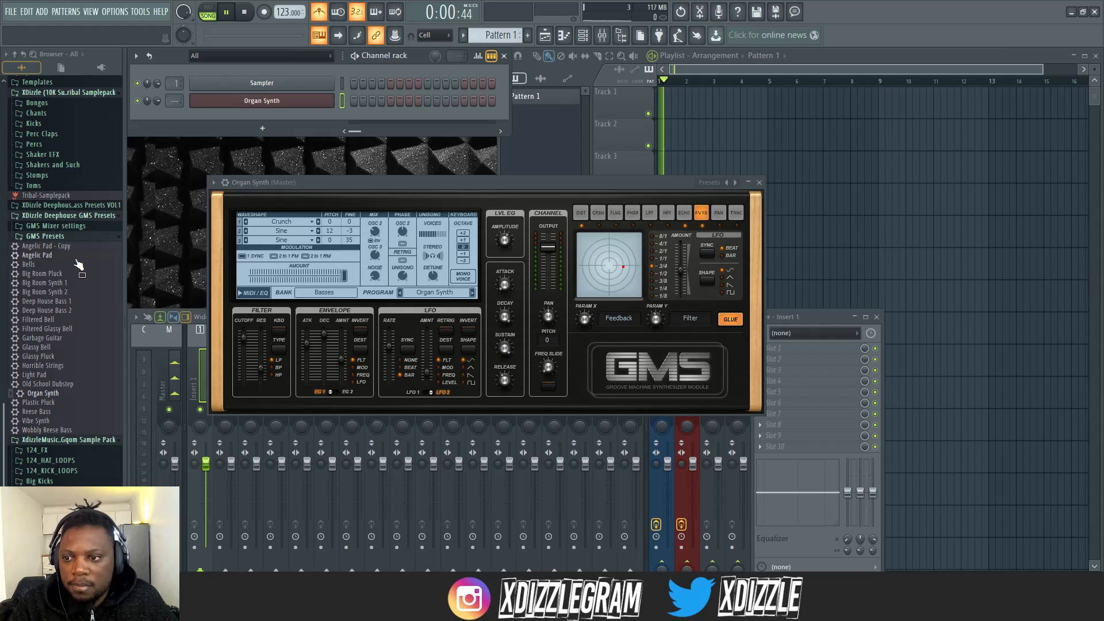
key(space)
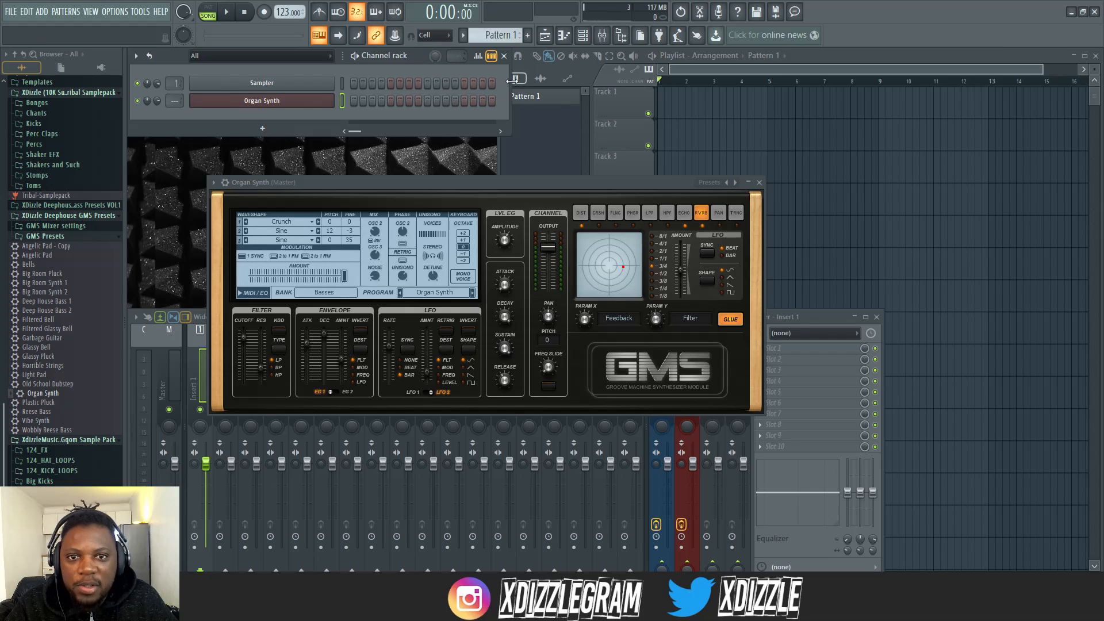
Step: Extend the pattern length to 32 steps and fit the channel rack's width to show all of them
drag(517, 109, 731, 109)
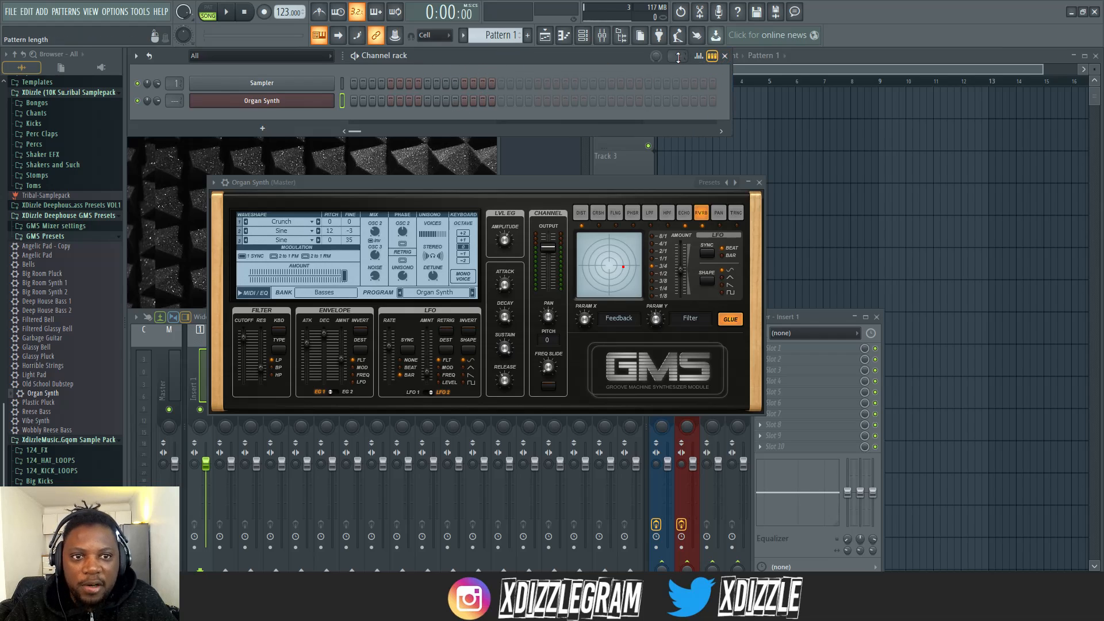
scroll(679, 56, up, 20)
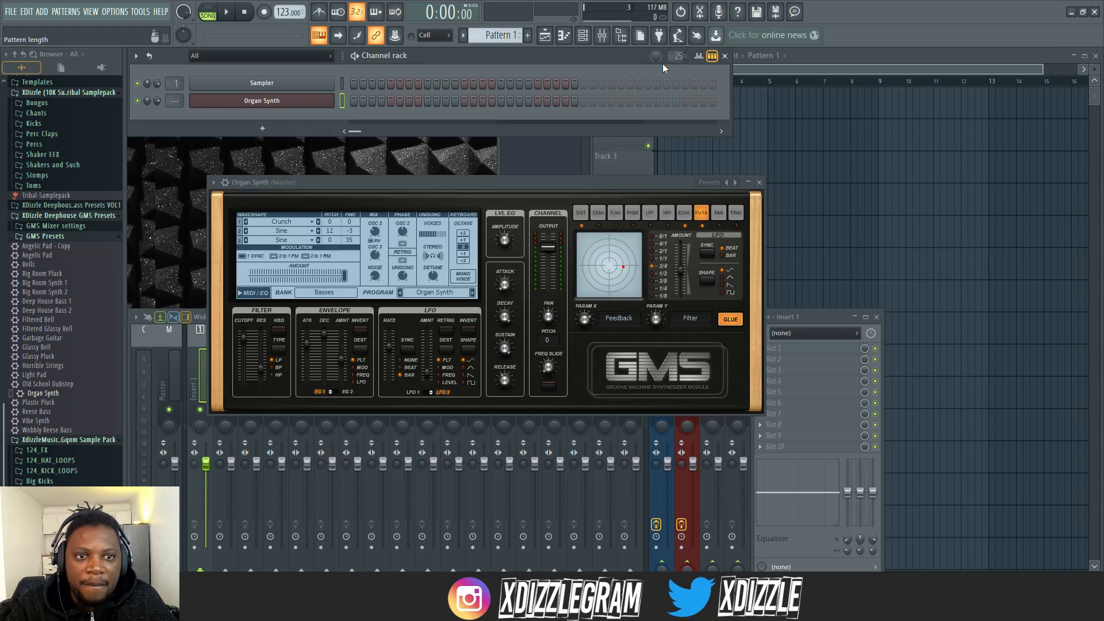
scroll(679, 56, up, 5)
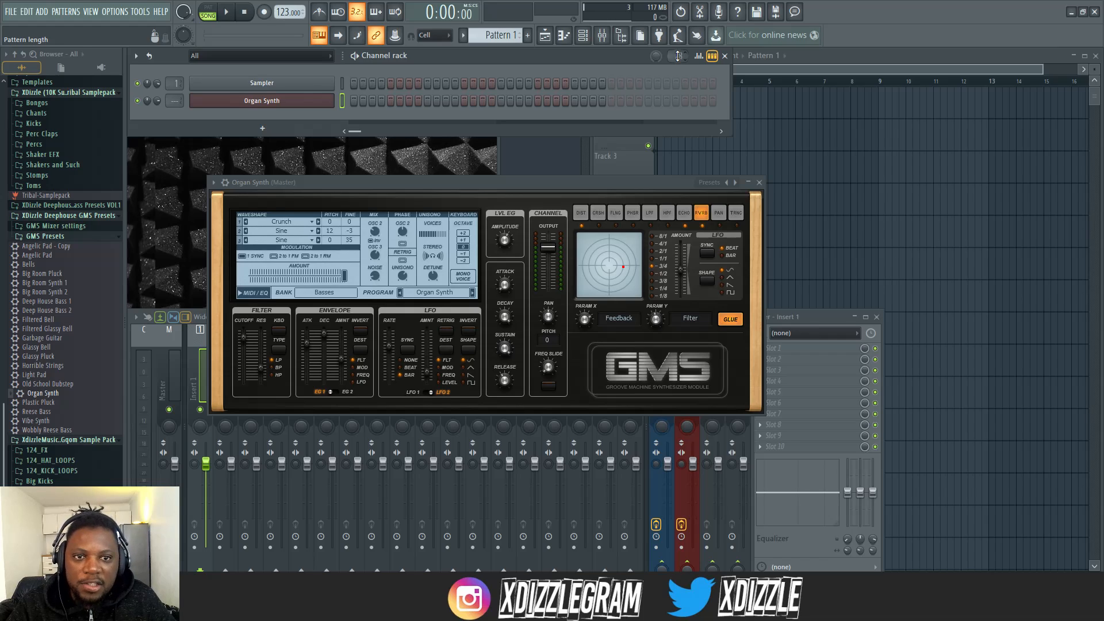
scroll(679, 56, up, 4)
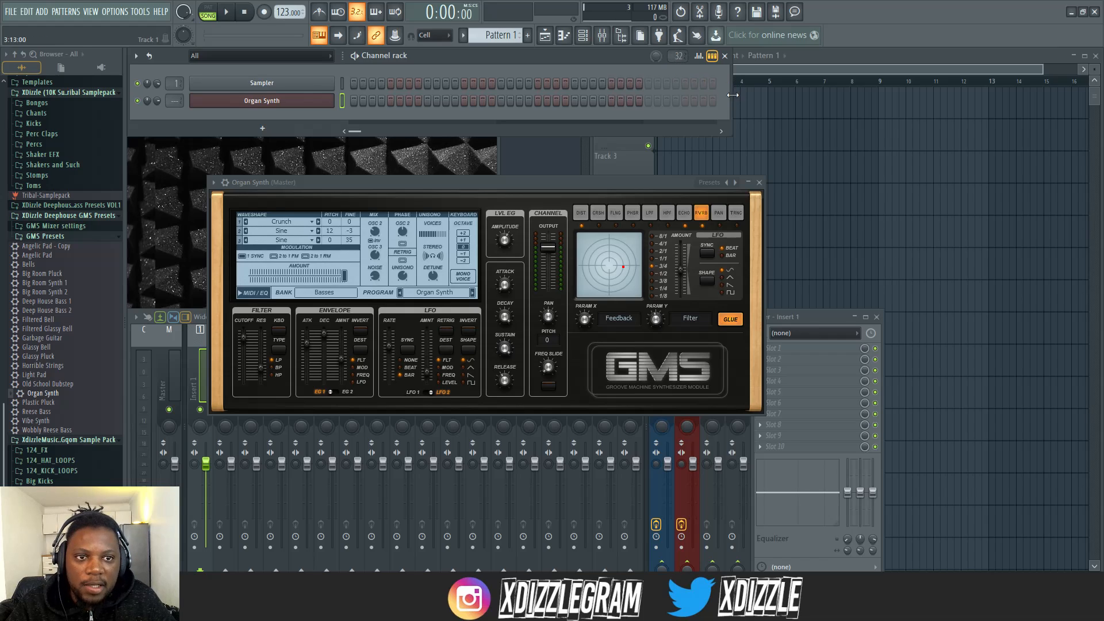
drag(732, 95, 657, 95)
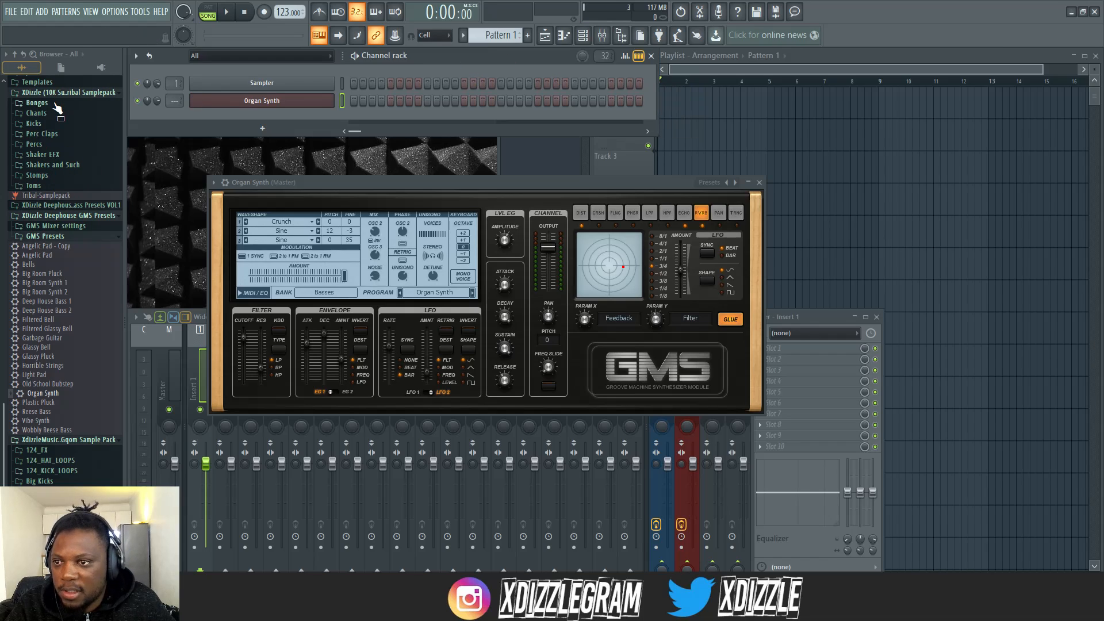
Step: Load Kick_01 from the Kicks folder onto the Sampler channel and fill every fourth step across the pattern
click(48, 124)
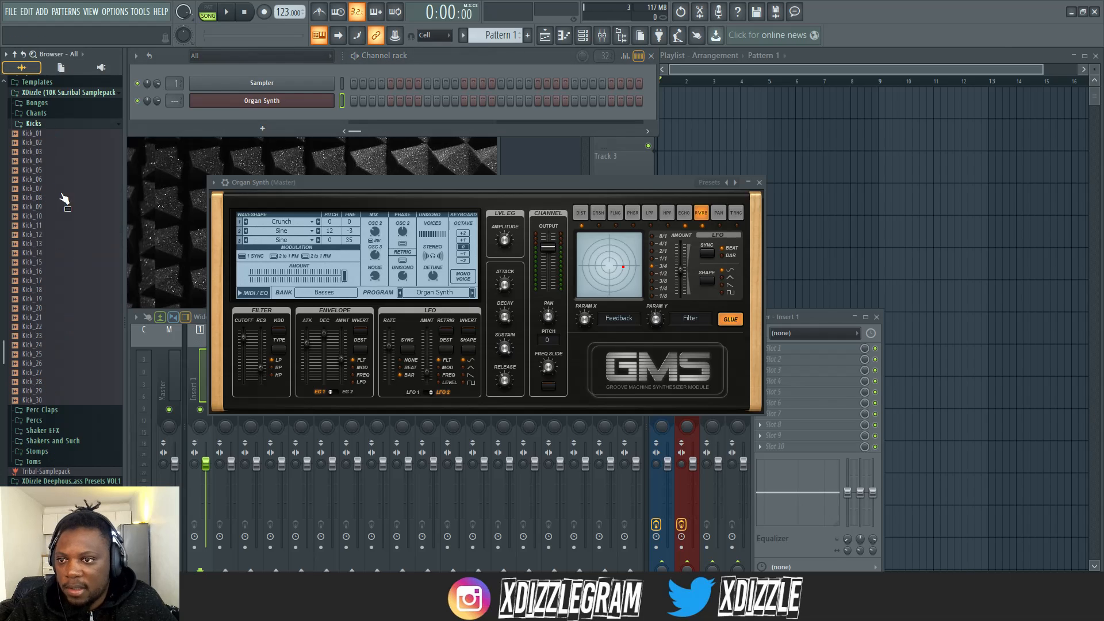
mouse_move(123, 147)
mouse_down()
mouse_move(180, 146)
mouse_move(142, 146)
mouse_up()
drag(39, 143, 327, 86)
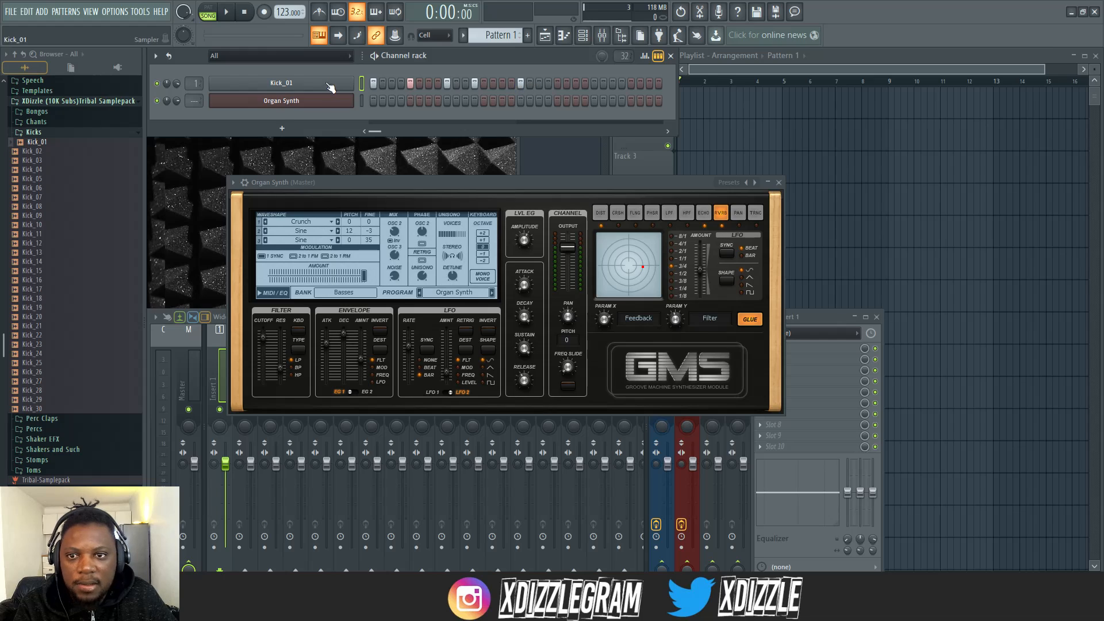
right_click(516, 82)
click(512, 132)
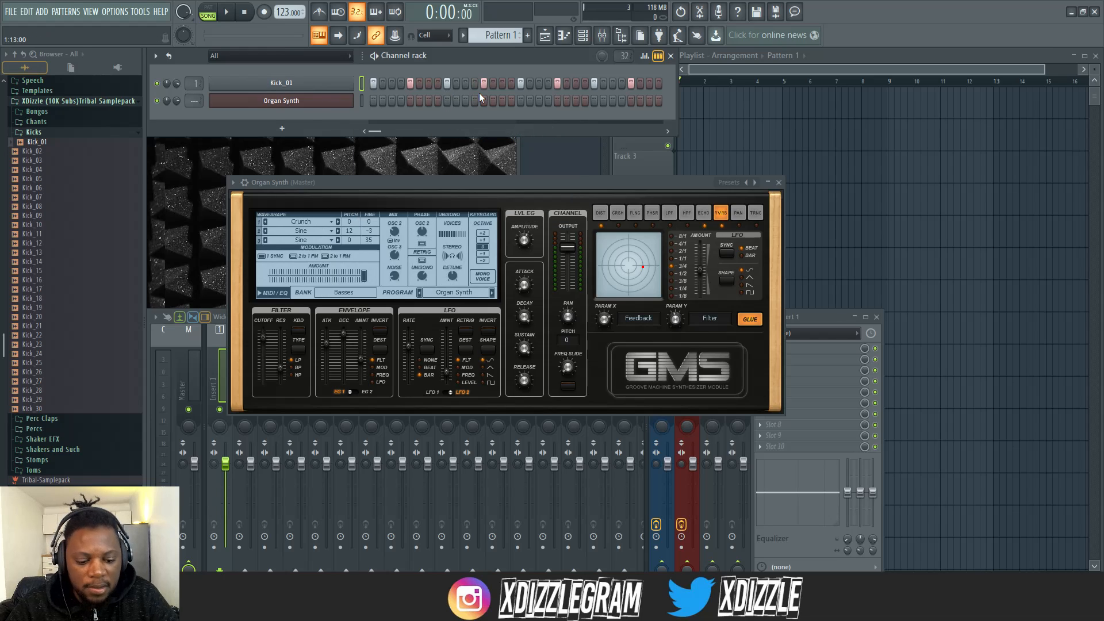
Step: Play the kick loop in pattern mode, open the Organ Synth channel's piano roll, and stop playback
key(space)
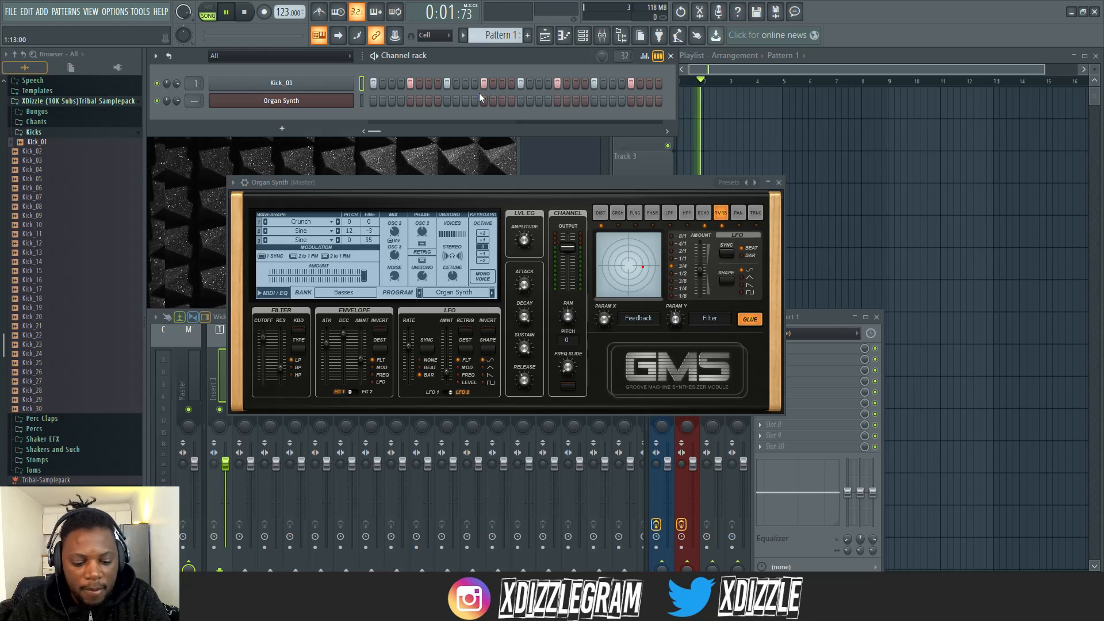
key(l)
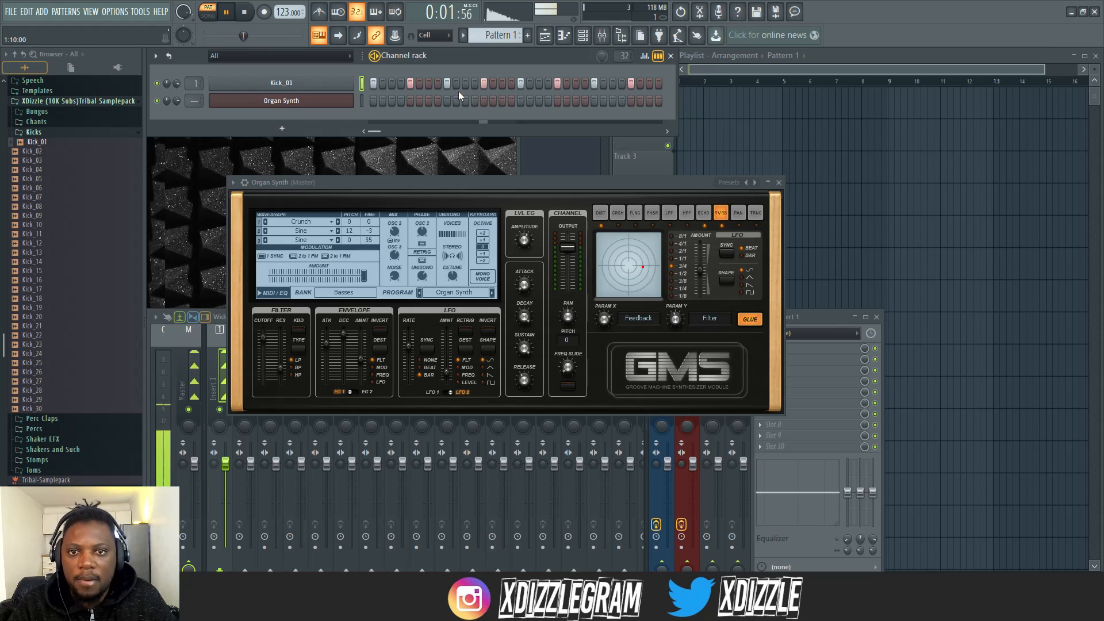
right_click(324, 101)
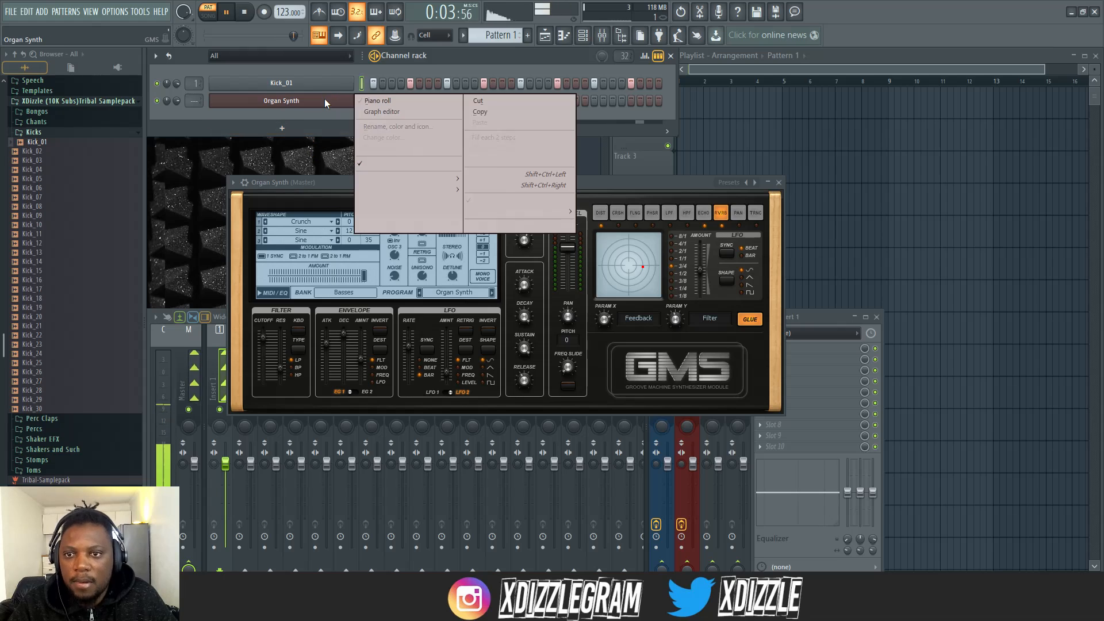
click(504, 70)
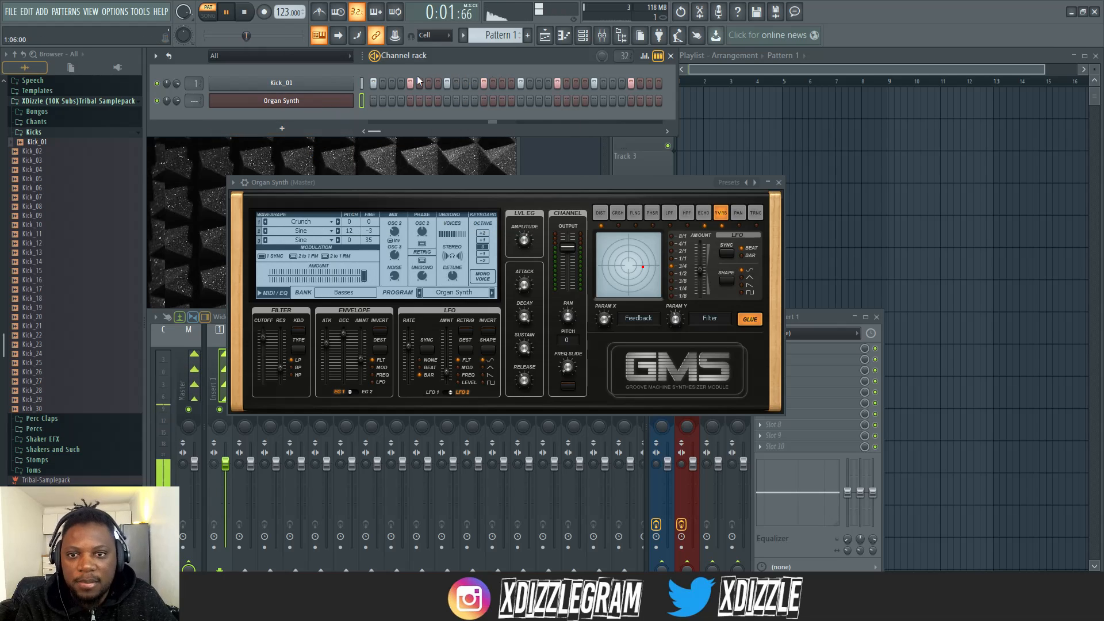
right_click(305, 102)
click(400, 105)
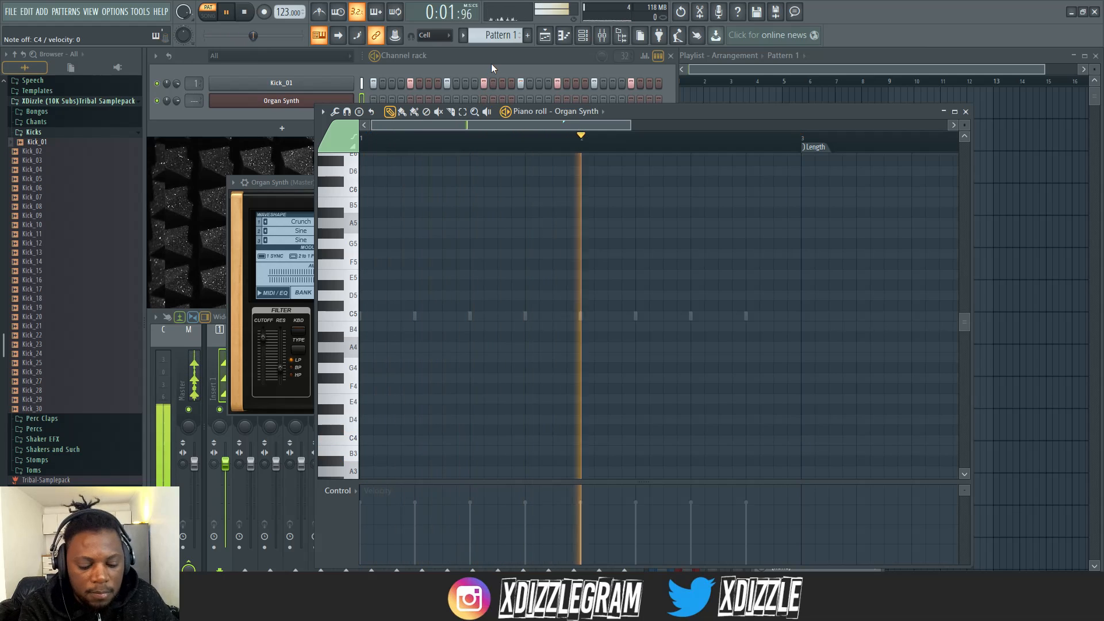
key(space)
Step: Add a Purity channel and load its Strings preset from the GM Normal category
click(474, 55)
click(282, 128)
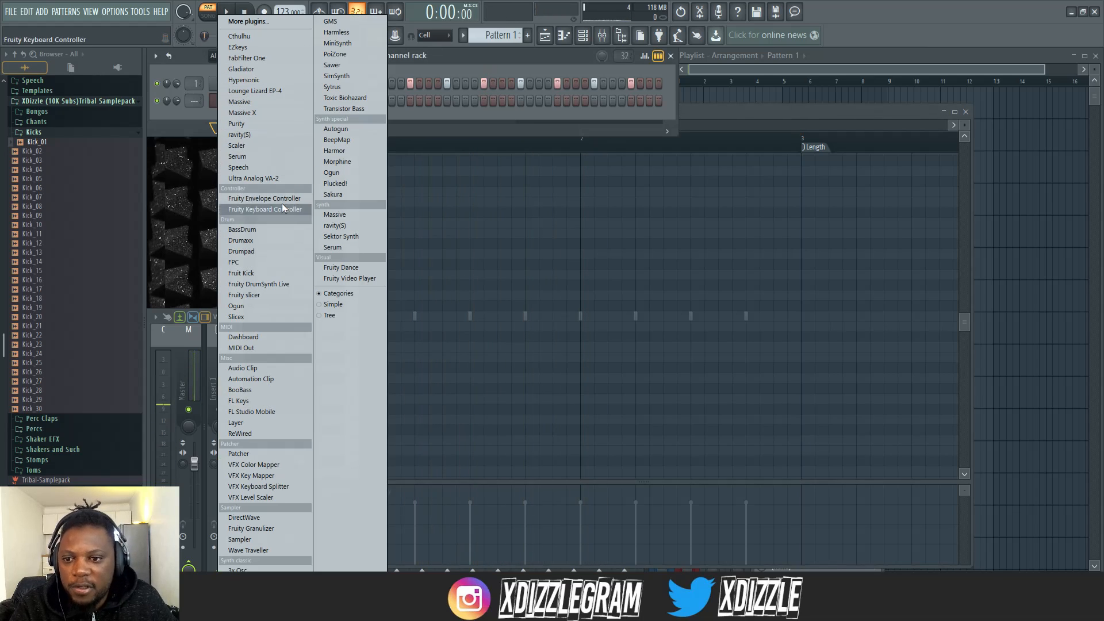
click(245, 123)
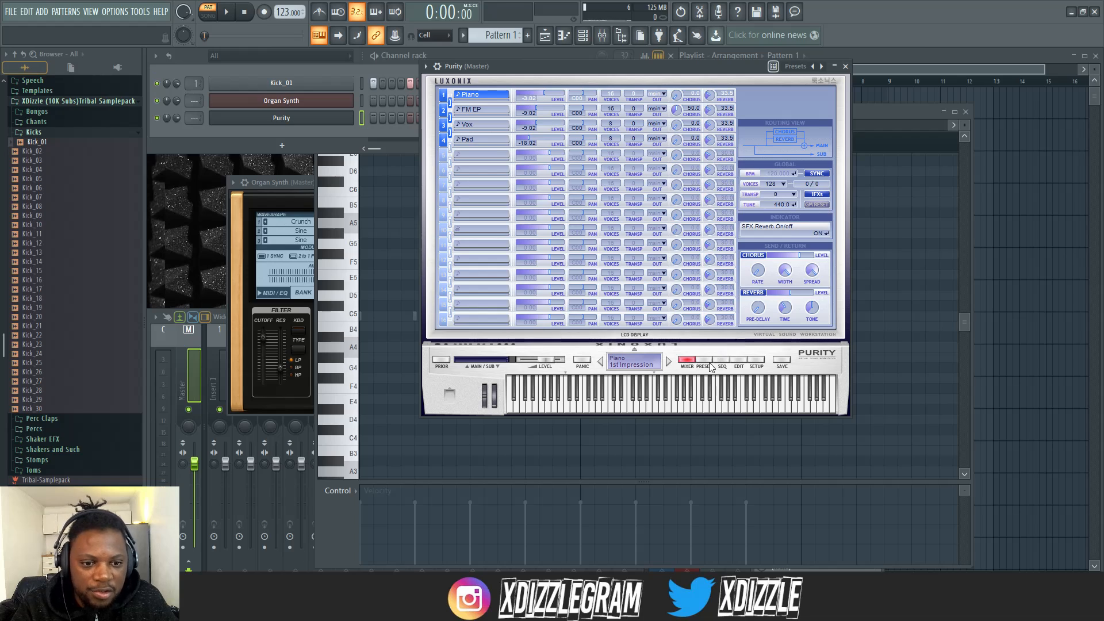
click(708, 364)
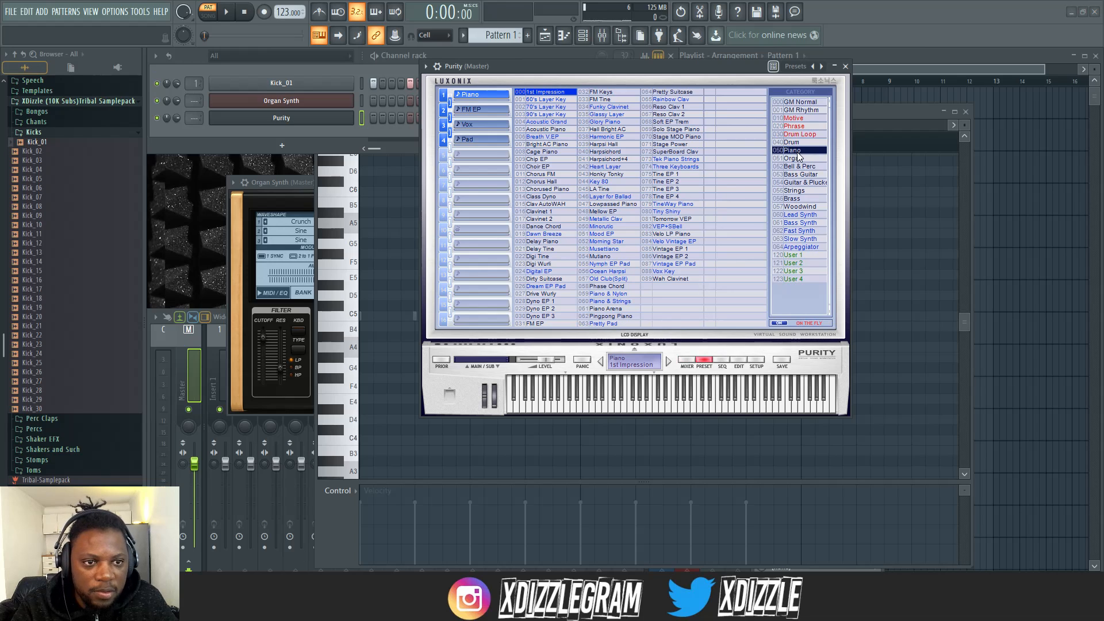
click(801, 102)
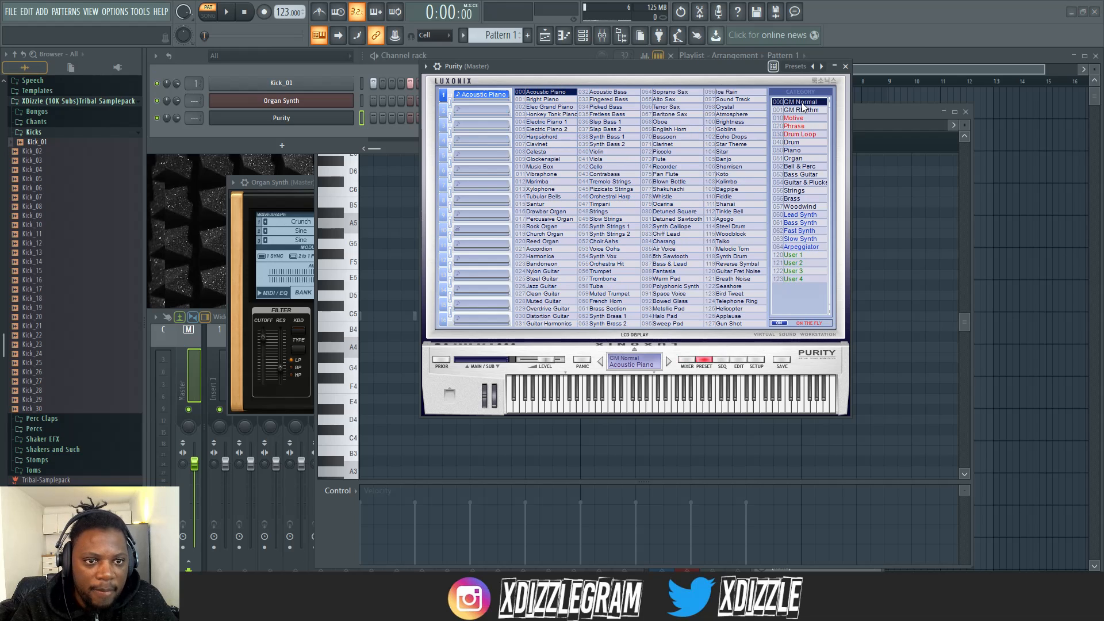
click(601, 212)
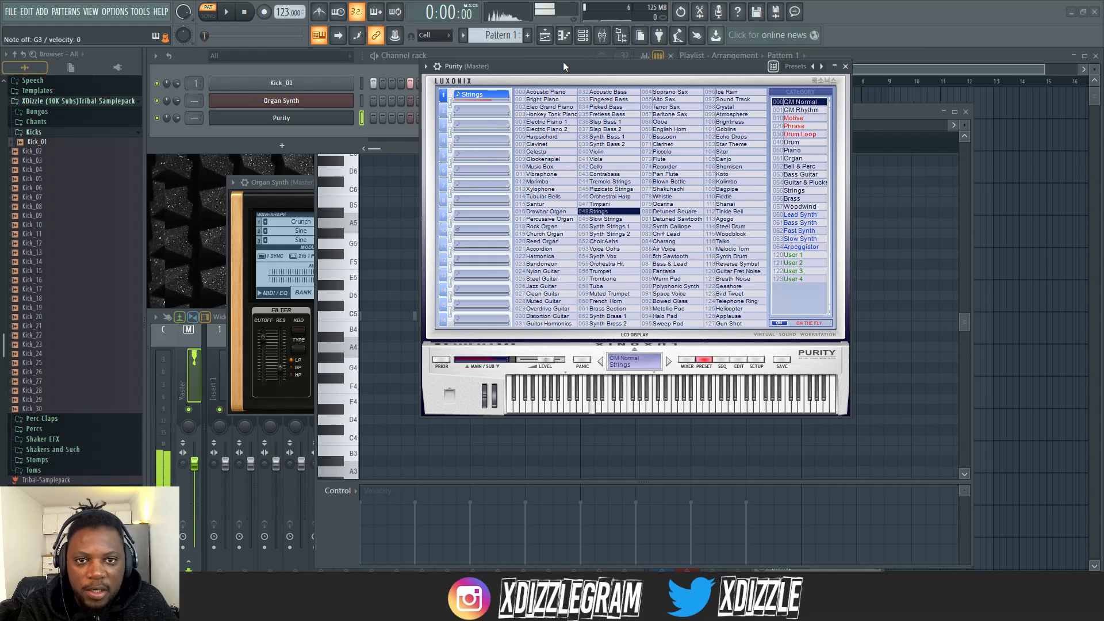
Step: Move the Purity window aside and lower the Purity channel's volume to about 47%
drag(564, 67, 623, 84)
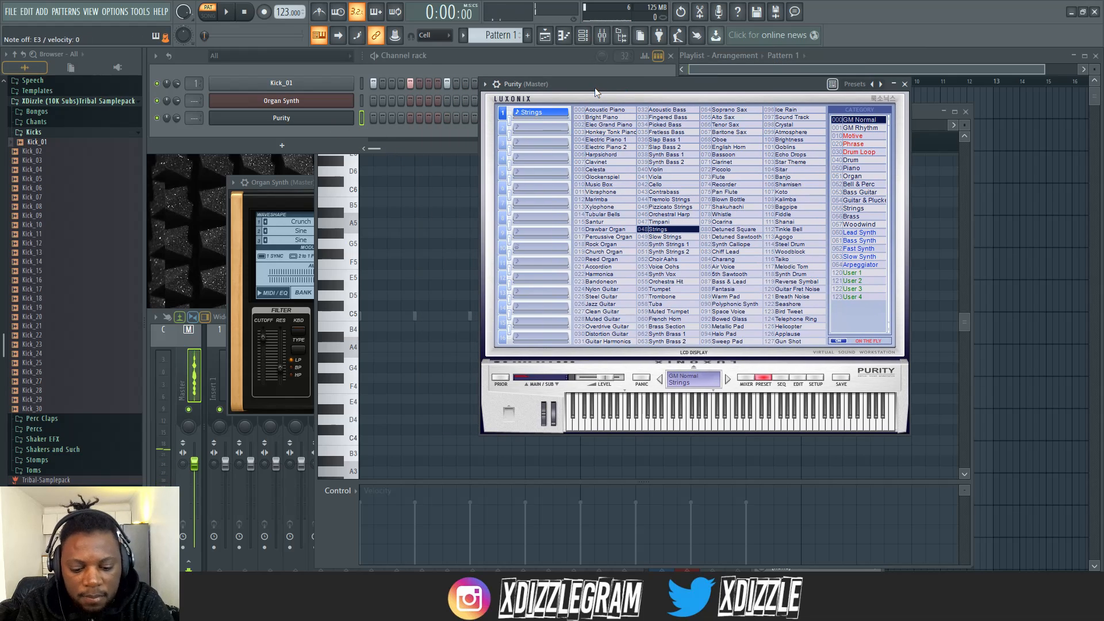
click(479, 54)
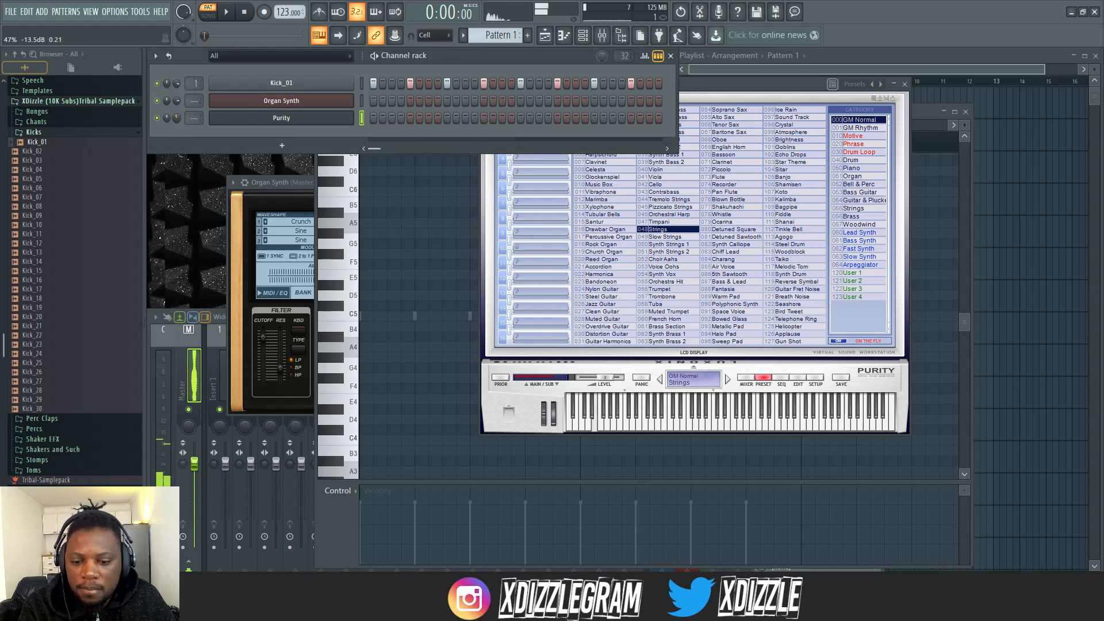
drag(178, 119, 178, 117)
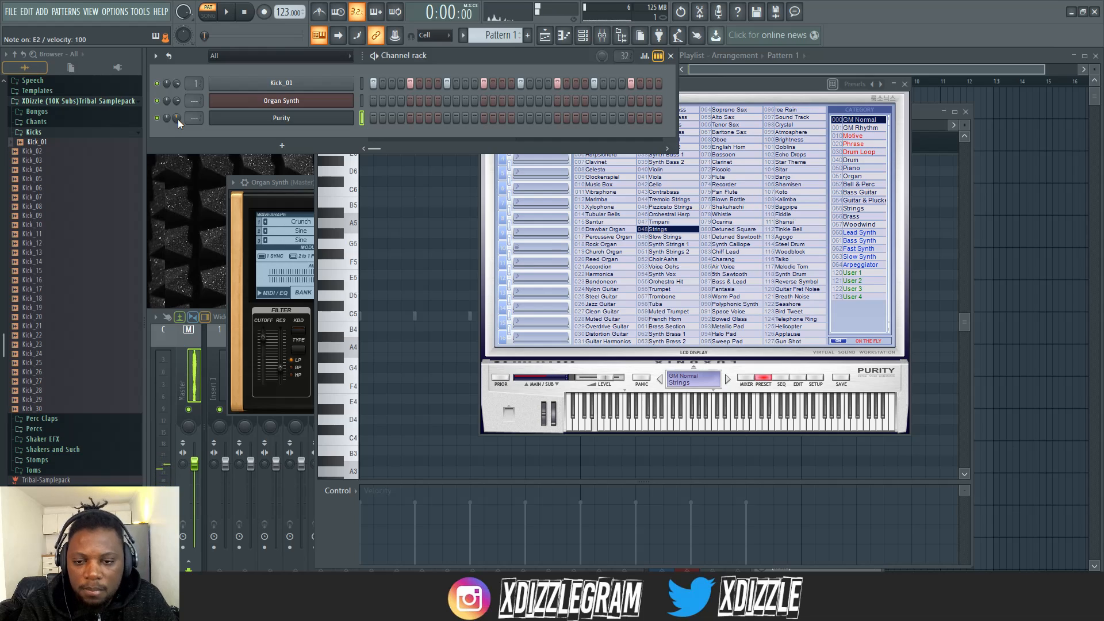
Step: Draw a sustained four-bar E2 note in the Purity channel's piano roll and delete the pattern length marker at bar 3
right_click(353, 118)
click(386, 119)
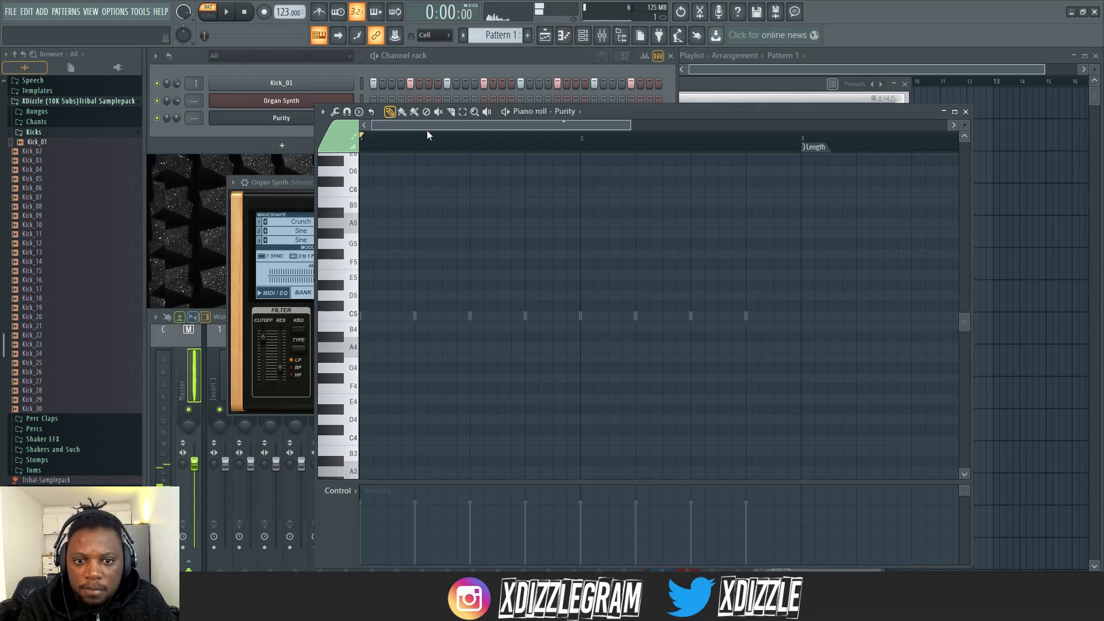
scroll(449, 276, down, 6)
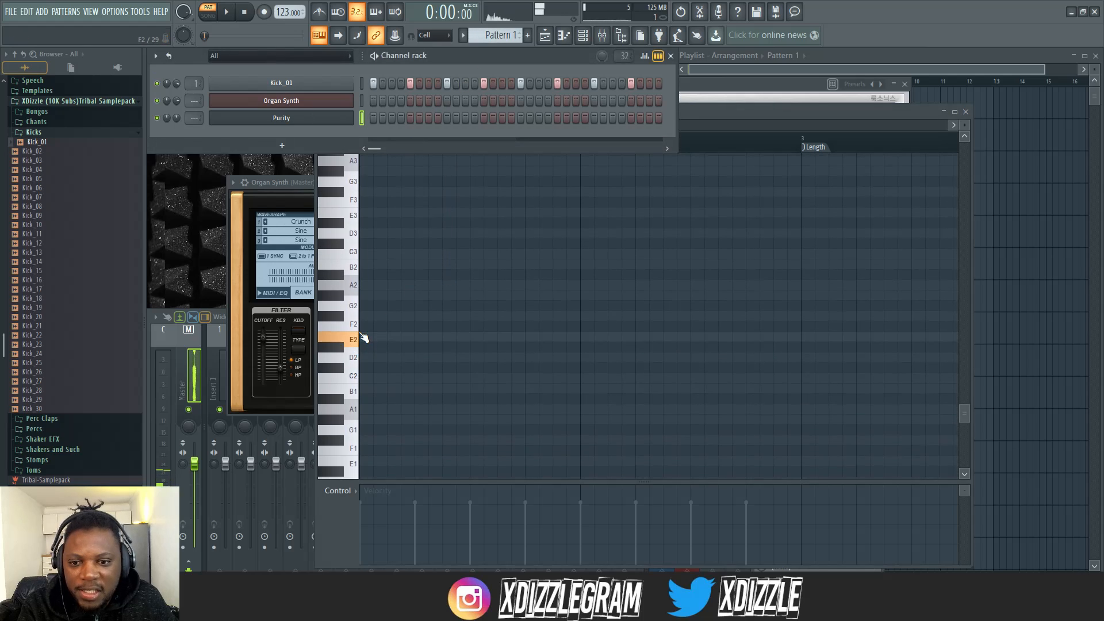
click(364, 337)
drag(387, 337, 932, 337)
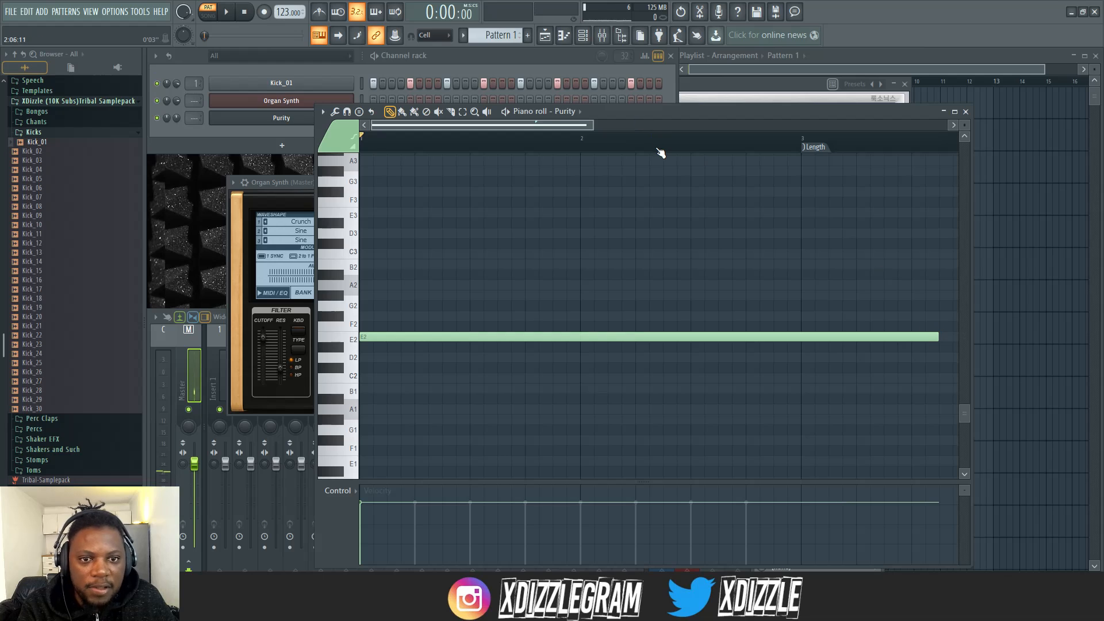
scroll(653, 230, down, 3)
drag(586, 337, 708, 337)
right_click(552, 148)
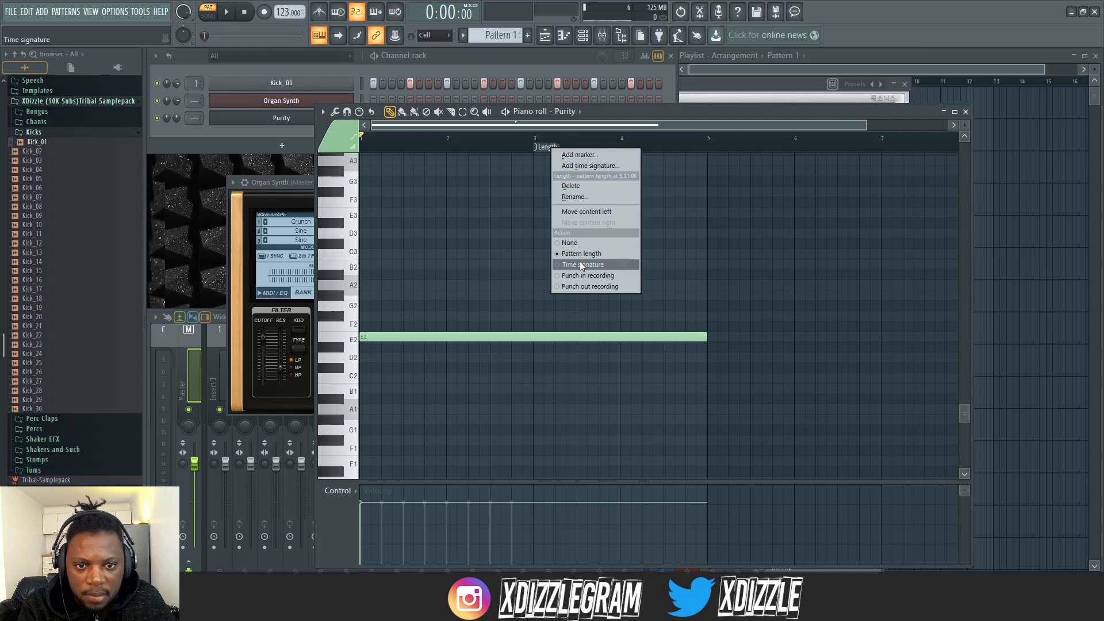
click(580, 186)
Step: Cut the Purity note out of Pattern 1 and paste it into Pattern 2
click(563, 58)
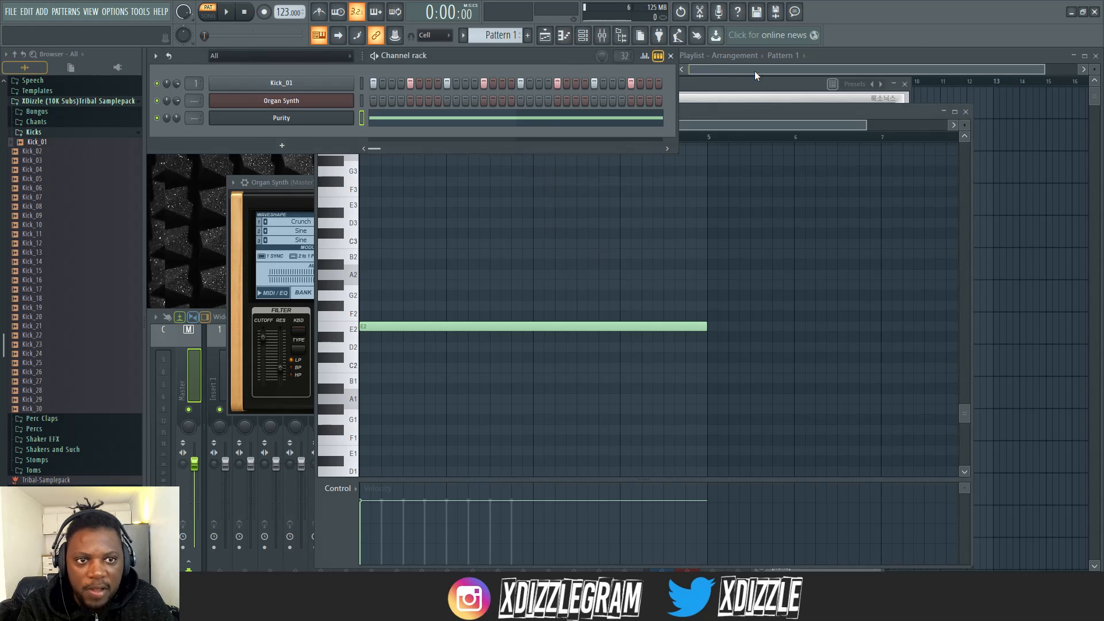
double_click(361, 120)
key(ctrl+x)
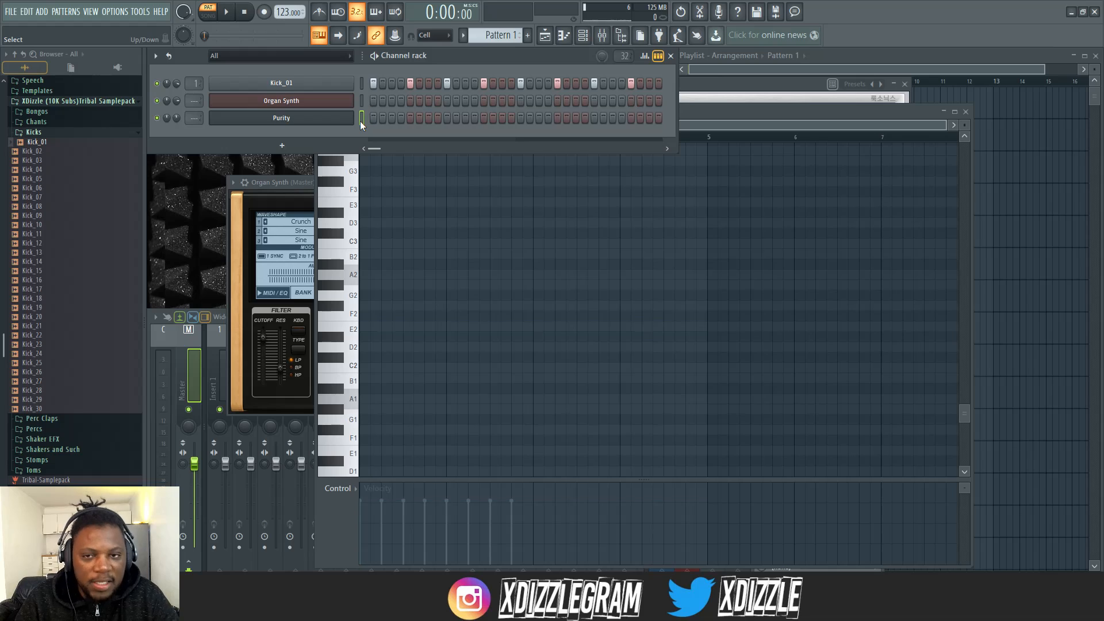
key(KP_Add)
key(ctrl+v)
Step: Place Pattern 2 at the start of Track 2 and Pattern 1 twice in a row on Track 1 in the playlist
click(854, 55)
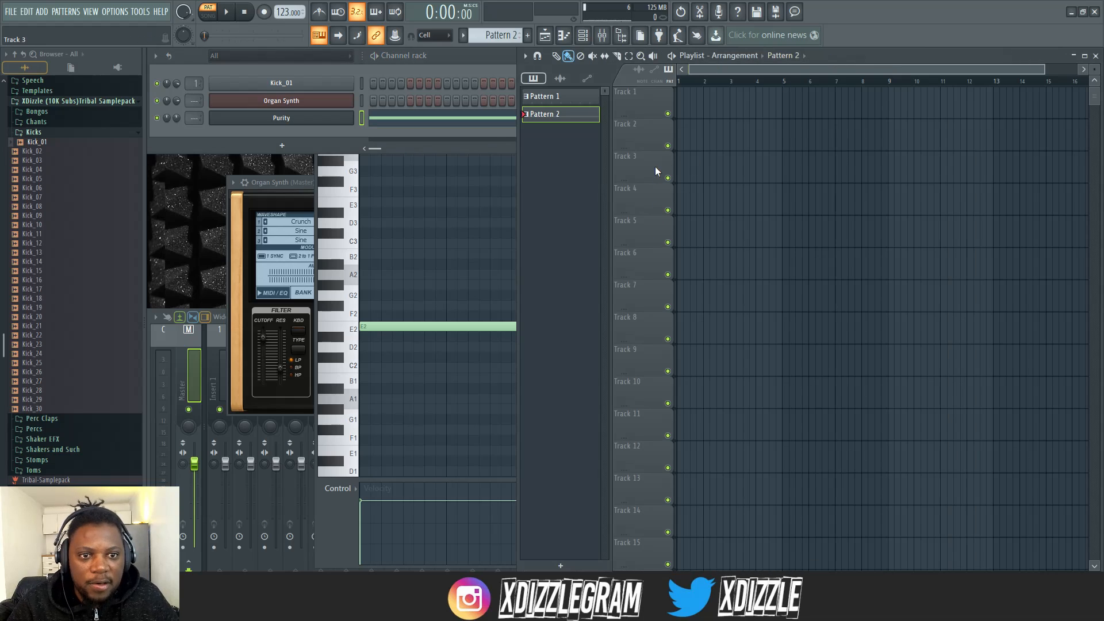
click(552, 97)
drag(695, 96, 677, 95)
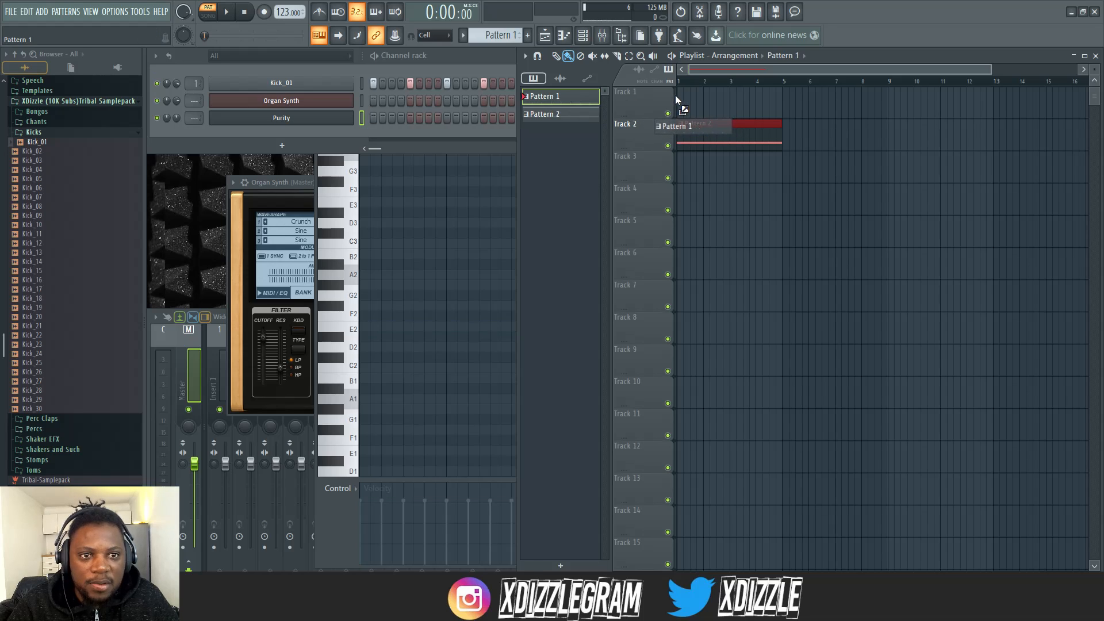
click(739, 98)
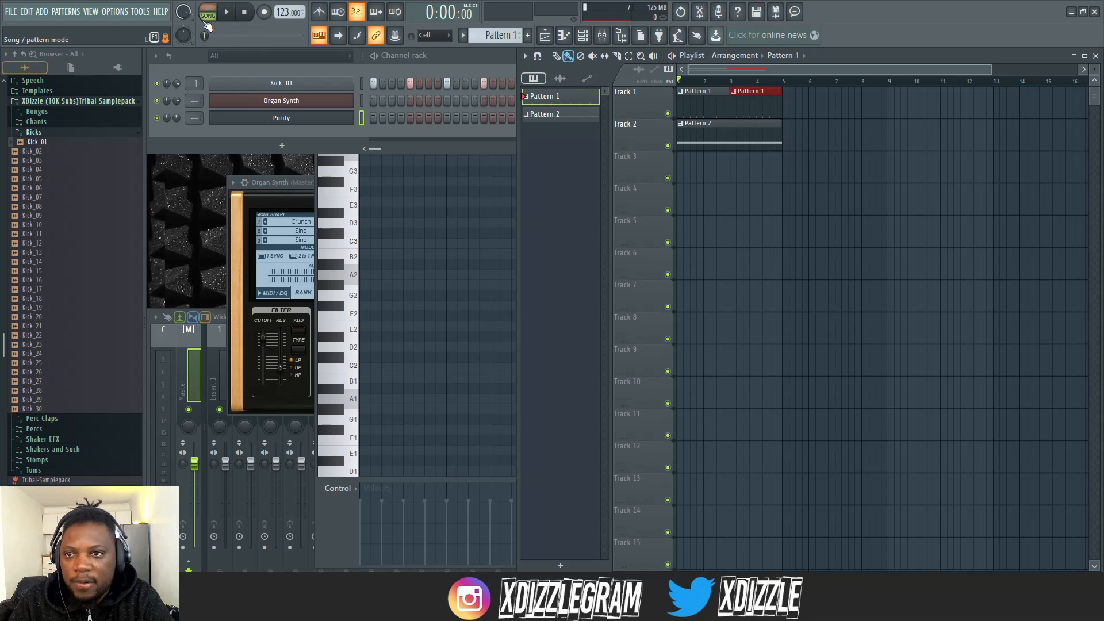
Step: Play the arrangement in song mode while lowering the Purity channel's volume, select the Organ Synth channel, and stop playback
click(227, 12)
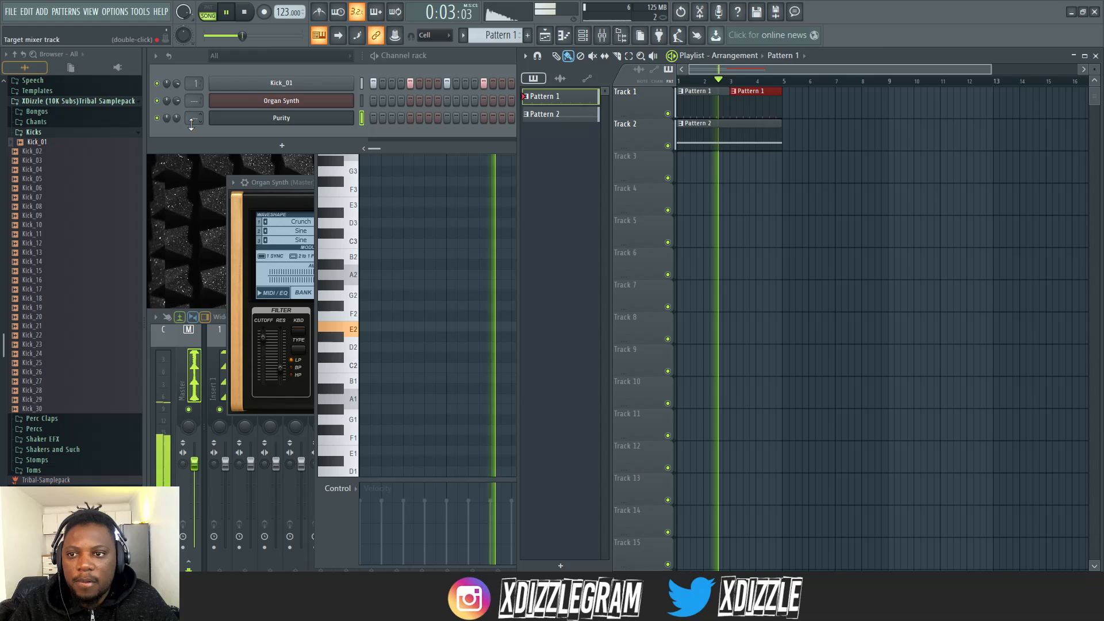
drag(176, 118, 177, 138)
click(362, 100)
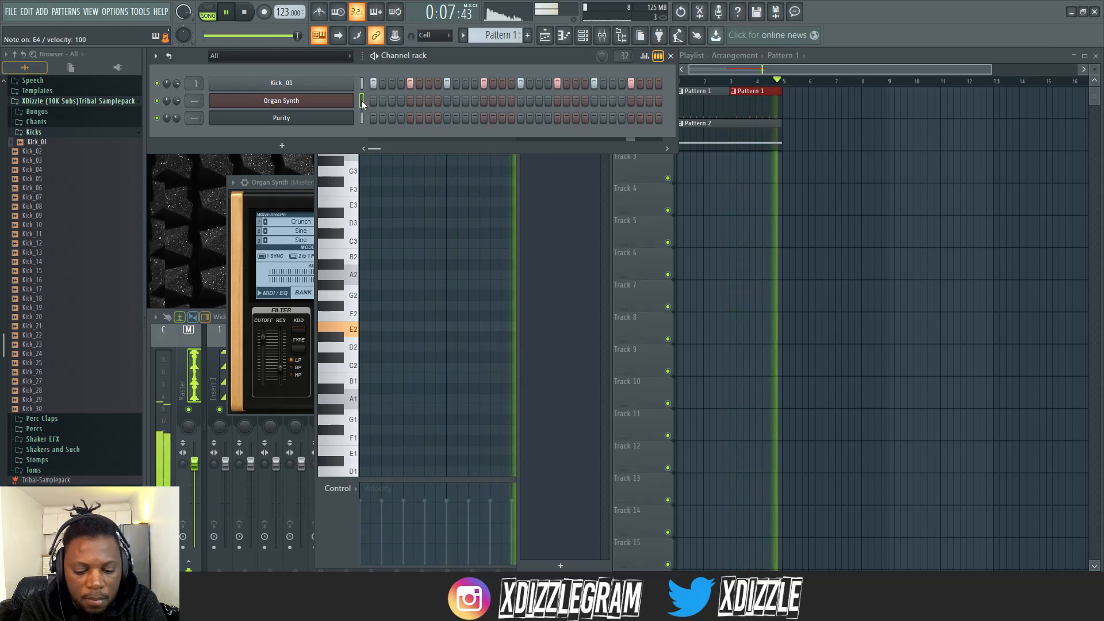
key(space)
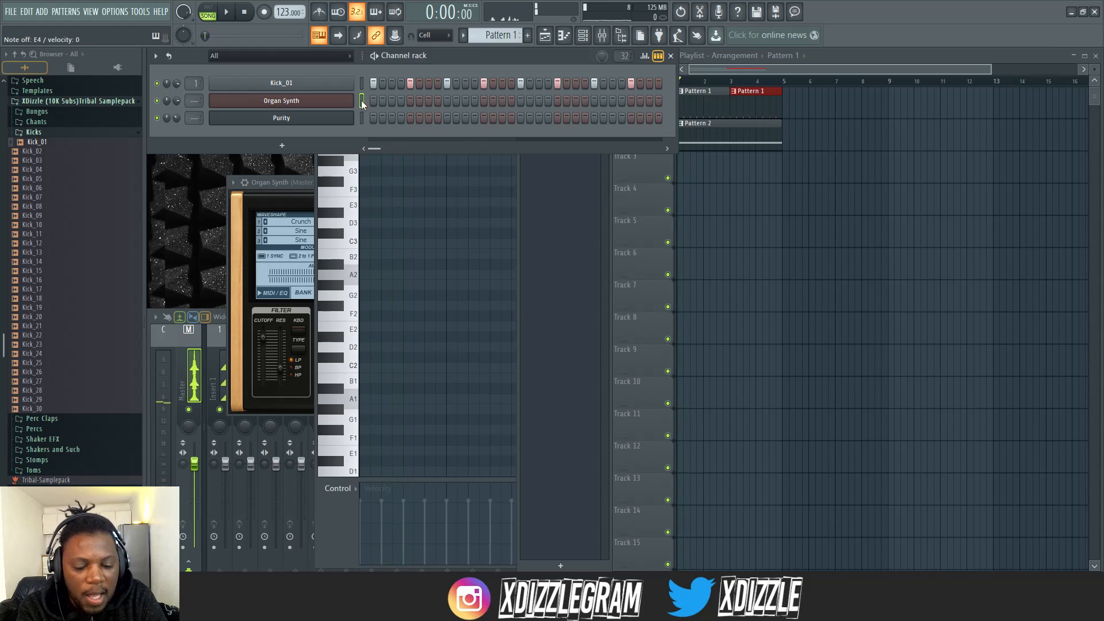
Step: Arm recording, switch to the empty Pattern 3, and record an Organ Synth riff over the arrangement
key(r)
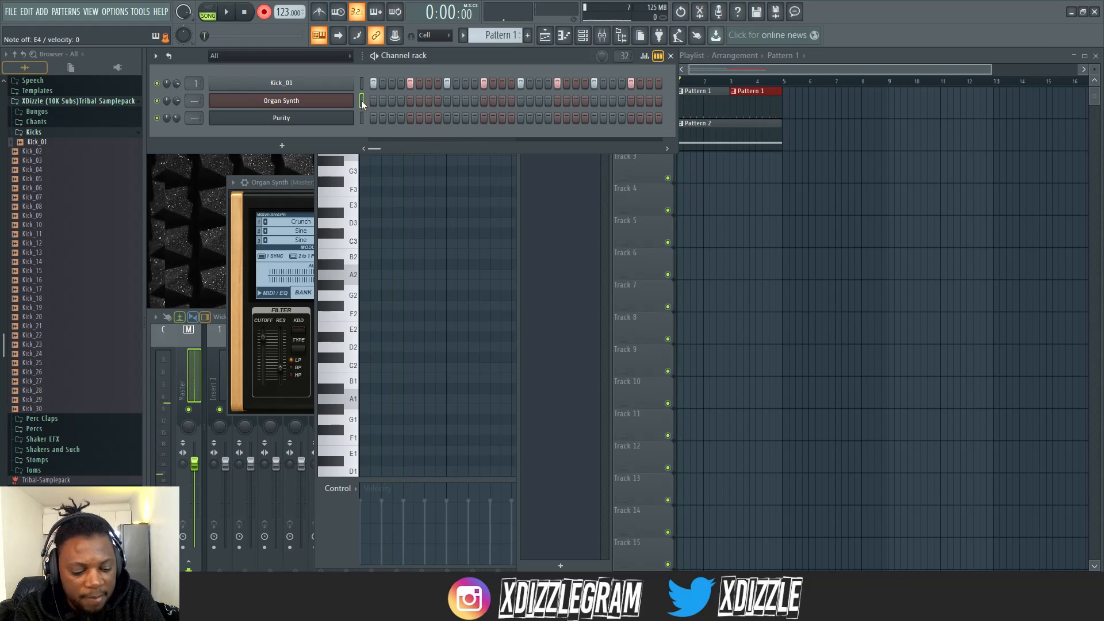
key(KP_Add)
key(KP_Add)
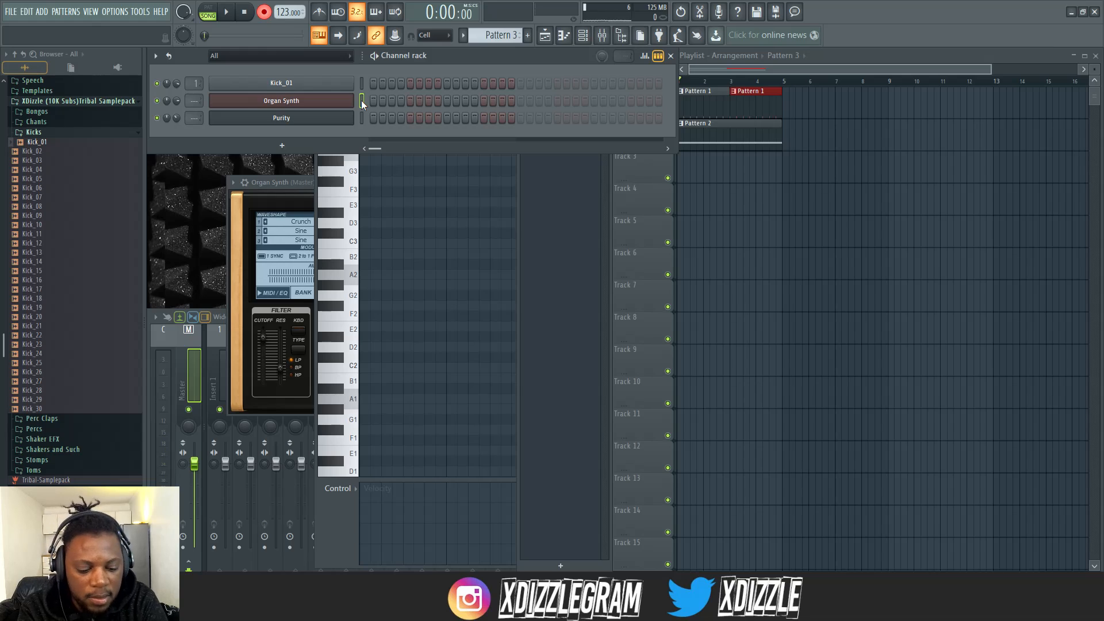
key(space)
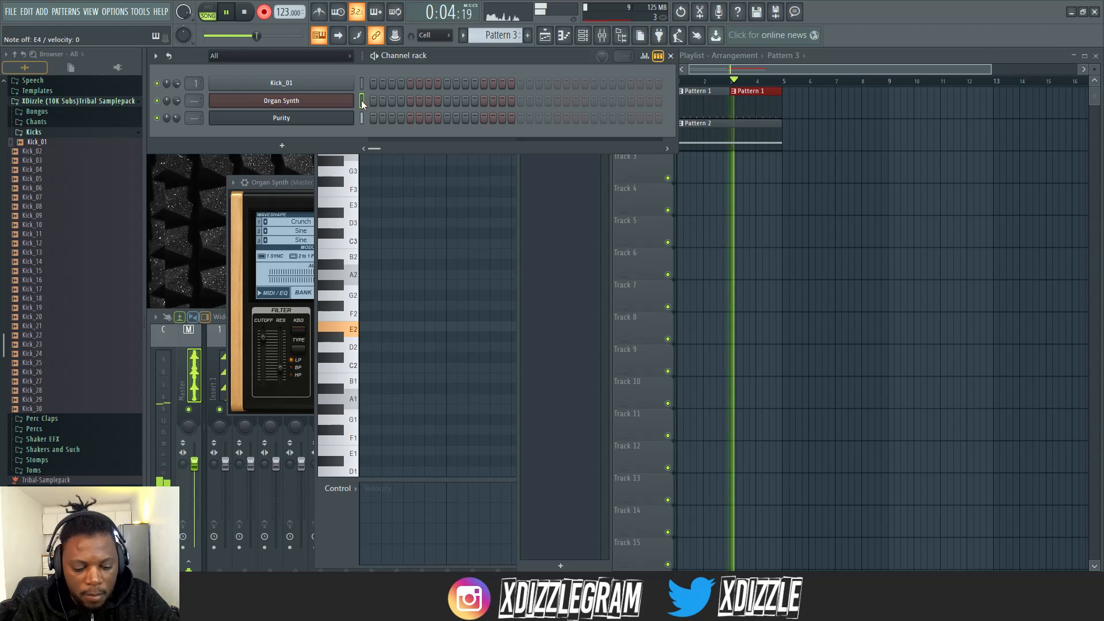
key(space)
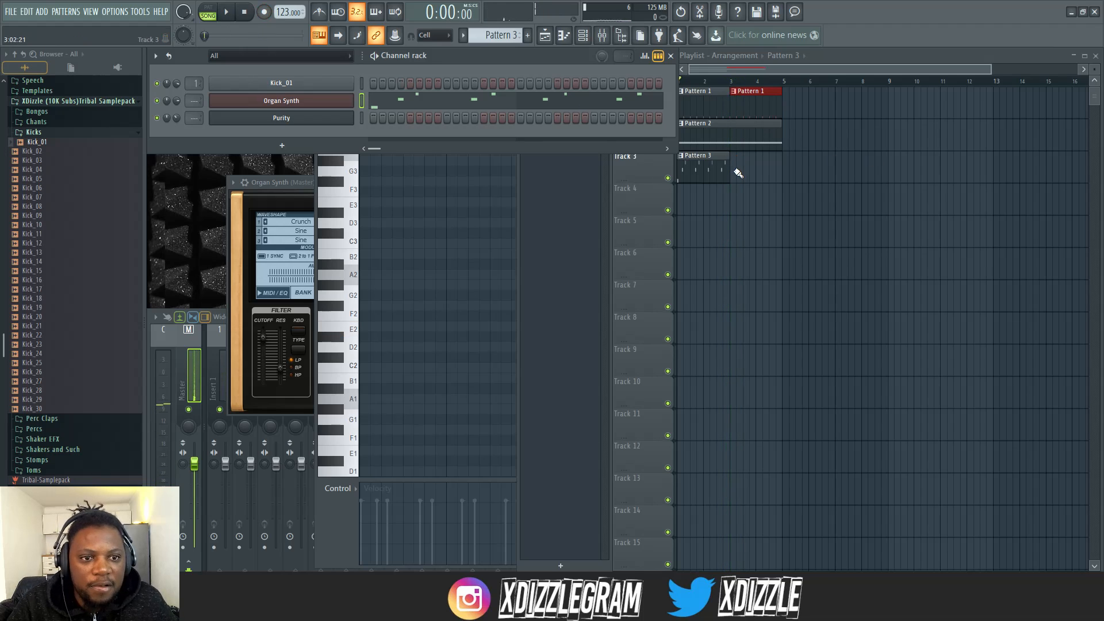
Step: Quantize the recorded Organ Synth notes in the piano roll with the default settings and play them back
click(473, 102)
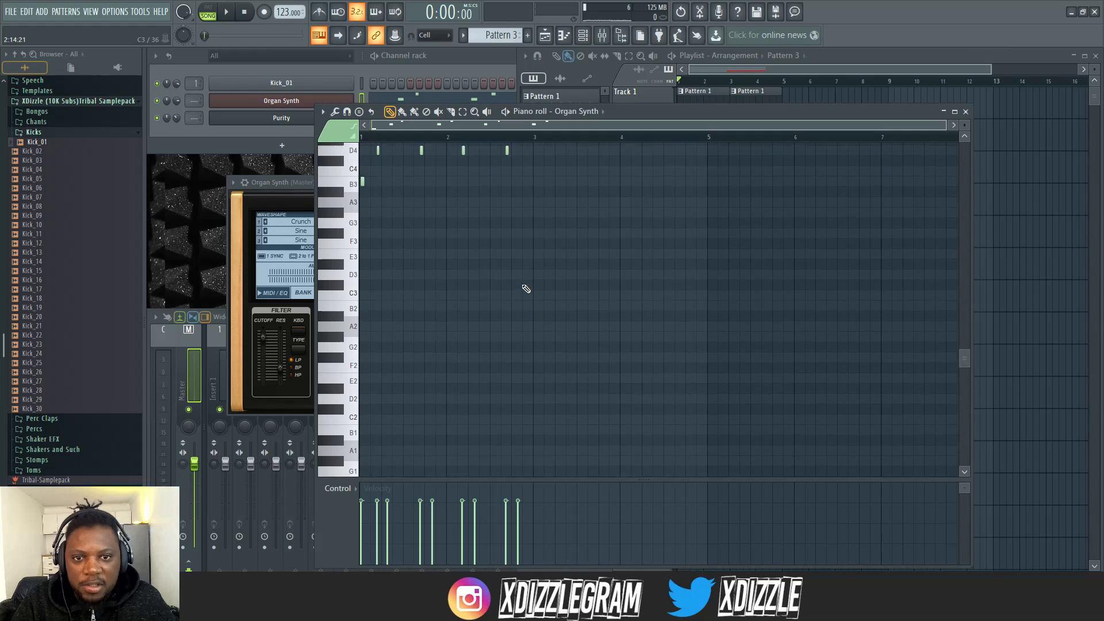
scroll(525, 288, up, 5)
key(alt+q)
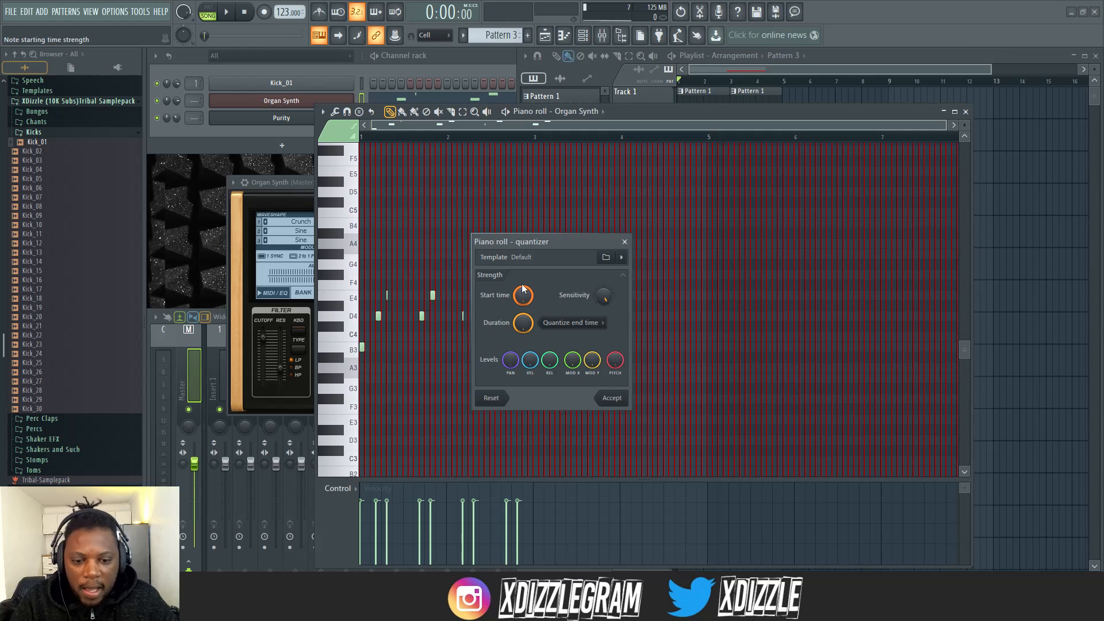
key(Return)
key(space)
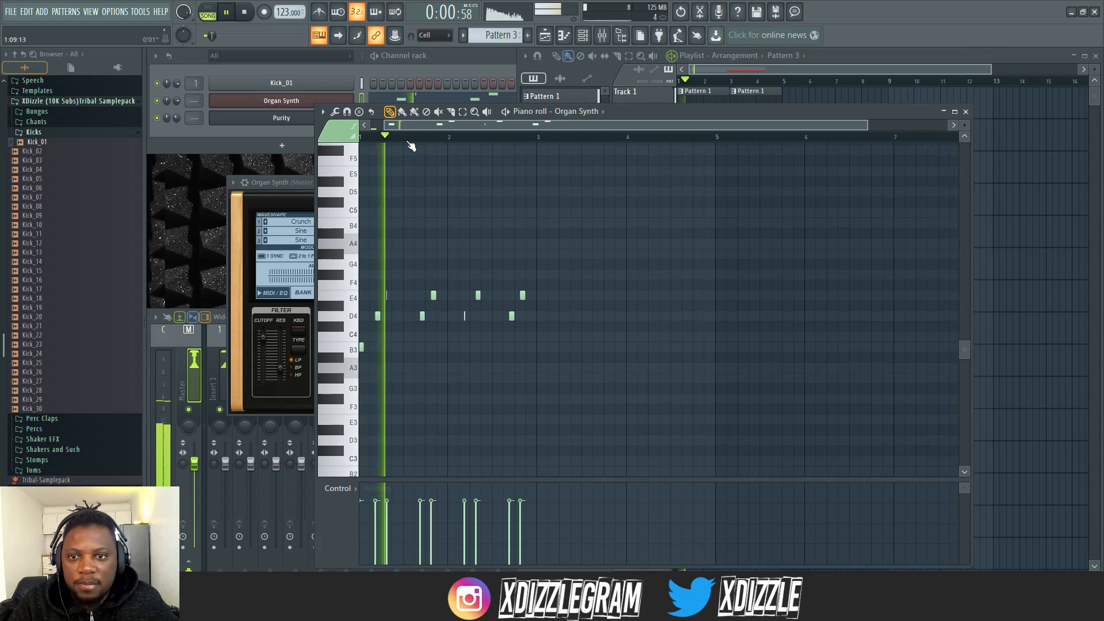
scroll(425, 142, up, 4)
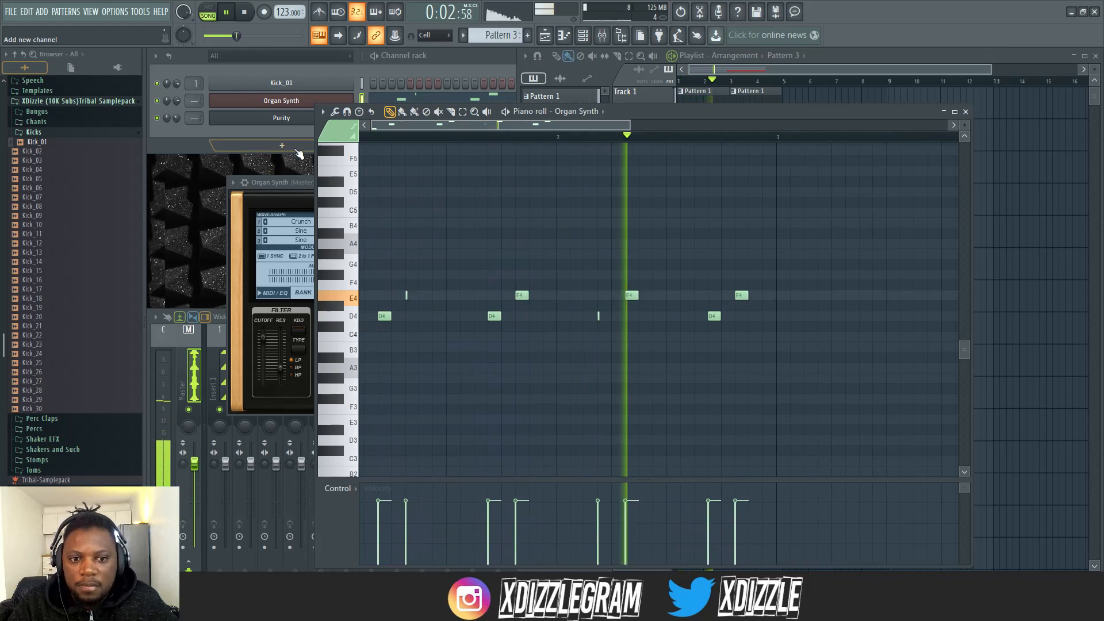
key(space)
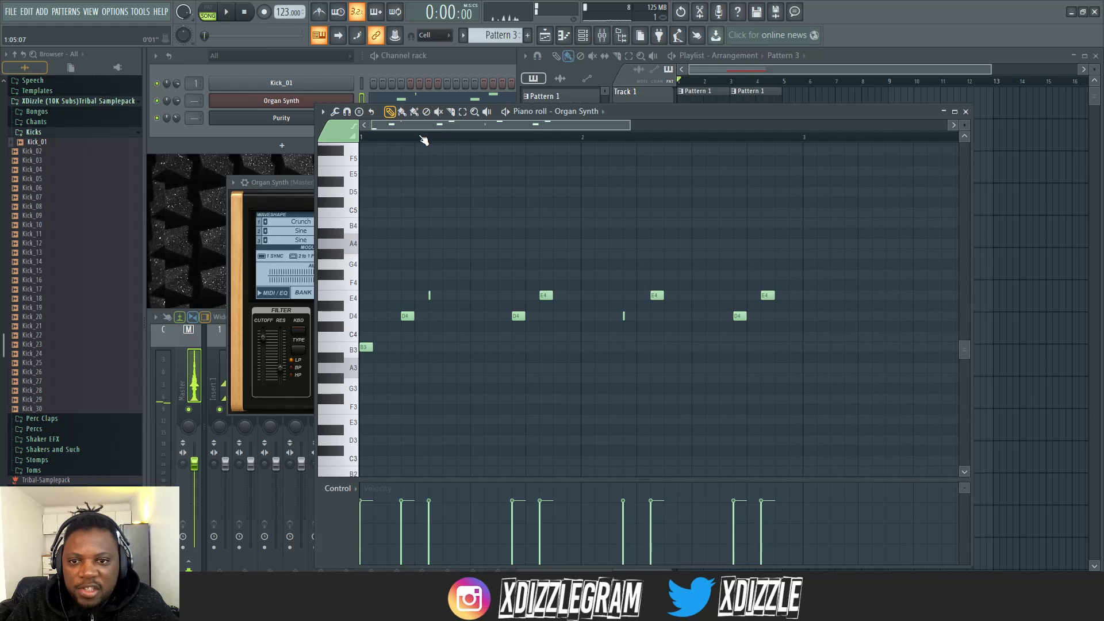
Step: Shorten the Organ Synth's B3, D4 and E4 notes in Pattern 3 to the same brief length
scroll(424, 141, up, 3)
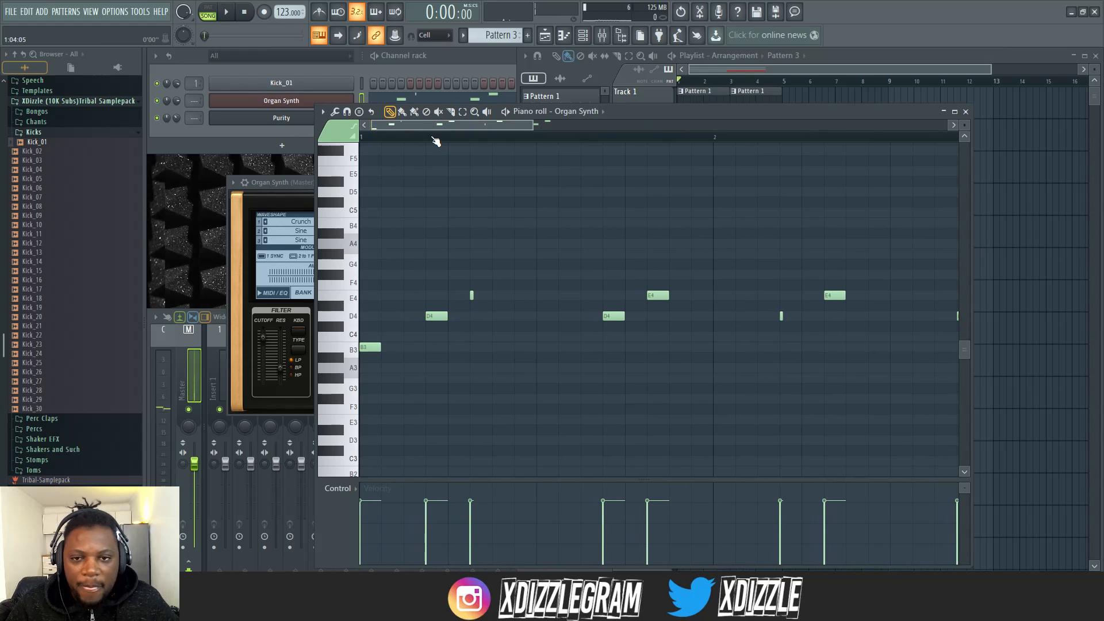
scroll(440, 131, up, 2)
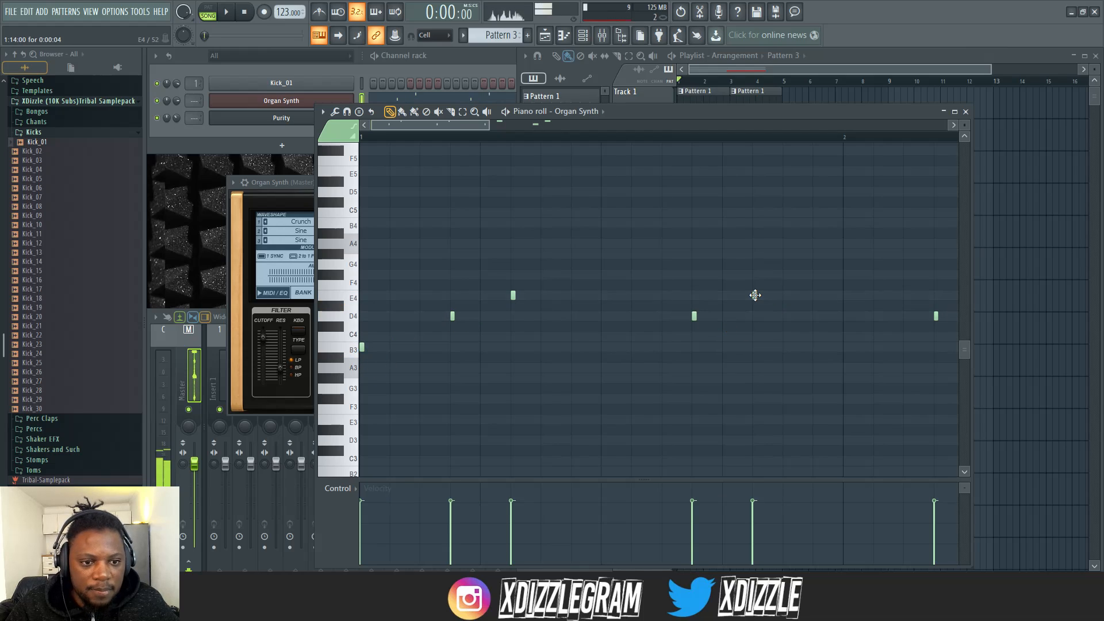
drag(506, 139, 578, 137)
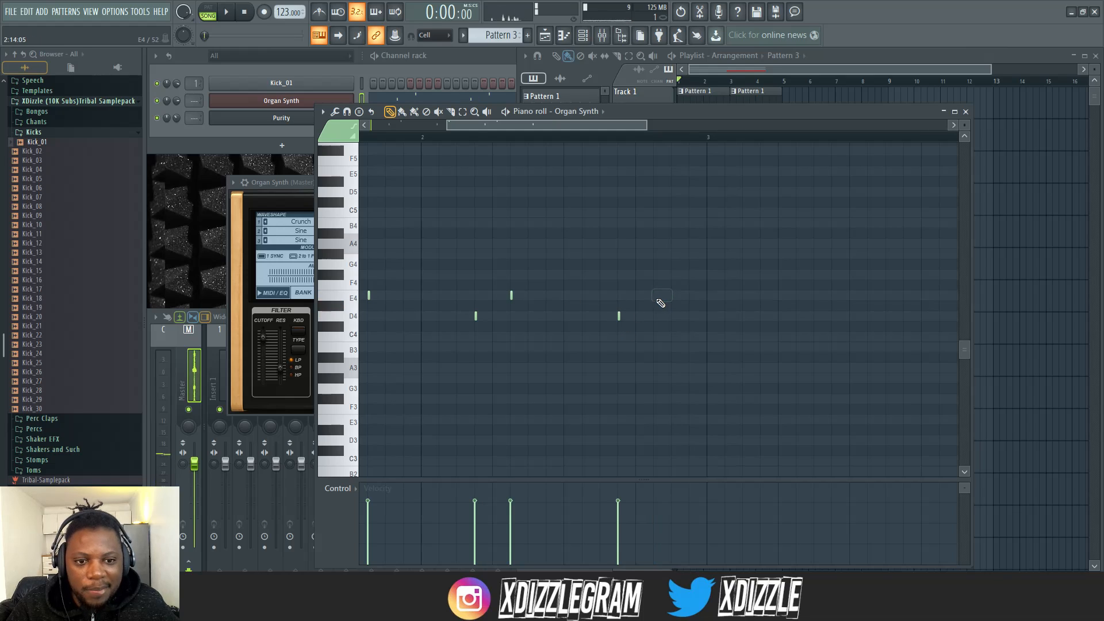
Step: Play the arrangement to check the shortened Organ Synth riff against the kick and strings
click(482, 61)
key(space)
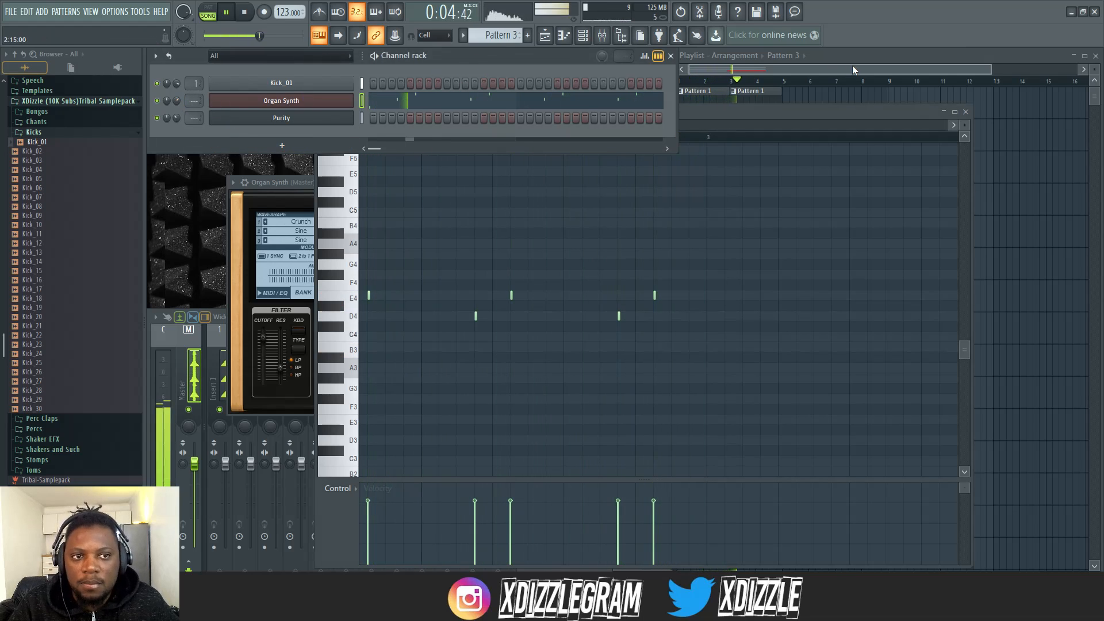
click(486, 106)
click(488, 102)
click(460, 66)
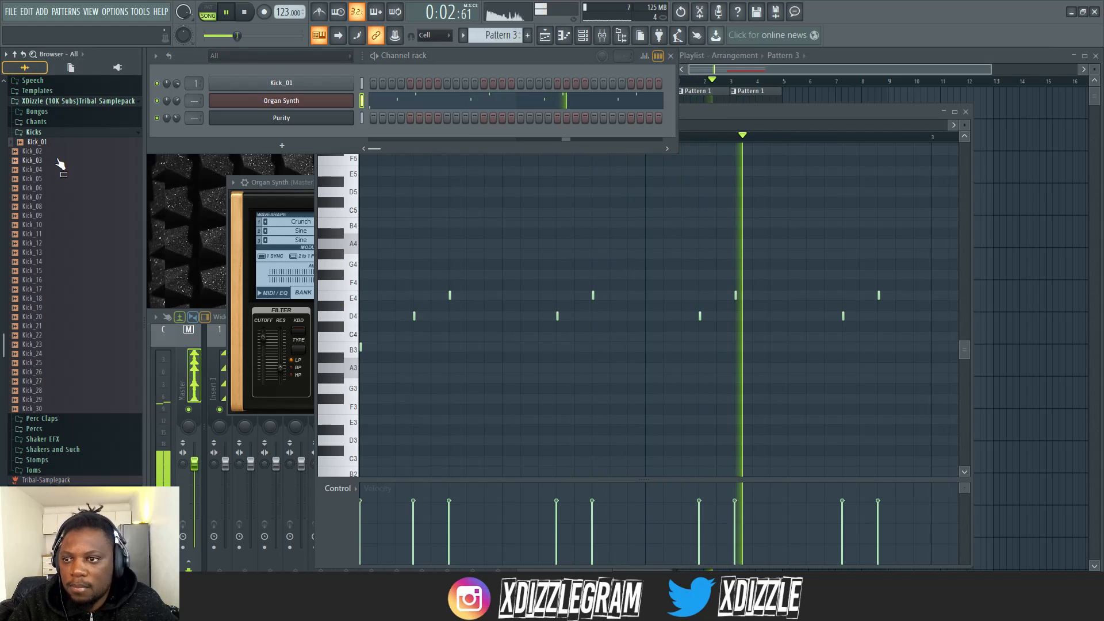
Step: Load the Glassy Pluck preset from the GMS Presets folder as a new channel and create Pattern 4
scroll(58, 184, down, 5)
scroll(60, 212, down, 3)
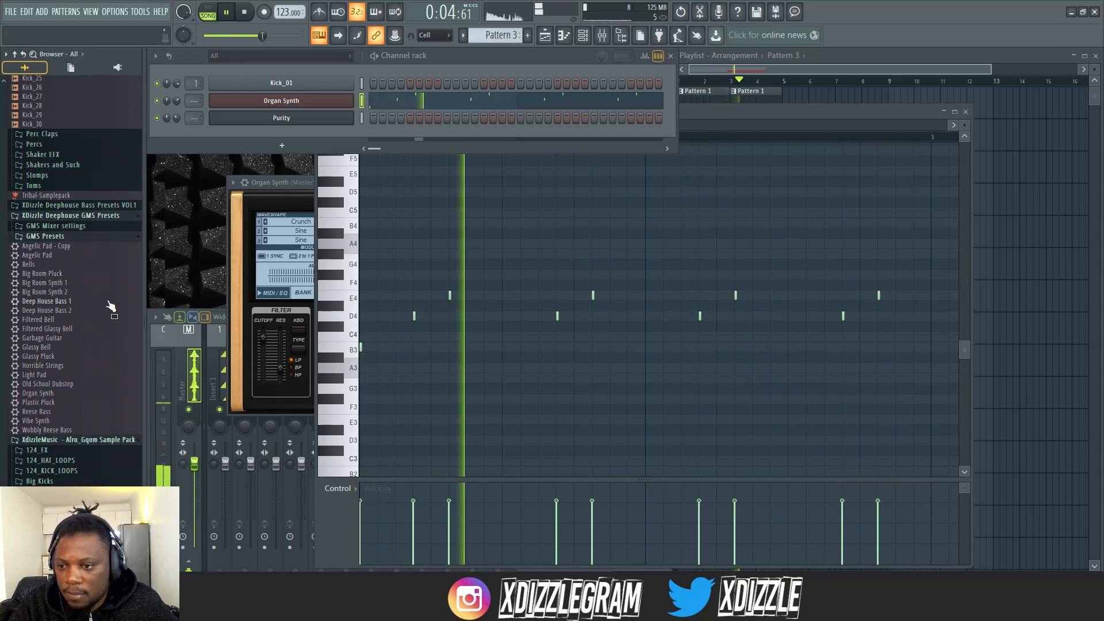
drag(53, 370, 313, 134)
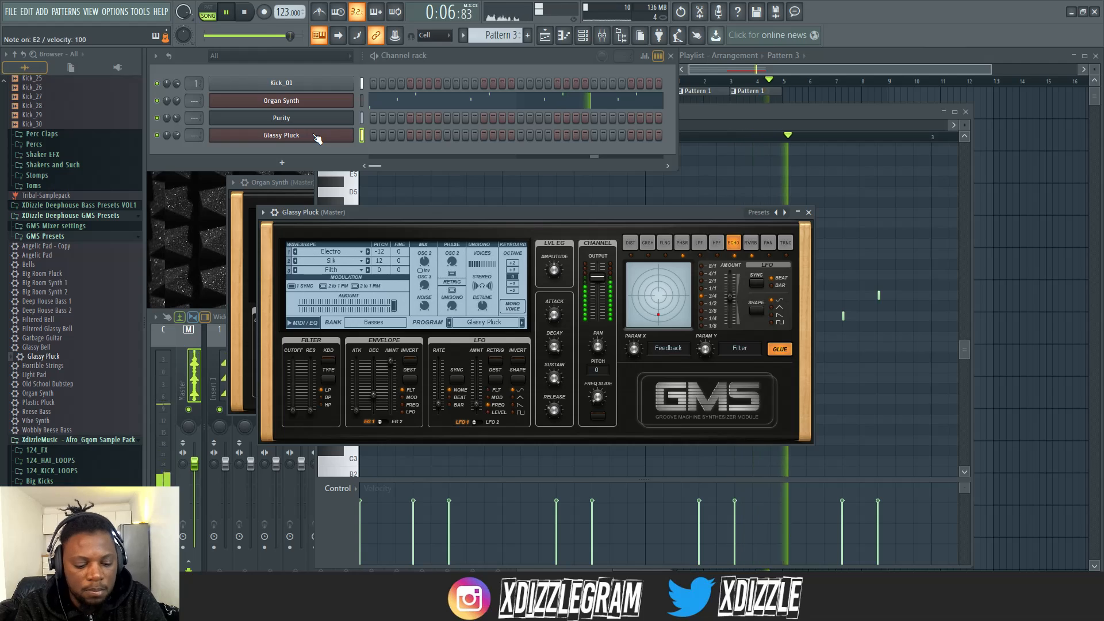
key(F4)
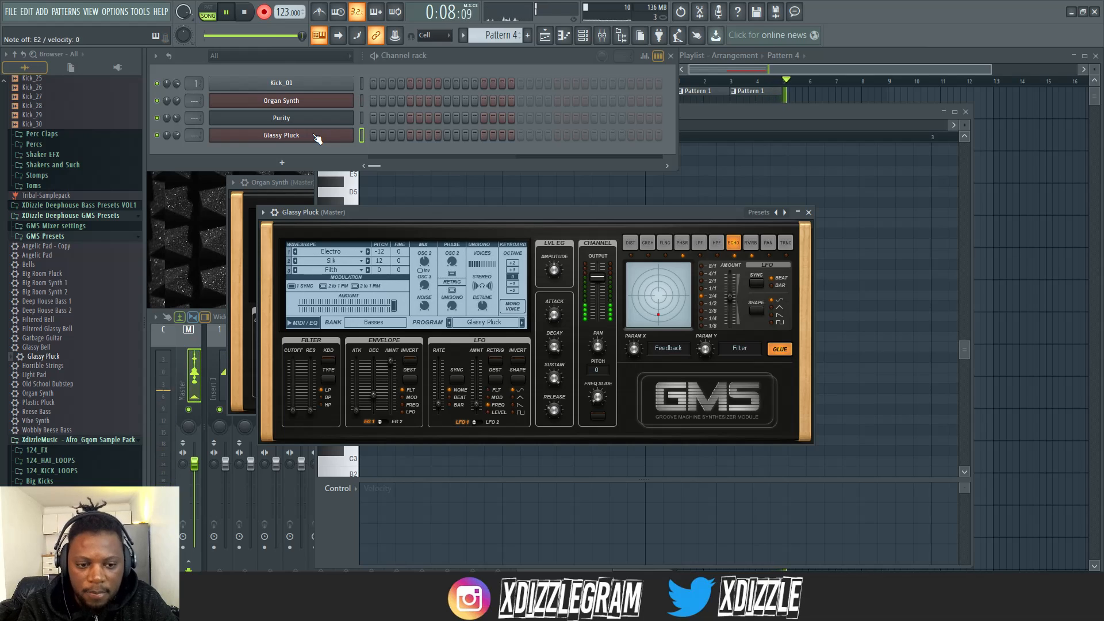
Step: Undo the first Glassy Pluck recording in Pattern 4, checking its clip on Track 4 of the playlist
key(space)
key(ctrl+z)
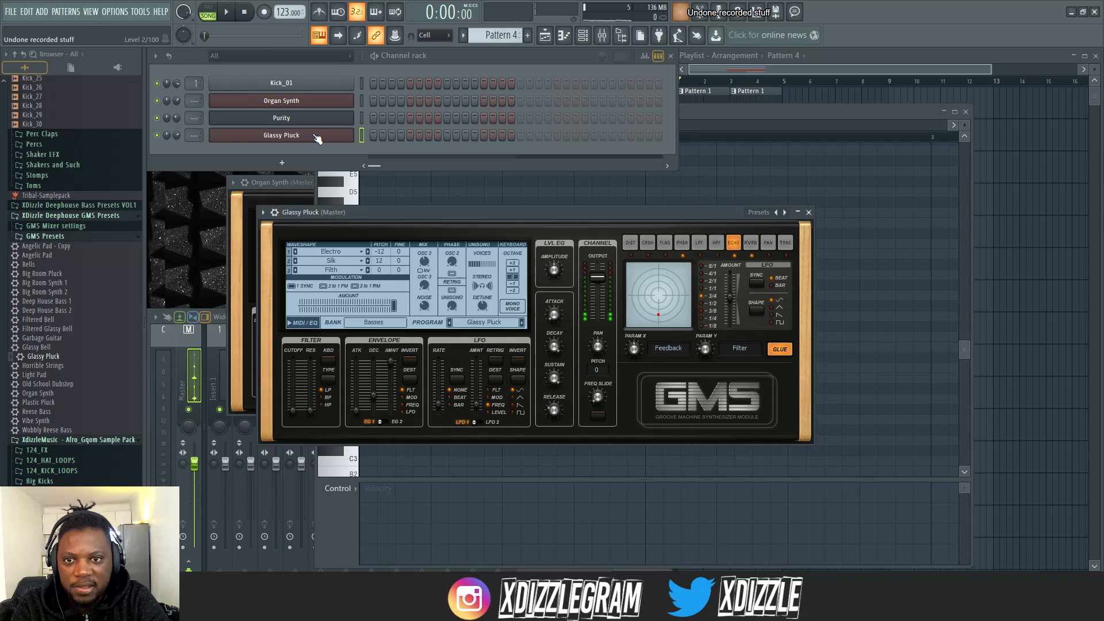
click(941, 56)
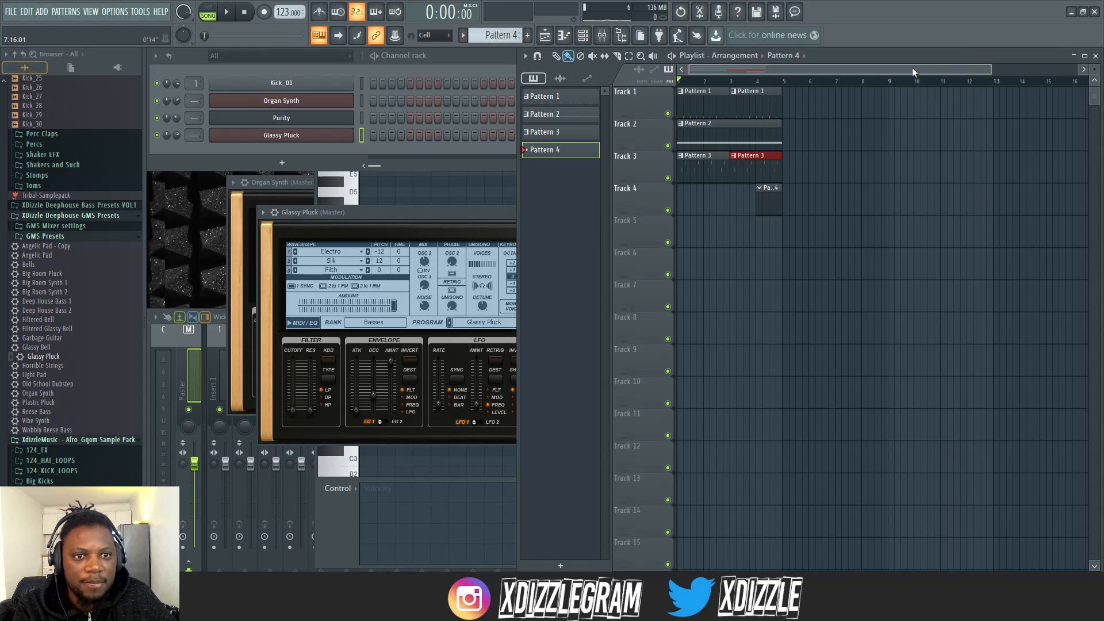
key(ctrl+z)
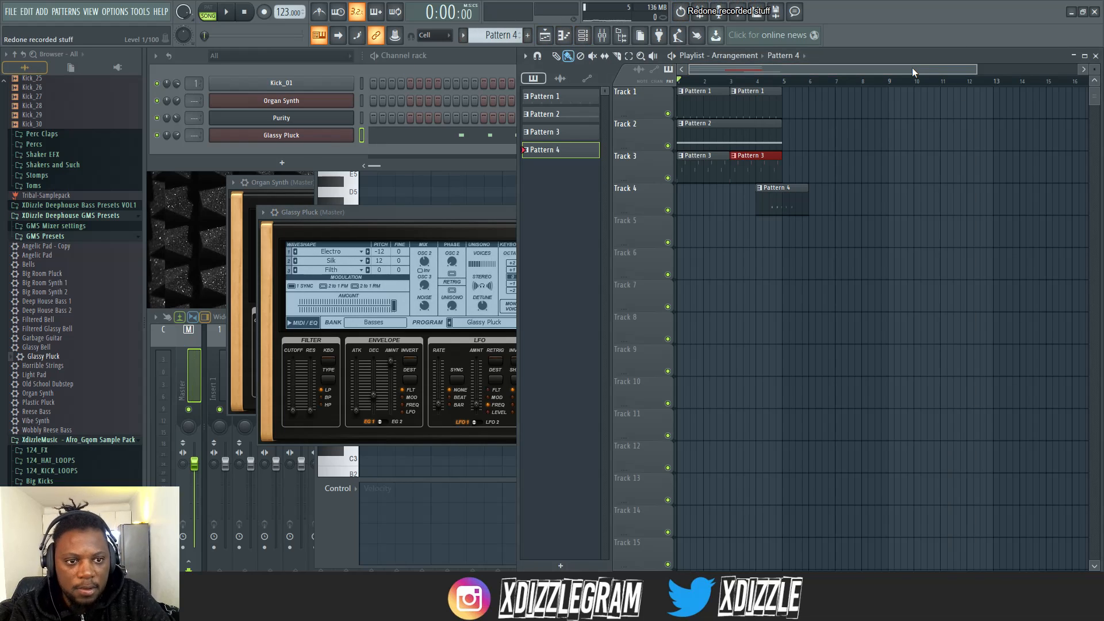
key(ctrl+z)
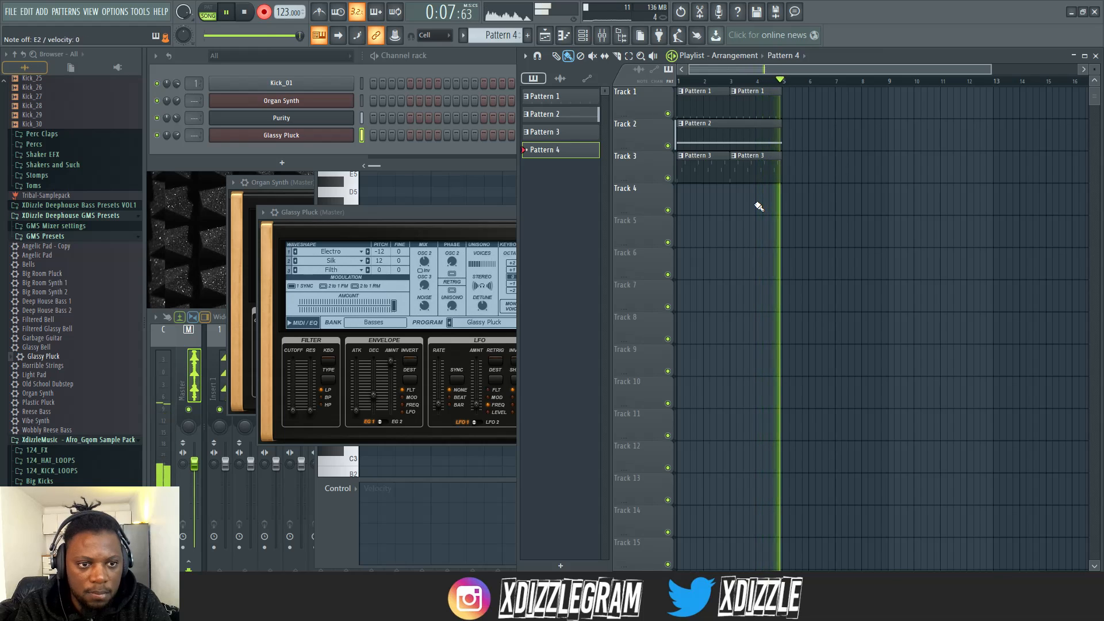
Step: Record the Glassy Pluck part into Pattern 4 over four bars and play it back with the arrangement in the playlist
key(space)
click(451, 138)
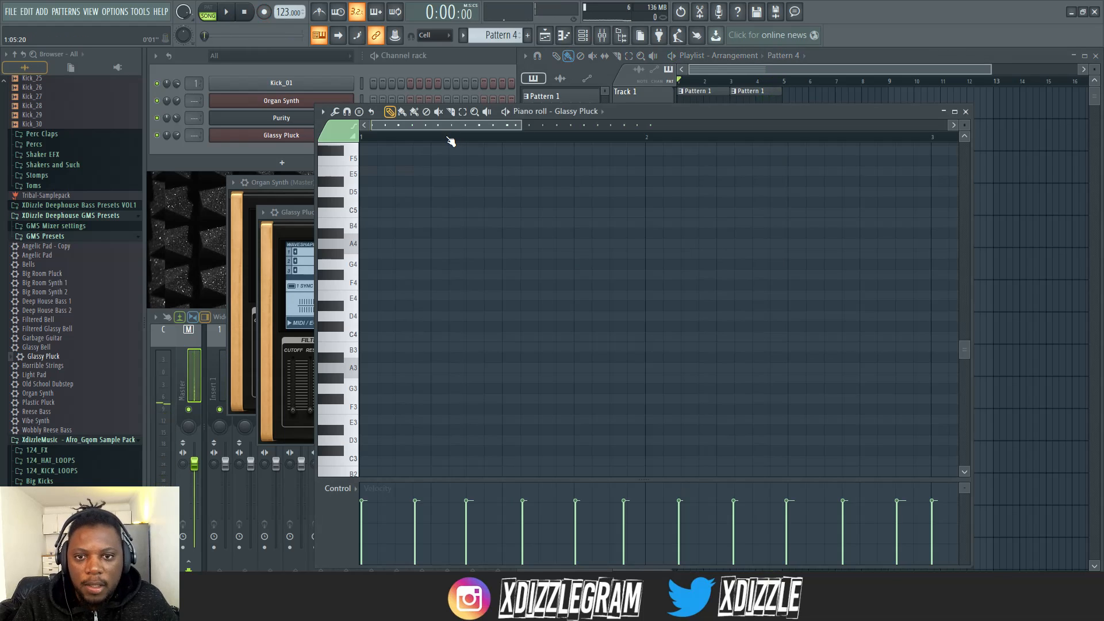
key(space)
click(447, 54)
click(831, 55)
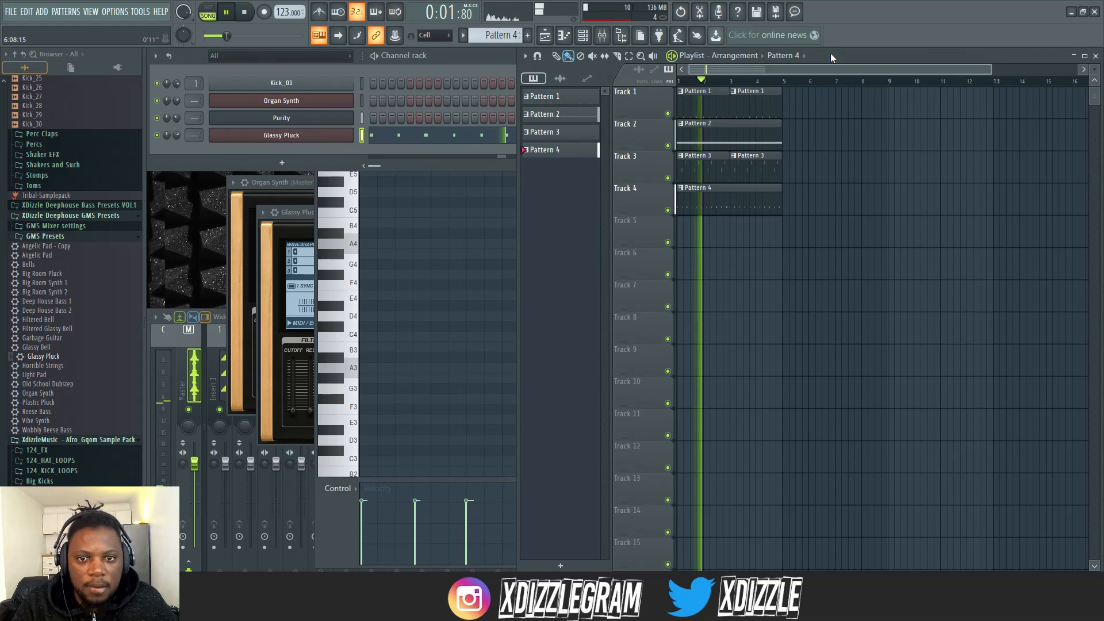
Step: Quantize the Glassy Pluck notes in Pattern 4 using the Default quantizer template and play them back with the arrangement
click(451, 138)
click(451, 138)
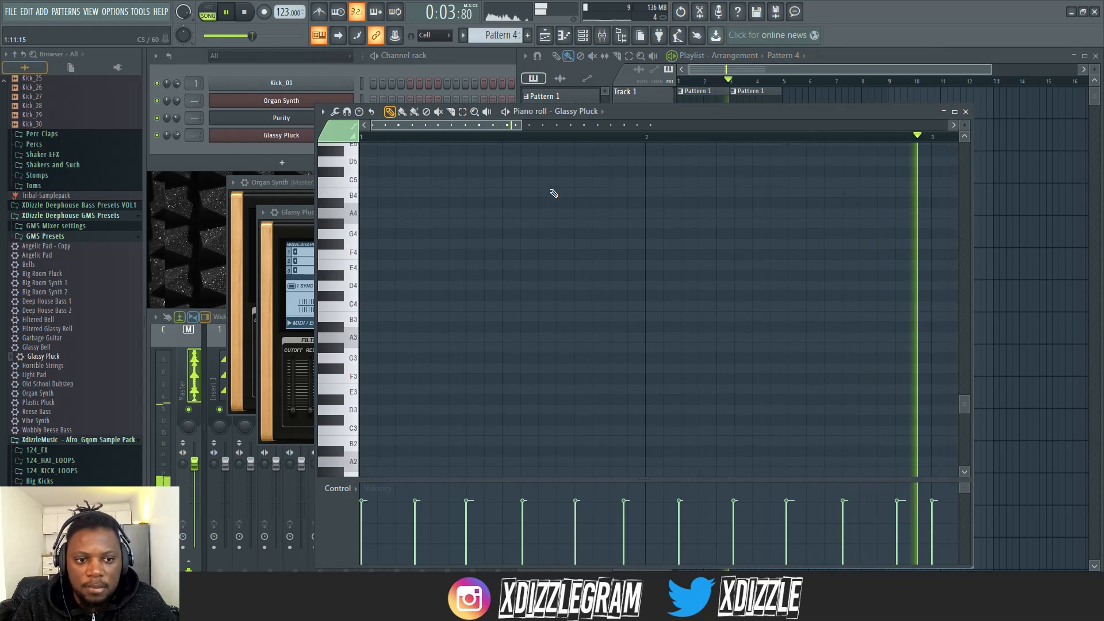
scroll(553, 194, down, 4)
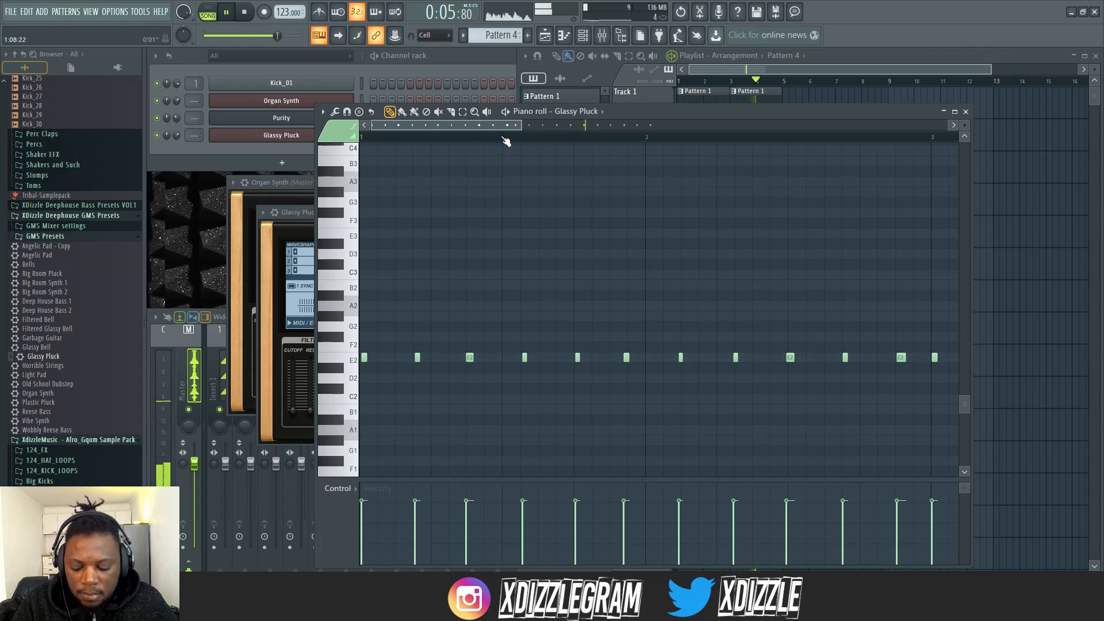
key(alt+q)
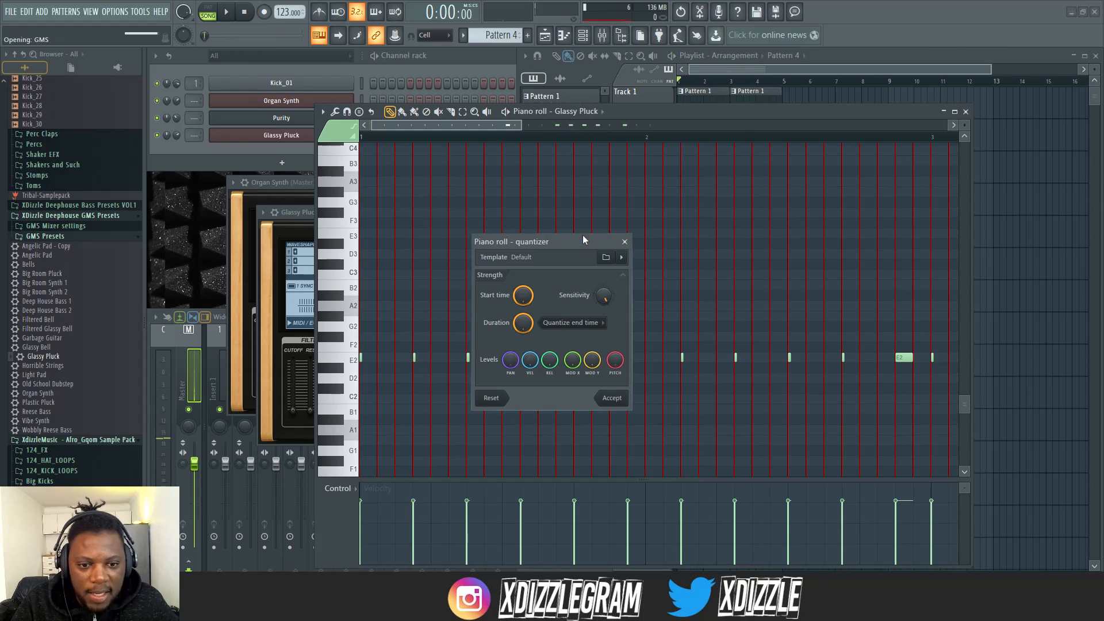
key(Return)
key(space)
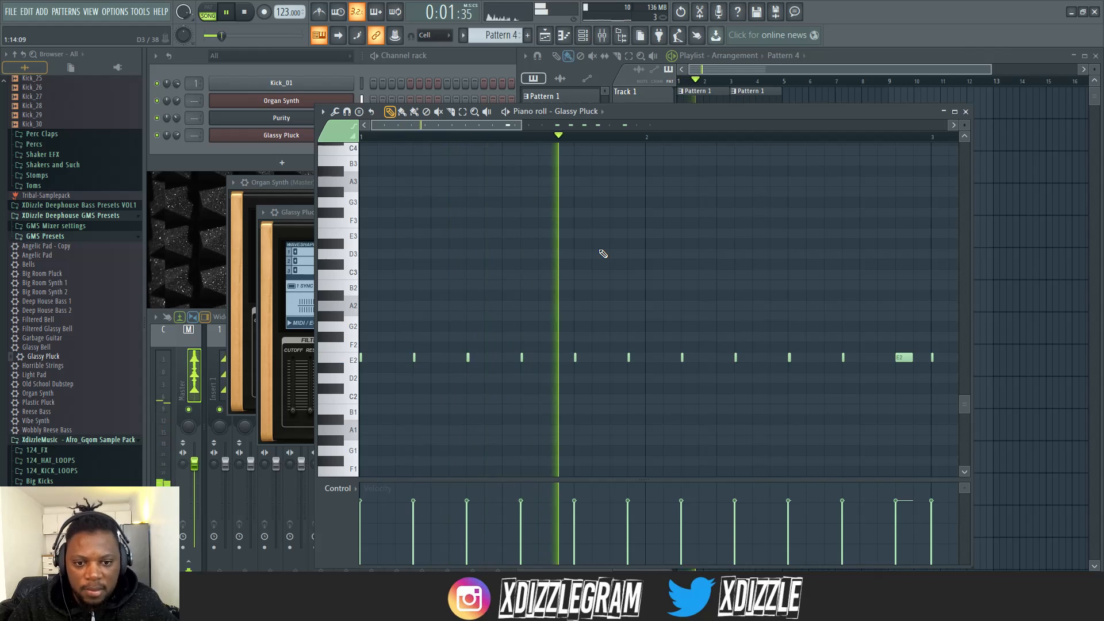
scroll(585, 138, down, 3)
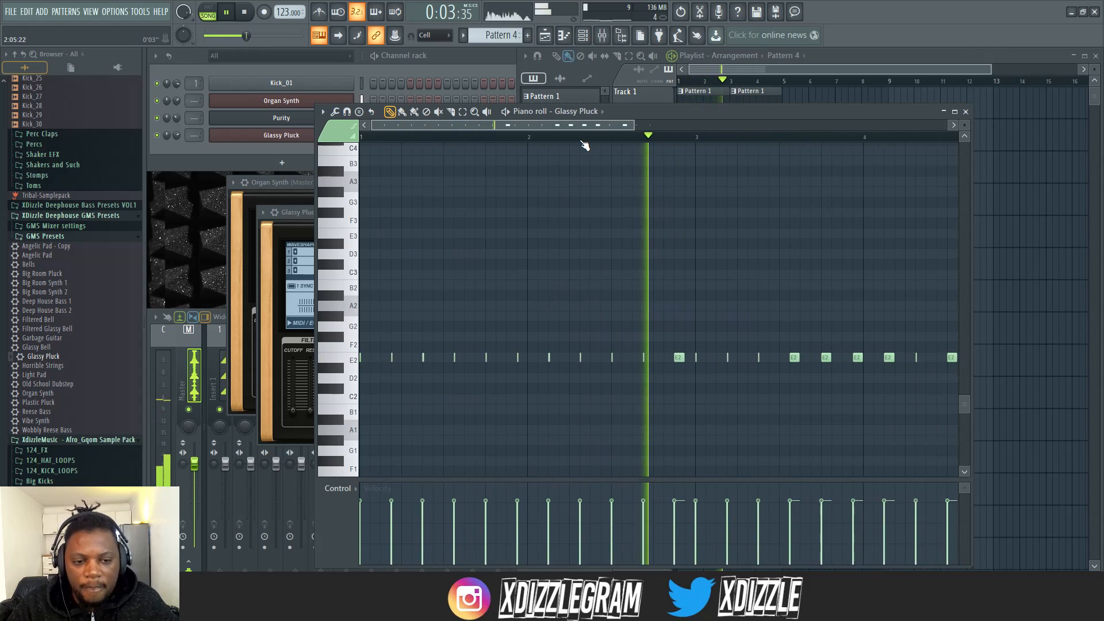
click(464, 66)
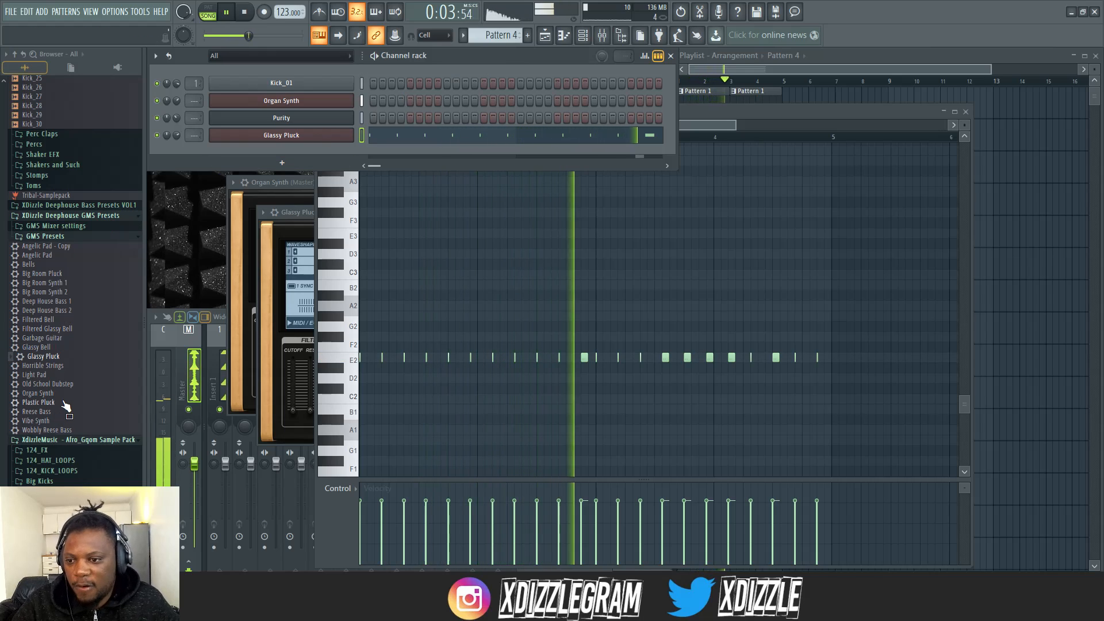
key(space)
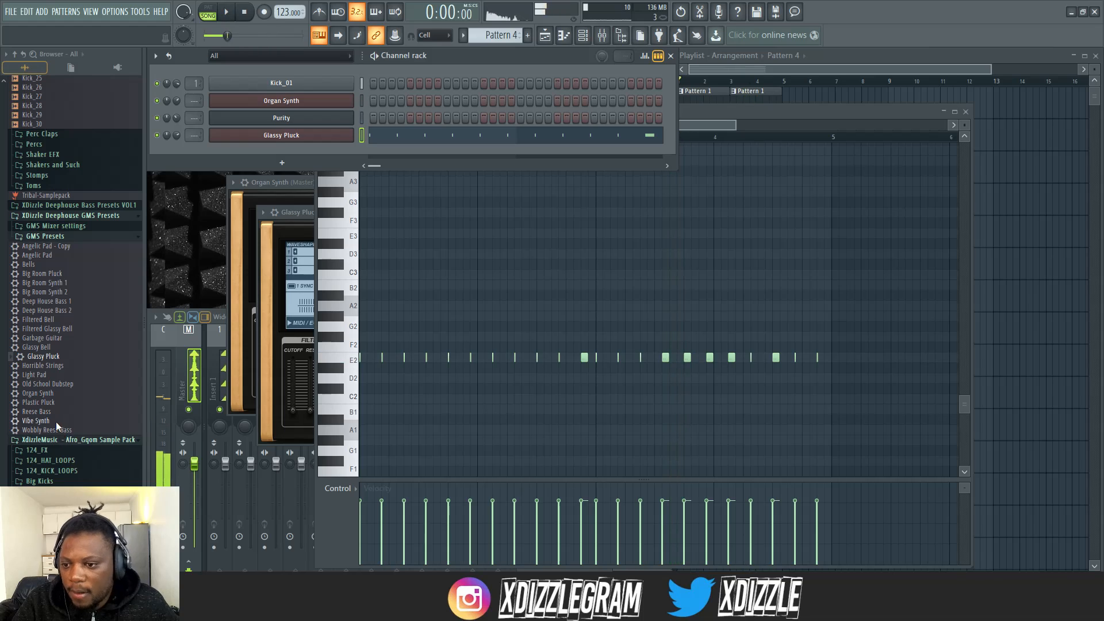
Step: Load the Vibe Synth preset from the GMS Presets folder as a new channel and create Pattern 5
right_click(57, 422)
click(119, 433)
click(523, 60)
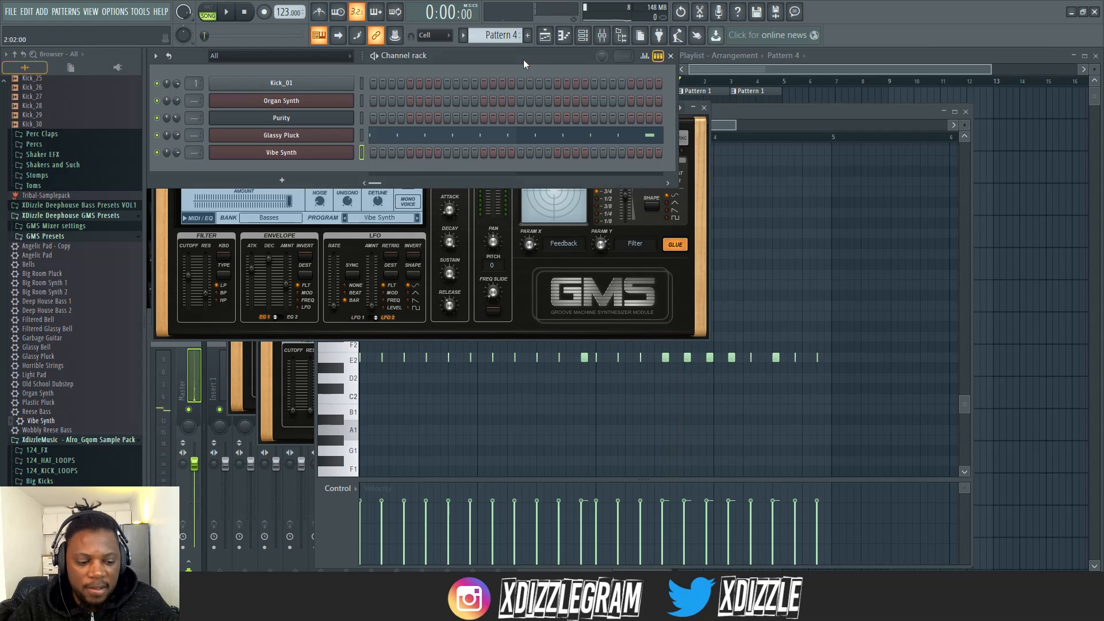
key(F4)
Step: Record a two-bar Vibe Synth riff on E3, A3 and D3 into Pattern 5 and quantize its notes
key(space)
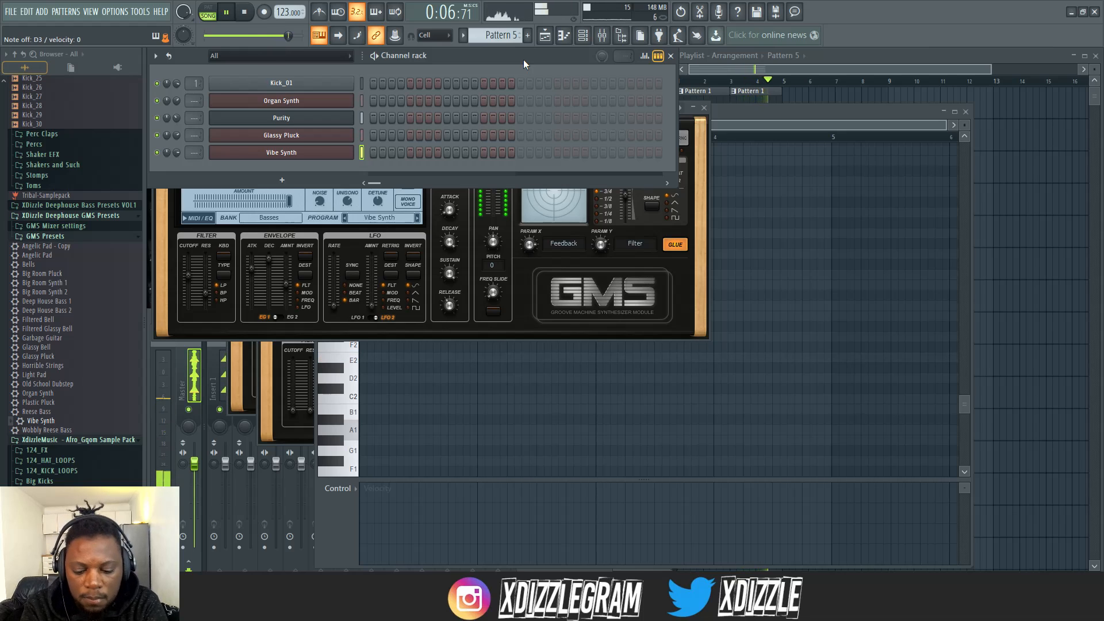
key(space)
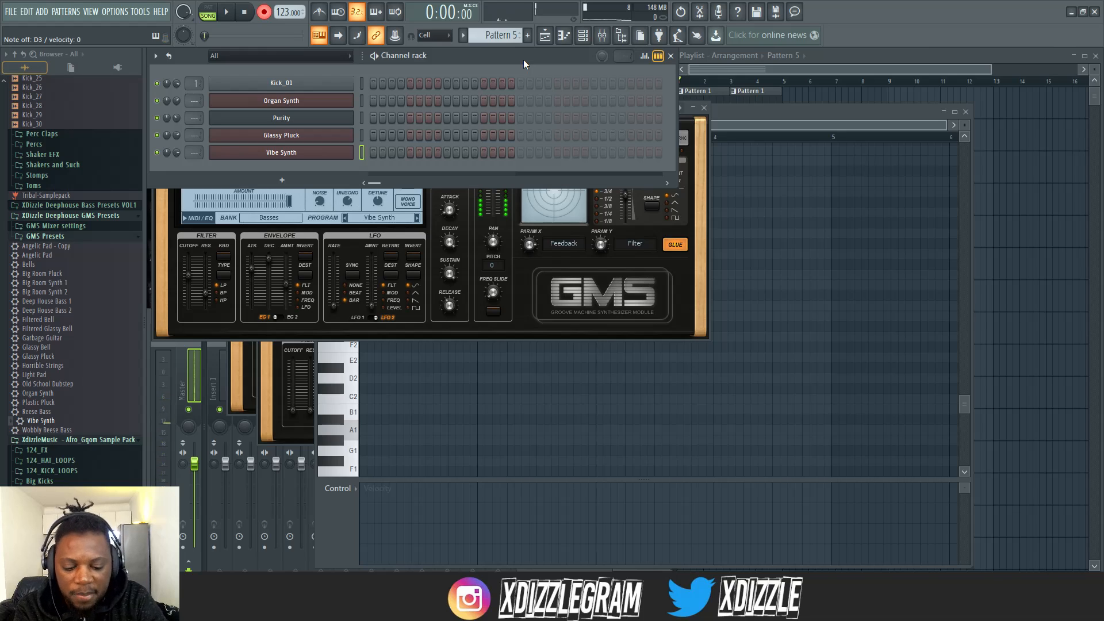
key(space)
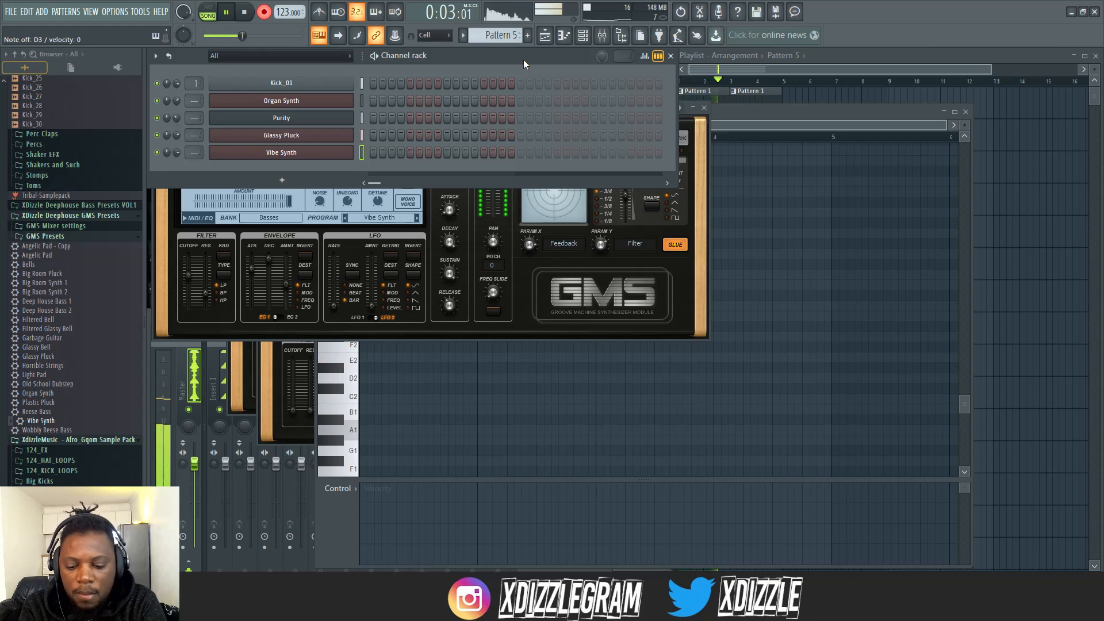
key(space)
click(541, 152)
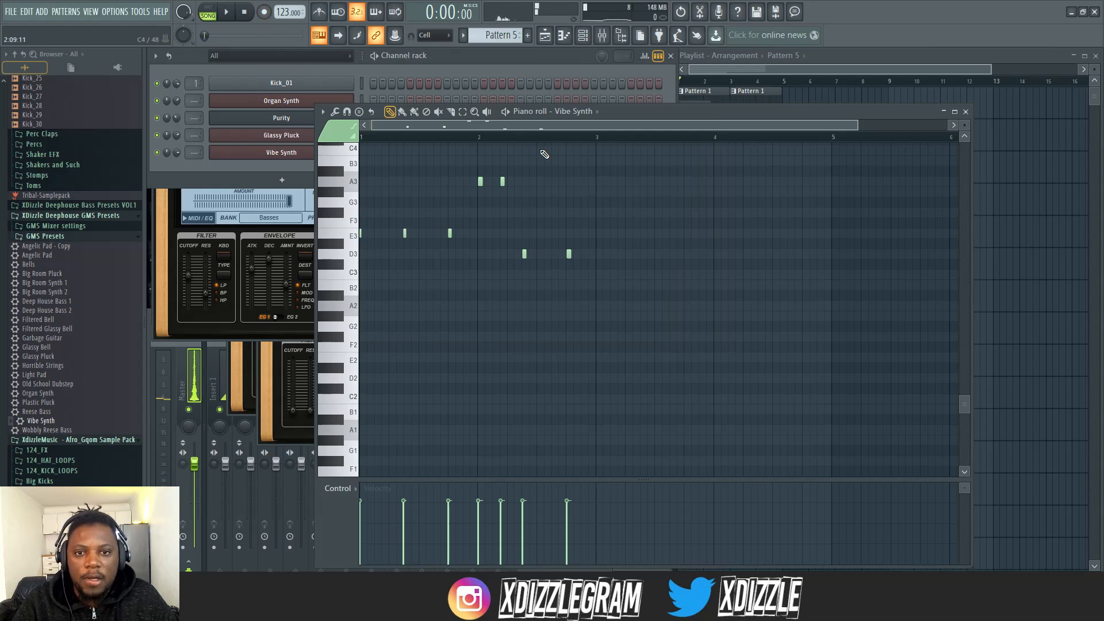
key(alt+q)
key(Return)
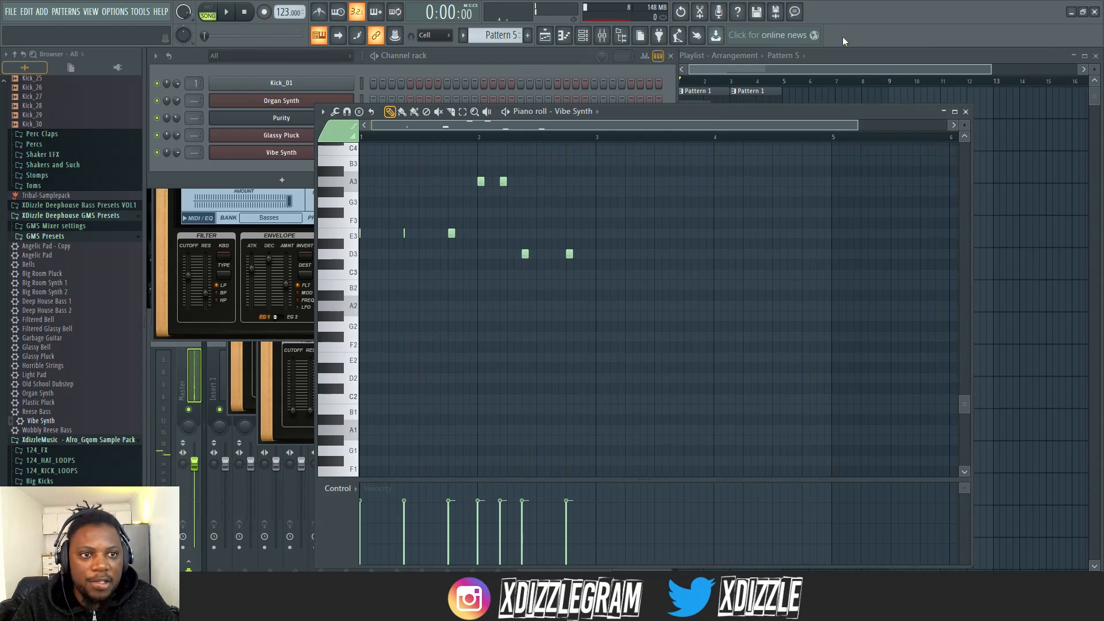
Step: Repeat the Pattern 5 clip from bar 3 on Track 5 of the playlist and play the arrangement
click(847, 64)
click(476, 56)
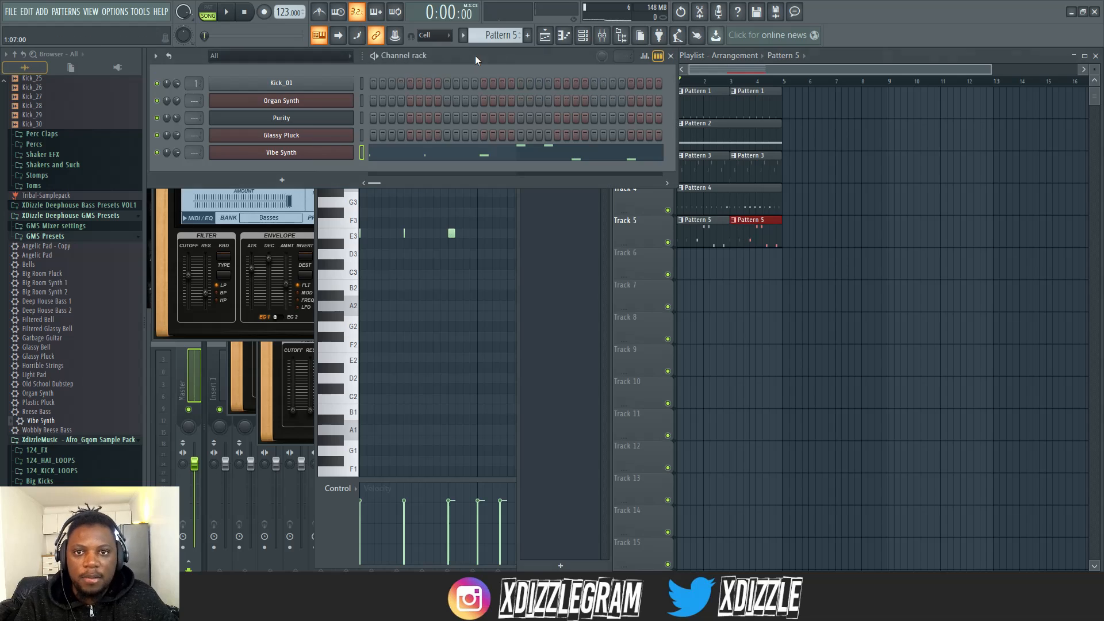
click(829, 57)
scroll(696, 72, up, 3)
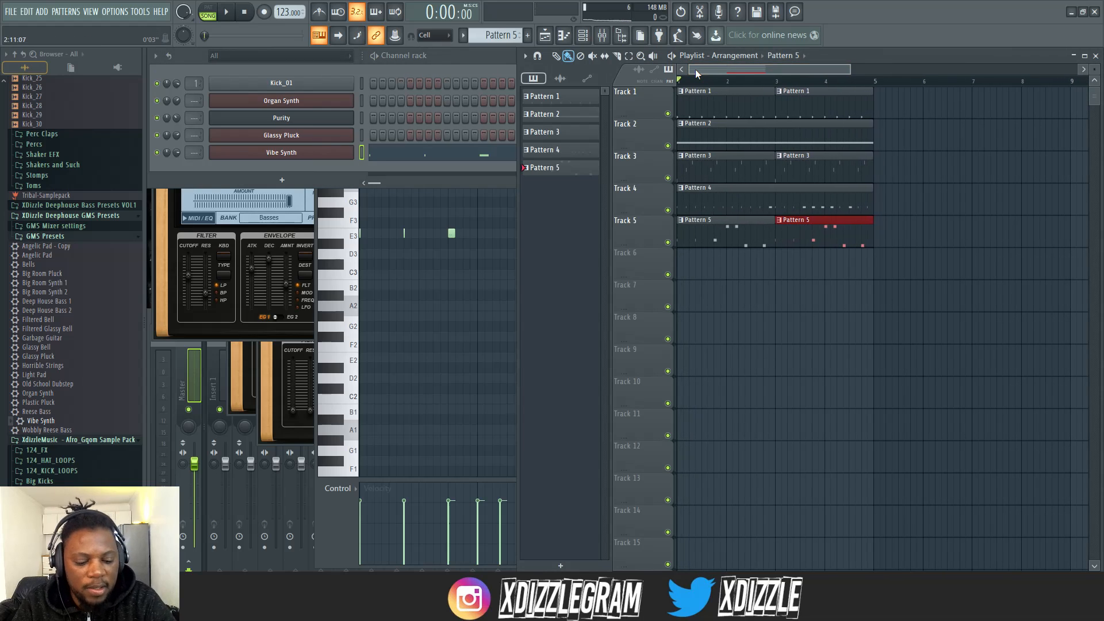
key(space)
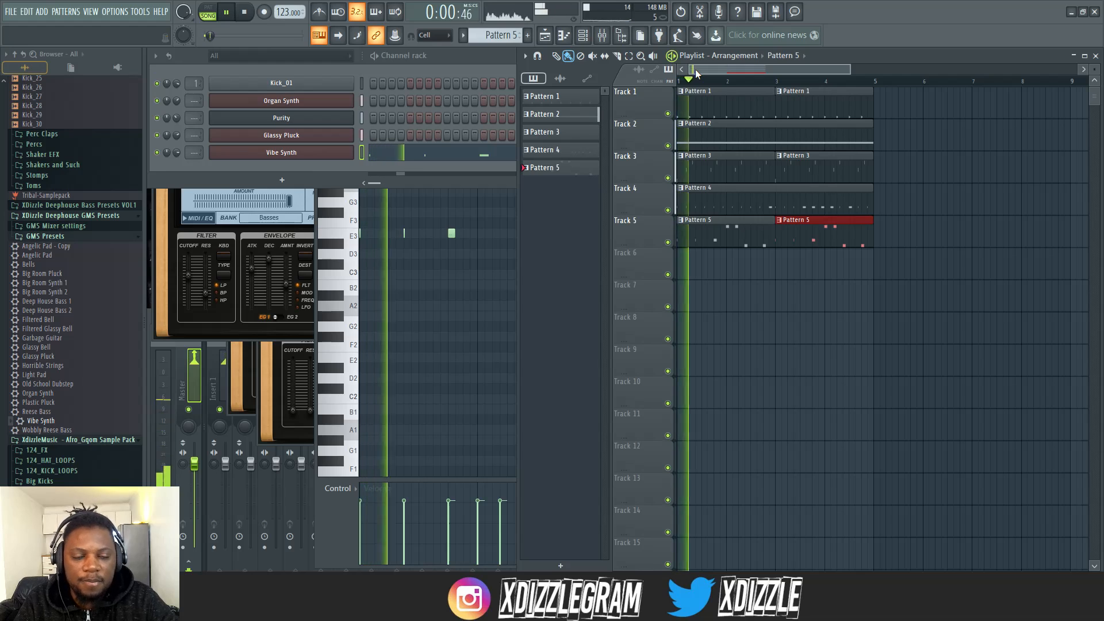
Step: Add a short E3 note just before bar 2 of the Vibe Synth riff in Pattern 5 and play it back
click(178, 153)
click(520, 157)
click(521, 157)
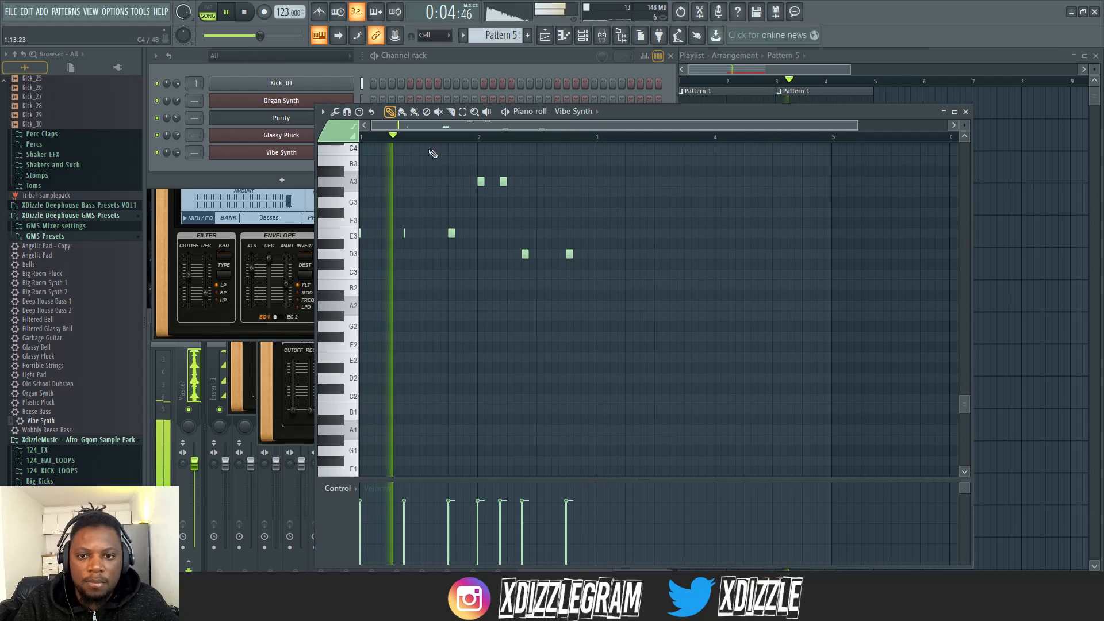
scroll(368, 150, down, 2)
scroll(435, 131, up, 3)
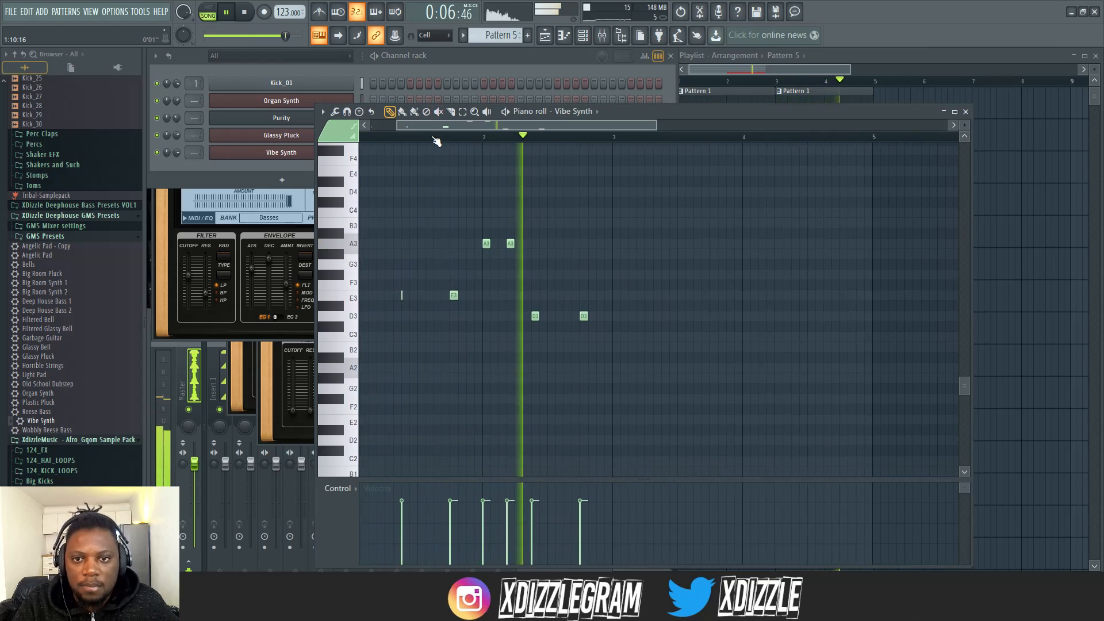
scroll(454, 144, up, 3)
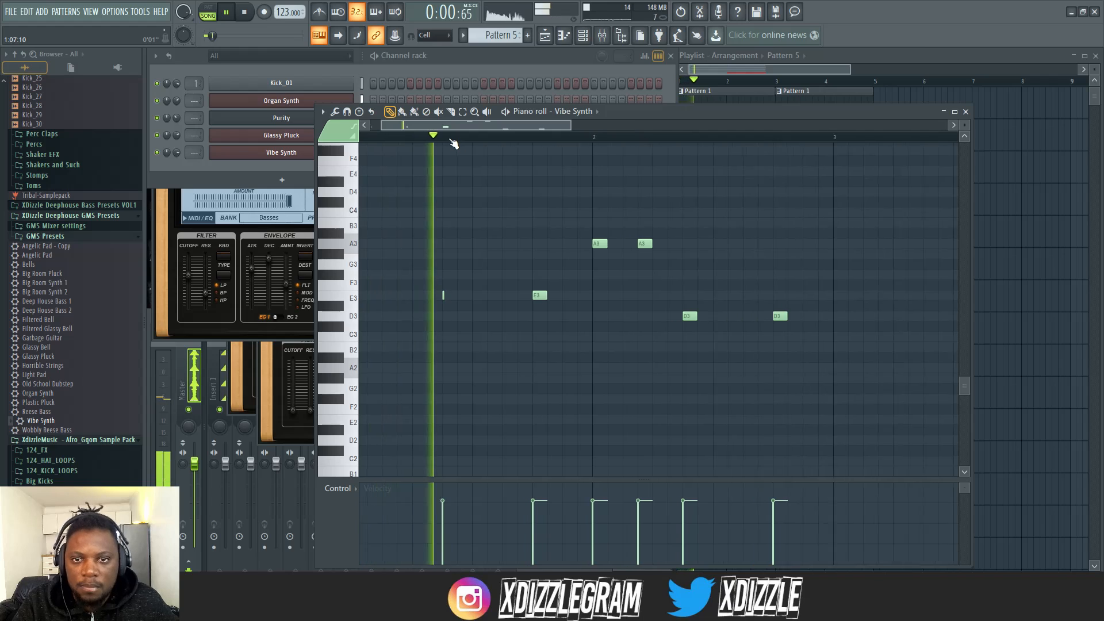
scroll(384, 141, left, 1)
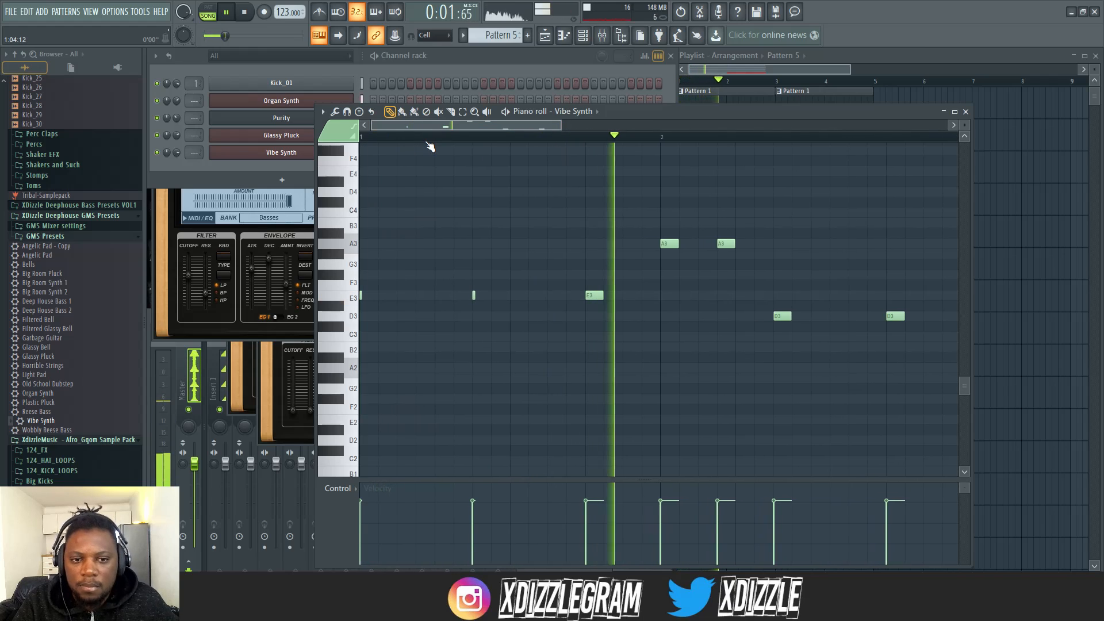
click(645, 296)
key(space)
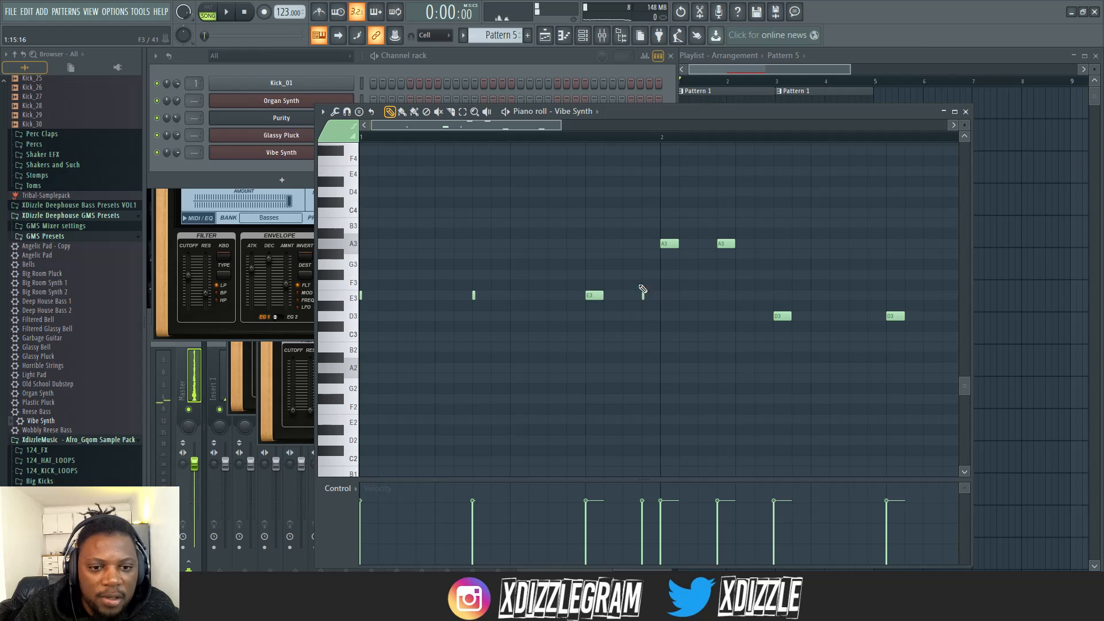
key(space)
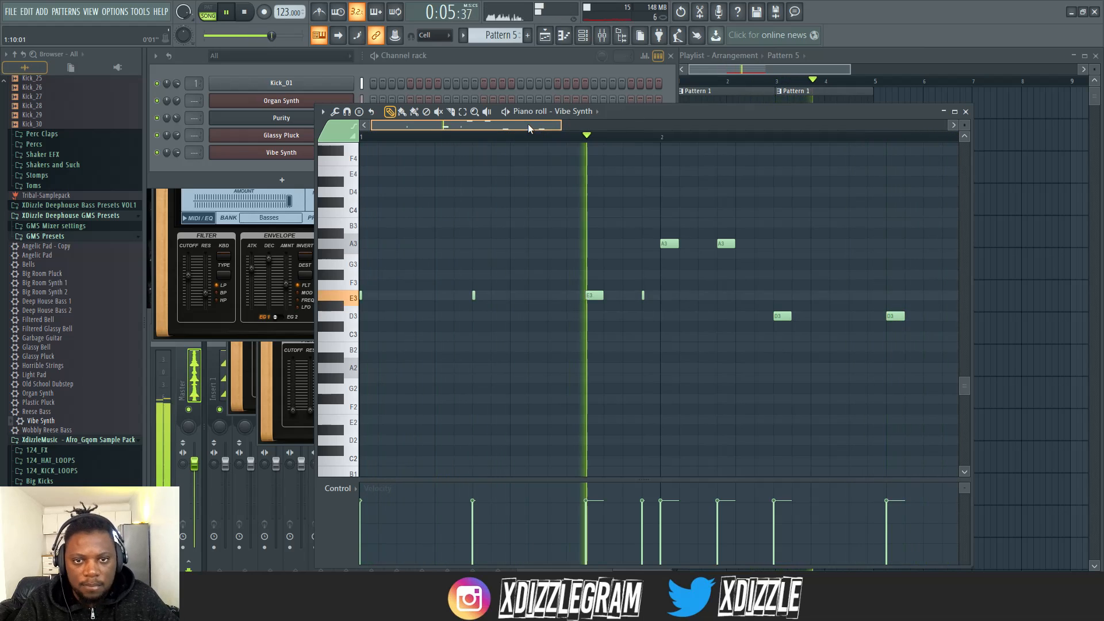
scroll(517, 133, down, 3)
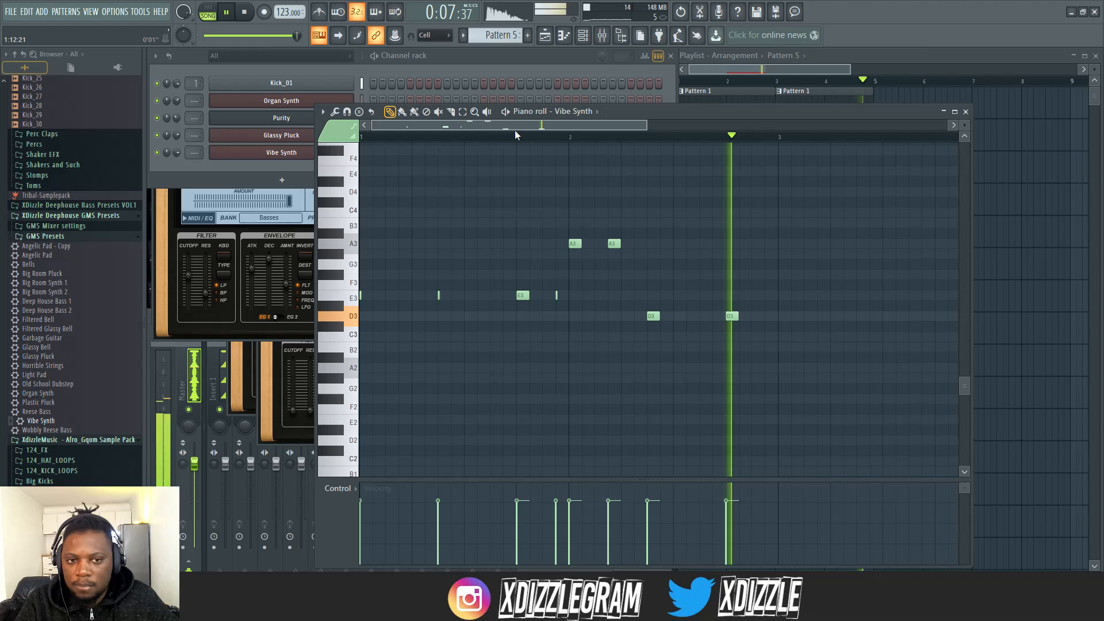
Step: Create Pattern 6 and load the Big Room Synth 2 preset as a new channel below Vibe Synth
click(520, 58)
key(F4)
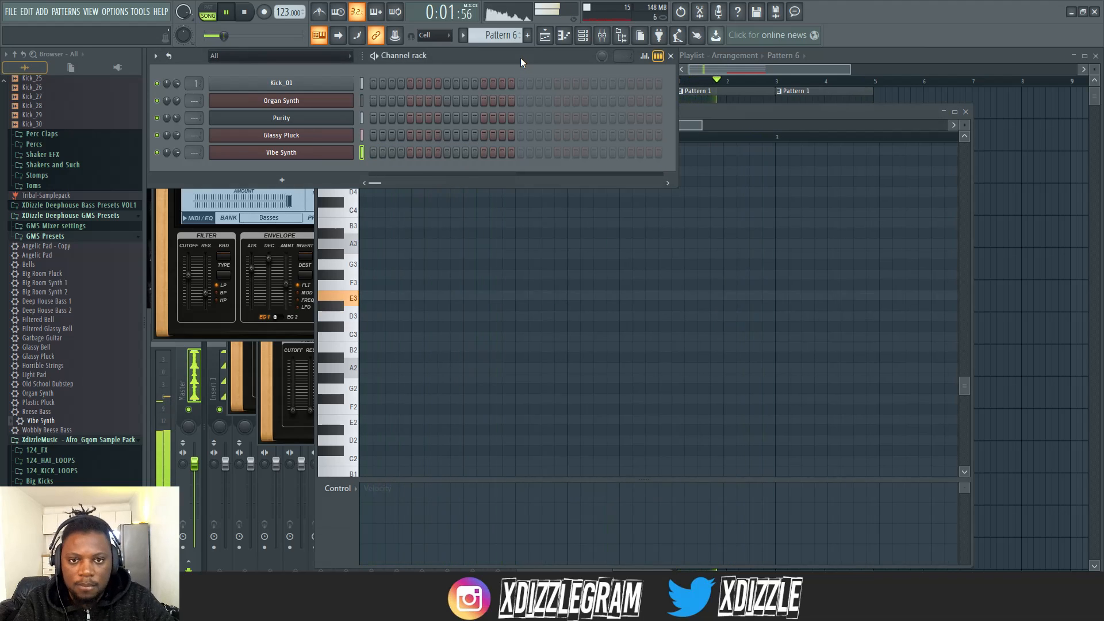
click(843, 66)
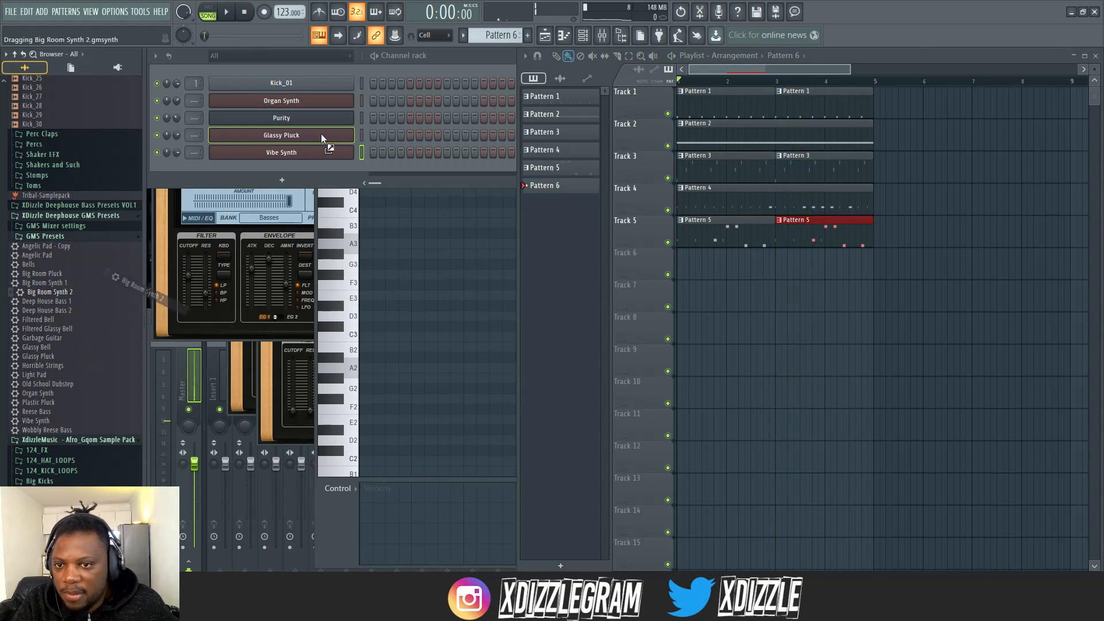
drag(321, 135, 298, 164)
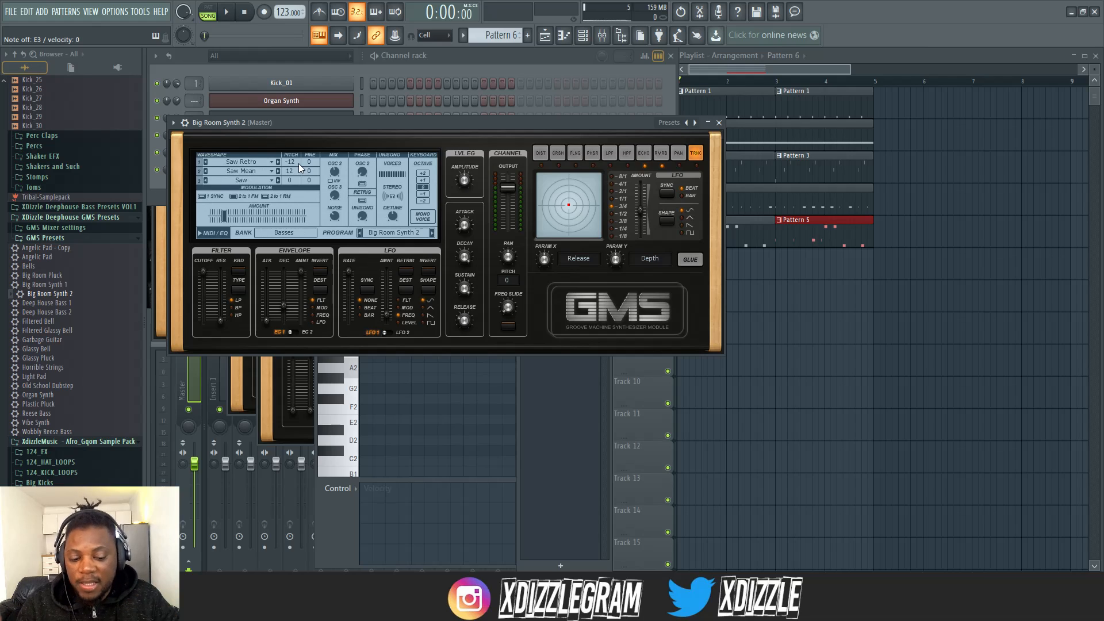
Step: Rehearse and record a two-bar Big Room Synth 2 melody into Pattern 6, and add its clip again from bar 3 on Track 6
key(space)
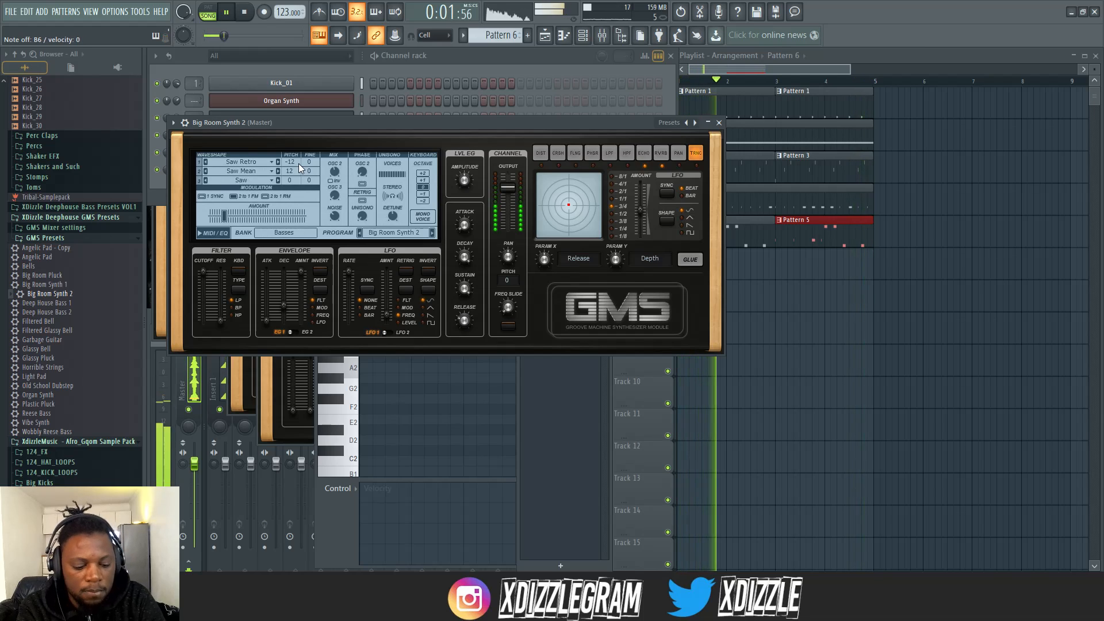
key(space)
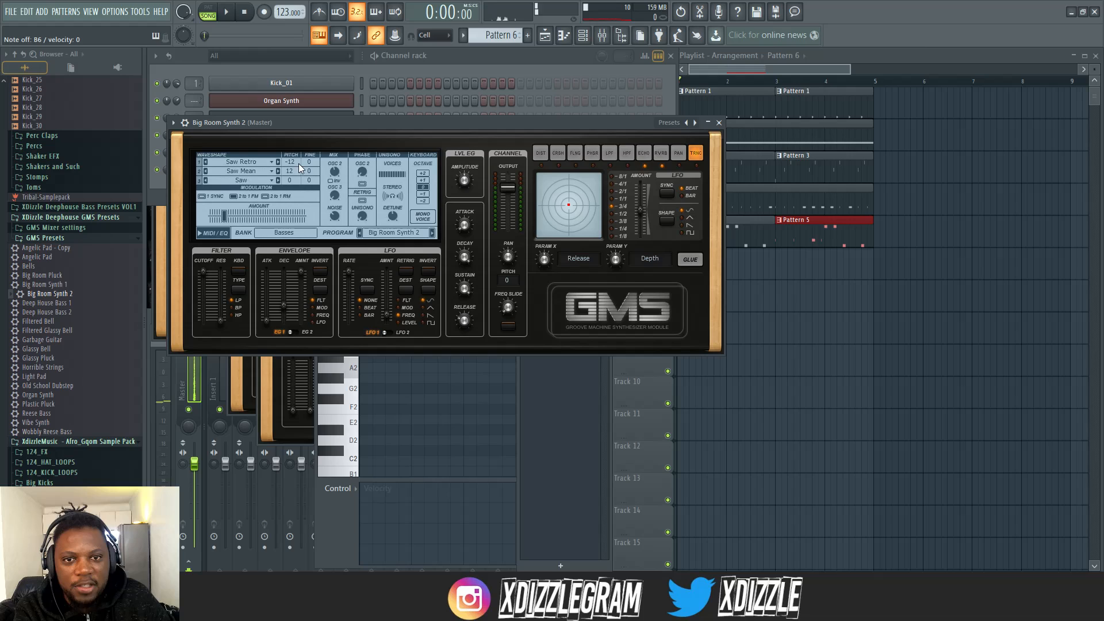
click(544, 59)
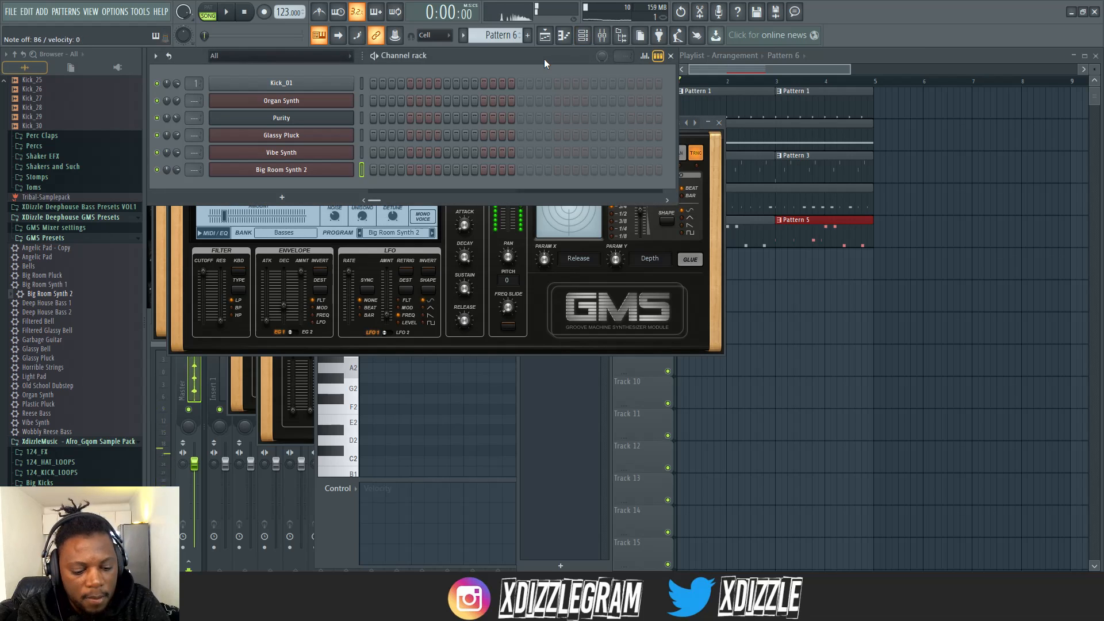
key(r)
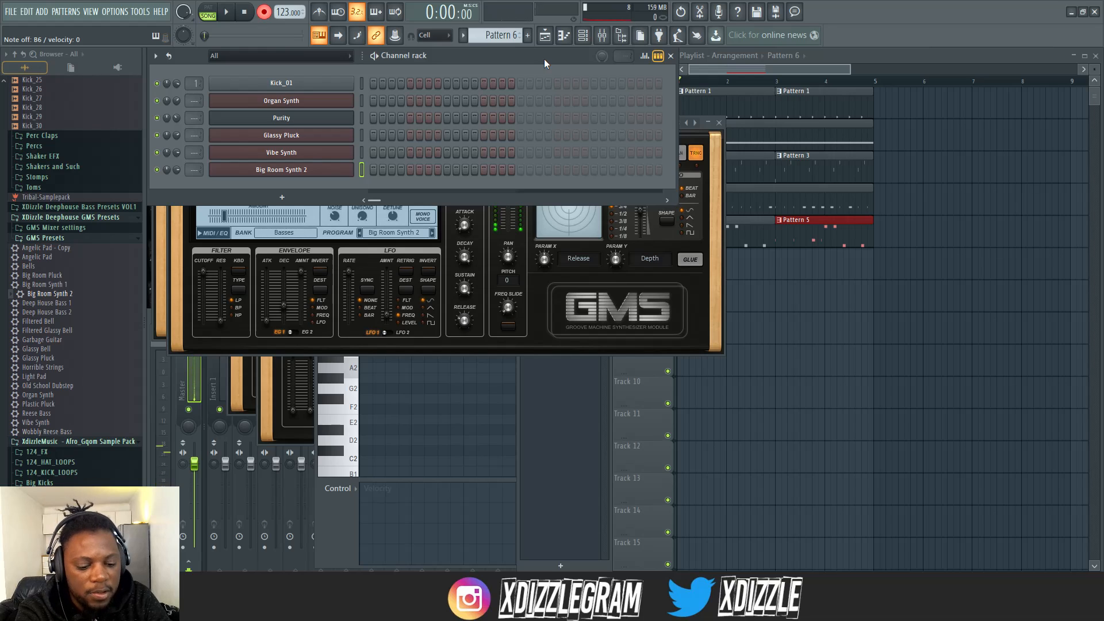
key(space)
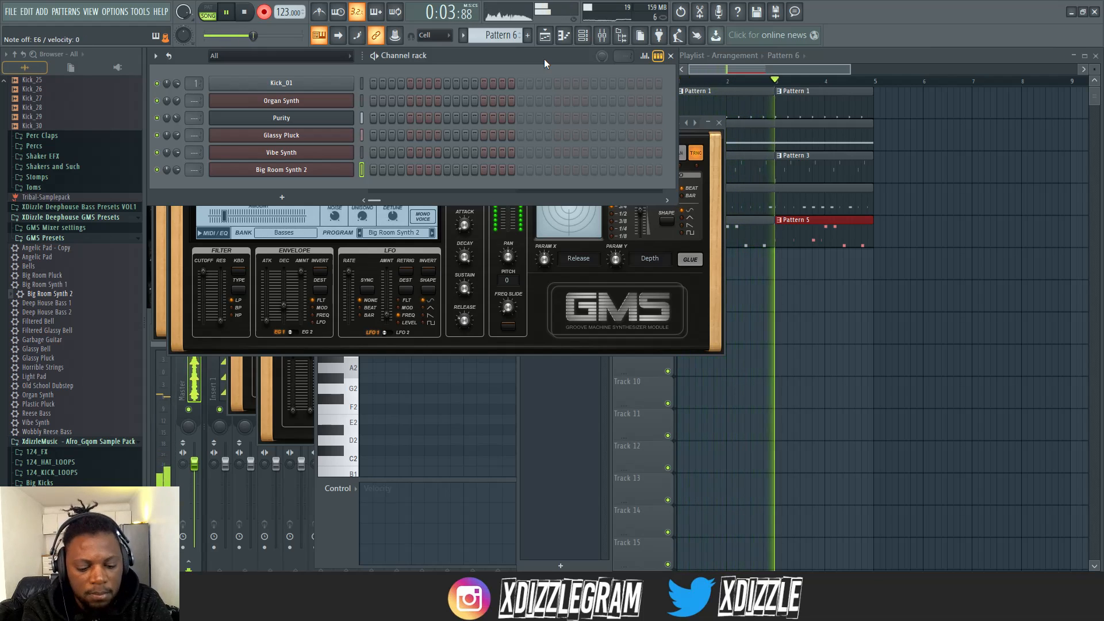
key(space)
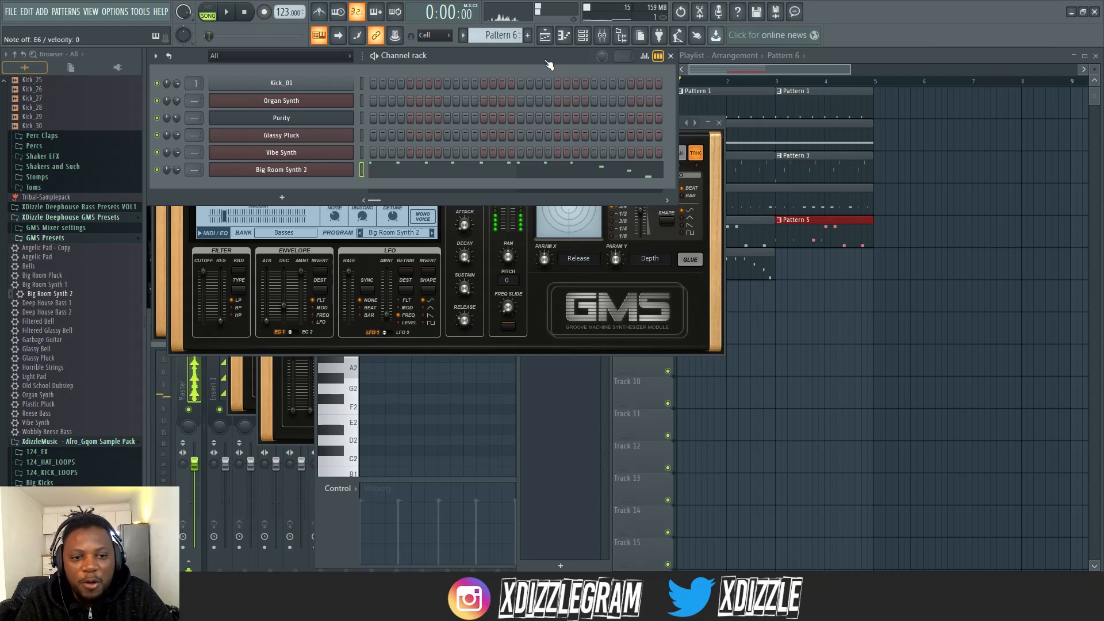
click(786, 267)
Step: Quantize the Big Room Synth 2 notes in Pattern 6 using the Default template and play them back with the arrangement
click(480, 172)
scroll(488, 195, up, 8)
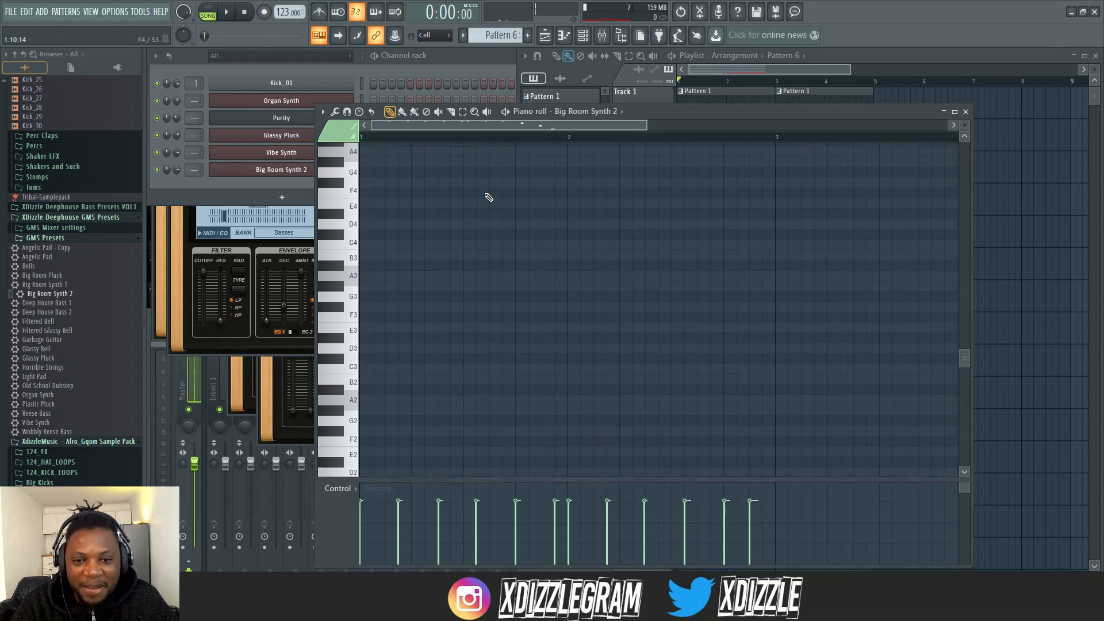
scroll(489, 197, up, 4)
key(alt+q)
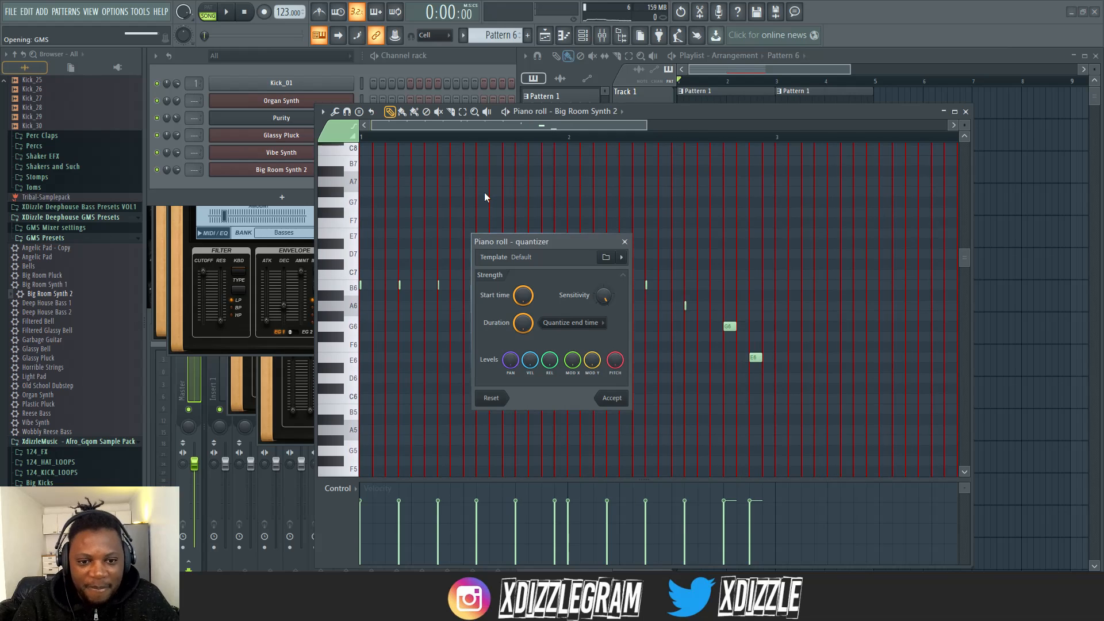
key(Return)
key(space)
click(438, 67)
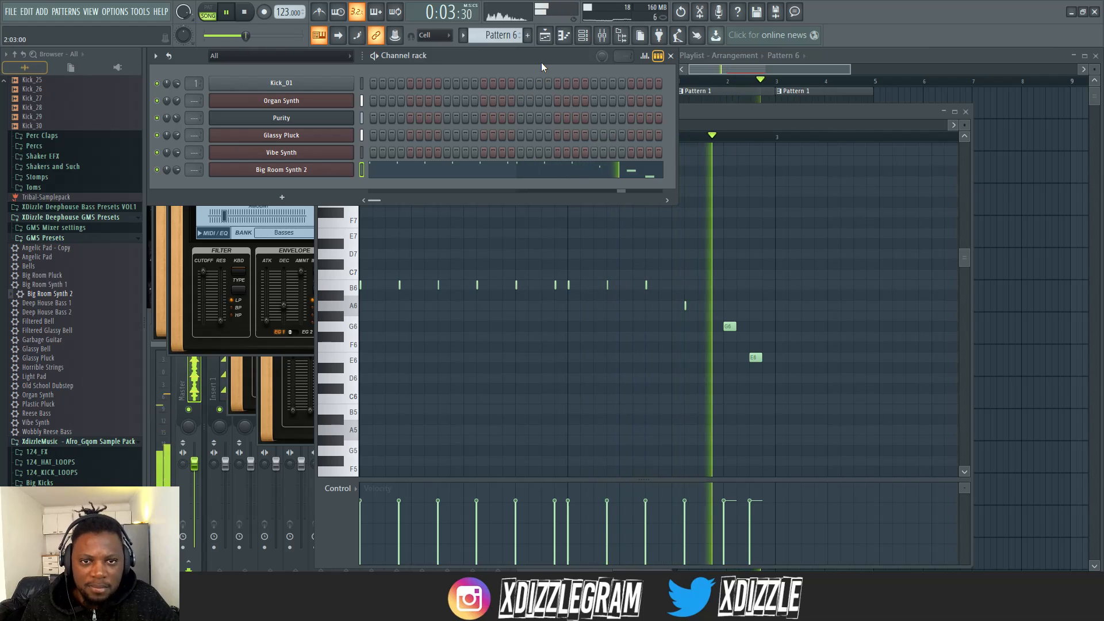
Step: Shift the closing A6, G6 and E6 notes of the Big Room Synth 2 melody earlier and add an E6 just before bar 3
key(F7)
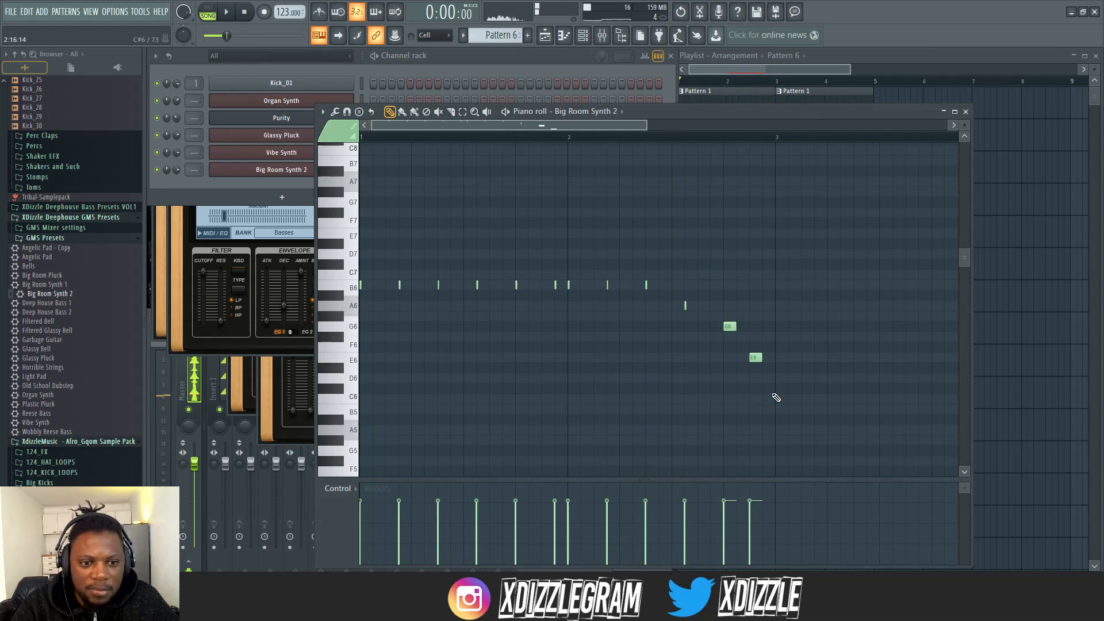
key(space)
drag(819, 403, 683, 291)
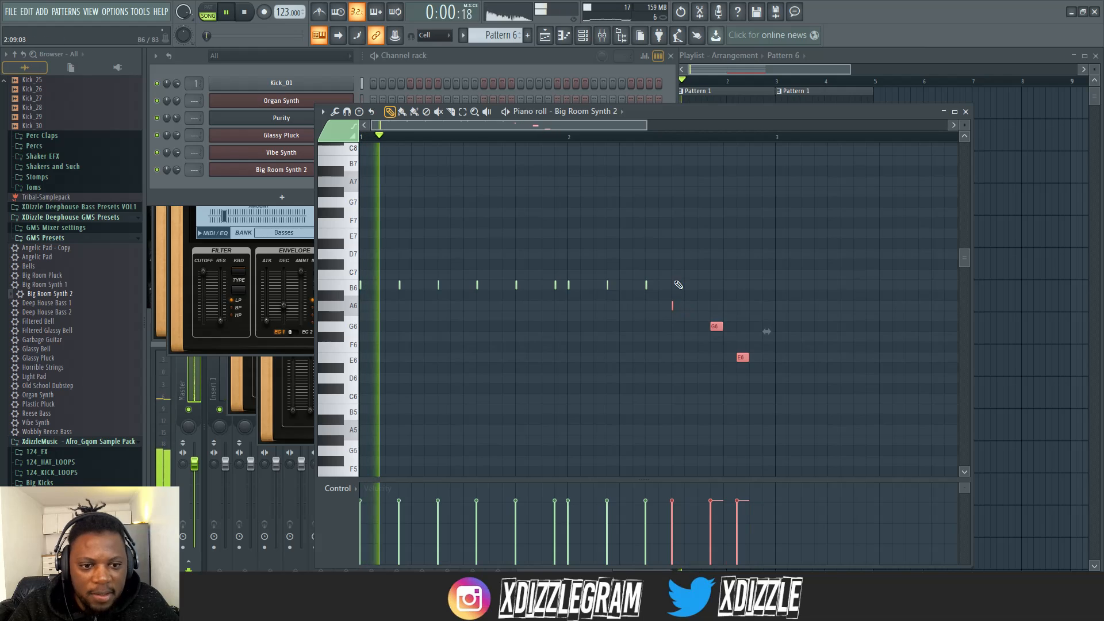
ctrl+scroll(653, 148, up, 3)
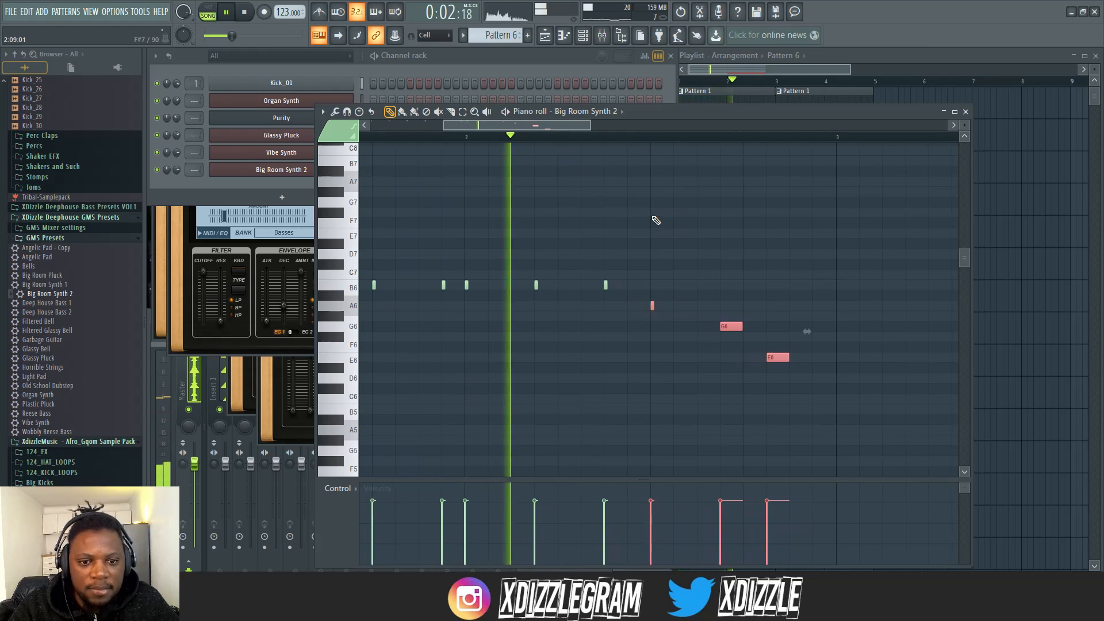
click(654, 222)
right_click(654, 223)
key(space)
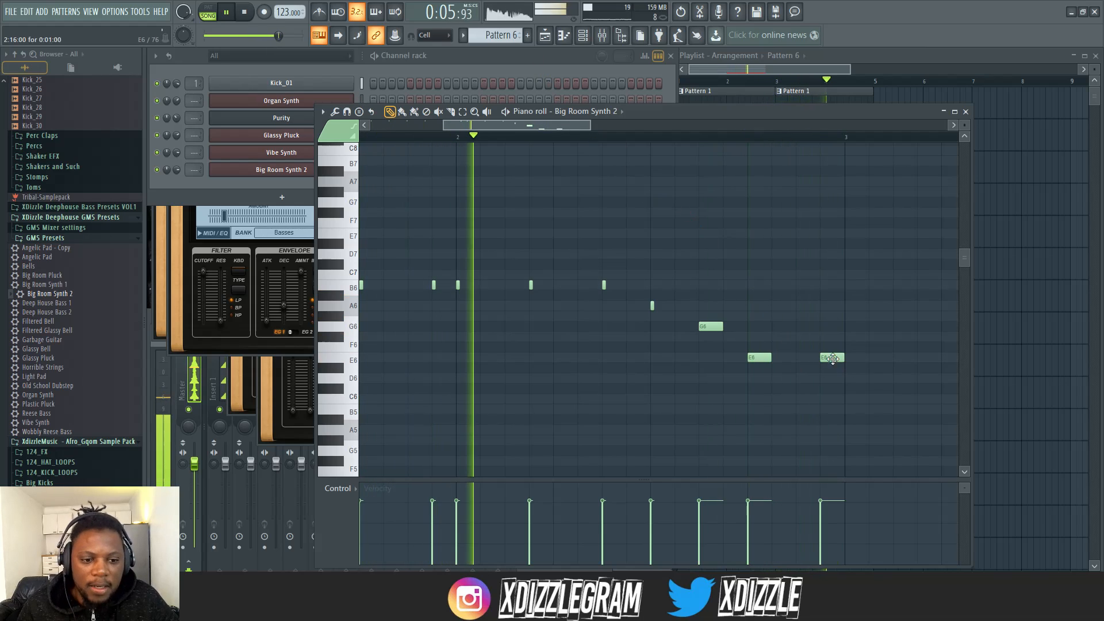
Step: Play back the arrangement with the edited Big Room Synth 2 melody and check the Pattern 6 clips in the playlist
click(299, 183)
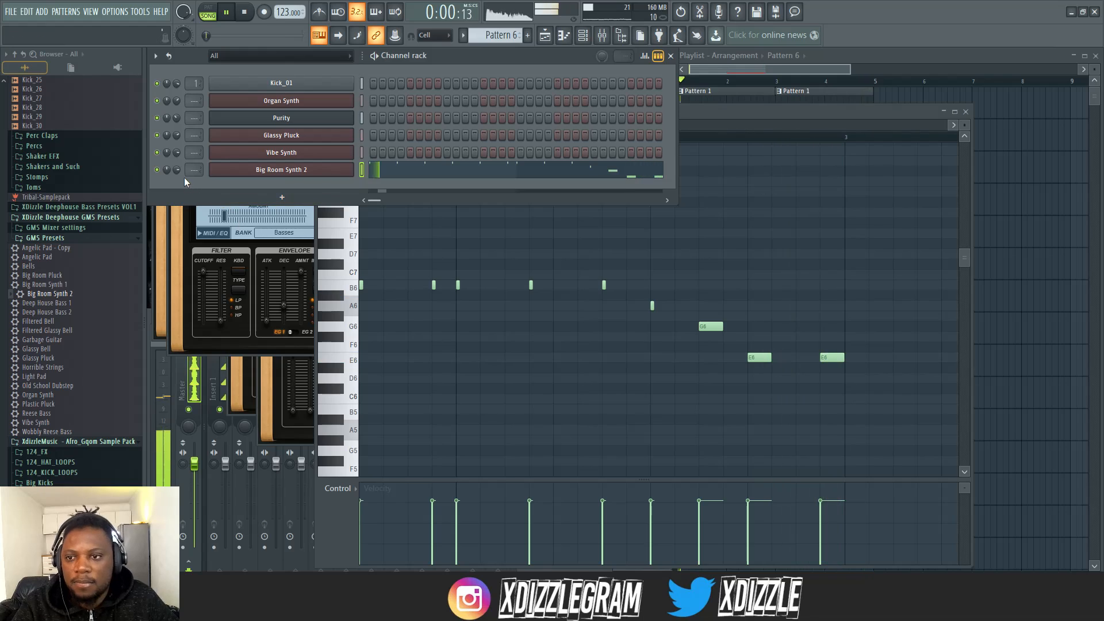
click(925, 70)
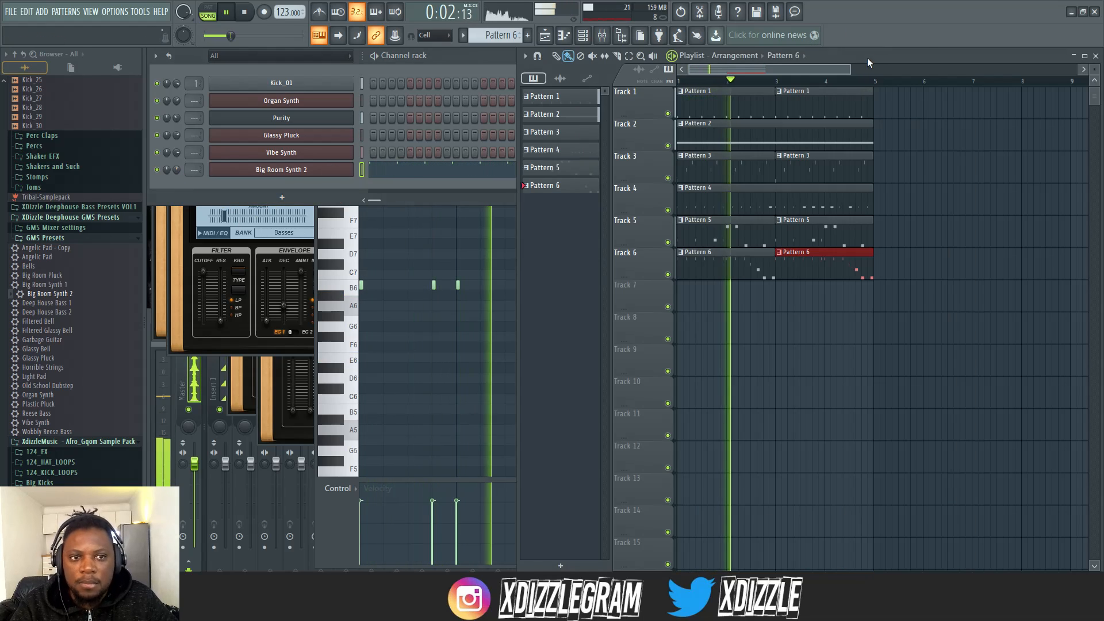
click(834, 71)
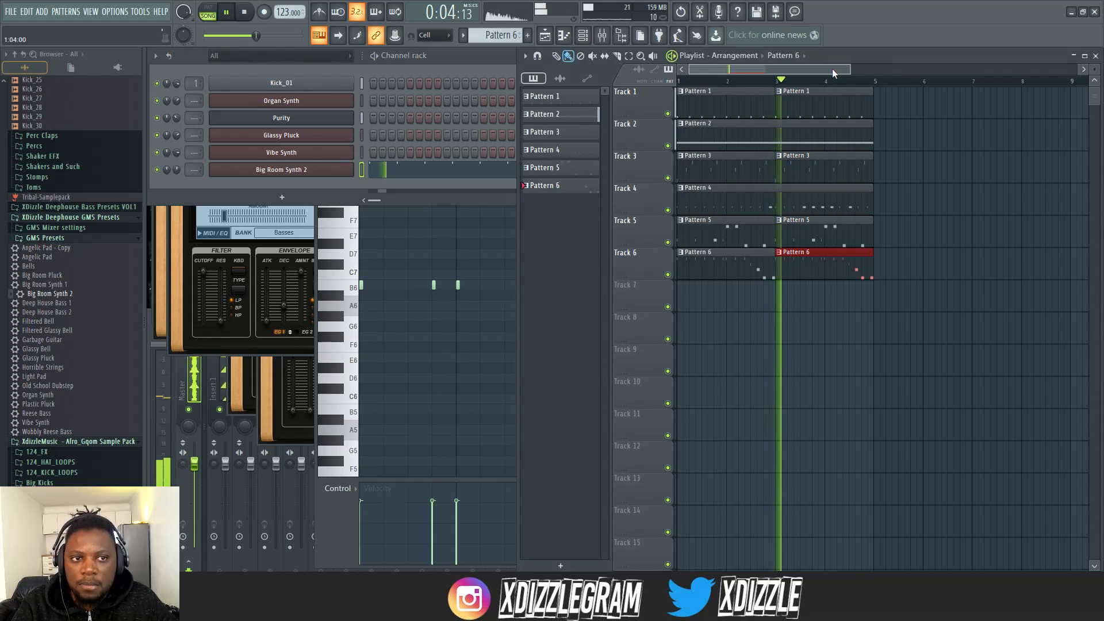
scroll(771, 77, up, 1)
drag(771, 72, 701, 70)
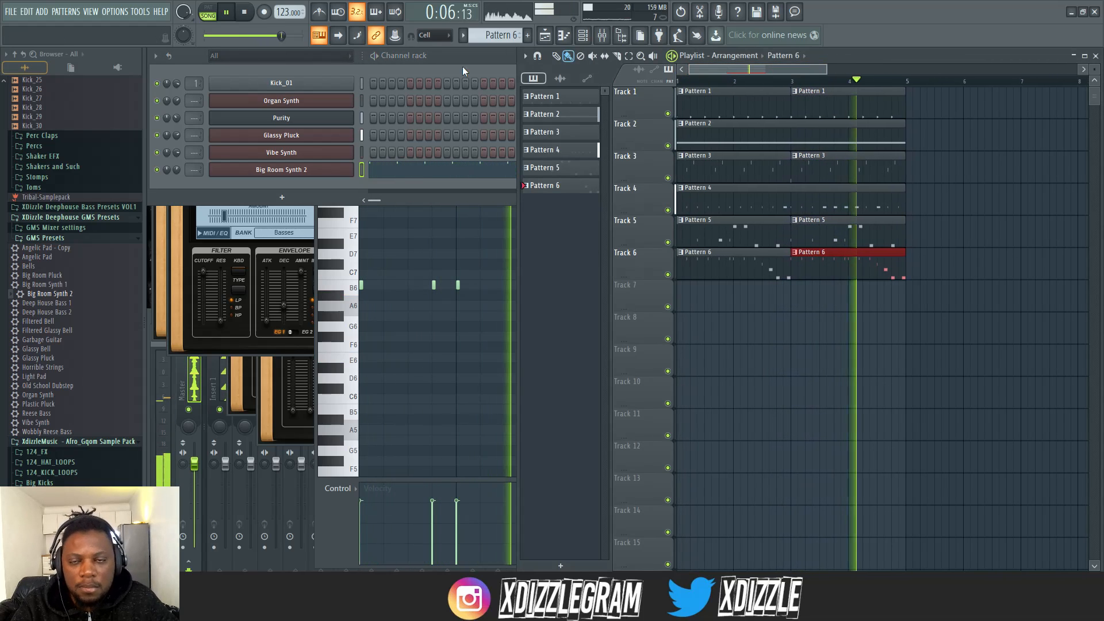
click(445, 55)
key(F5)
click(445, 54)
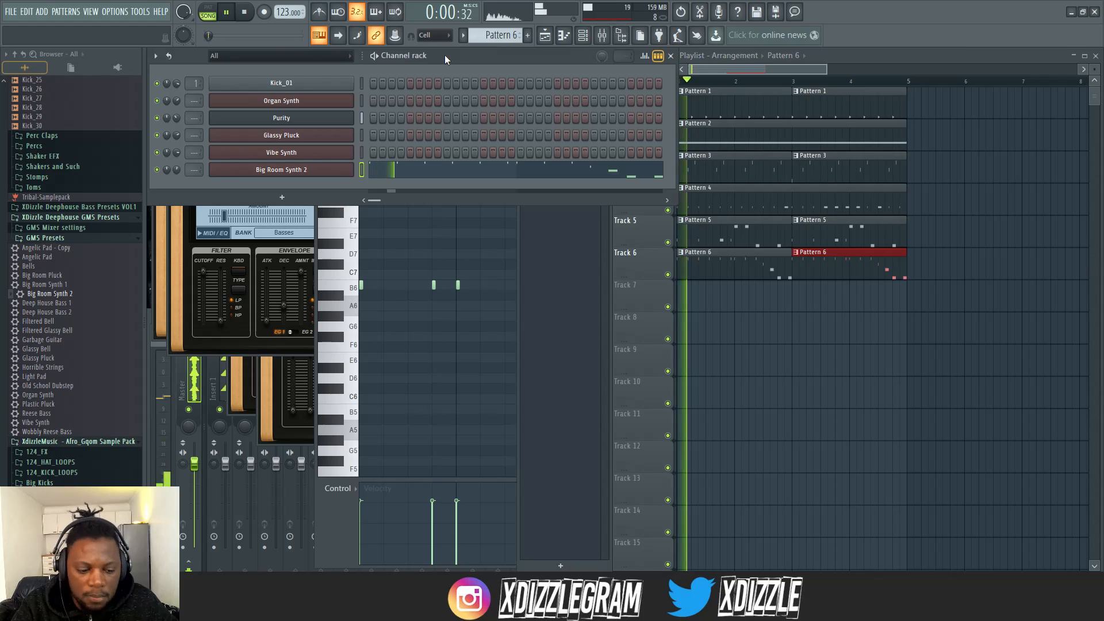
key(space)
Step: Create Pattern 7 and add a Fruity DX10 channel with the eFlute preset
key(F4)
click(282, 197)
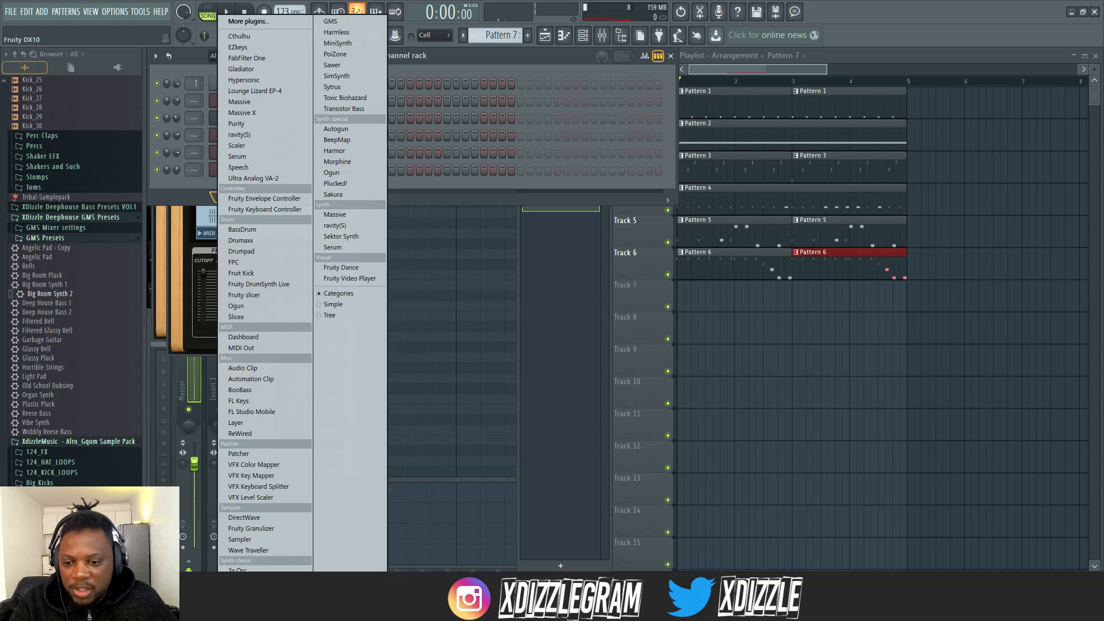
click(248, 581)
click(450, 140)
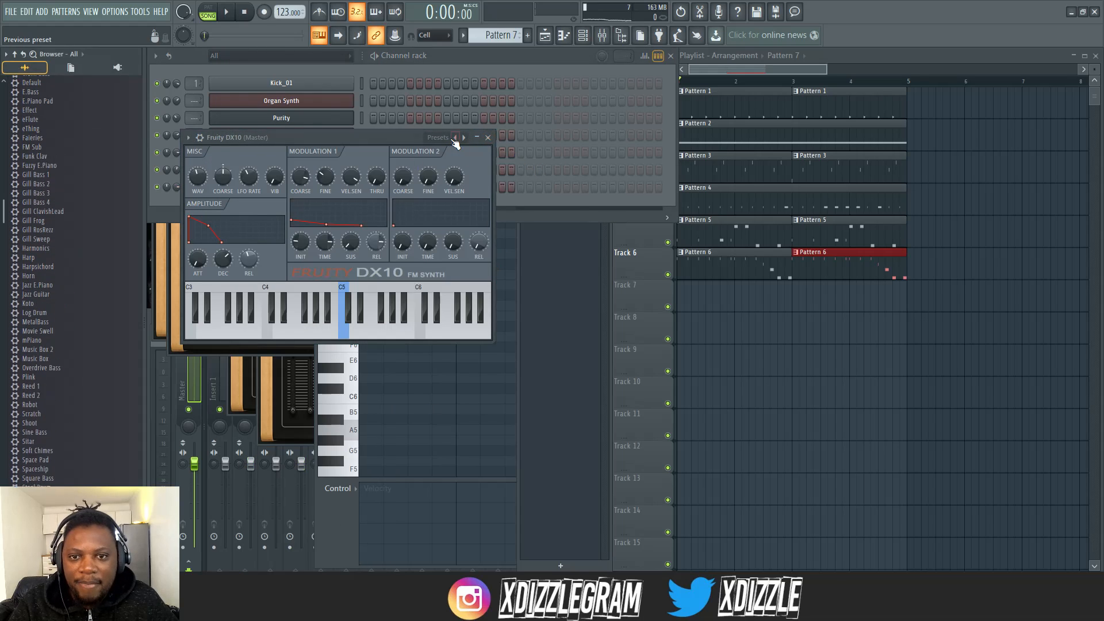
click(491, 144)
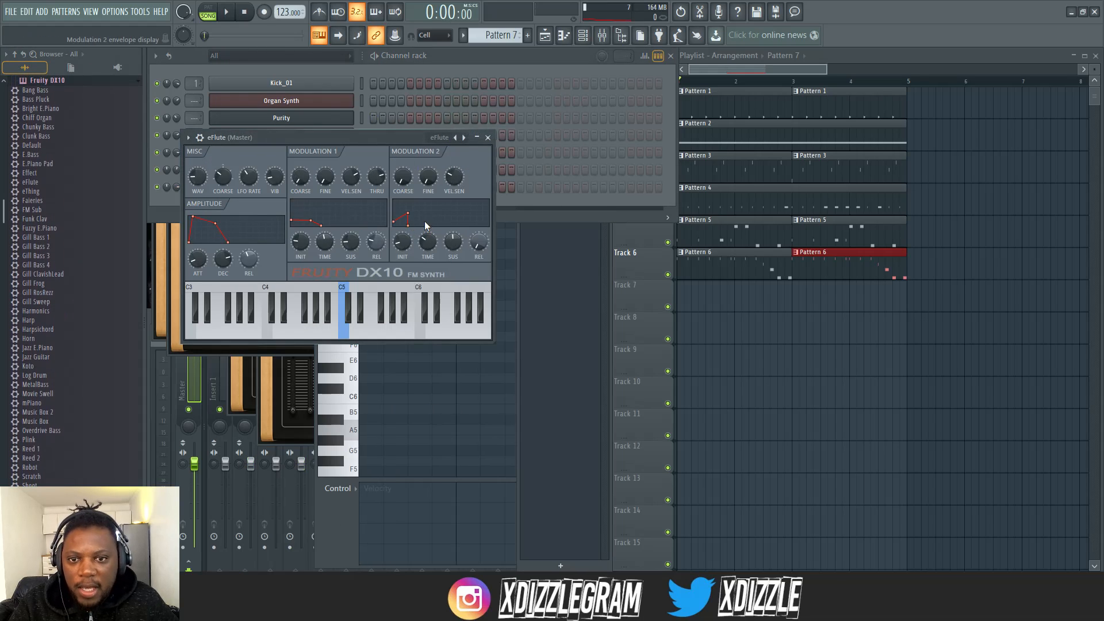
drag(274, 141, 341, 164)
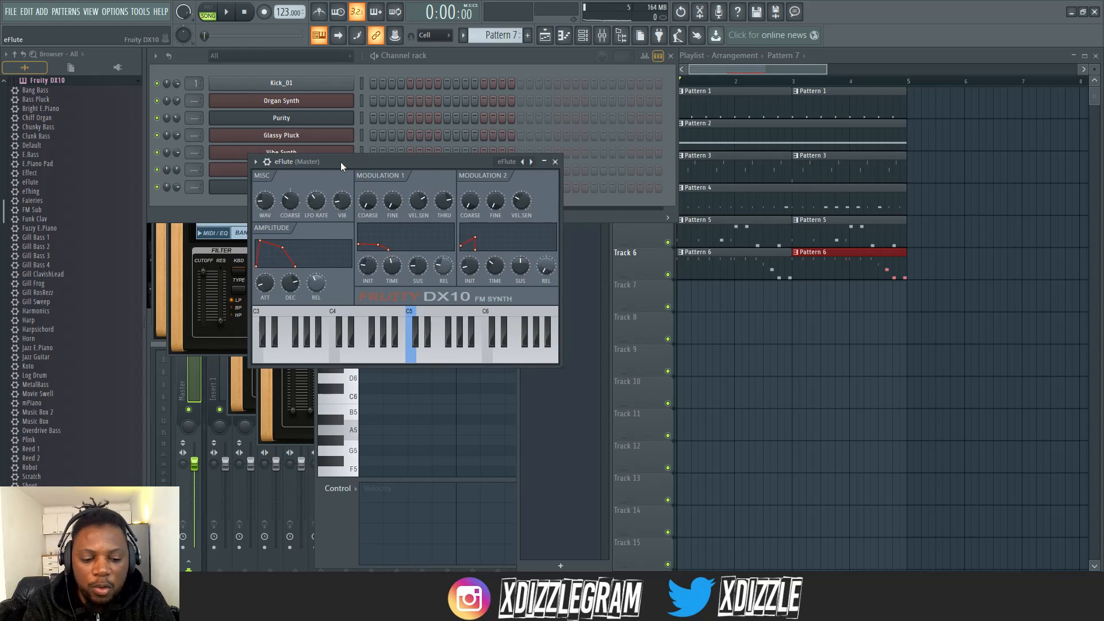
Step: Audition the eFlute sound by playing notes in the low and middle octaves
key(e)
key(r)
key(t)
key(c)
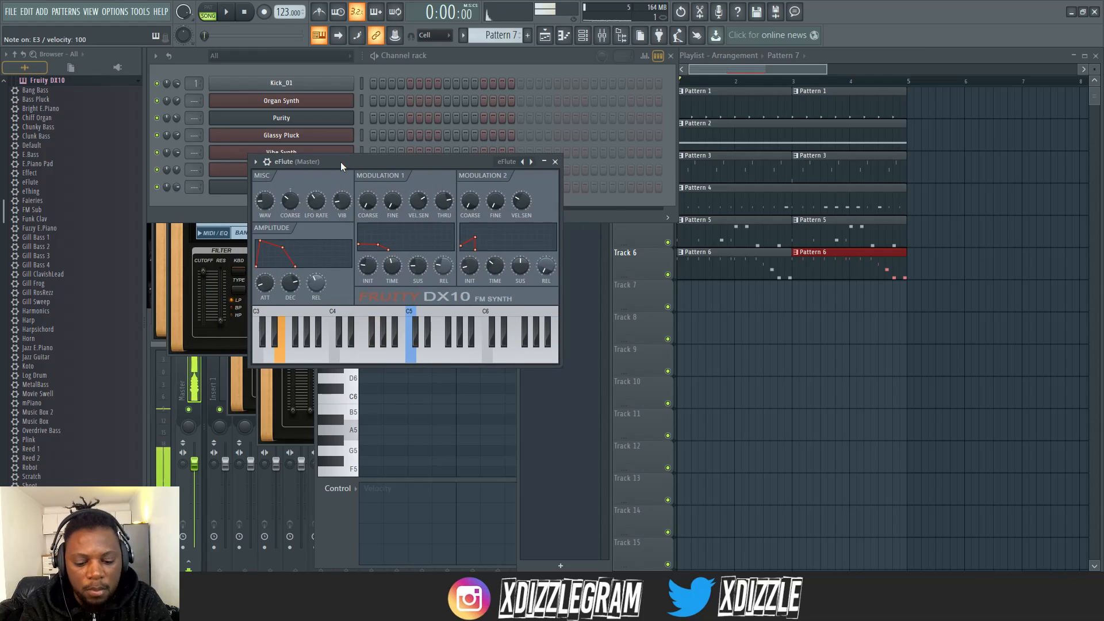
key(v)
key(m)
key(w)
key(r)
key(t)
key(n)
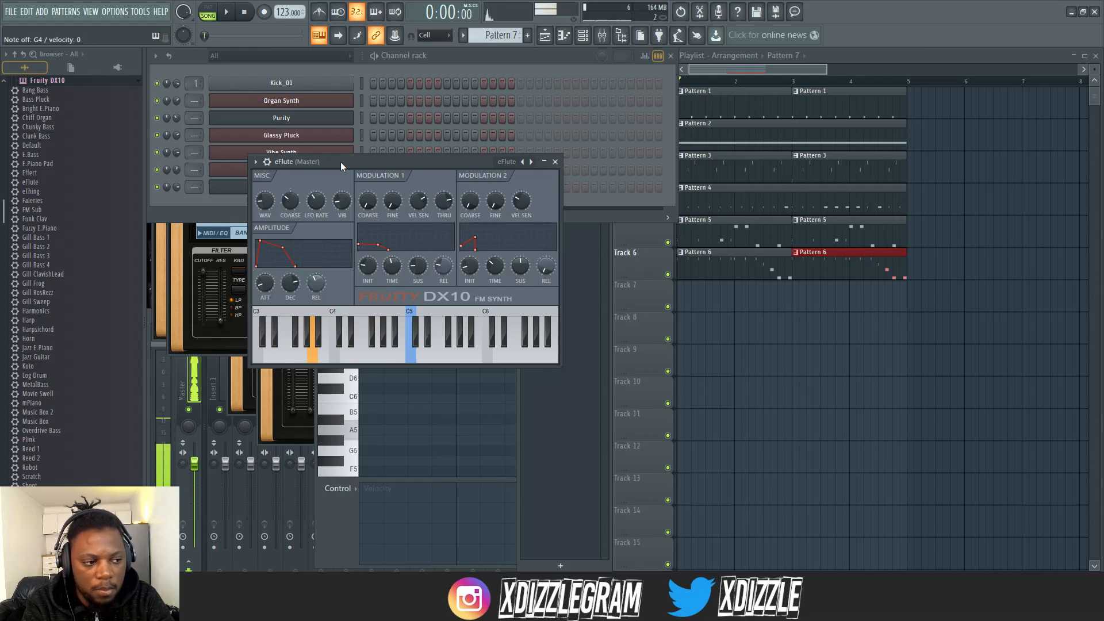
key(c)
key(v)
key(n)
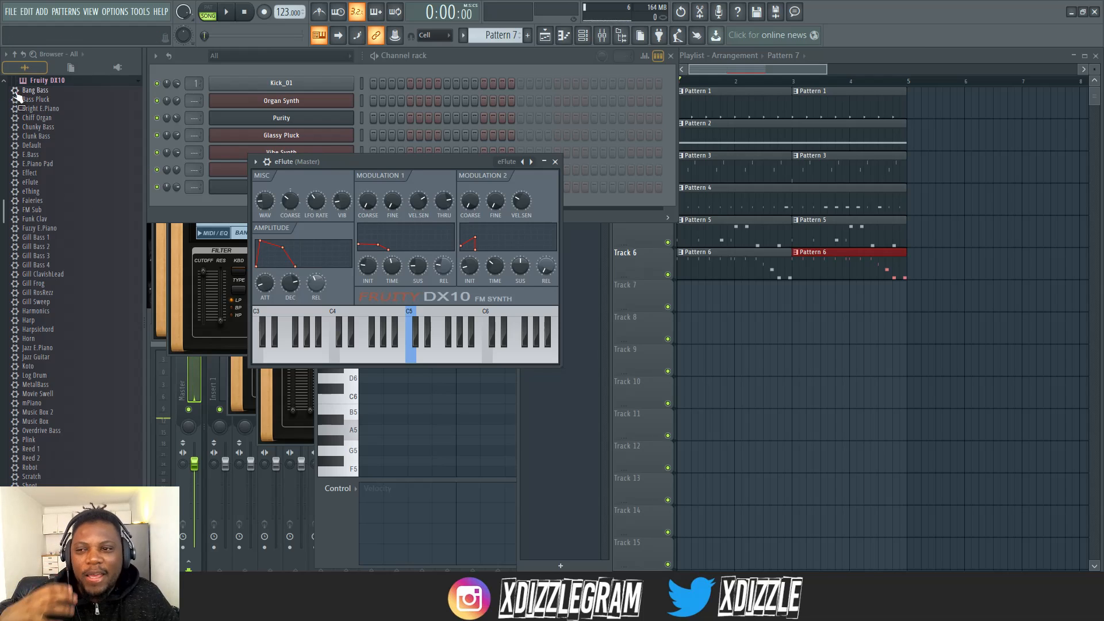
Step: Rehearse an eFlute melody around E3, first alone and again over the arrangement
click(485, 72)
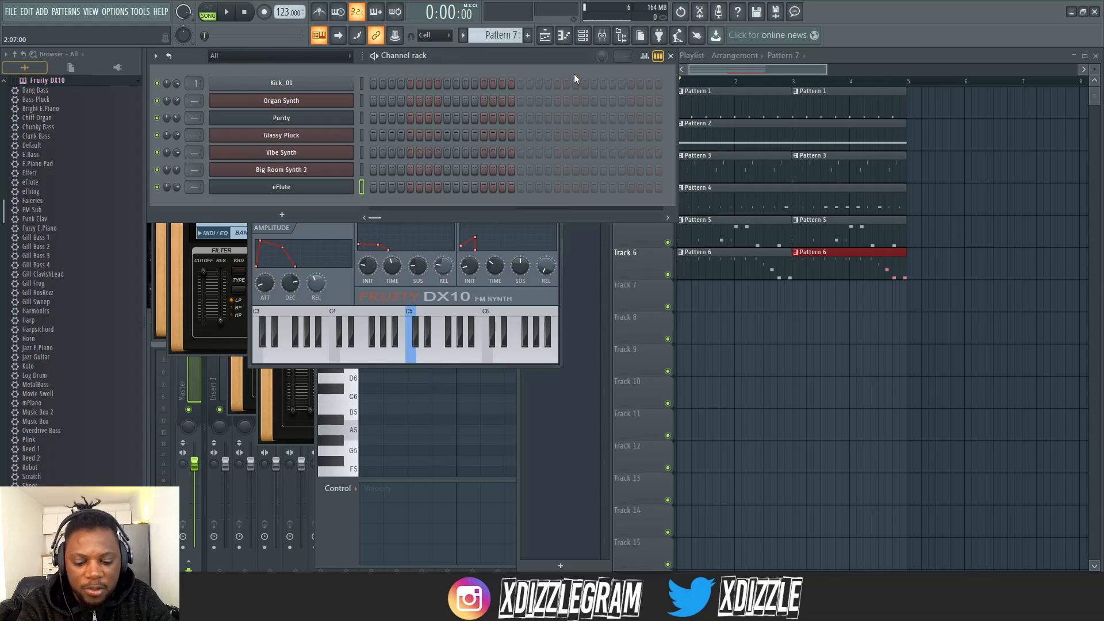
key(c)
key(c)
key(c)
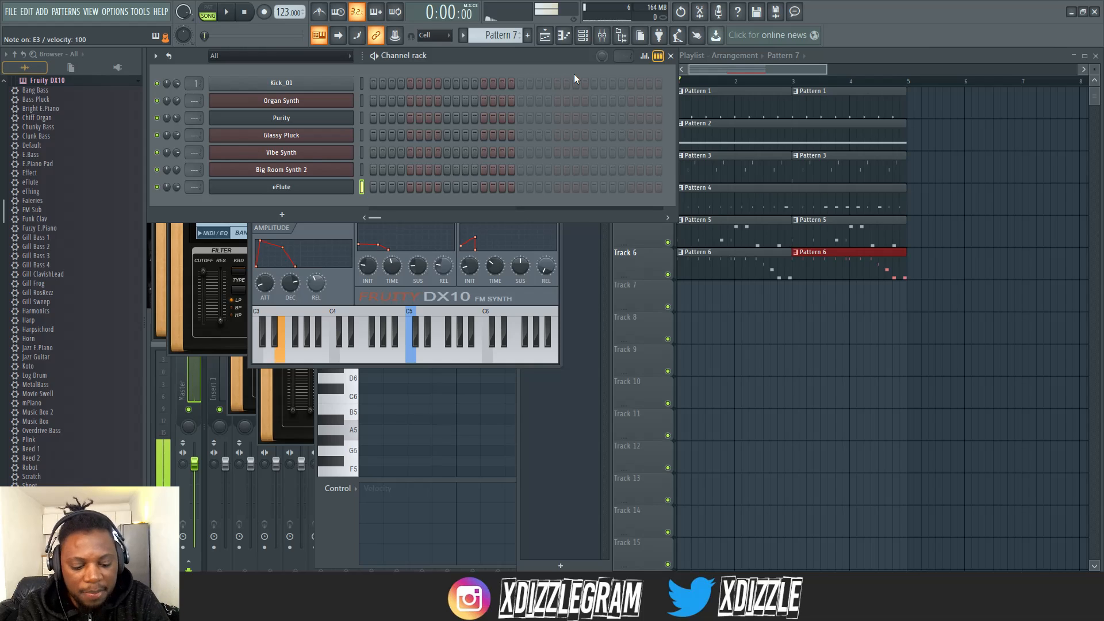
key(space)
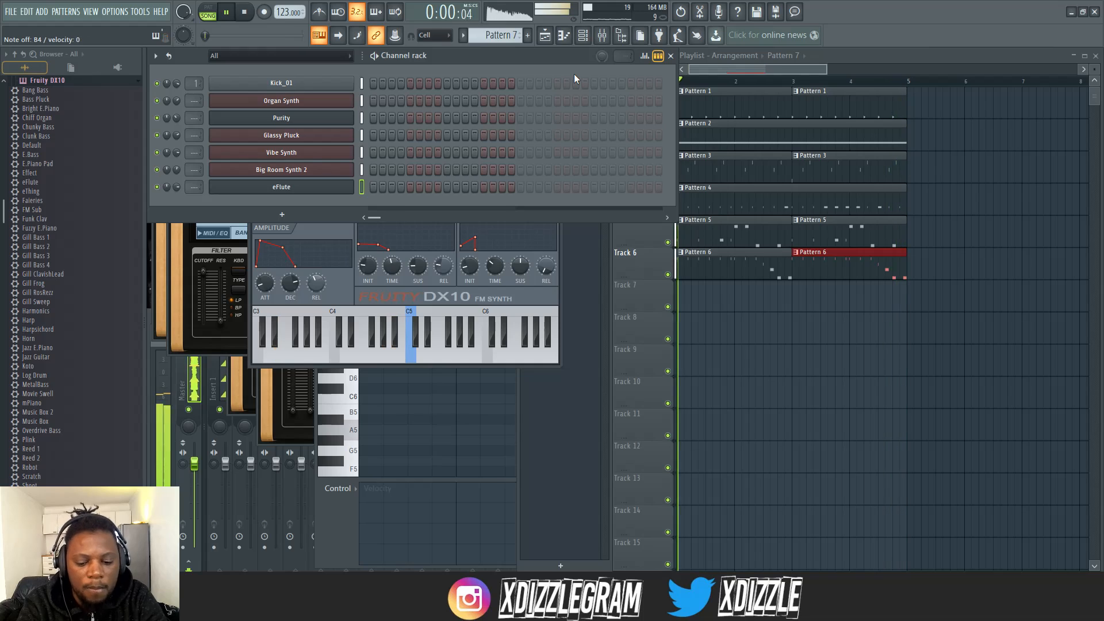
key(space)
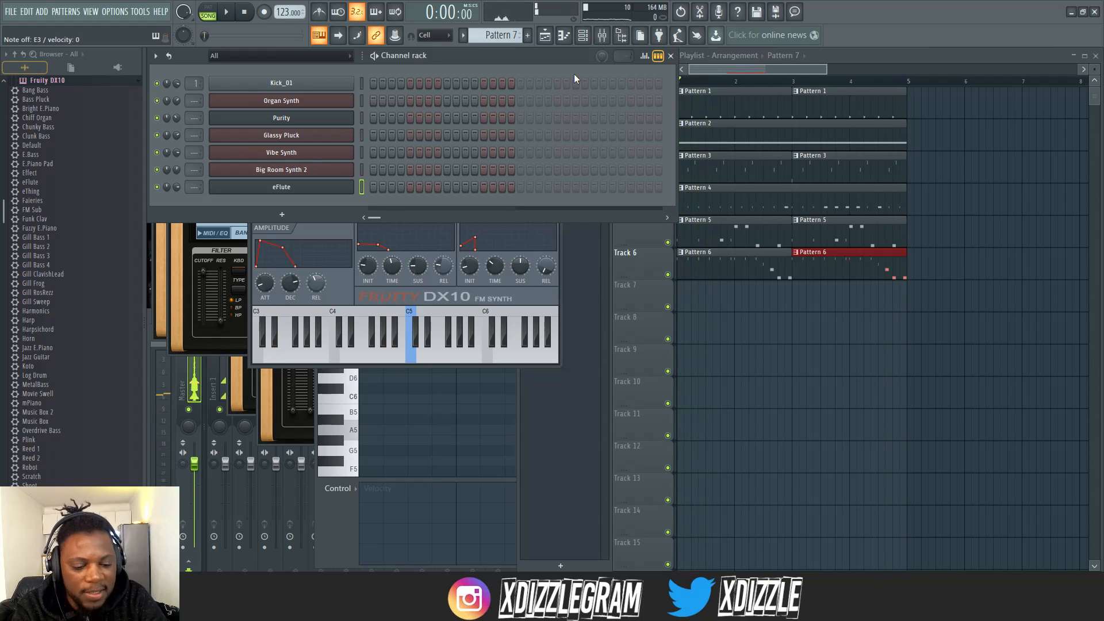
Step: Record a four-bar eFlute melody into Pattern 7 over the playing arrangement
key(r)
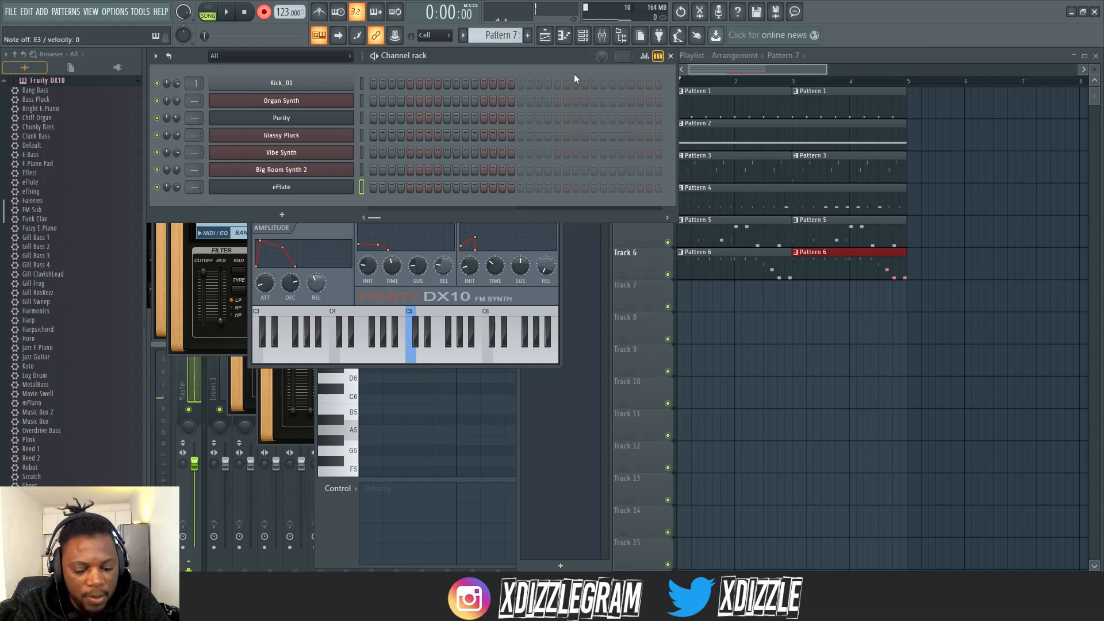
key(space)
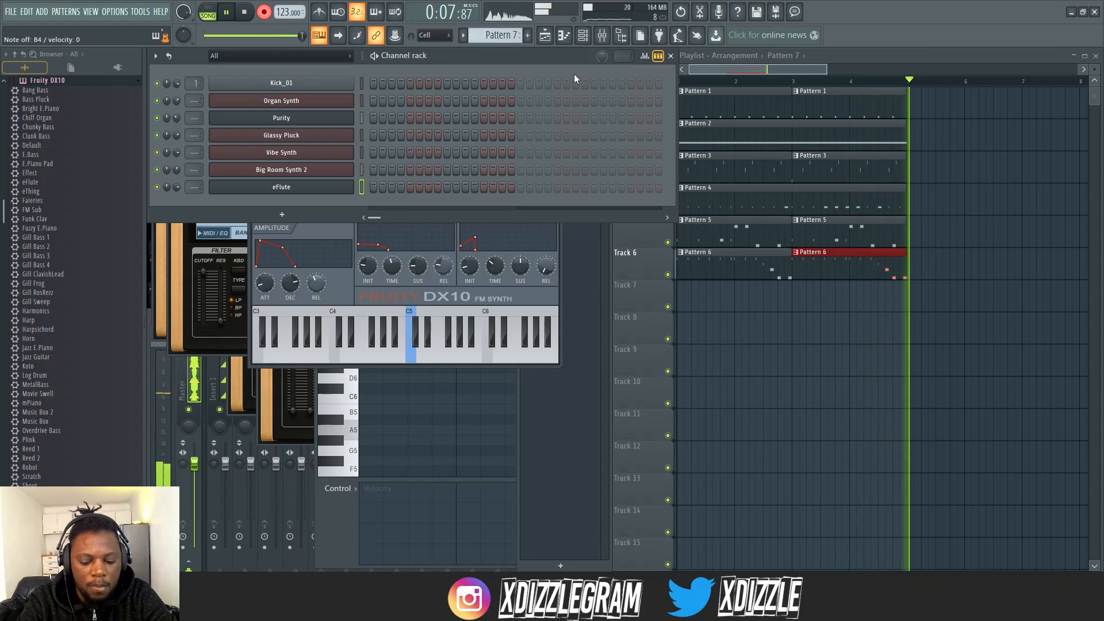
key(space)
Step: Quantize the recorded eFlute notes of Pattern 7 in the piano roll
click(496, 196)
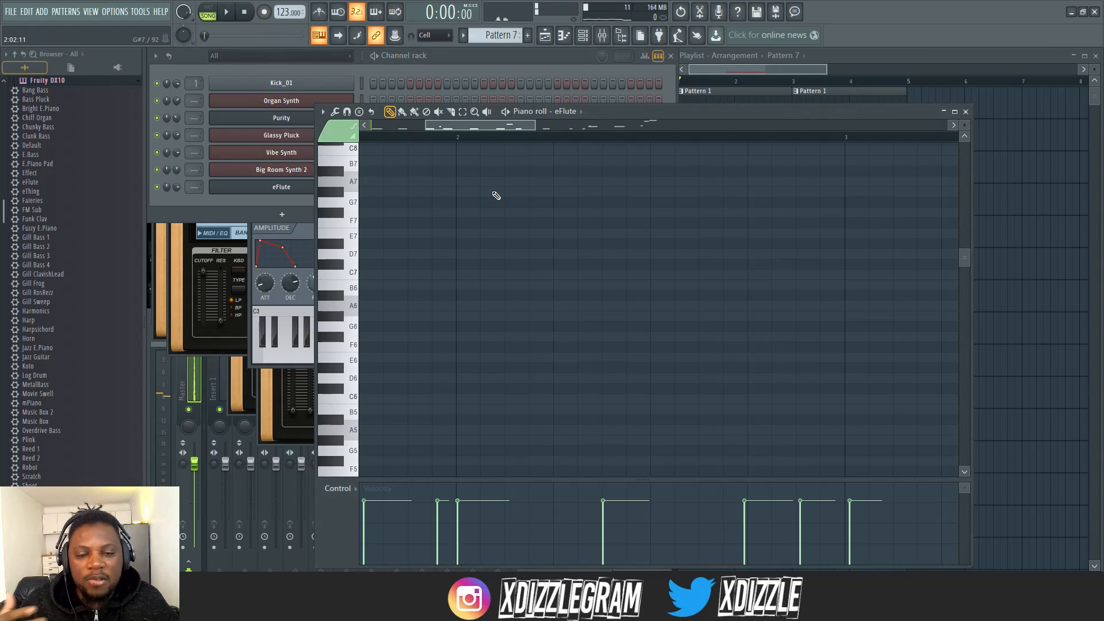
scroll(508, 230, down, 10)
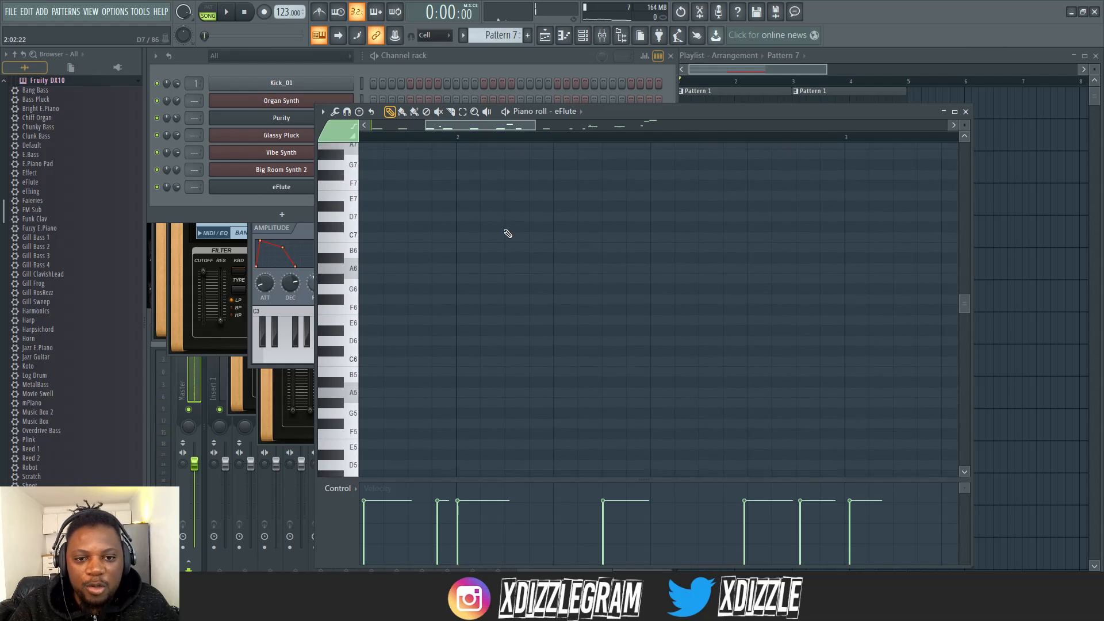
scroll(505, 231, down, 1)
key(alt+q)
key(Return)
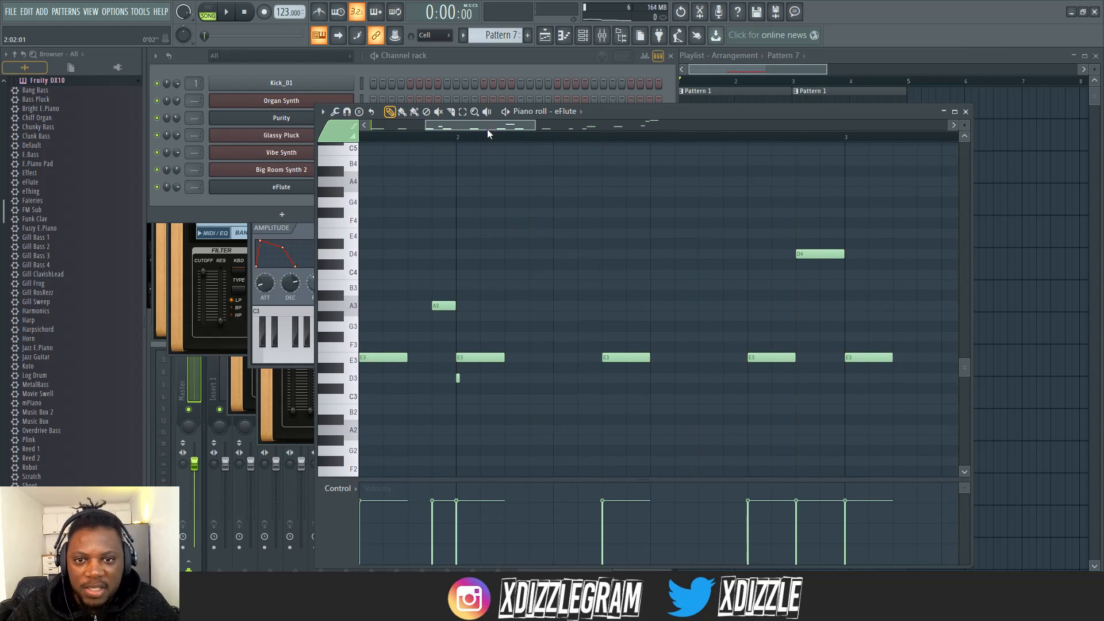
Step: Delete the stray short D3 note at bar 2 and the stray short B3 note just after bar 4 from the eFlute melody
scroll(487, 129, down, 3)
drag(489, 126, 429, 135)
scroll(389, 130, down, 3)
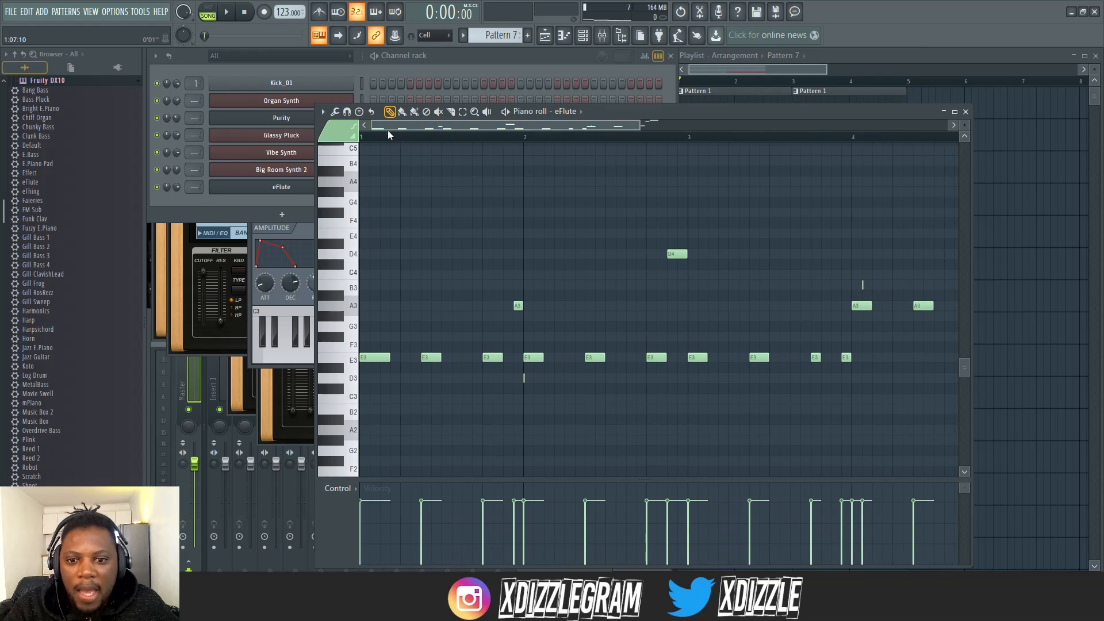
scroll(388, 130, up, 3)
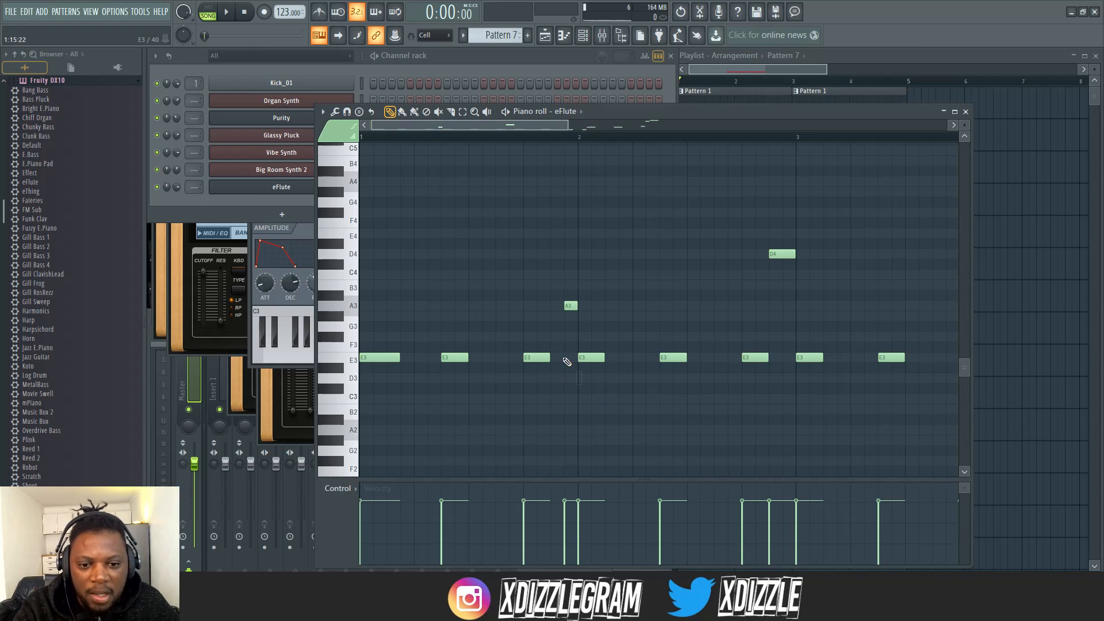
scroll(512, 146, down, 3)
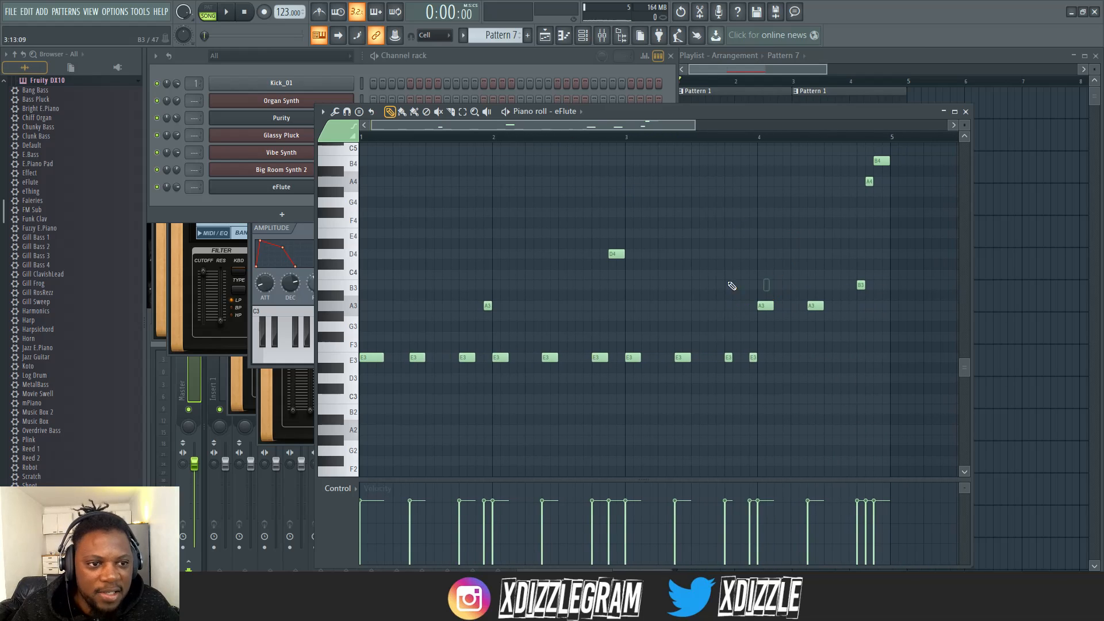
scroll(678, 168, up, 4)
scroll(585, 187, down, 4)
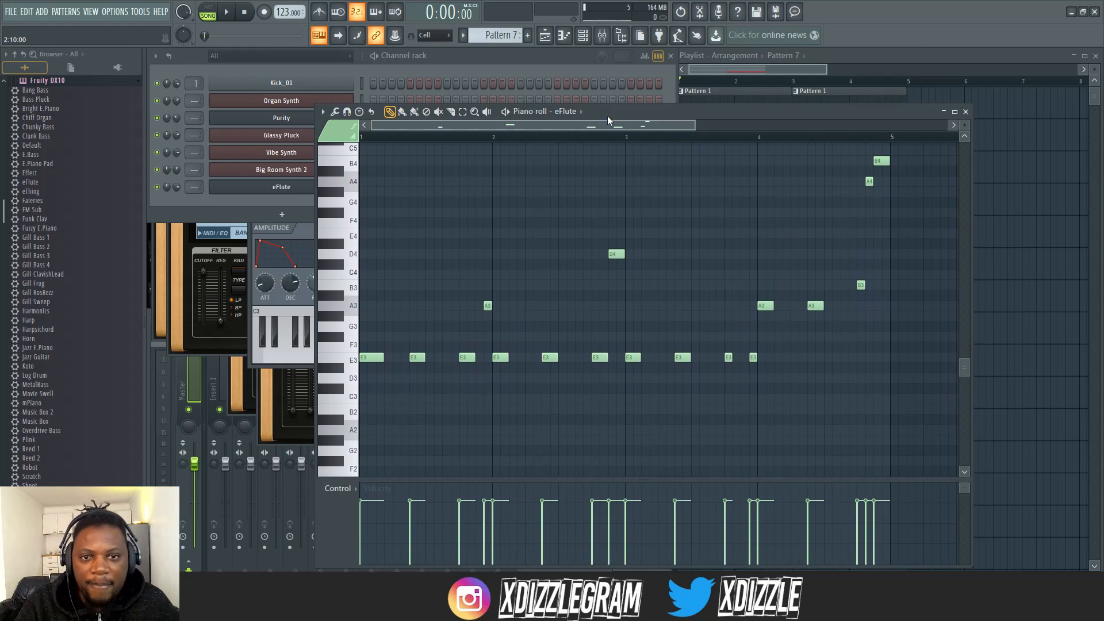
Step: Replace the A3 just before bar 2 with an E3 and shorten the D4 before bar 3 from its start during playback
click(554, 56)
key(space)
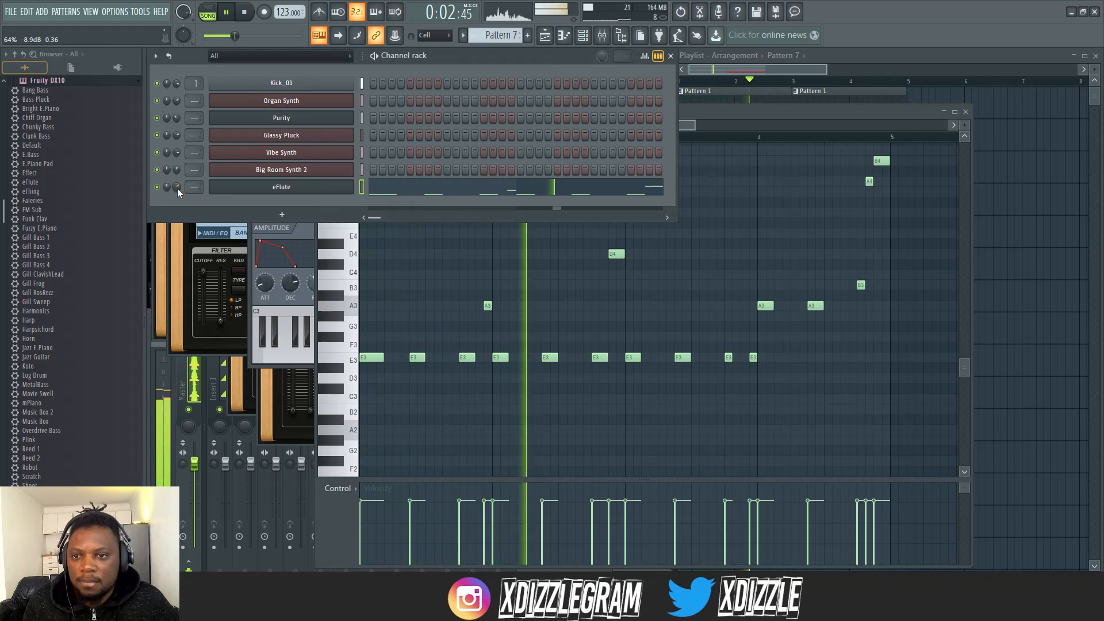
right_click(487, 305)
click(488, 357)
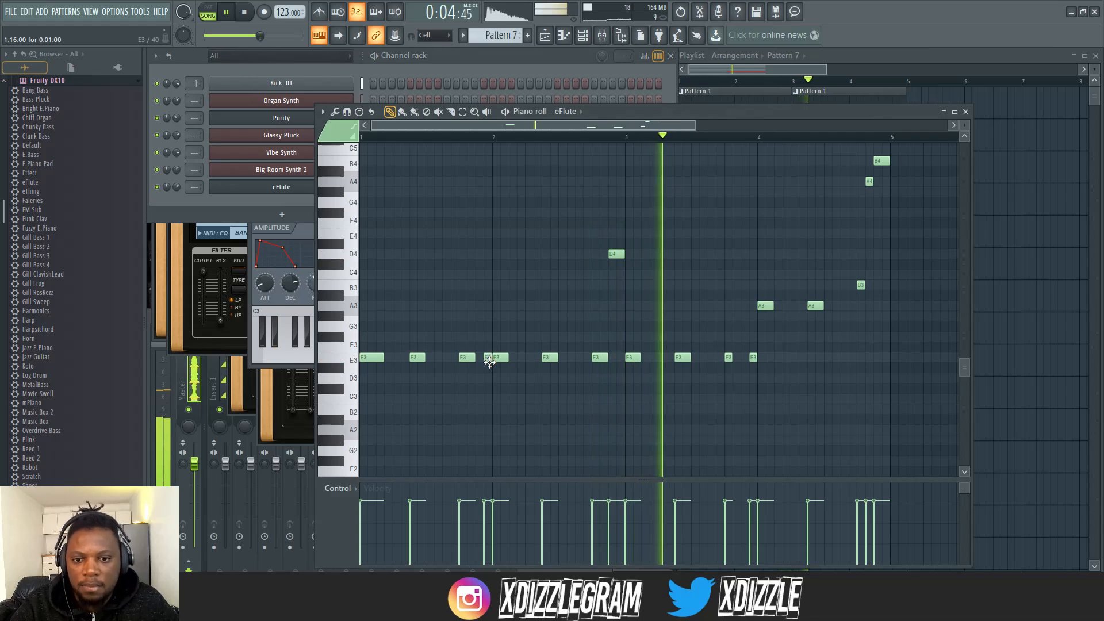
drag(615, 254, 624, 254)
Step: Lower the two A3 notes in bar 4 of the eFlute melody to G#3 and listen to it with the arrangement
drag(883, 330, 767, 267)
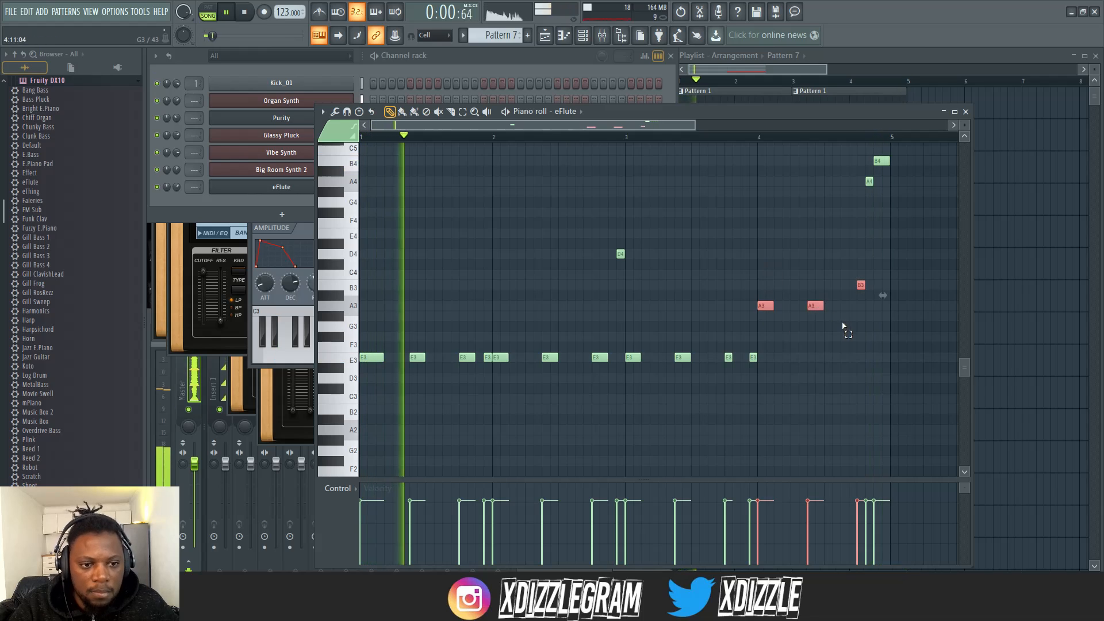
drag(841, 325, 717, 284)
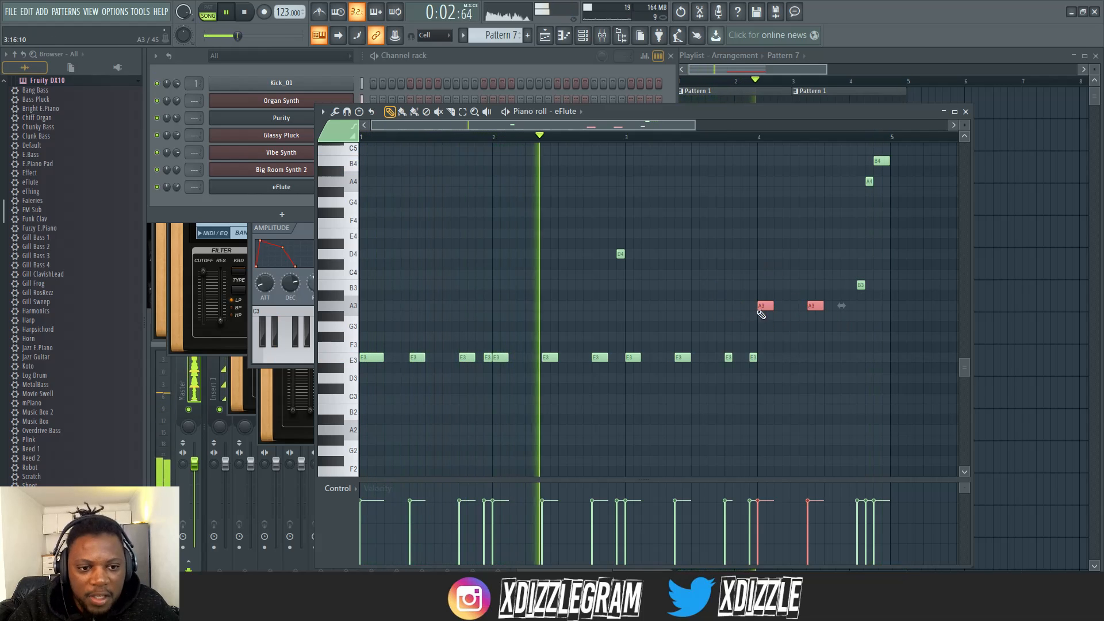
key(Down)
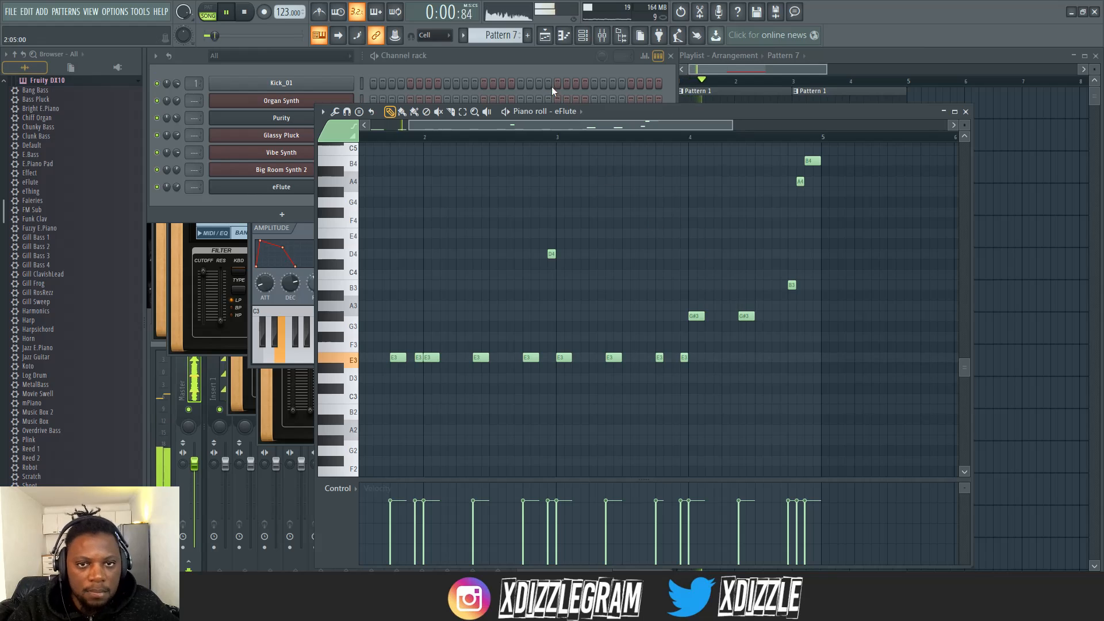
click(542, 65)
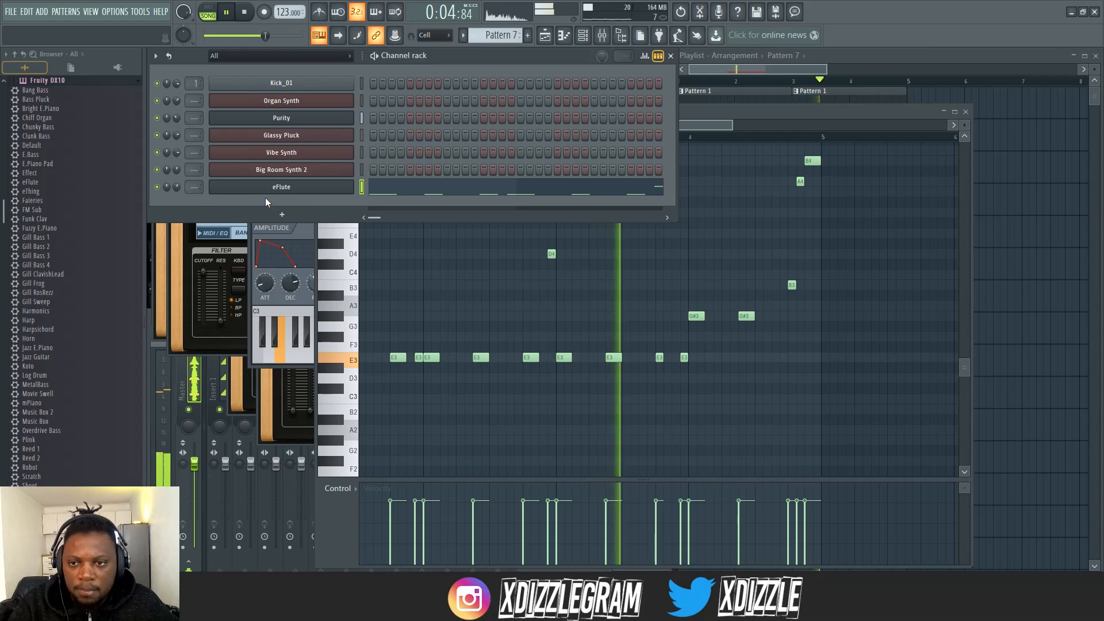
Step: Stop playback and route the eFlute channel to mixer track 2 from its expanded channel settings
key(space)
click(279, 189)
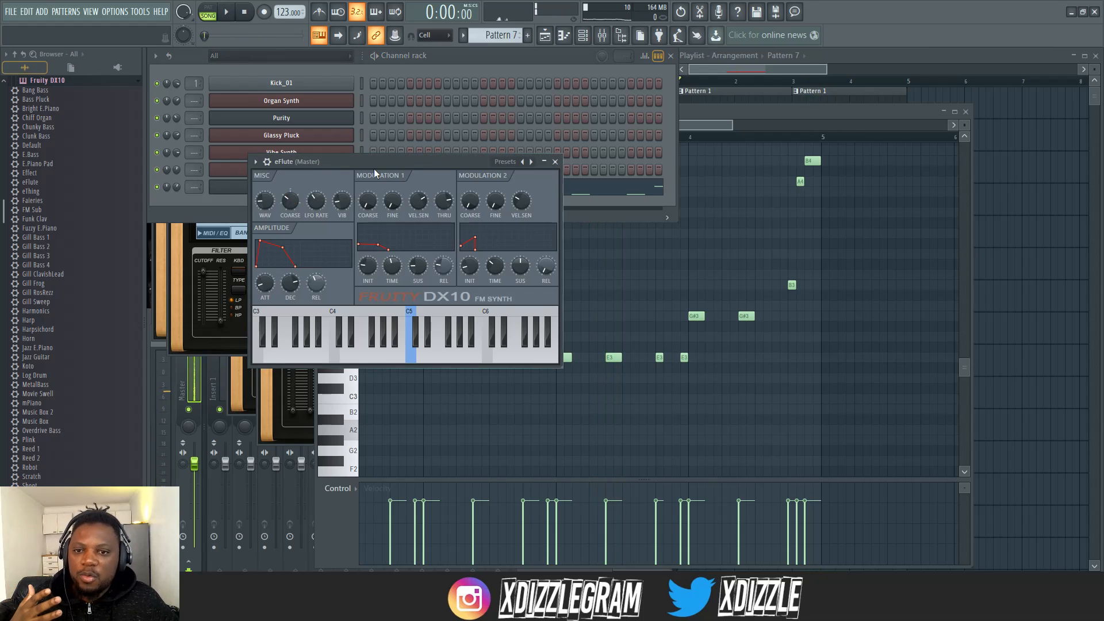
drag(375, 164, 437, 196)
click(330, 196)
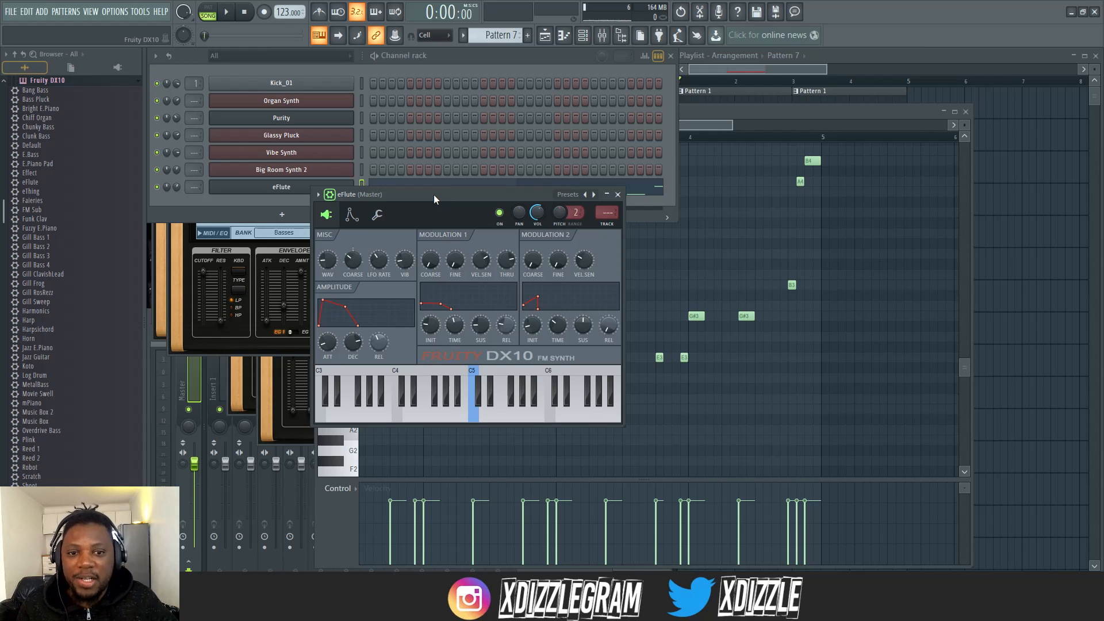
right_click(608, 213)
click(612, 230)
Step: Load Decapitator into slot 3 of the eFlute mixer track and choose its Beefy preset
click(776, 348)
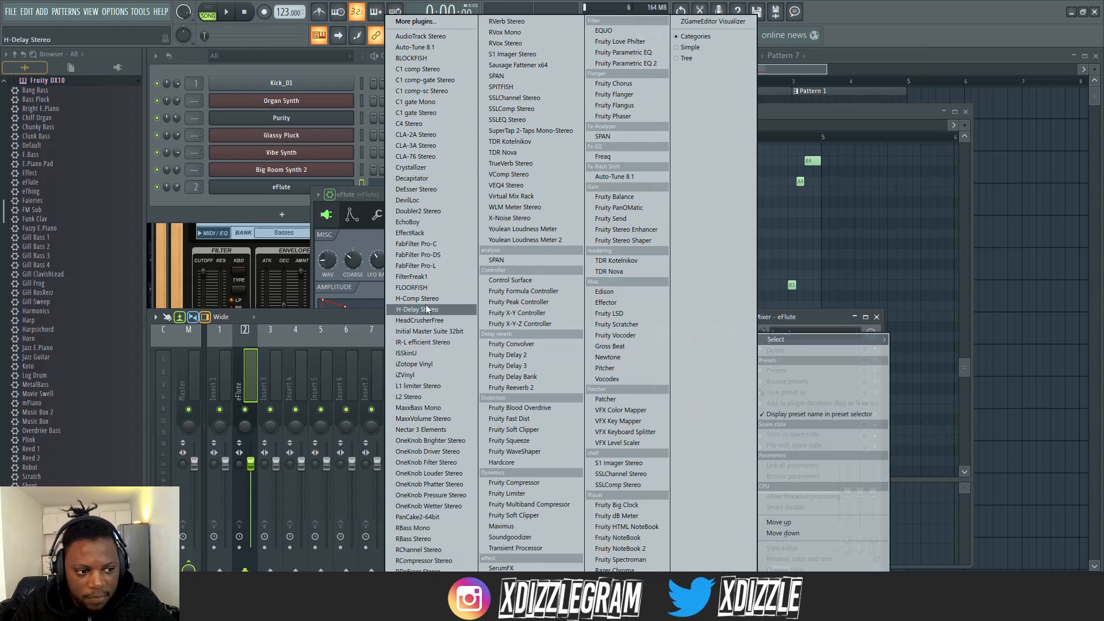
click(422, 178)
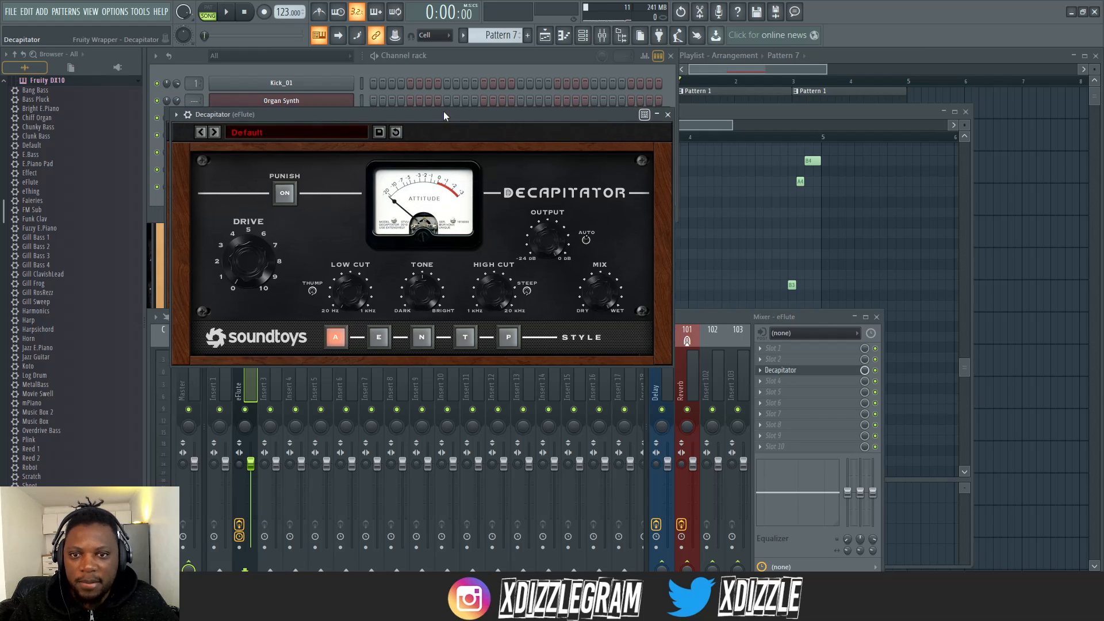
click(320, 131)
click(313, 130)
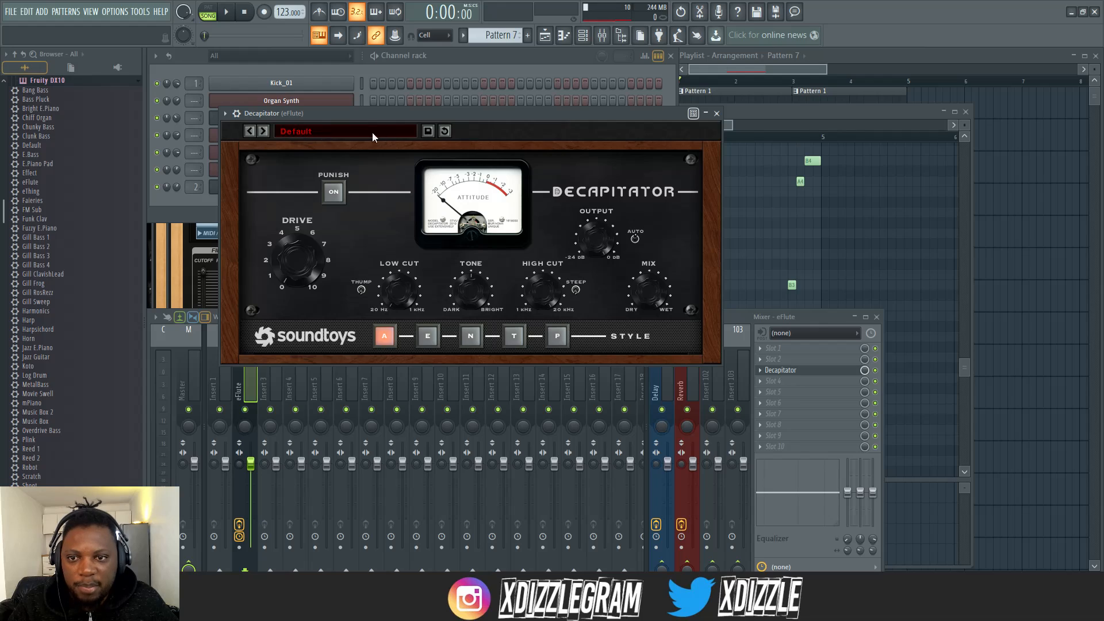
click(351, 132)
mouse_move(334, 138)
mouse_move(380, 128)
click(455, 130)
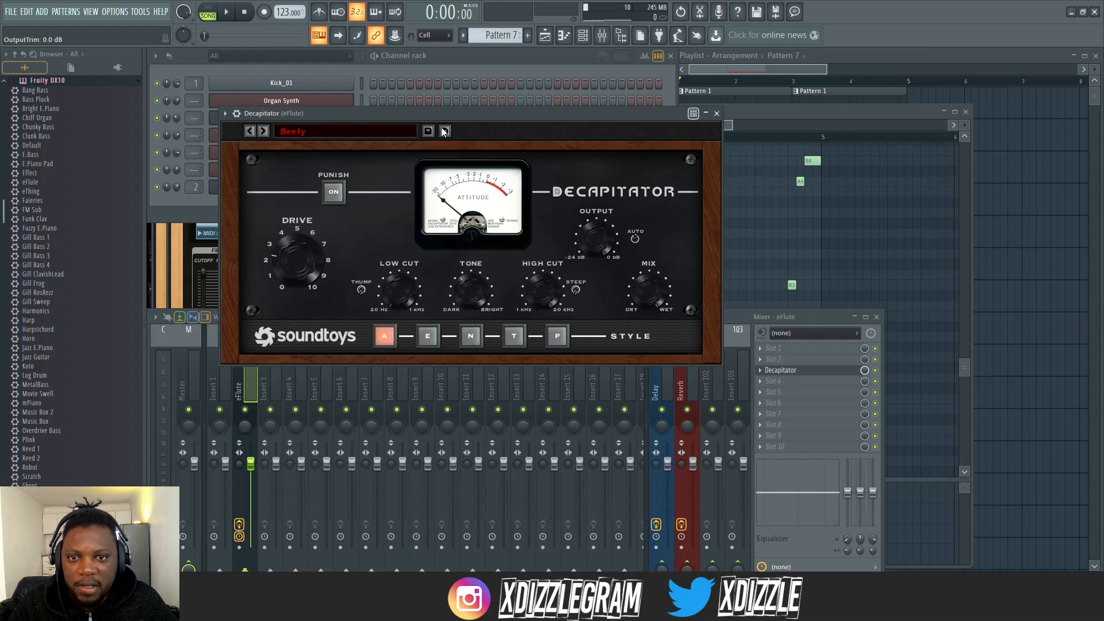
drag(471, 120, 536, 131)
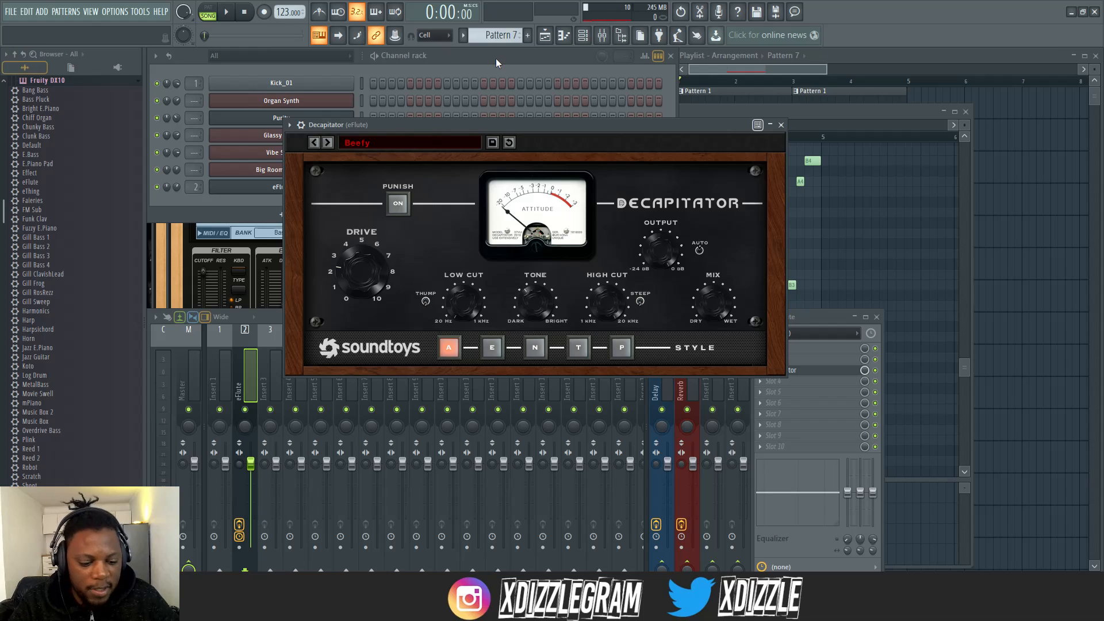
Step: Play the arrangement and compare the eFlute with Decapitator enabled and bypassed
key(space)
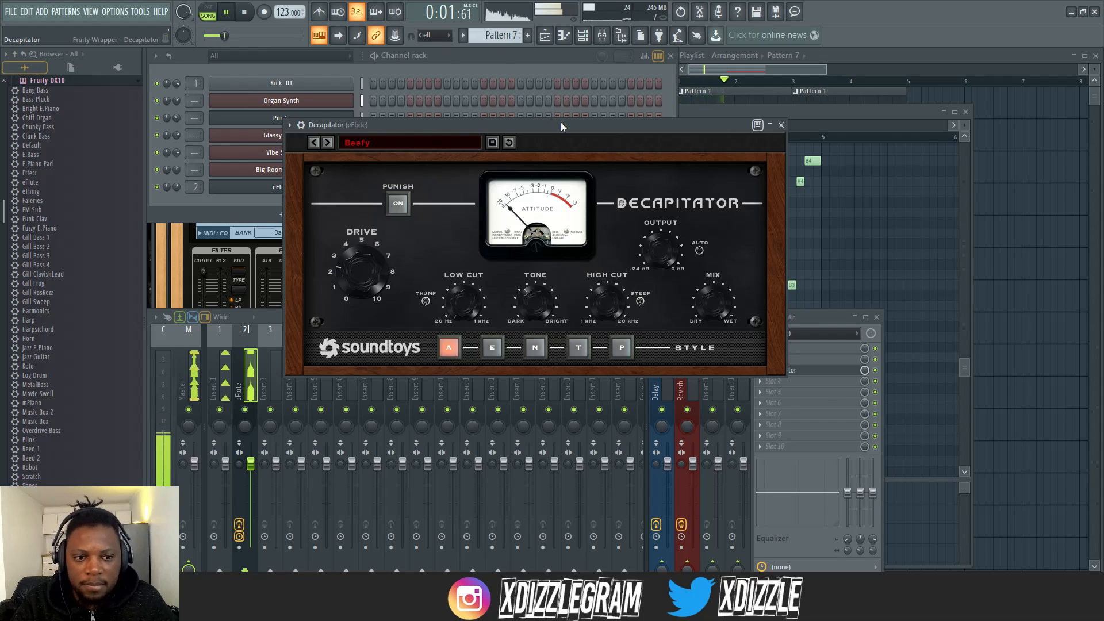
drag(561, 124, 559, 81)
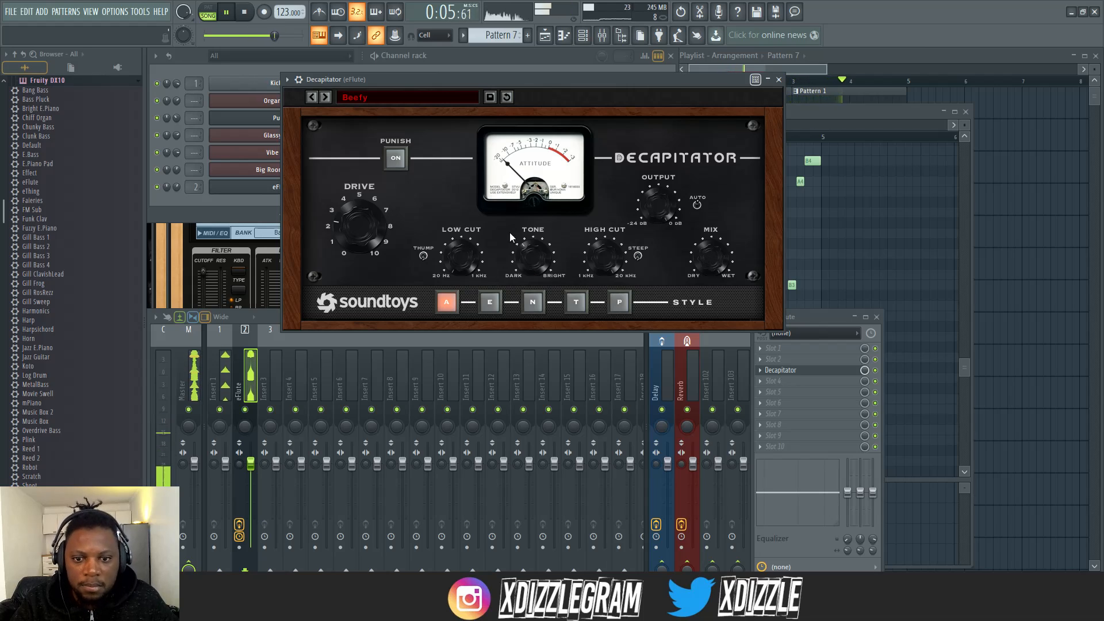
click(876, 371)
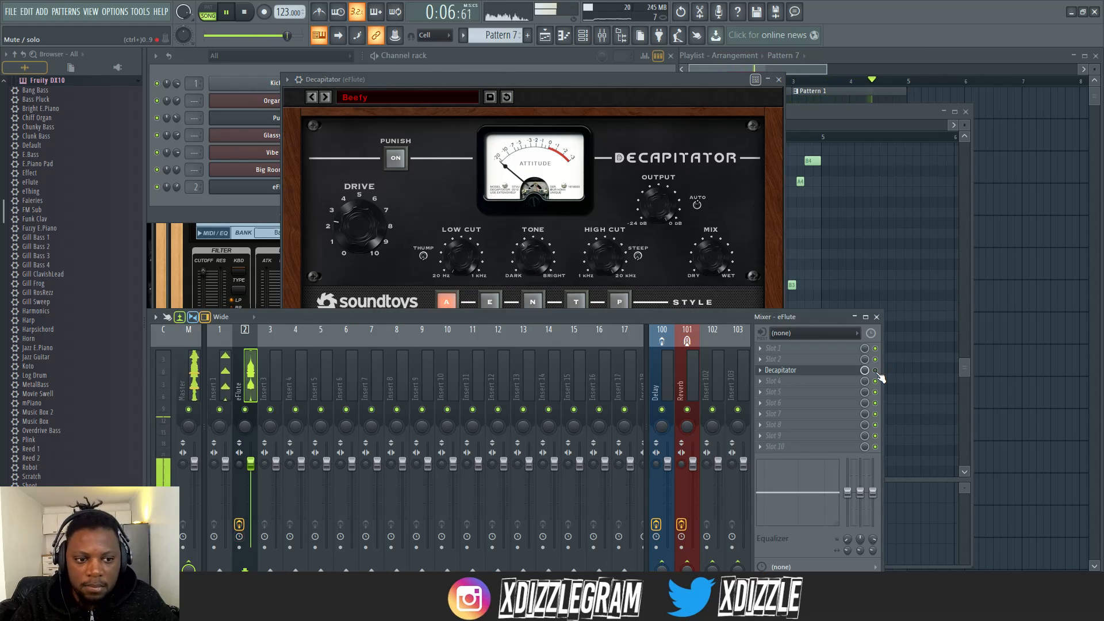
click(599, 116)
Step: Raise Decapitator's drive to about 7.0 and adjust its tone to about -0.7 while the arrangement plays
drag(358, 245, 358, 220)
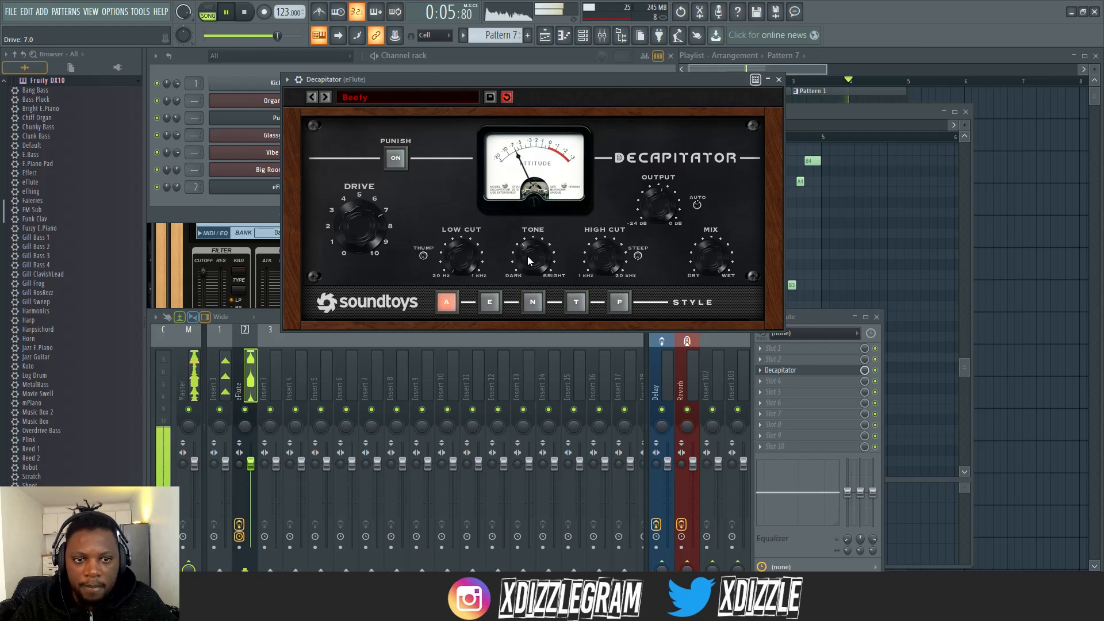
drag(527, 257, 527, 246)
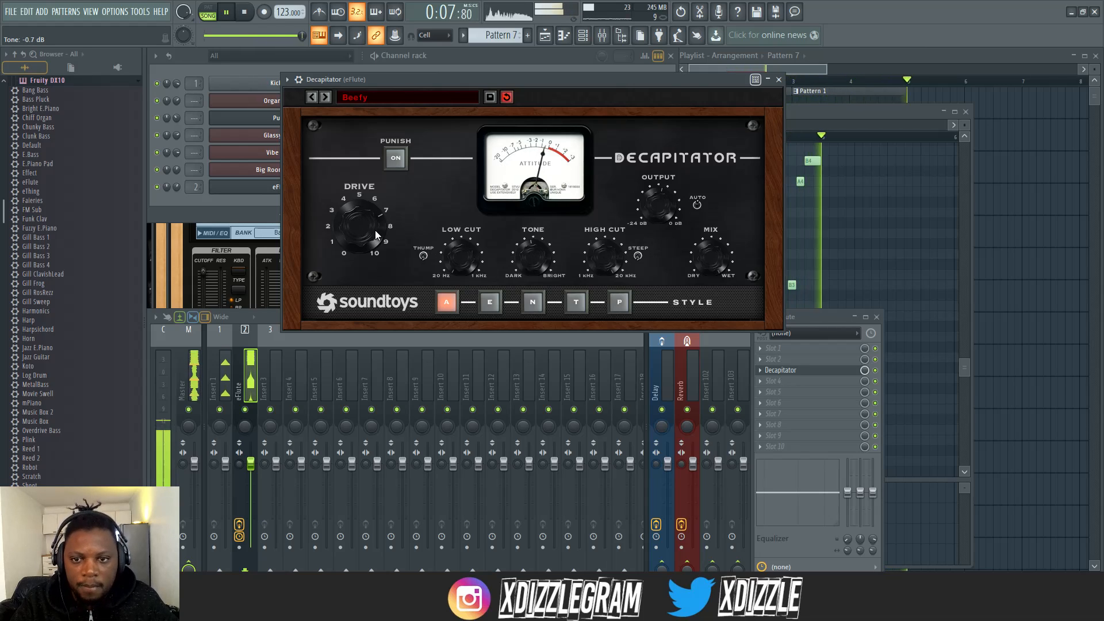
drag(364, 226, 365, 228)
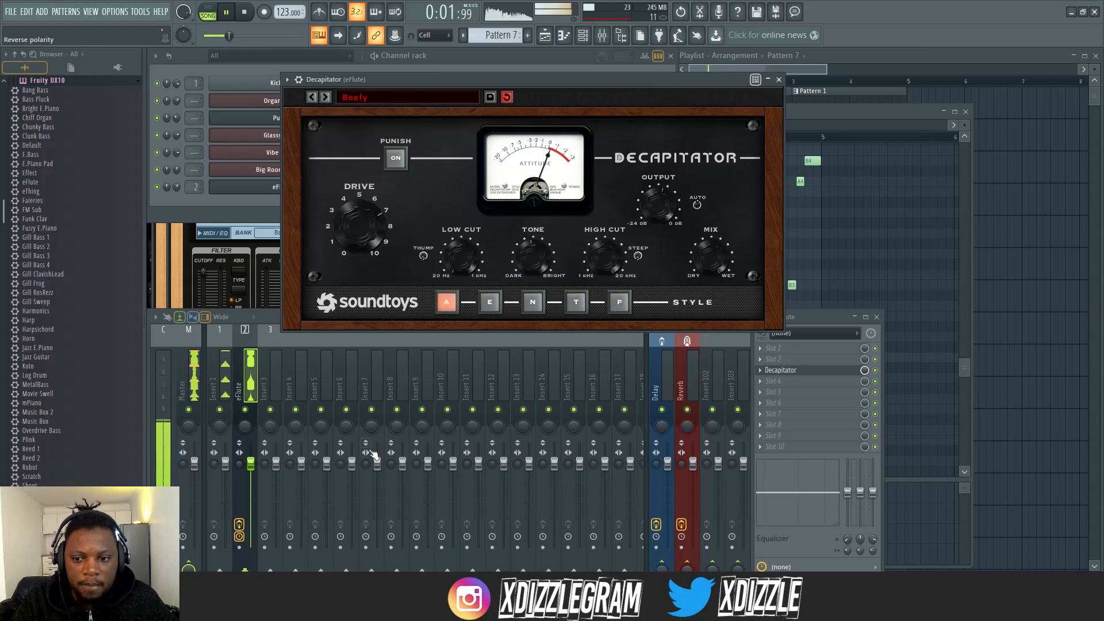
Step: Lower the eFlute mixer fader to 81% (-4.4 dB), then close Decapitator and stop playback
drag(251, 463, 251, 478)
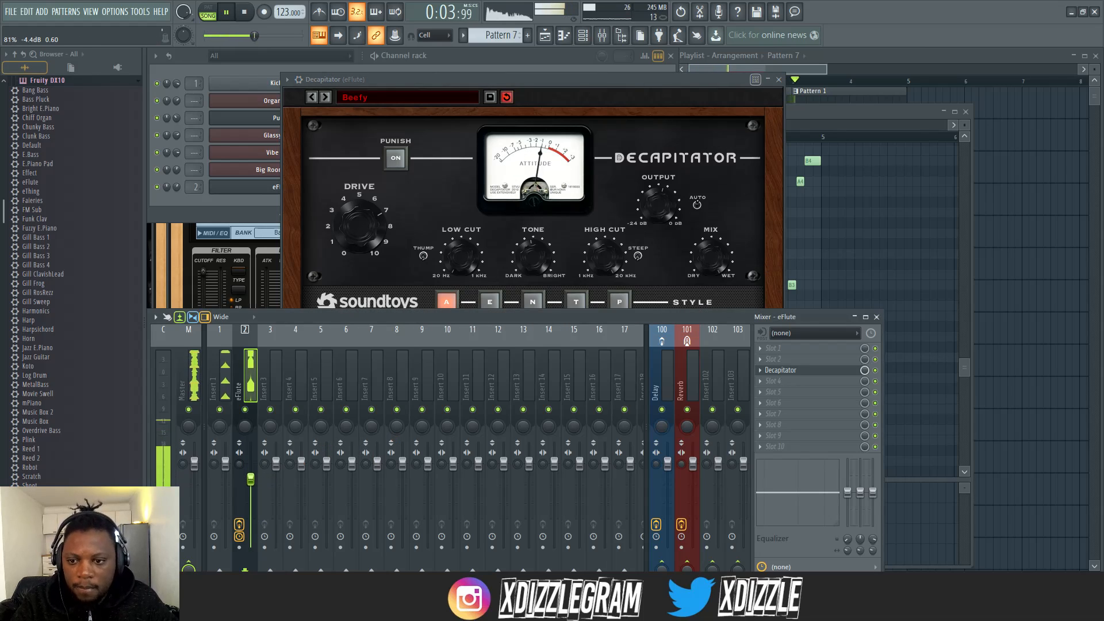
click(780, 80)
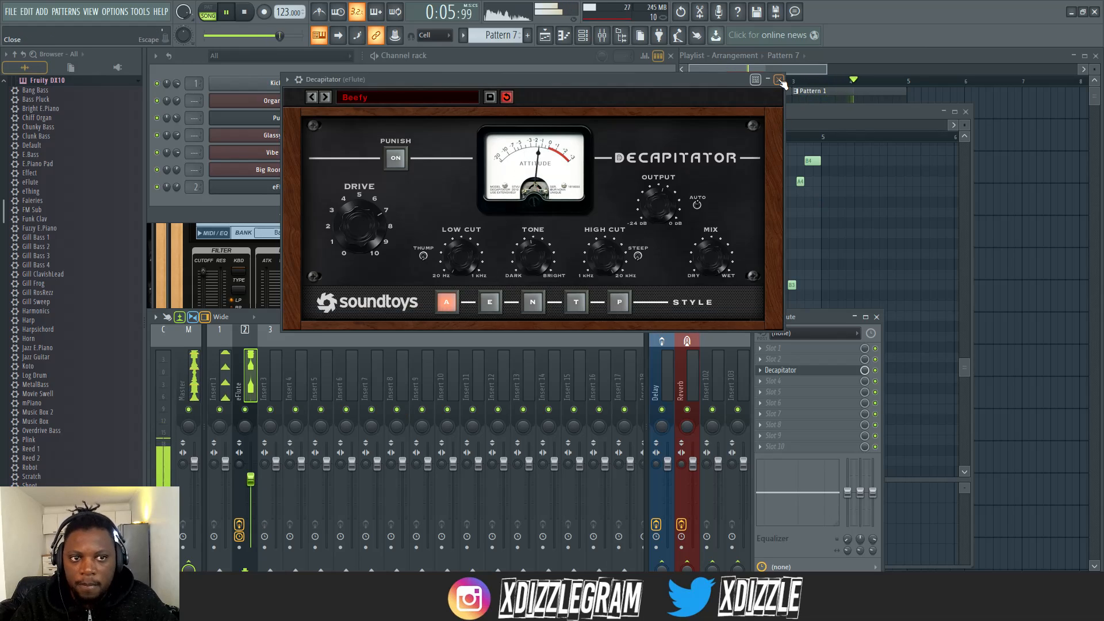
click(780, 80)
key(space)
Step: Play the arrangement while reviewing the playlist, the channel rack and the kick notes of Pattern 1
click(841, 61)
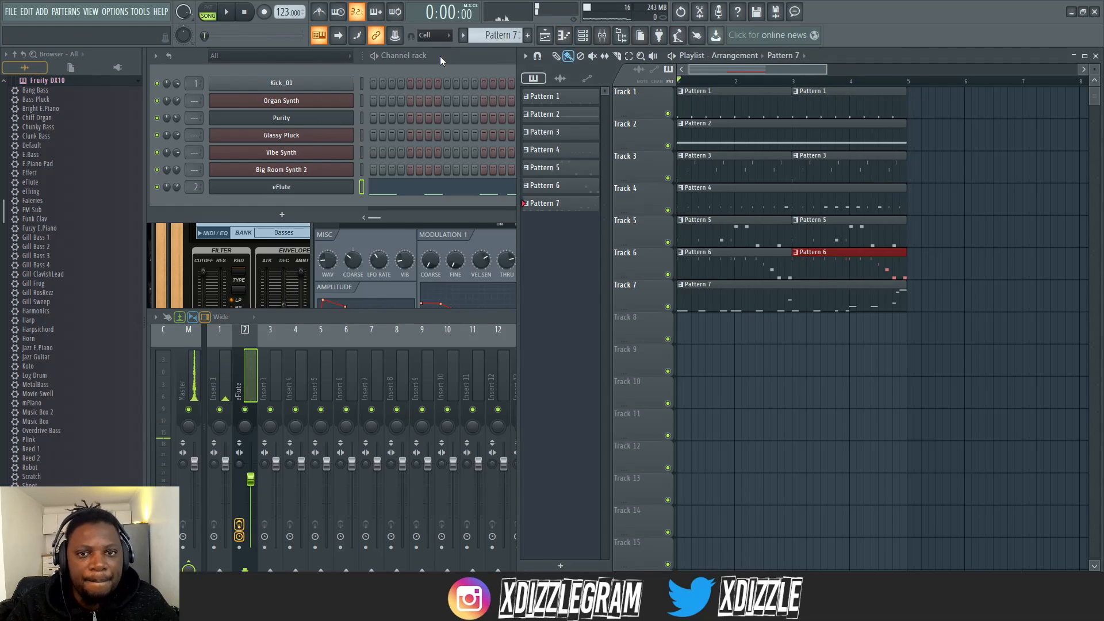
click(458, 59)
key(space)
click(817, 62)
double_click(737, 90)
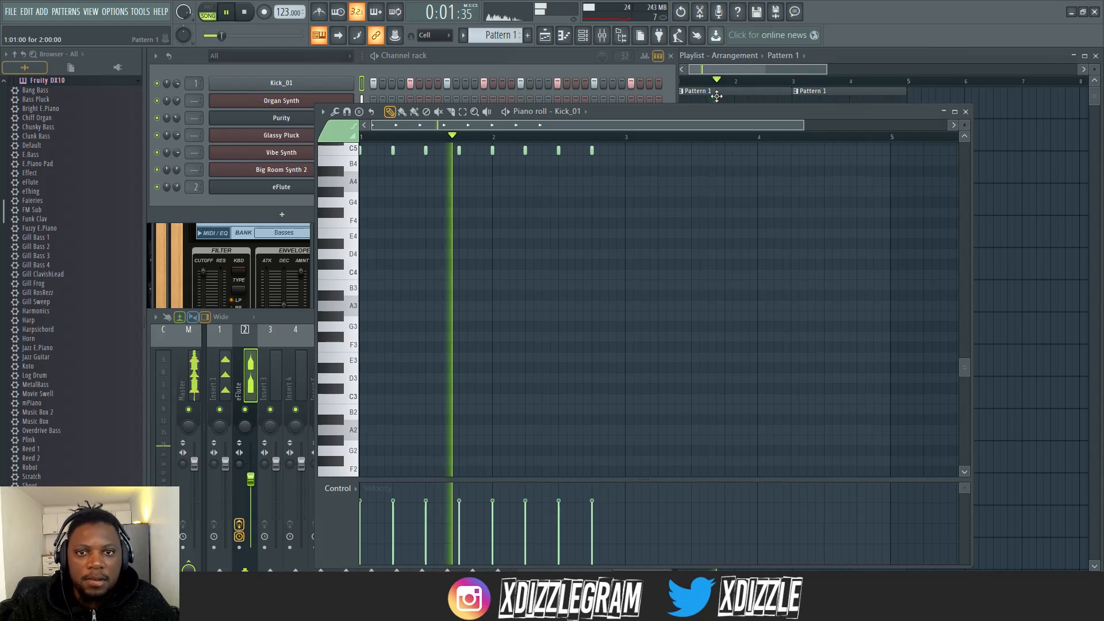
click(482, 59)
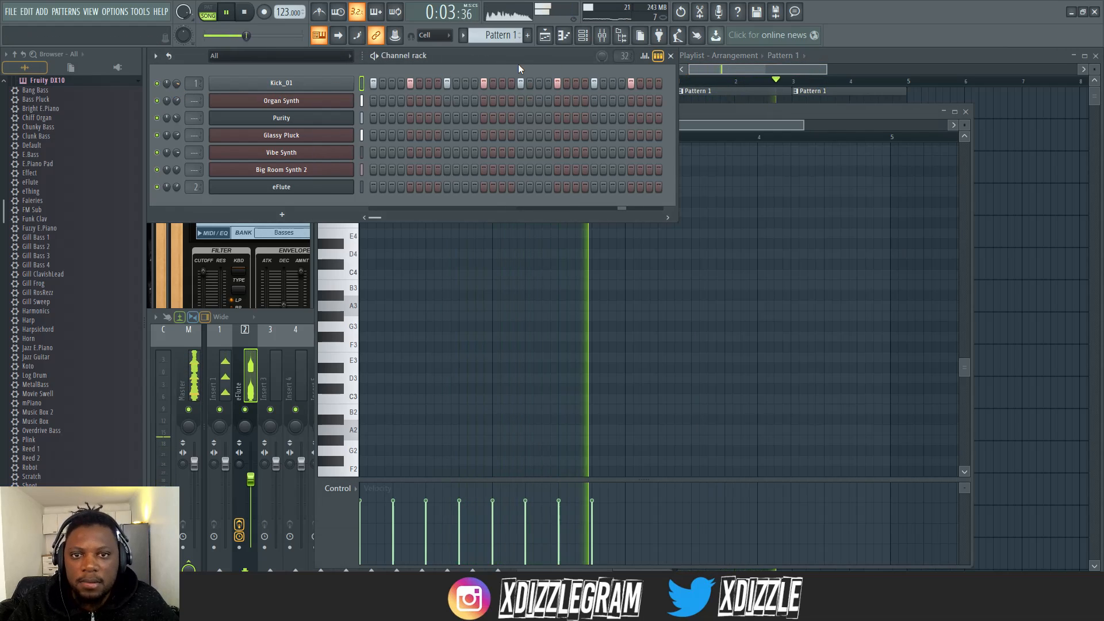
click(878, 60)
key(space)
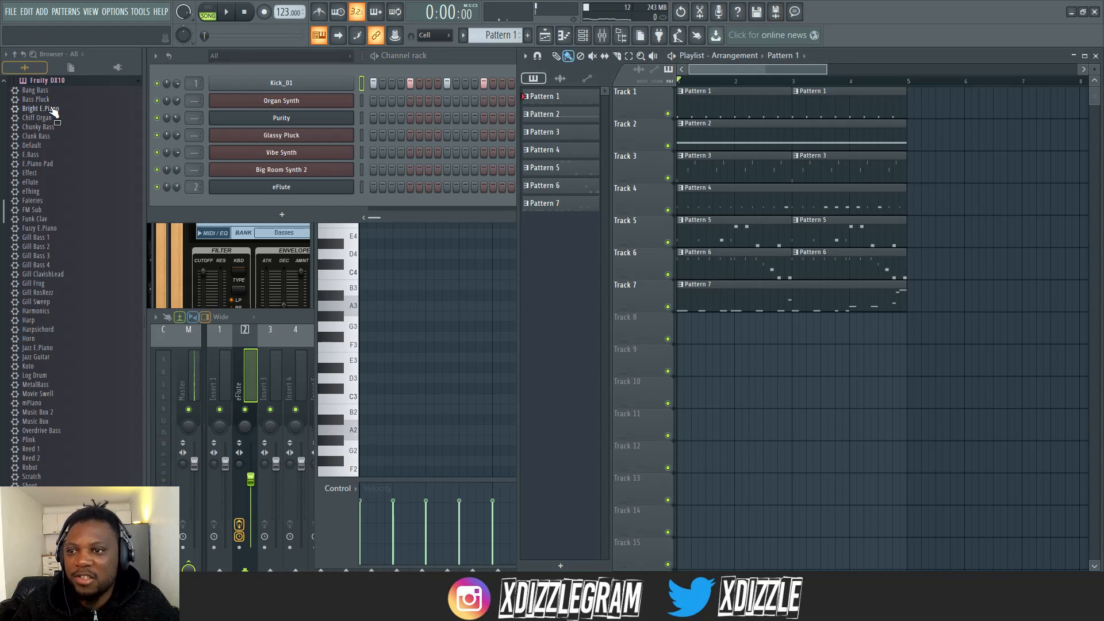
Step: Add Clap 4 from the Tribal Samplepack's Perc Claps folder as a new channel and try it over the arrangement
scroll(53, 110, up, 10)
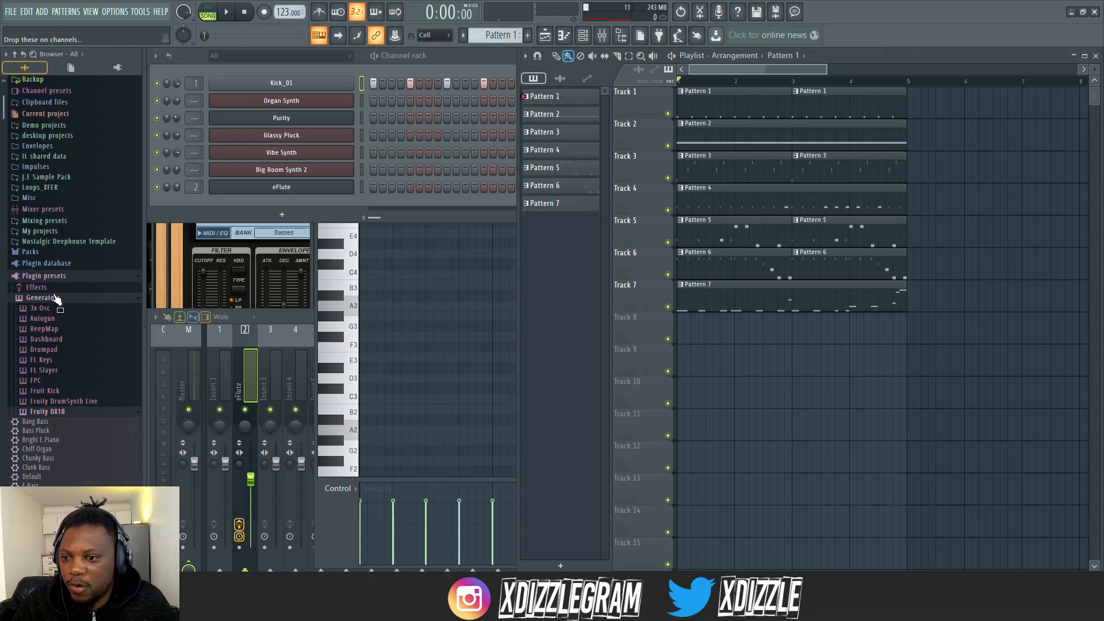
click(56, 297)
click(191, 60)
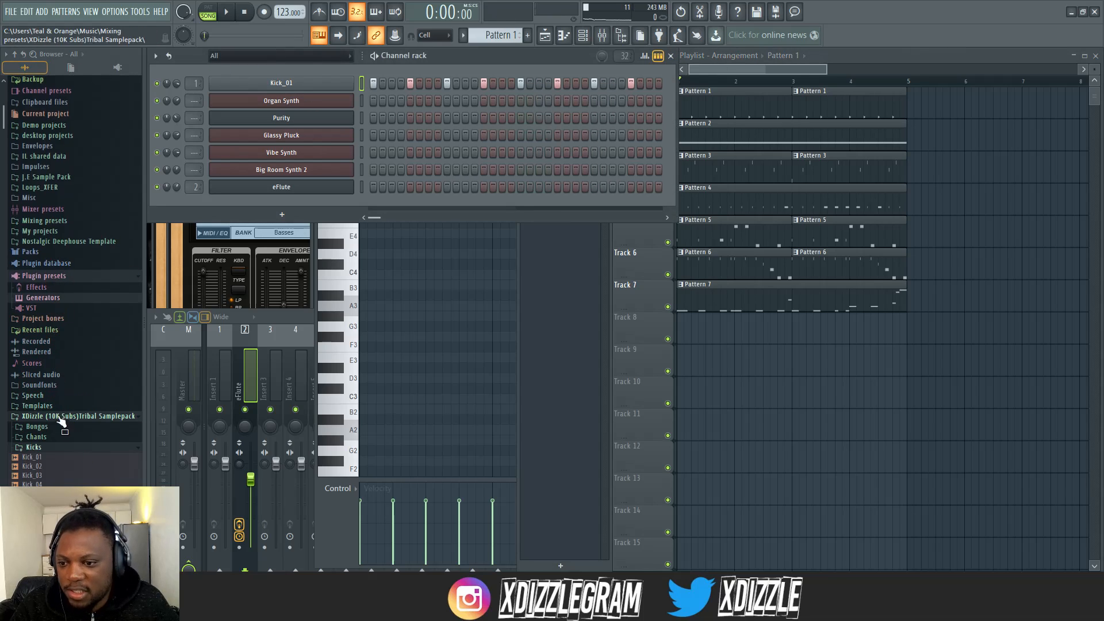
scroll(53, 450, down, 4)
click(61, 394)
scroll(69, 397, down, 6)
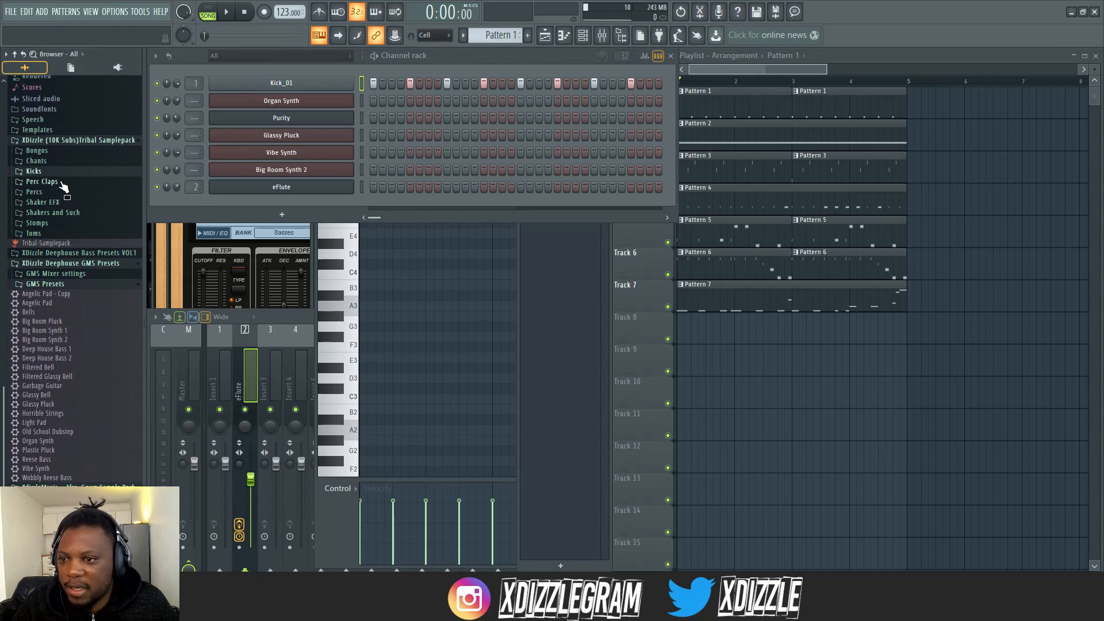
click(43, 182)
scroll(63, 230, up, 3)
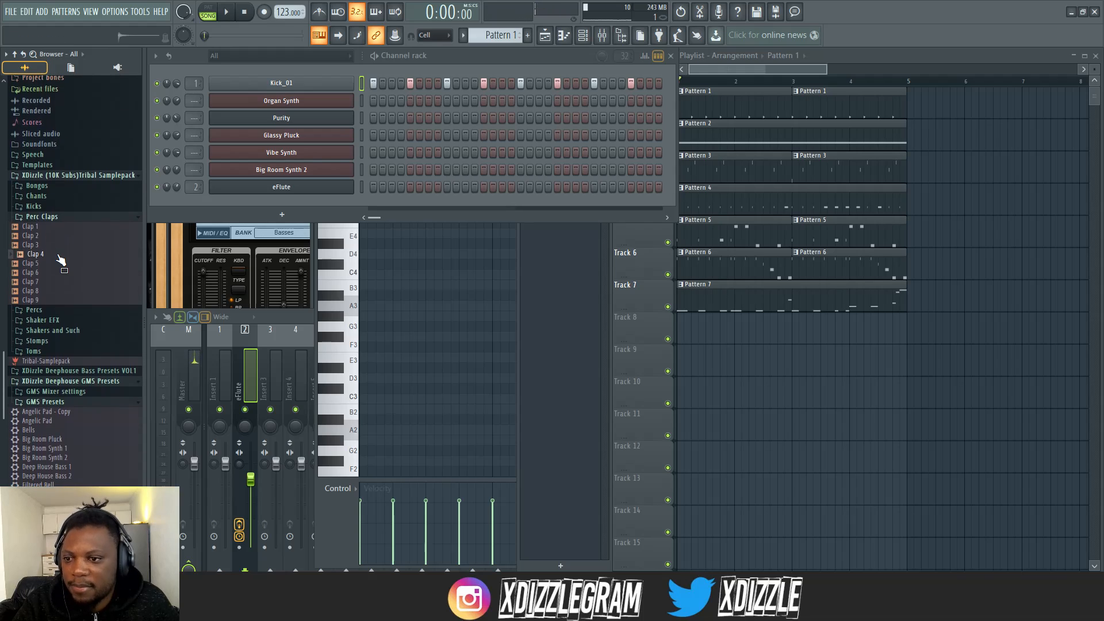
drag(54, 260, 288, 199)
key(space)
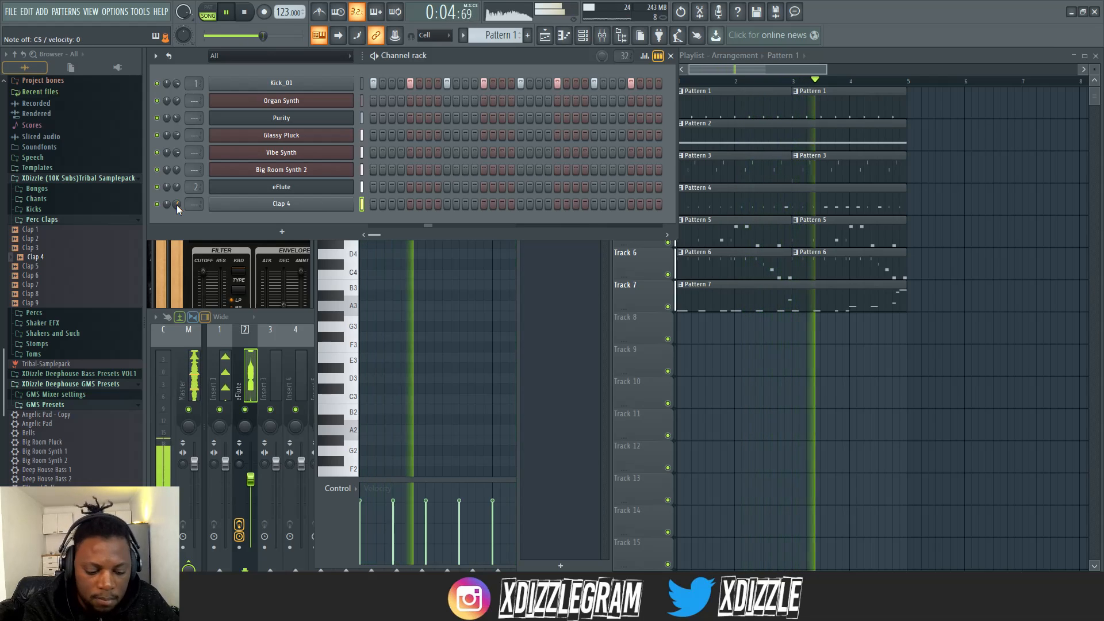
key(space)
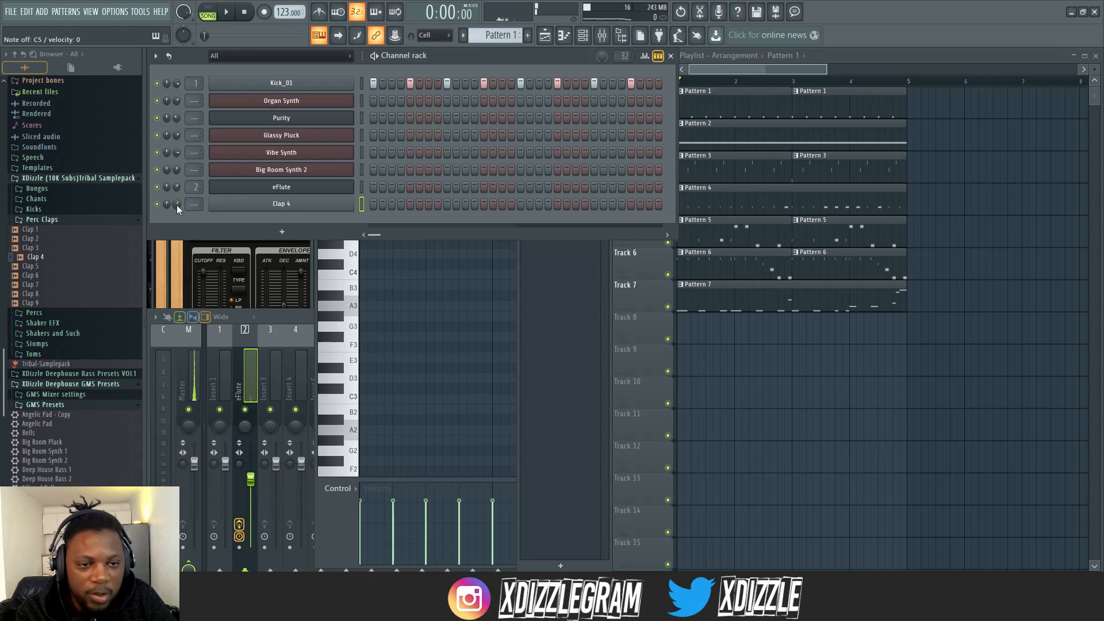
Step: Go through the existing patterns and select the empty Pattern 9
key(KP_Add)
key(KP_Add)
key(KP_Add)
key(KP_Add)
key(KP_Add)
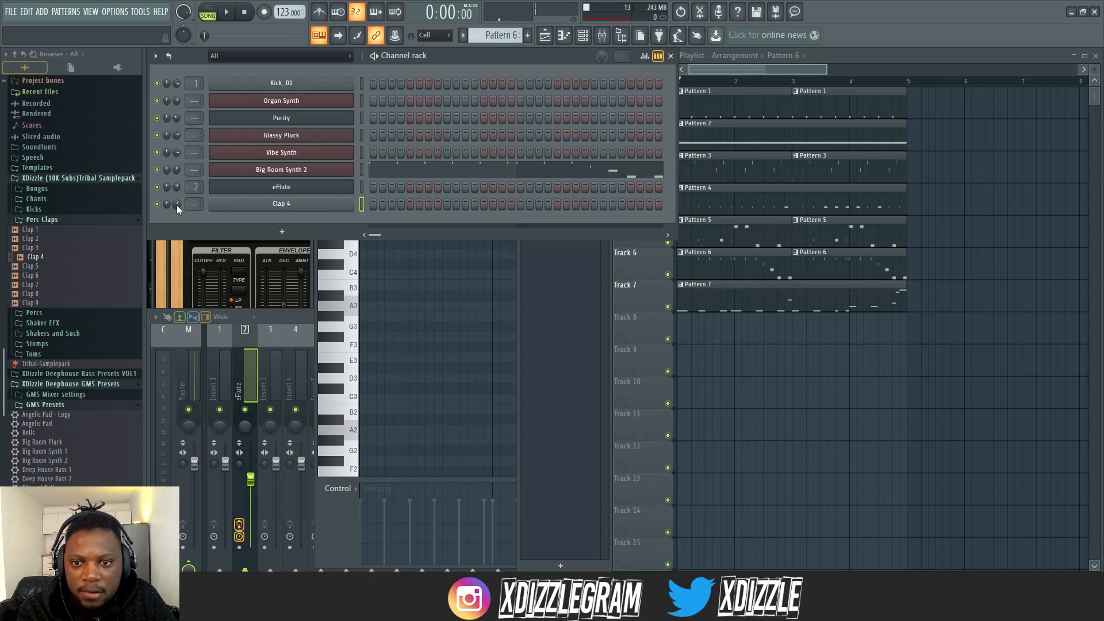
key(KP_Subtract)
key(KP_Subtract)
key(KP_Subtract)
key(KP_Subtract)
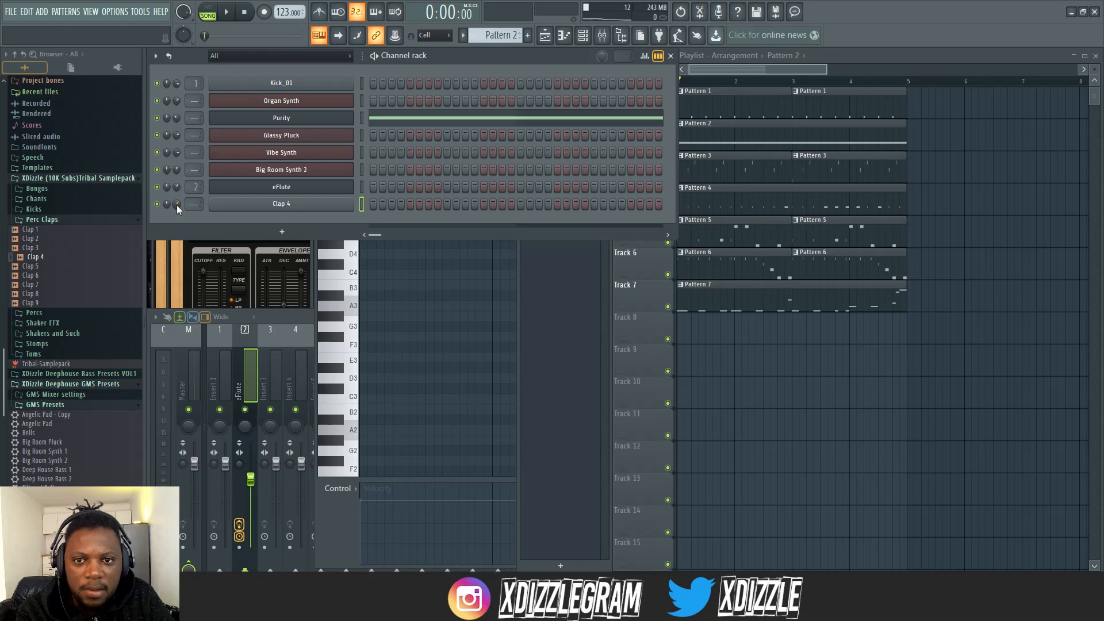
key(KP_Subtract)
key(KP_Add)
key(KP_Add)
key(KP_Add)
key(KP_Add)
key(KP_Add)
key(KP_Add)
key(KP_Add)
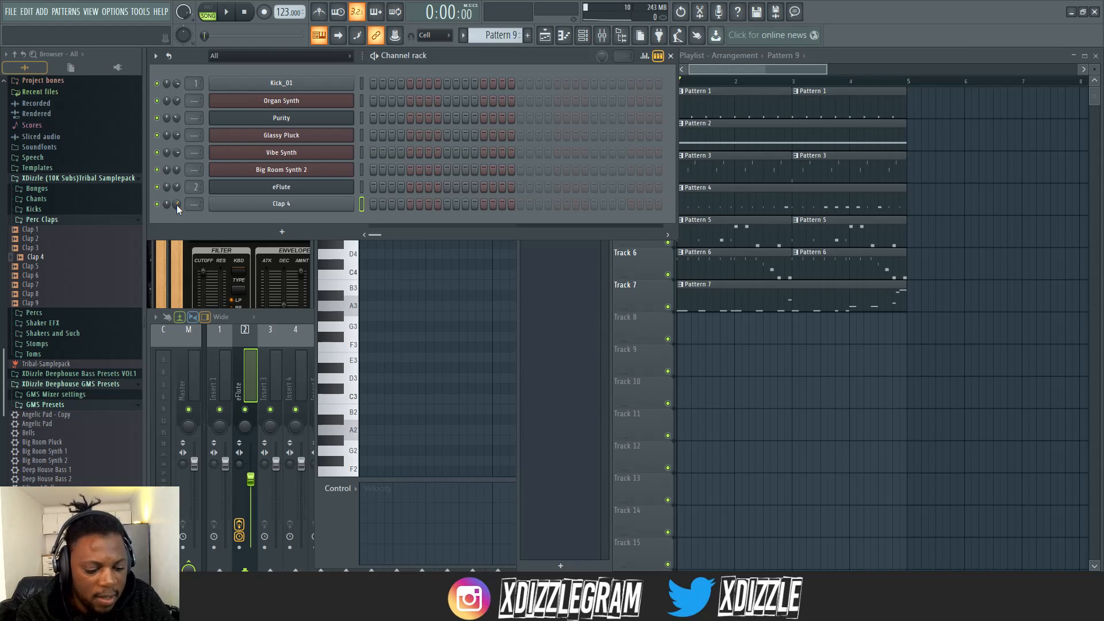
Step: Record a live Clap 4 rhythm into Pattern 9 over the playing arrangement
key(r)
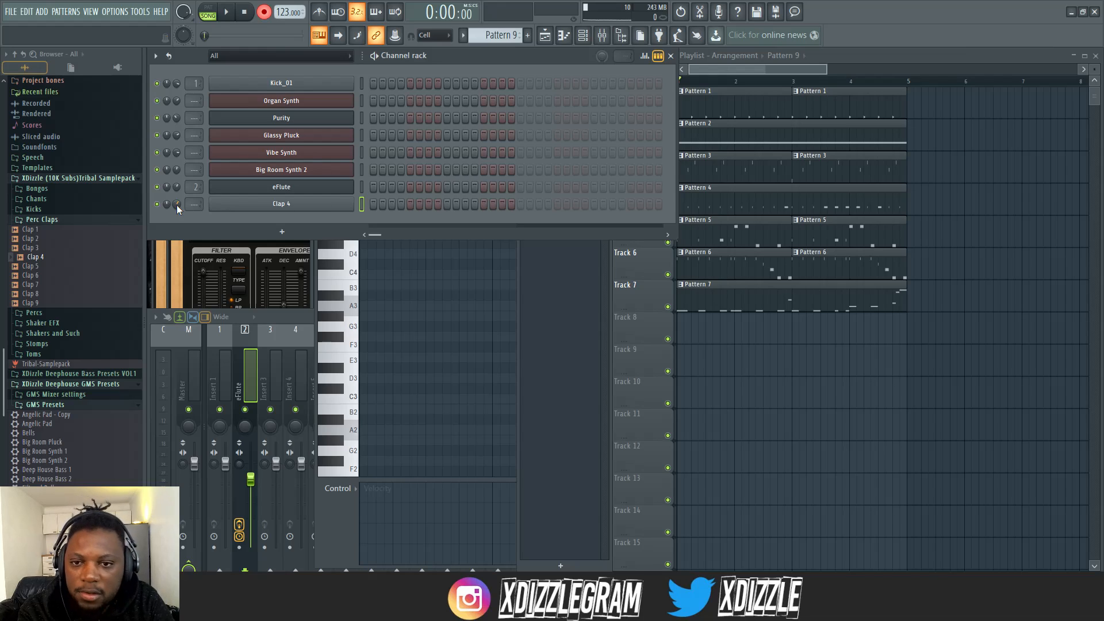
key(space)
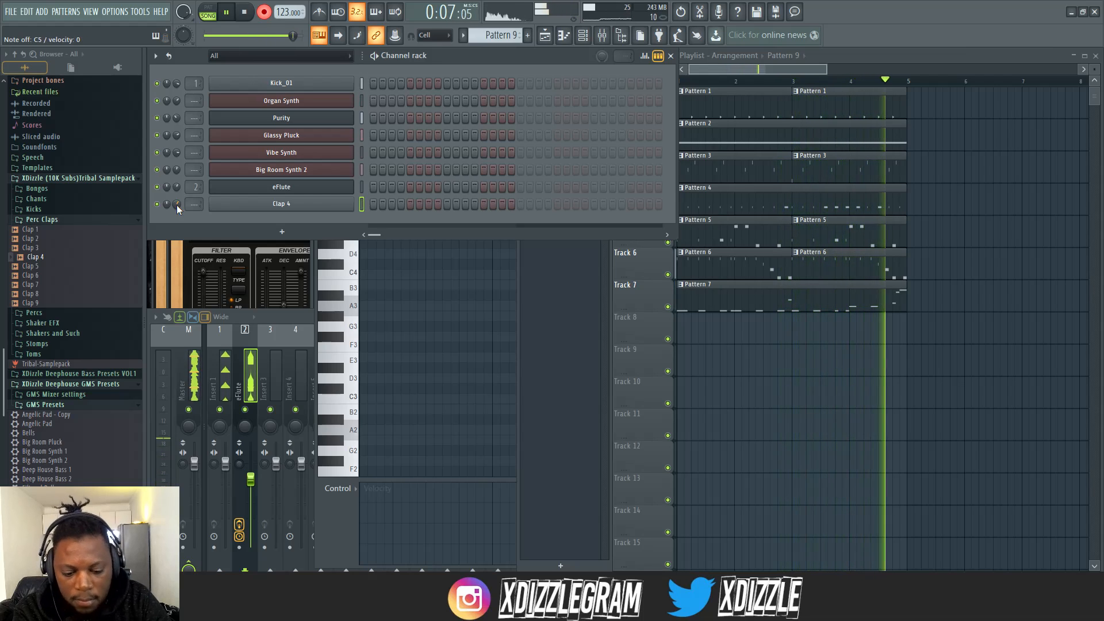
key(space)
key(r)
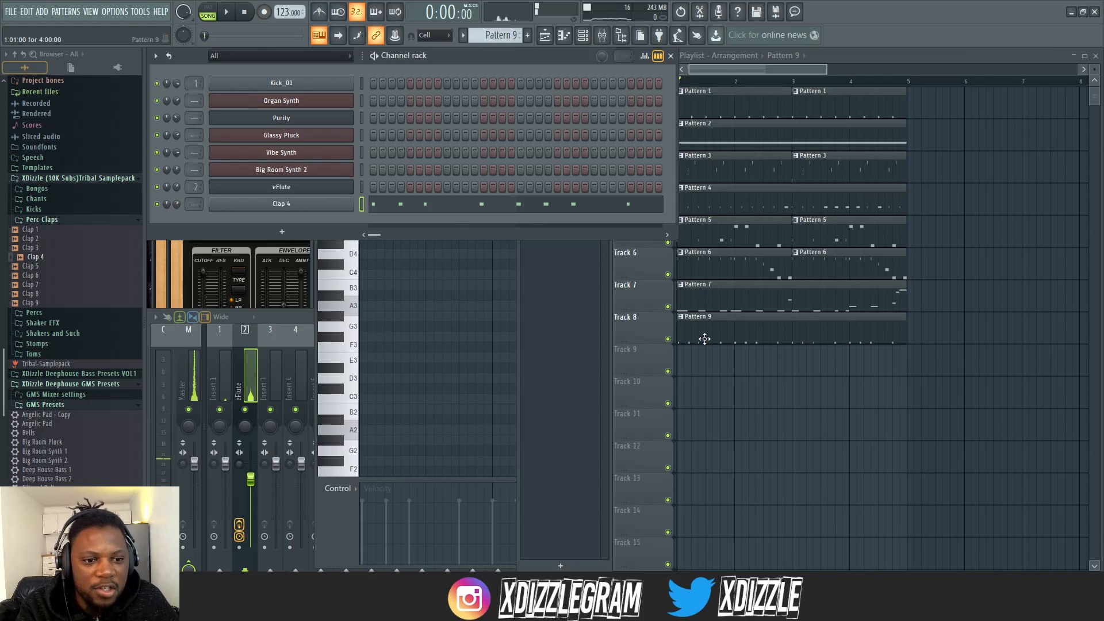
Step: Trim the Pattern 9 clip on Track 8 to two bars and place a second copy at bar 3
drag(677, 331, 787, 332)
drag(857, 329, 718, 330)
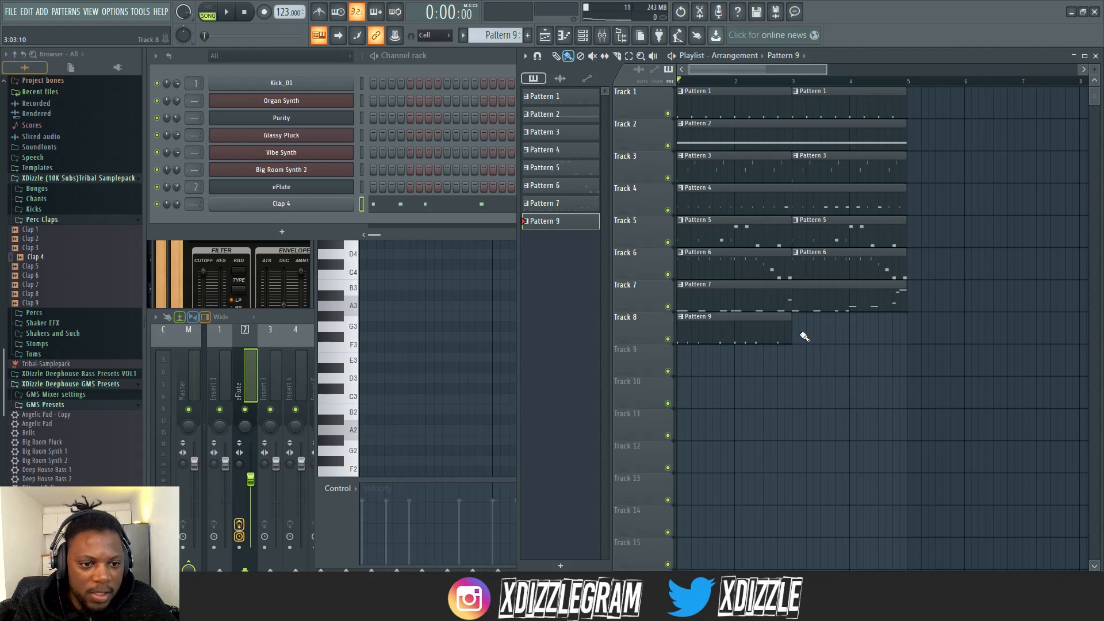
drag(804, 337, 841, 334)
Step: Review the recorded Clap 4 notes in the piano roll during playback, set the grid snap to 1/4 step and quantize them
key(space)
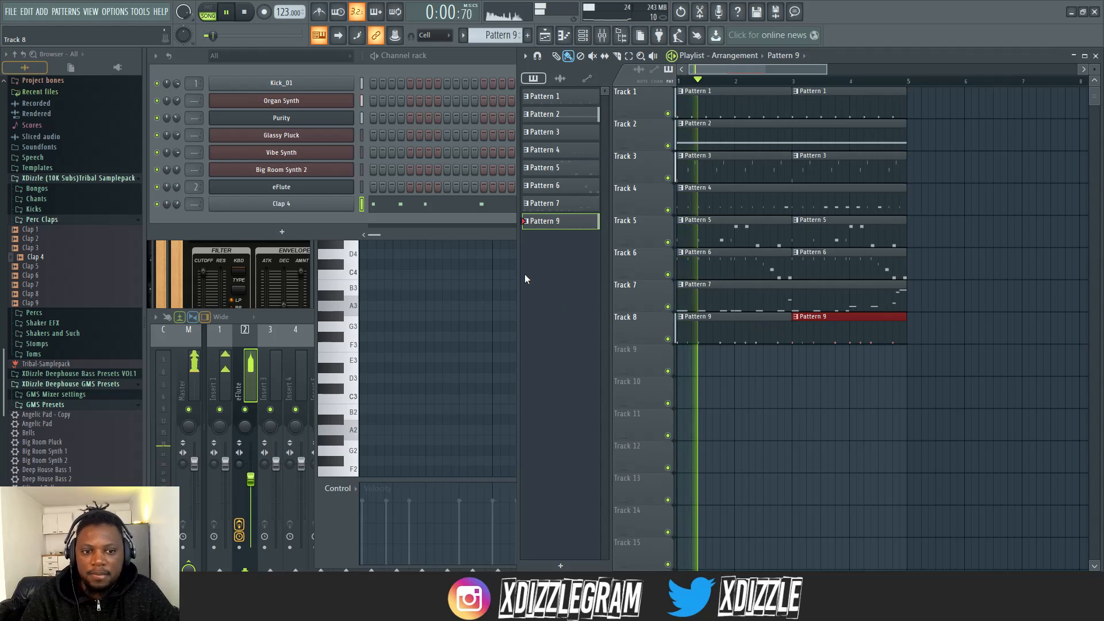
click(443, 205)
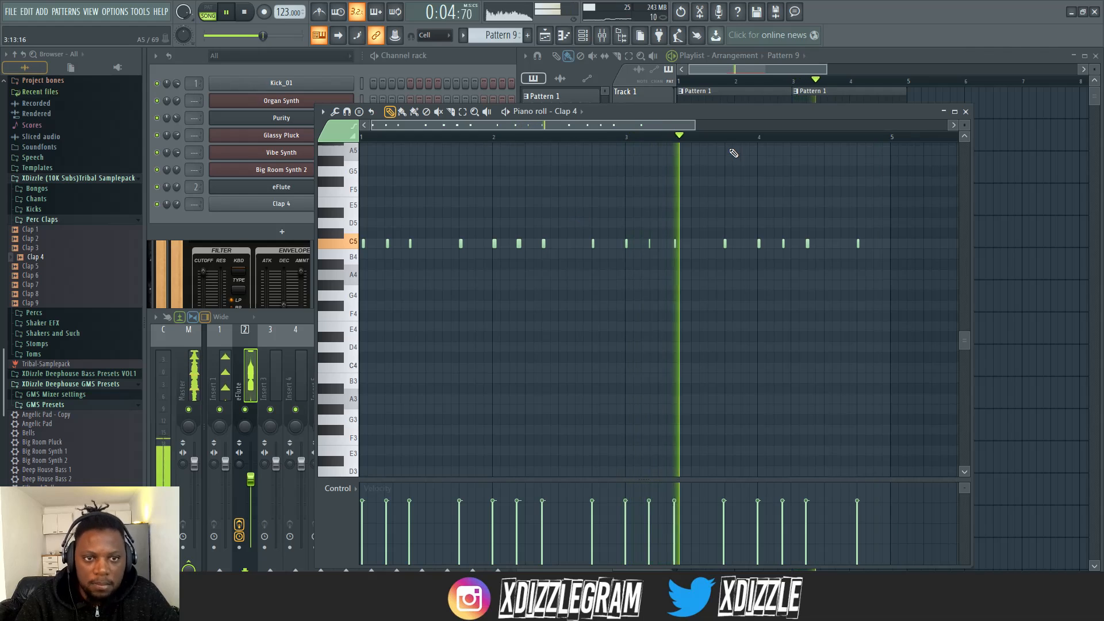
scroll(728, 137, up, 3)
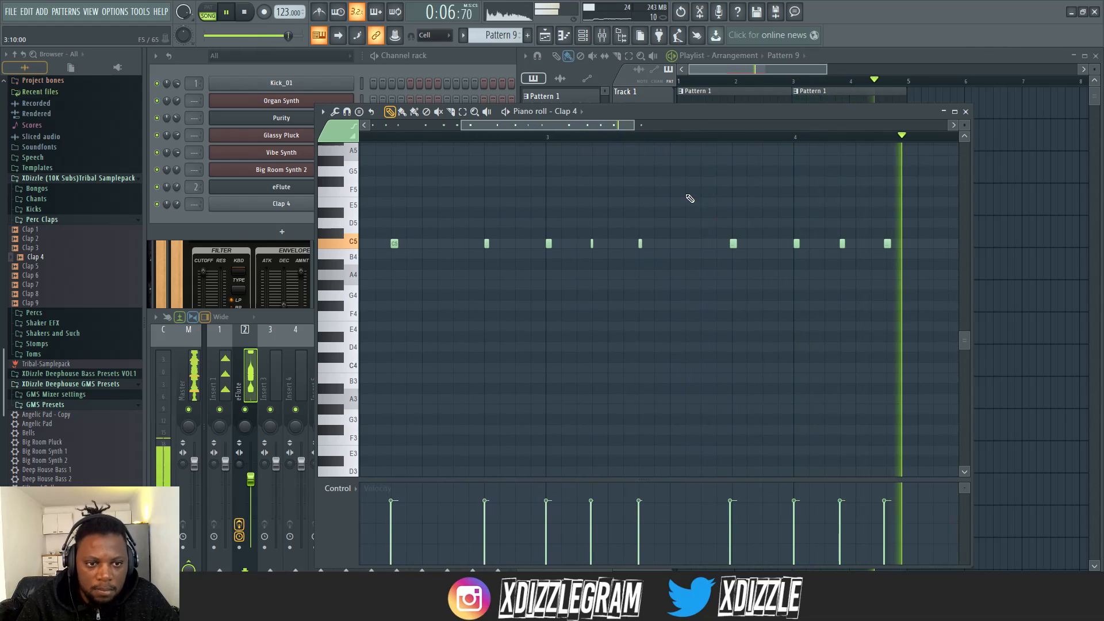
scroll(735, 141, up, 3)
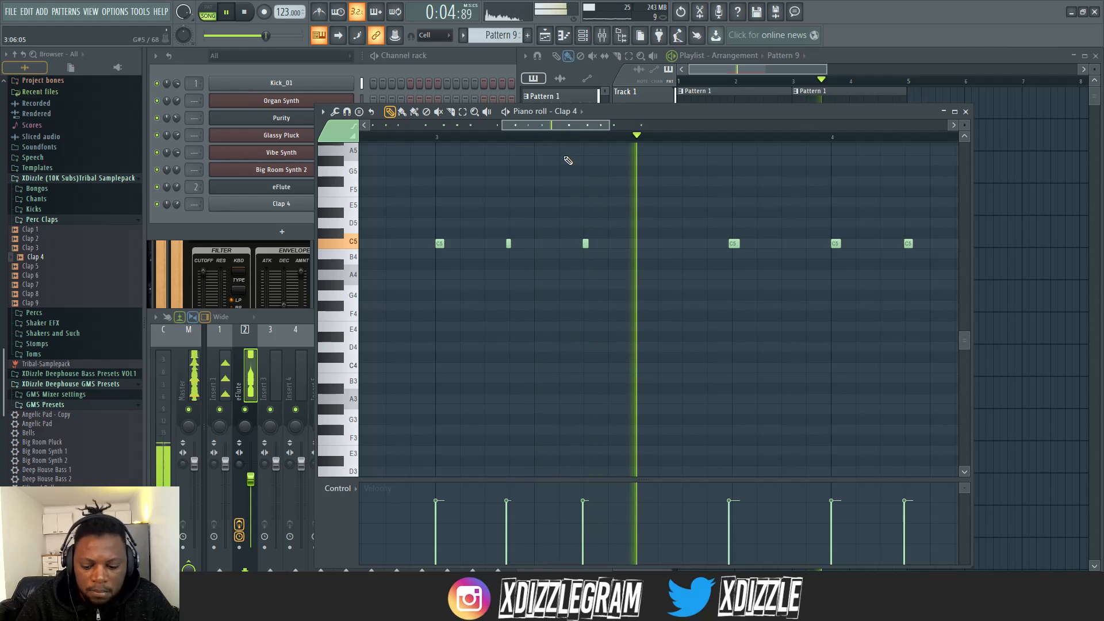
key(space)
click(346, 112)
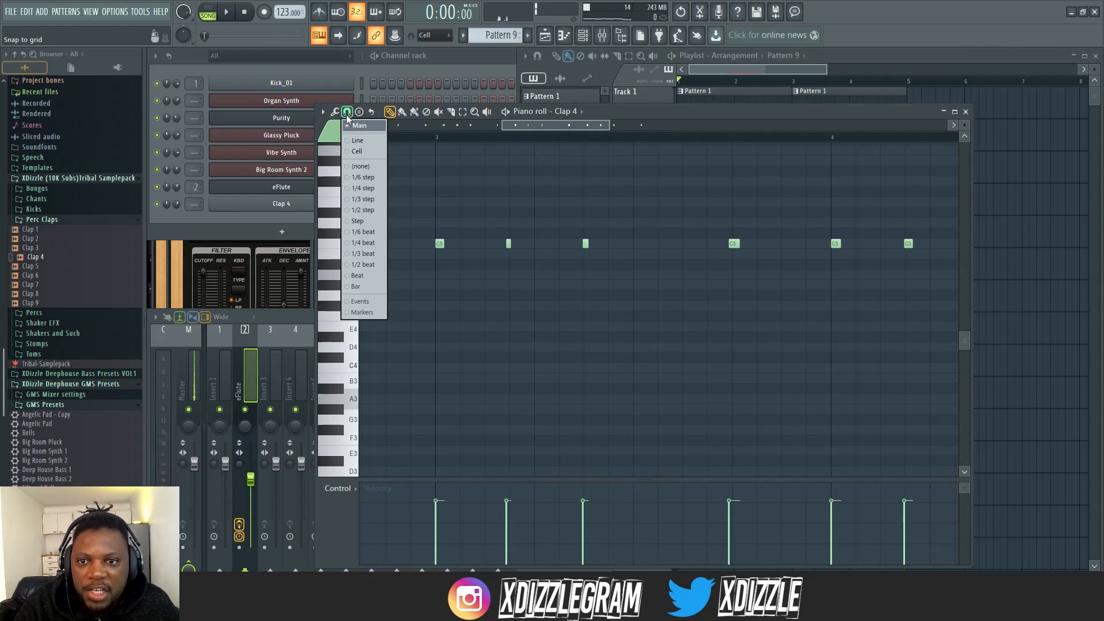
click(371, 189)
key(ctrl+q)
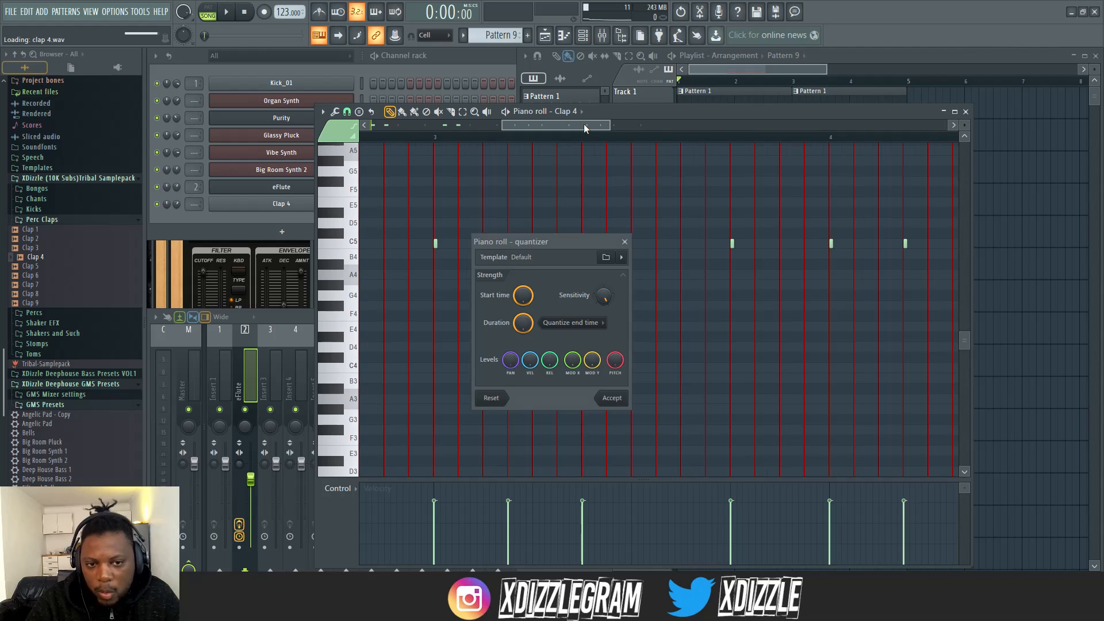
click(612, 398)
Step: Listen to the quantized claps over the arrangement and set the channel rack's swing to 24%
key(space)
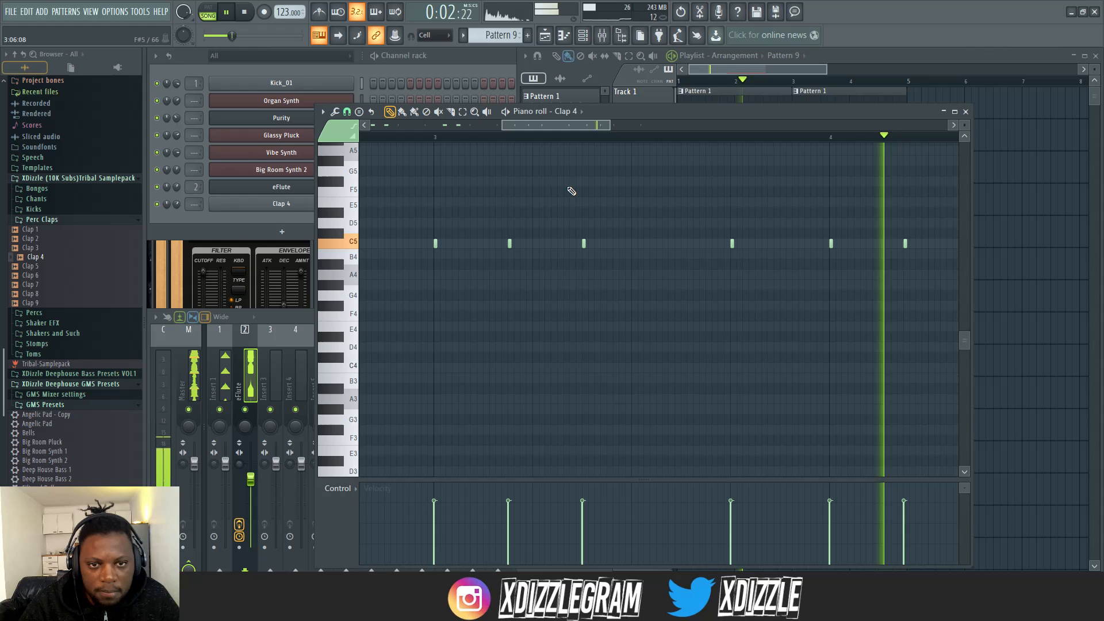
scroll(578, 141, down, 3)
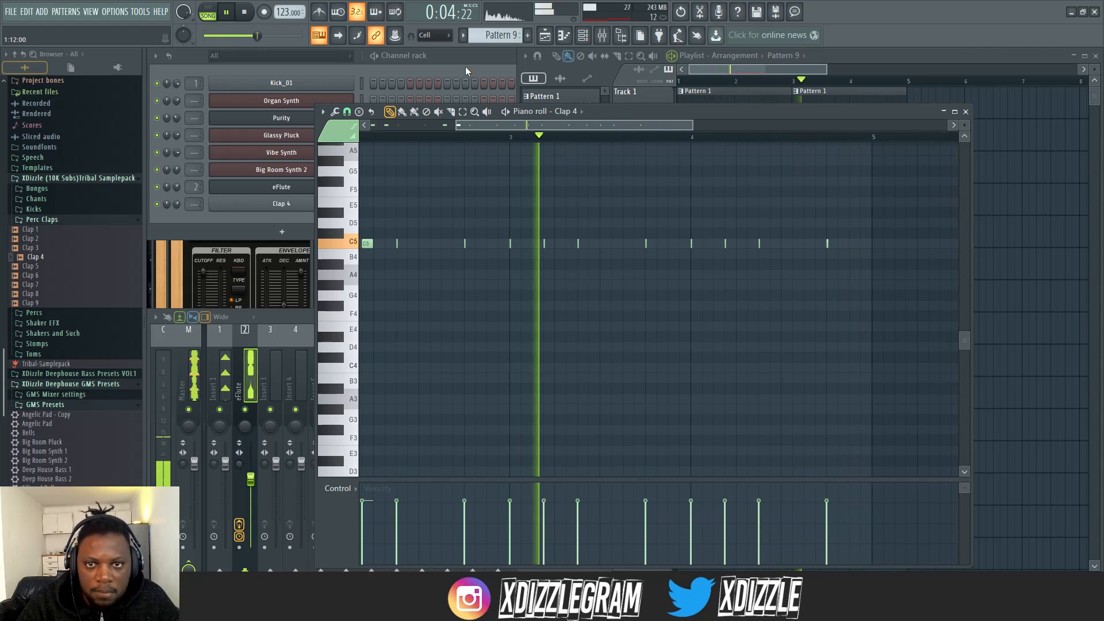
click(469, 71)
click(747, 109)
click(526, 54)
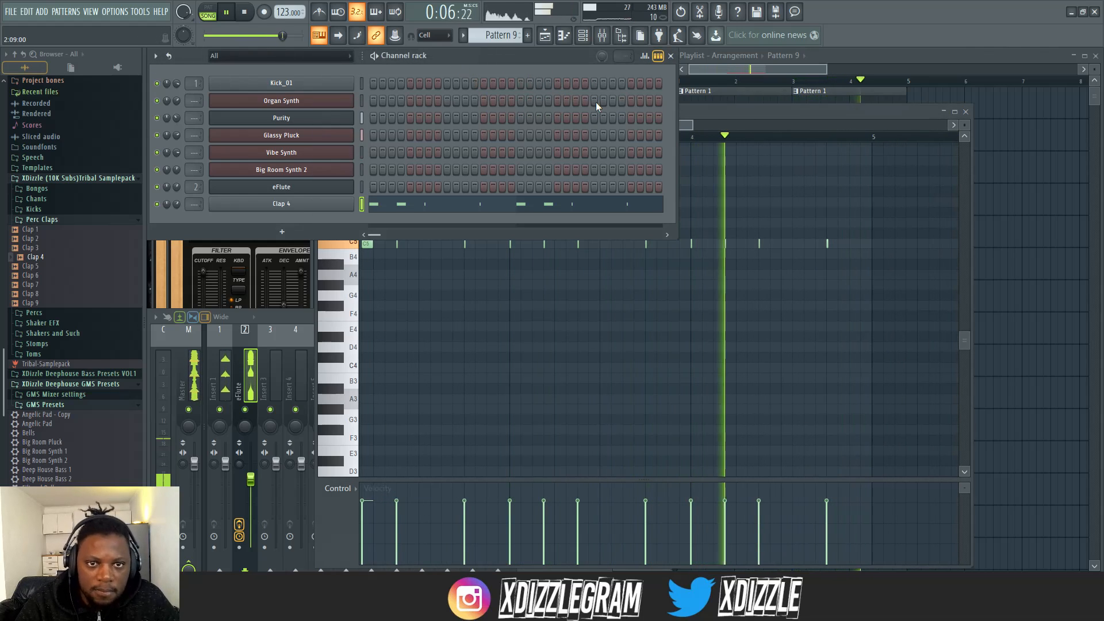
key(space)
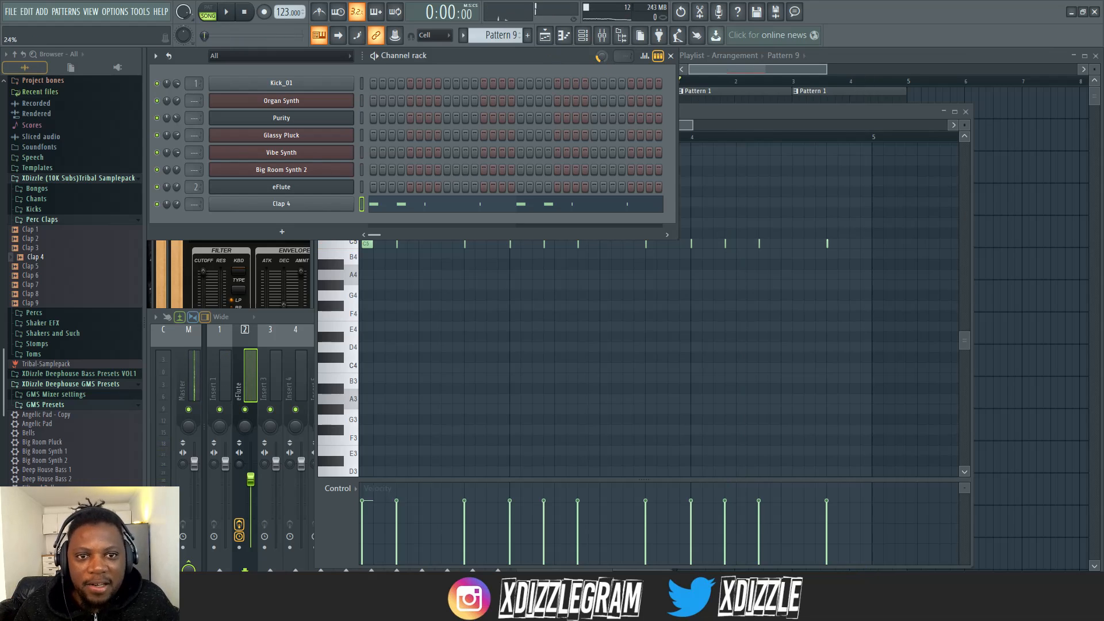
key(space)
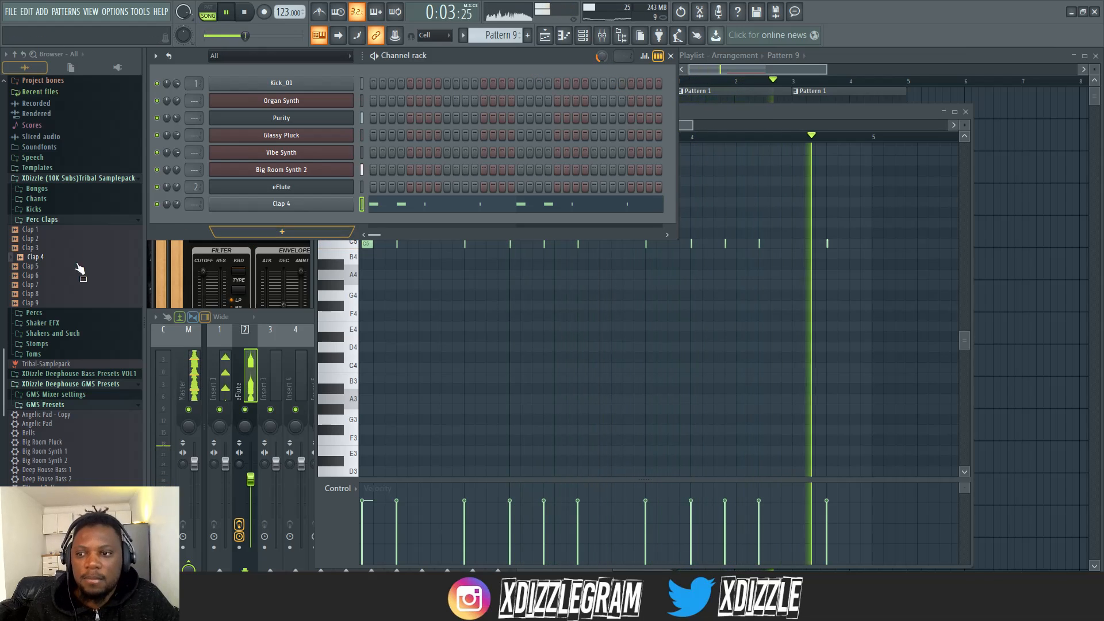
Step: Open the Tribal Samplepack's Percs folder and audition samples between Clack Perc and Hoosier Slap
click(45, 222)
click(49, 233)
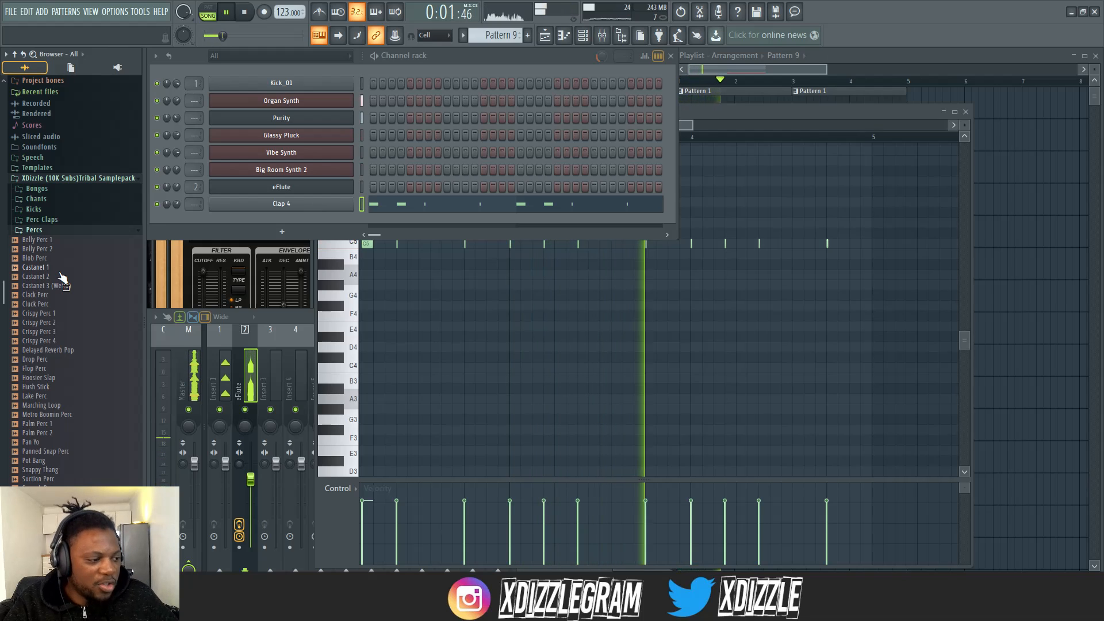
key(space)
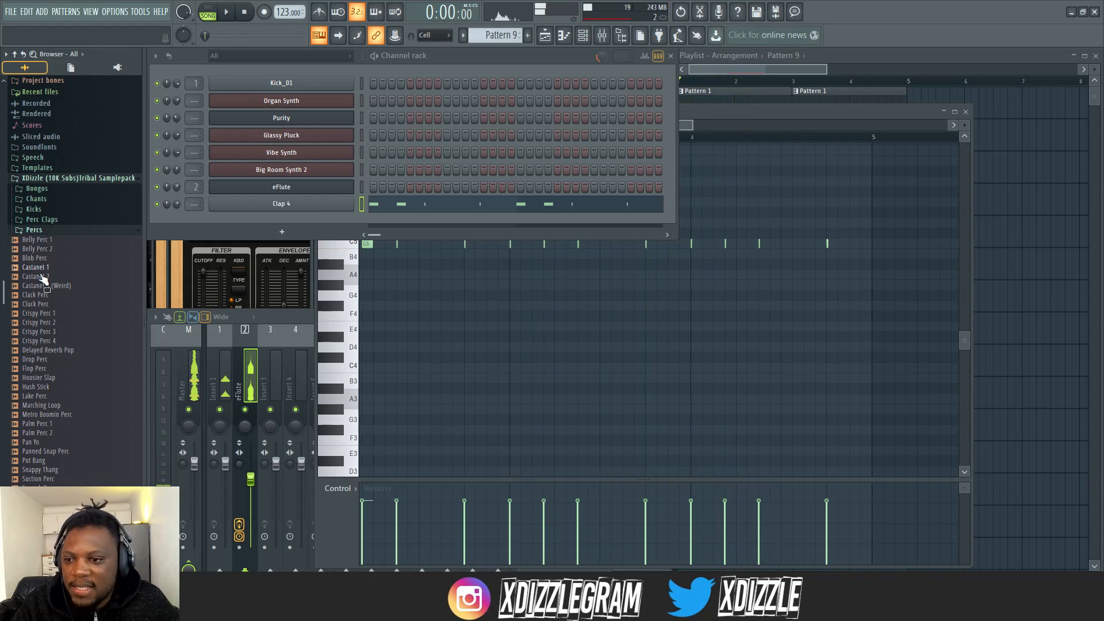
click(47, 295)
click(63, 314)
click(61, 304)
click(64, 322)
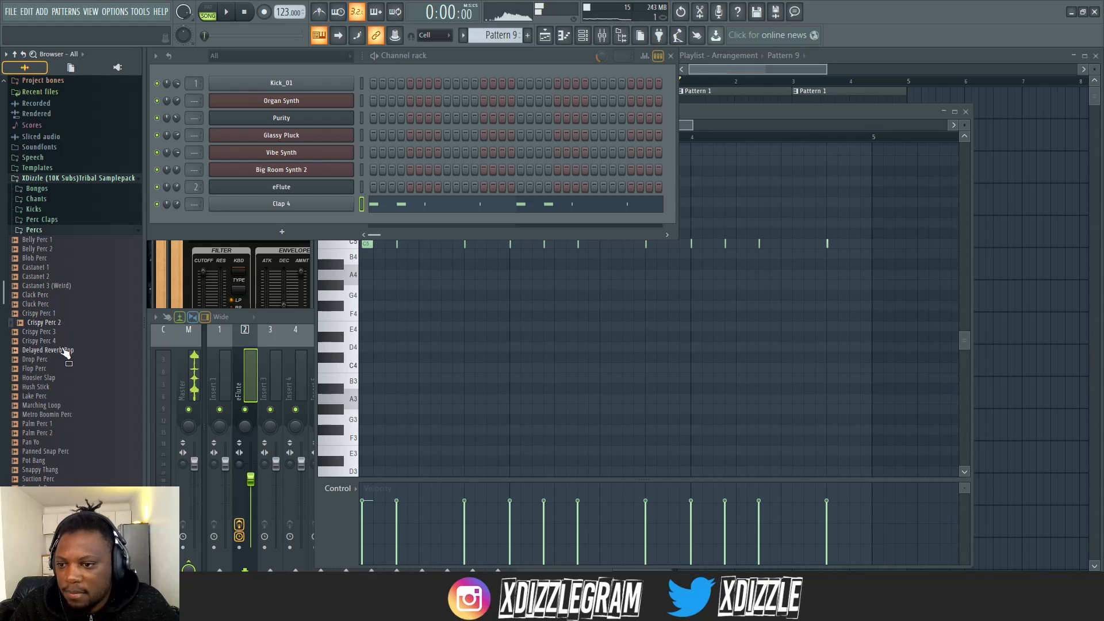
click(64, 350)
click(64, 360)
click(63, 370)
click(63, 378)
Step: Add Drop Perc as a new channel, try it over the arrangement and record a live rhythm for it into Pattern 9
click(52, 361)
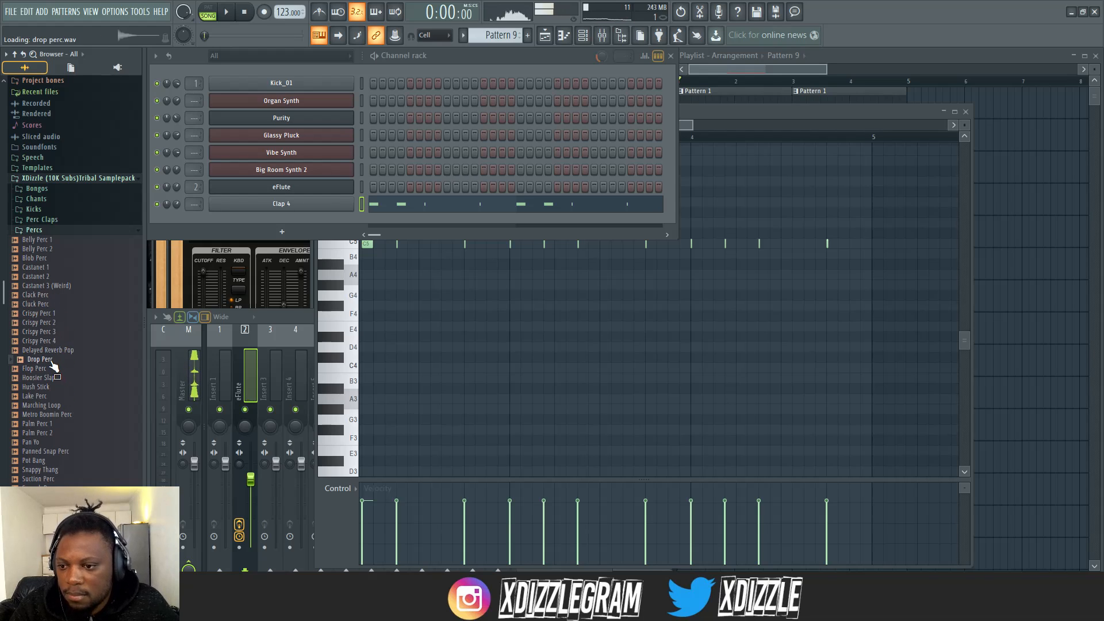
drag(52, 366, 284, 222)
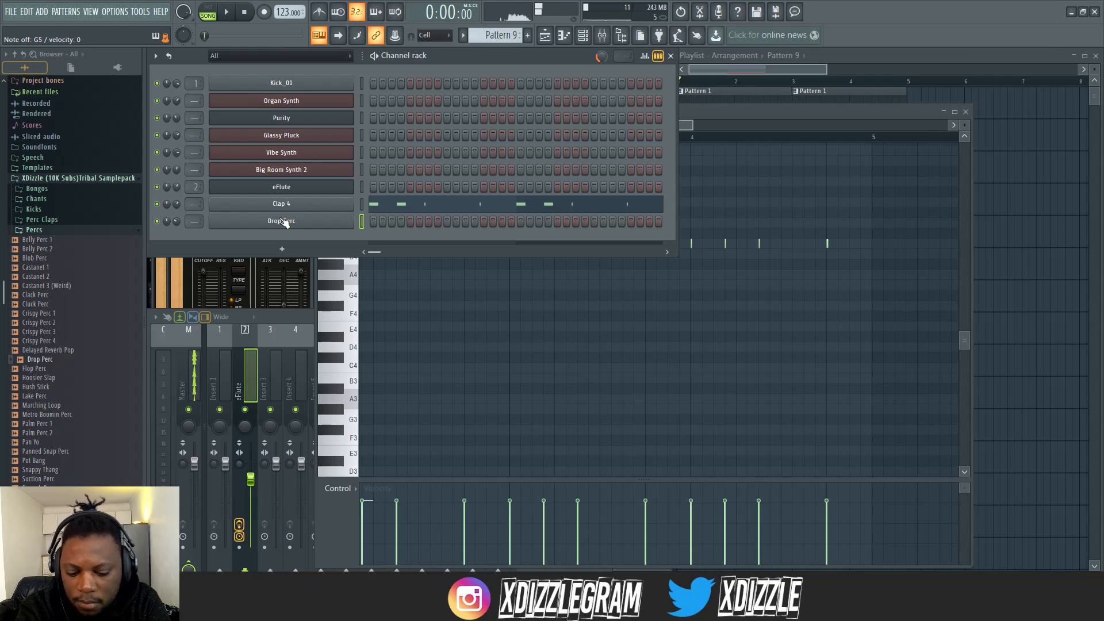
key(space)
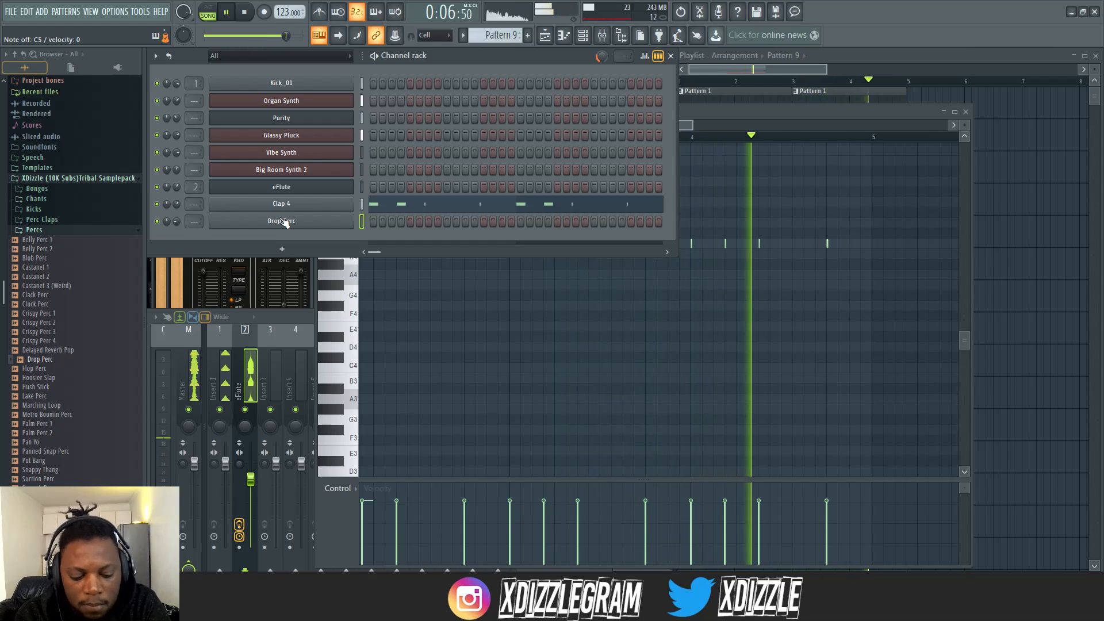
key(space)
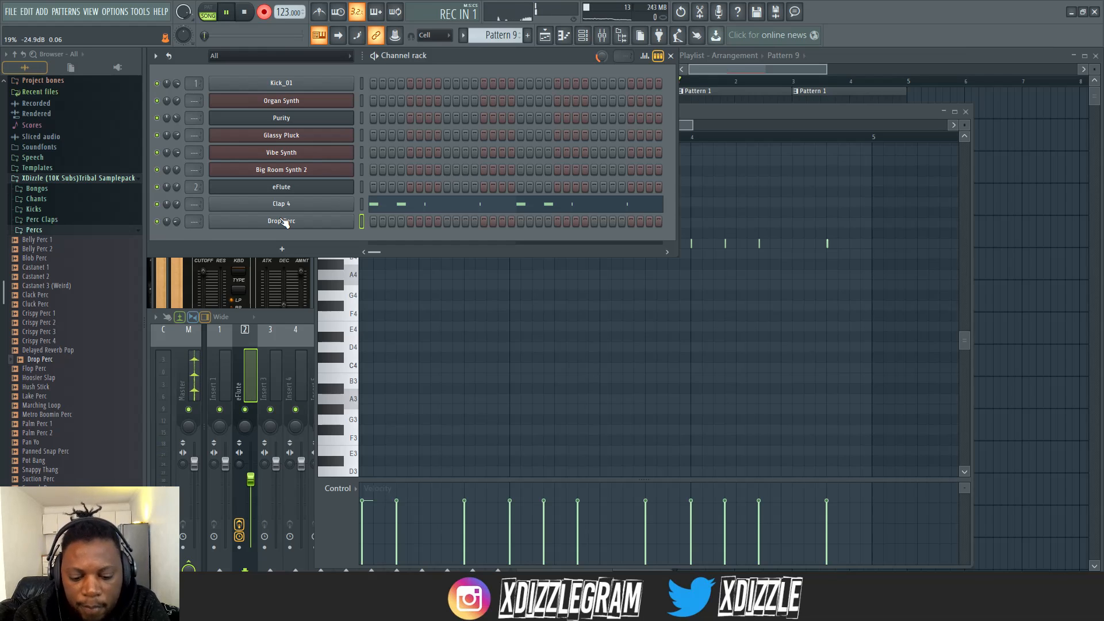
key(space)
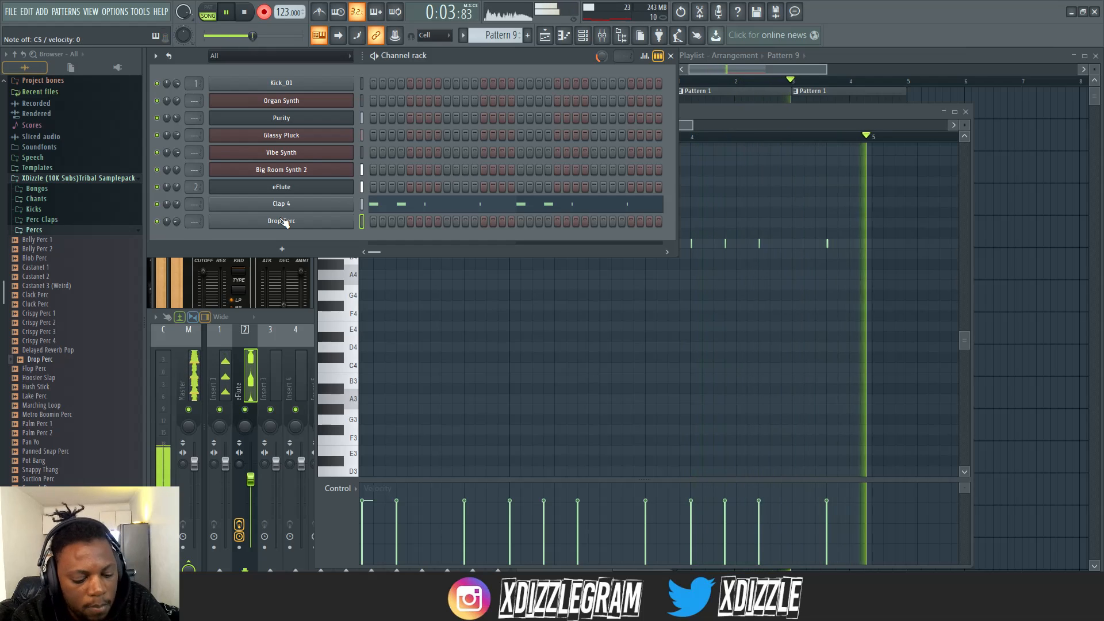
key(space)
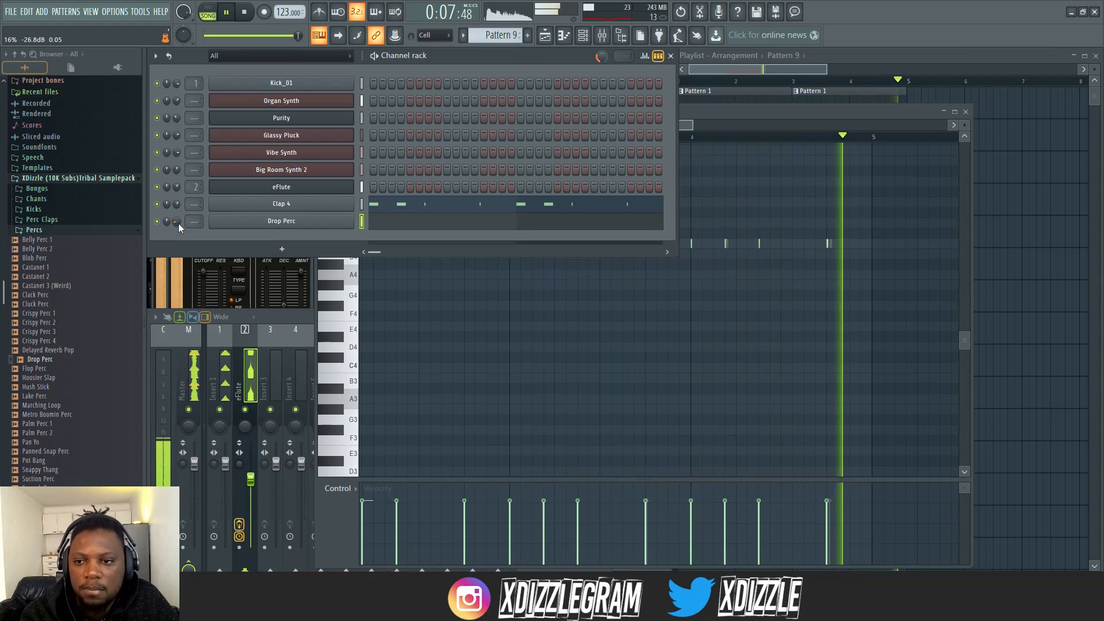
Step: Lower Drop Perc's volume to 16%, lengthen the sample's fade-out and pan the channel to the right
click(246, 225)
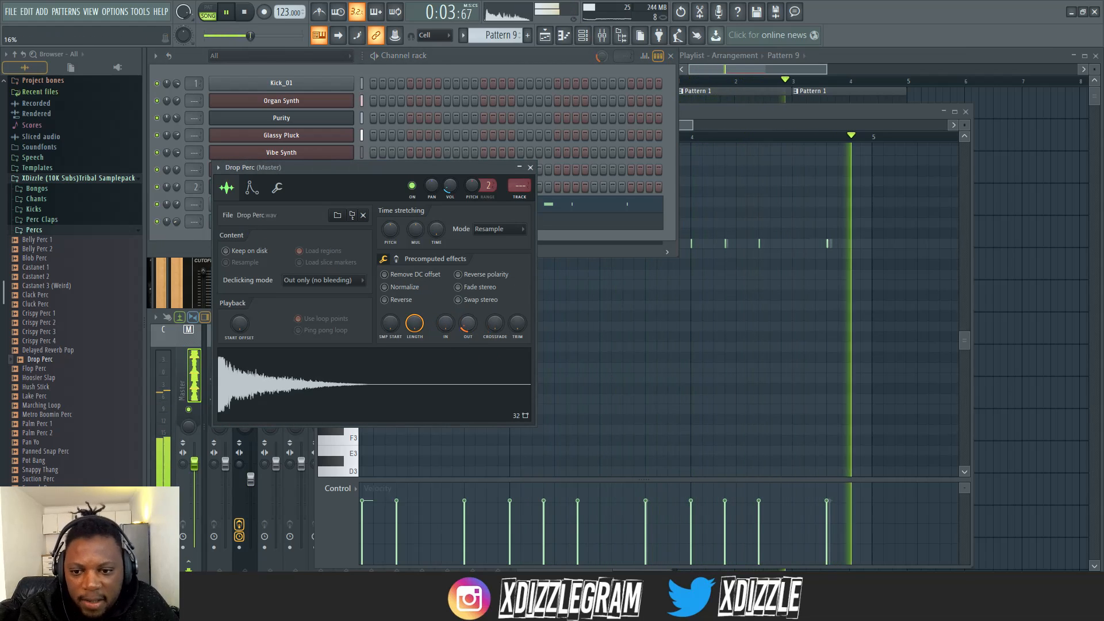
drag(467, 319, 468, 325)
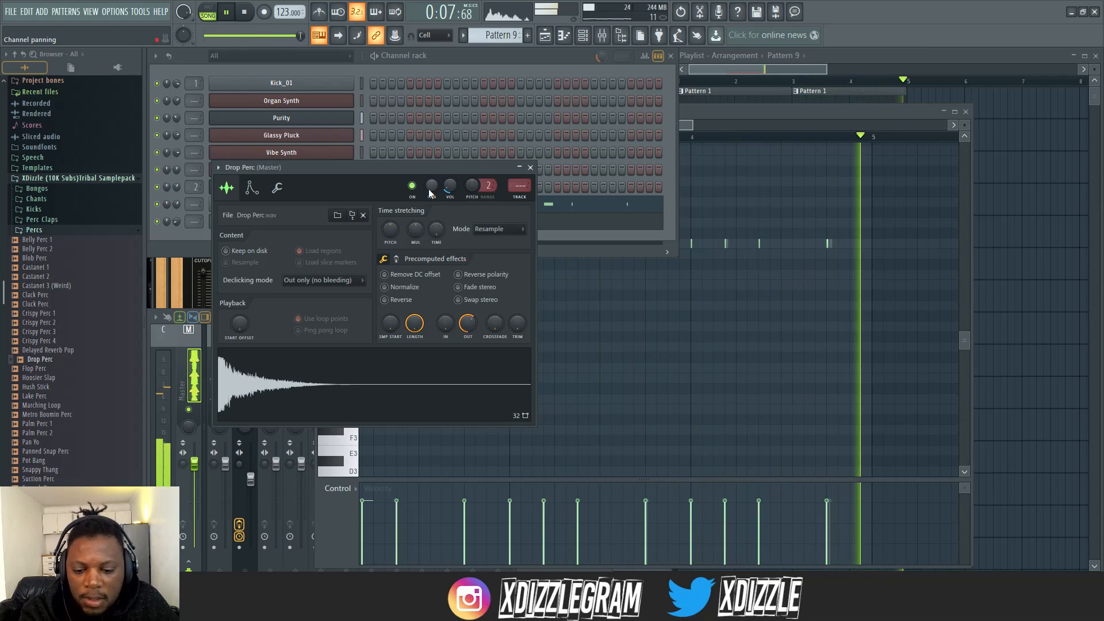
scroll(429, 190, up, 4)
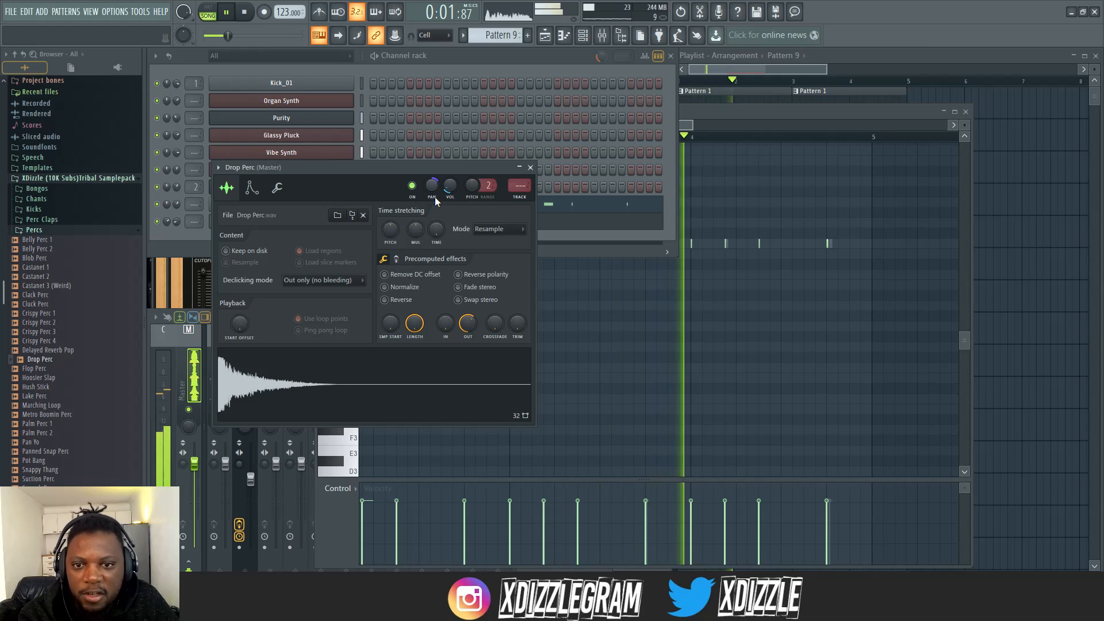
Step: Select the Clap 4 channel and set its volume to 83% while listening to the arrangement
click(487, 72)
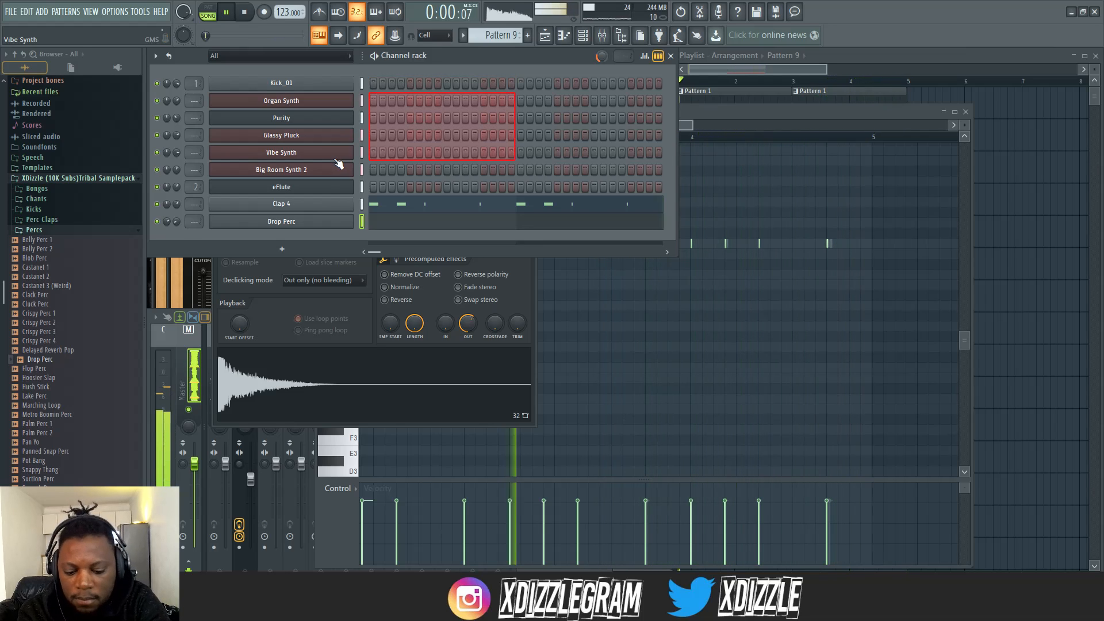
key(Up)
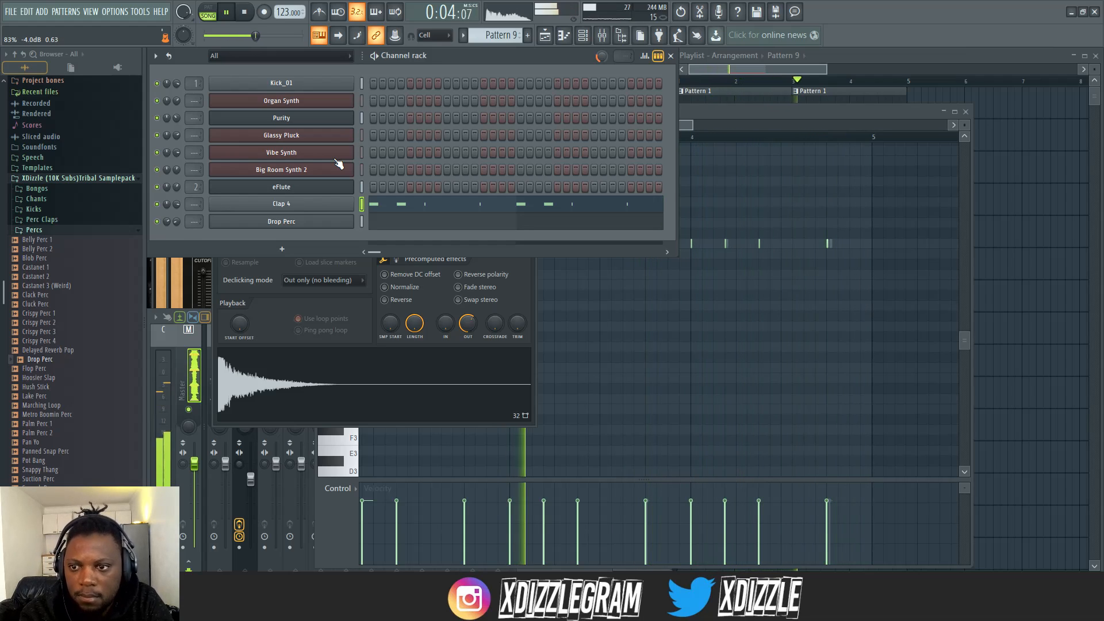
click(333, 205)
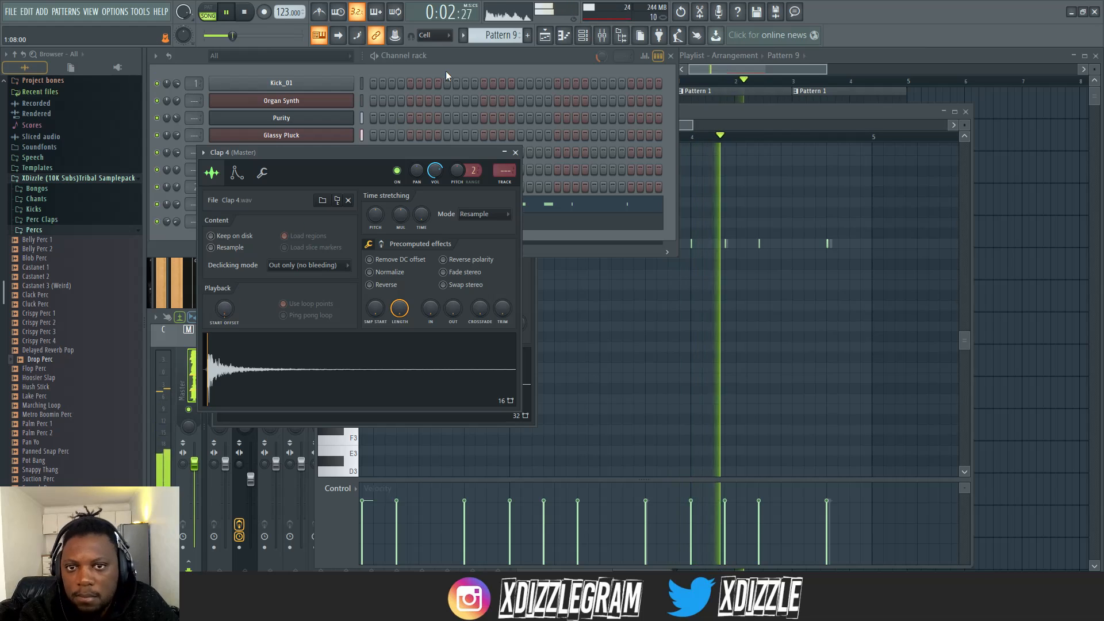
click(458, 60)
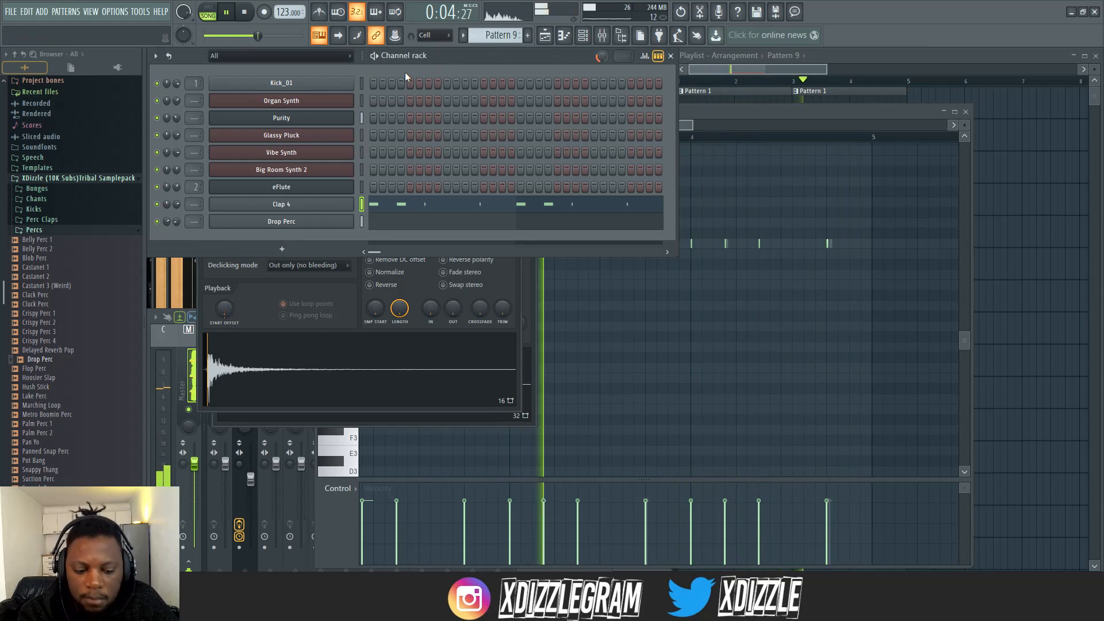
key(space)
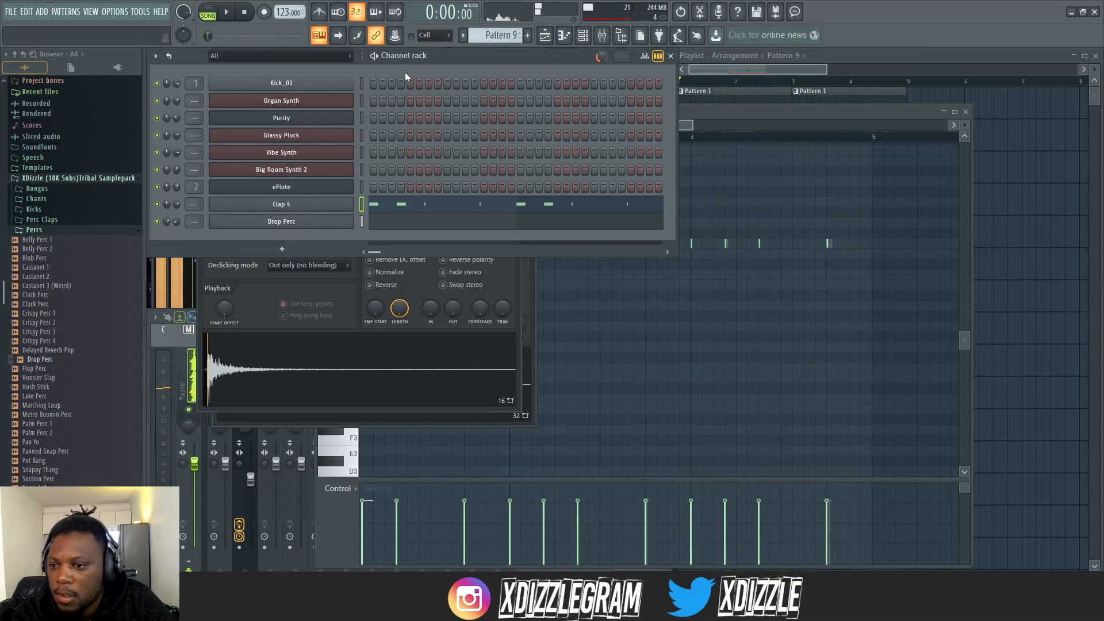
Step: Add Roller Shake 1 from the Shakers and Such folder as a new channel and record a live rhythm for it into Pattern 9
click(65, 232)
click(55, 239)
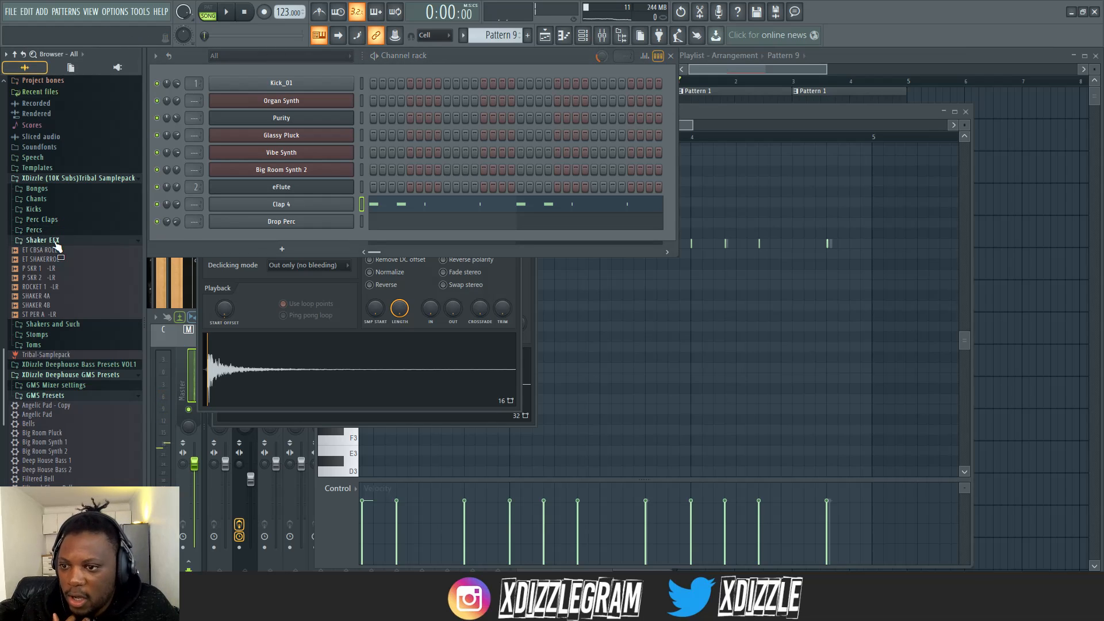
click(62, 262)
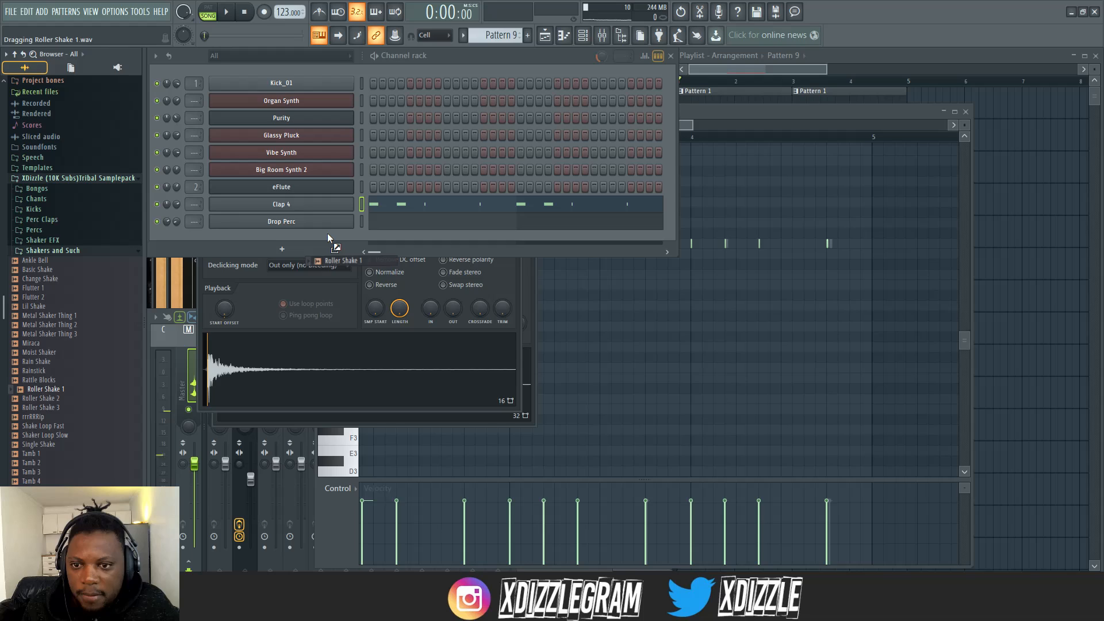
drag(327, 235, 332, 237)
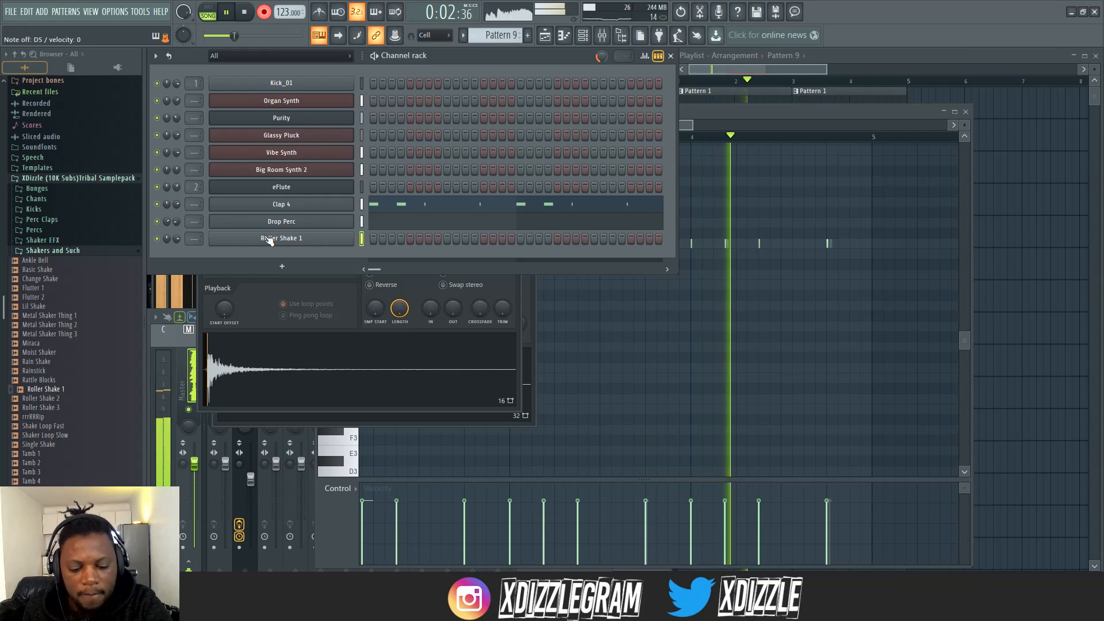
key(space)
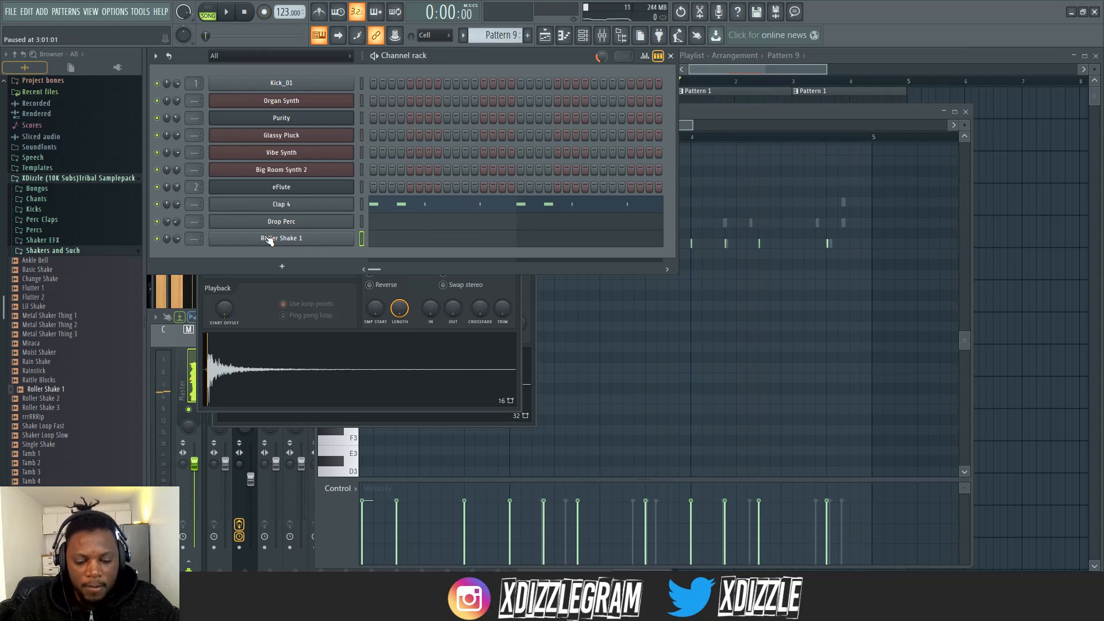
Step: Open the recorded Roller Shake 1 notes in the piano roll and quantize them to the grid
click(405, 238)
click(178, 237)
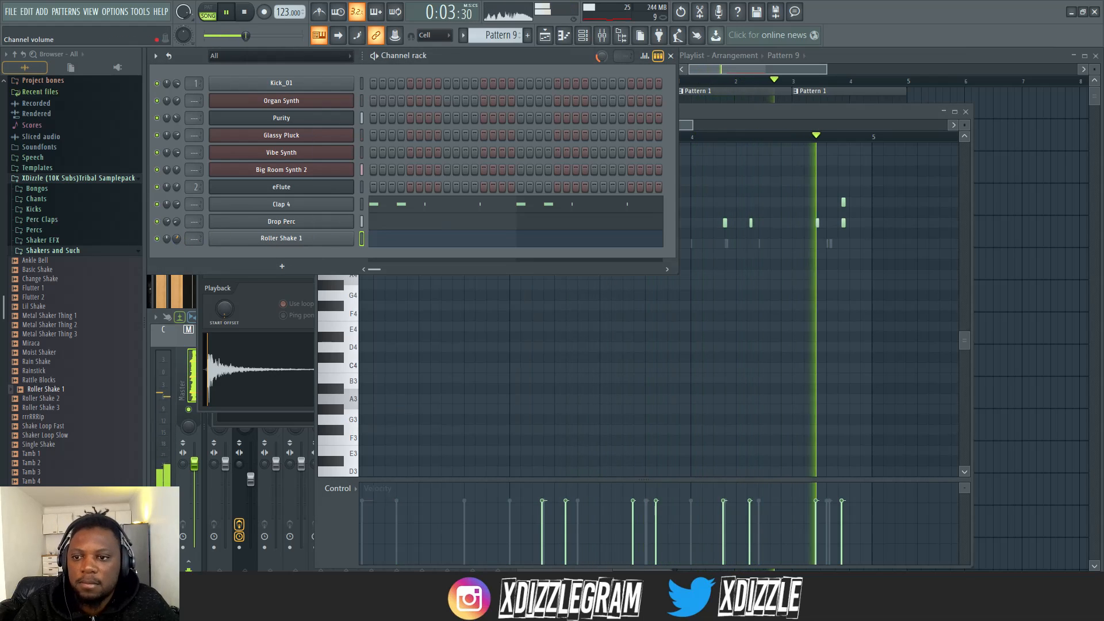
click(726, 139)
key(space)
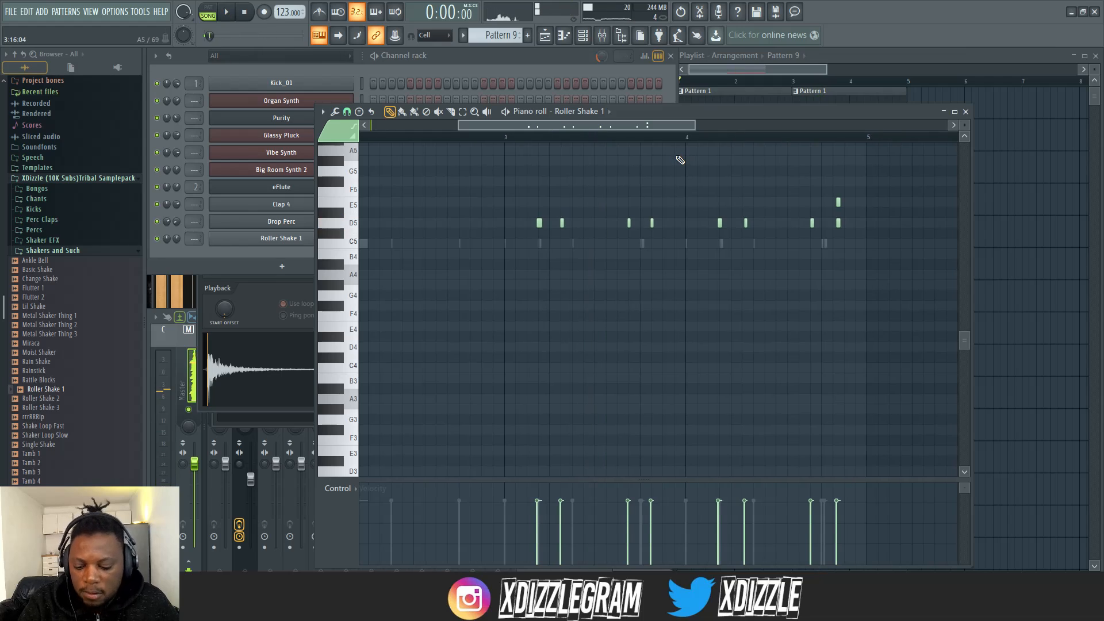
key(alt+q)
key(Return)
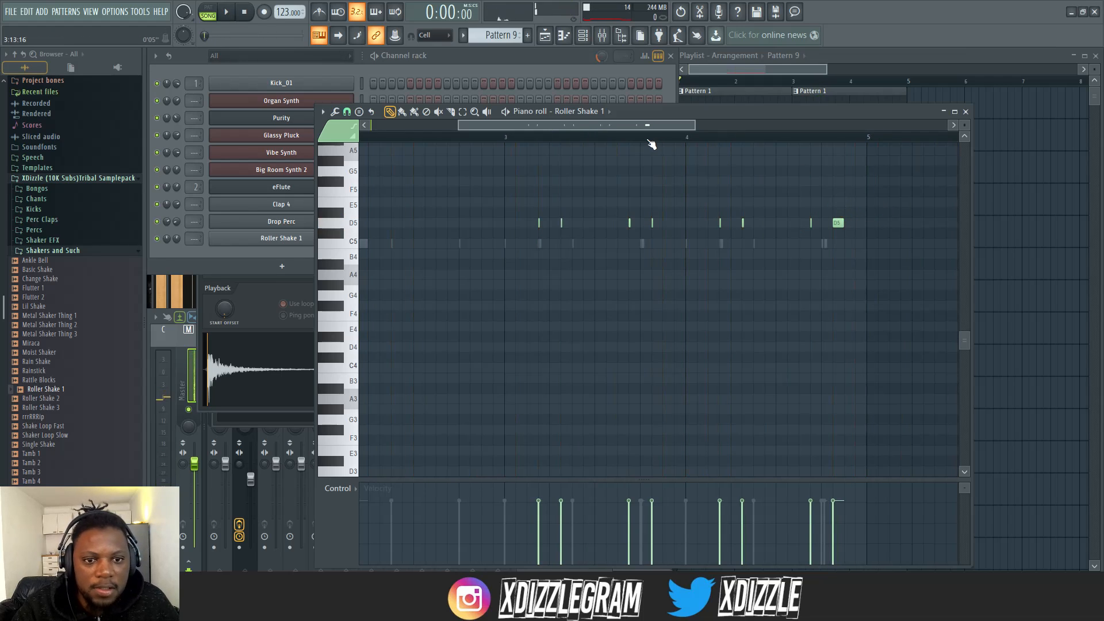
Step: Play the arrangement, audition samples in the Shakers and Such folder and add Wet Shaker as a new channel
key(space)
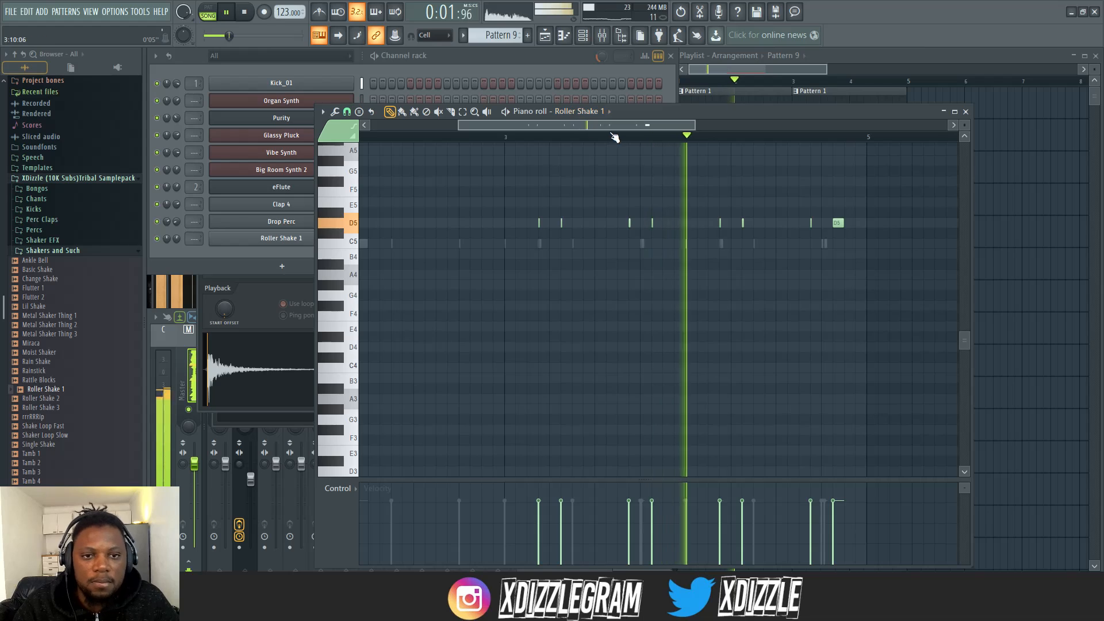
drag(612, 124, 630, 127)
click(247, 212)
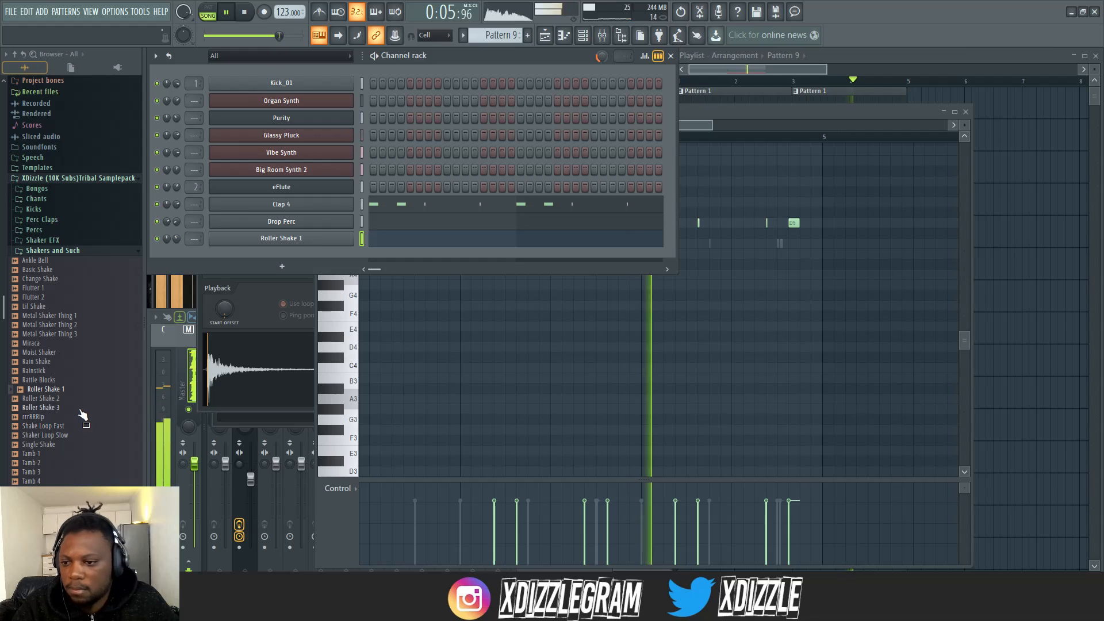
click(63, 436)
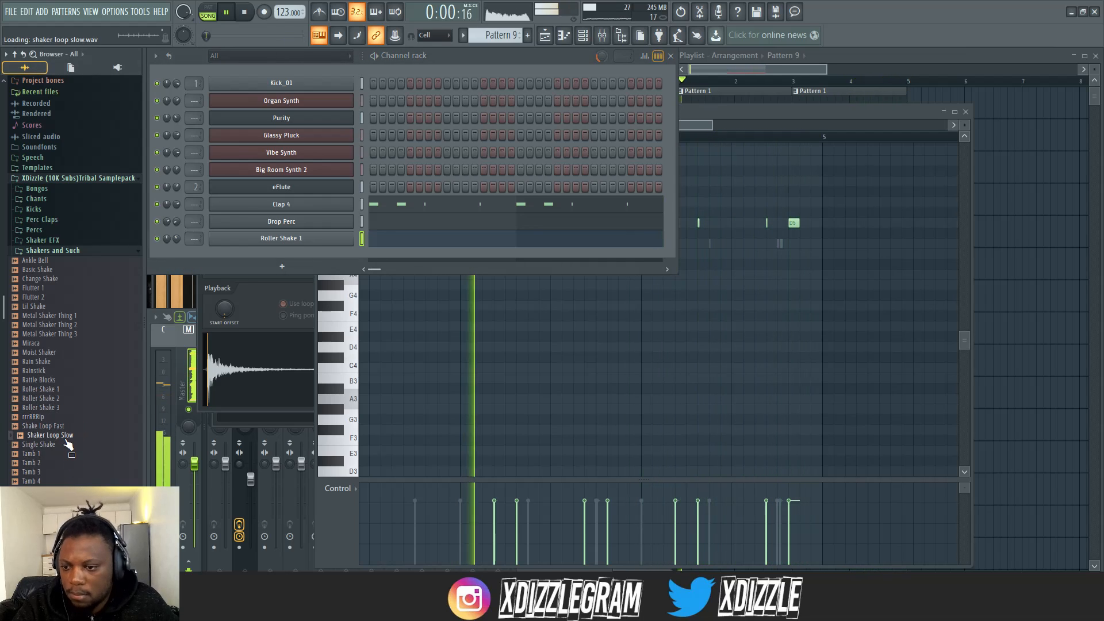
click(58, 472)
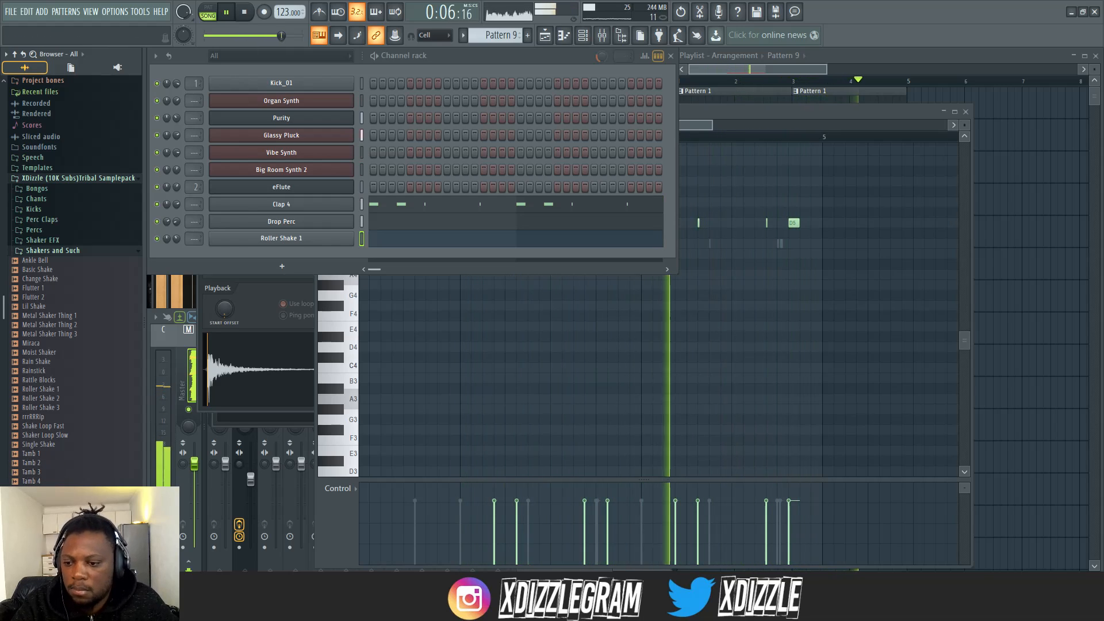
click(113, 479)
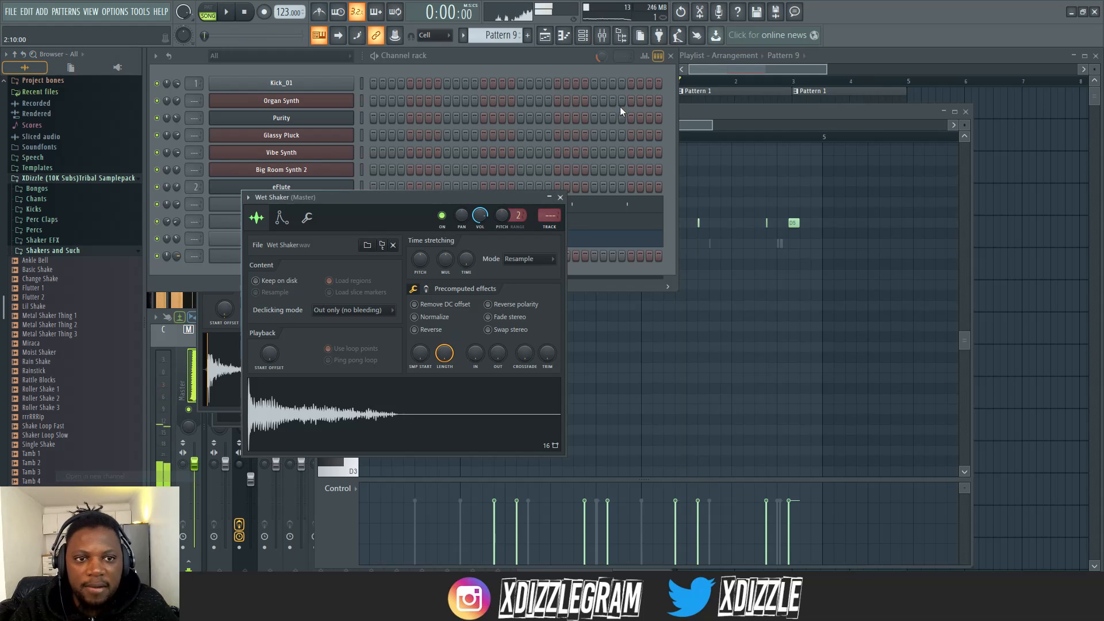
Step: Create Pattern 10 with a single Wet Shaker hit on its first step and place it on Track 9 at bar 4
click(551, 67)
key(F4)
key(space)
key(space)
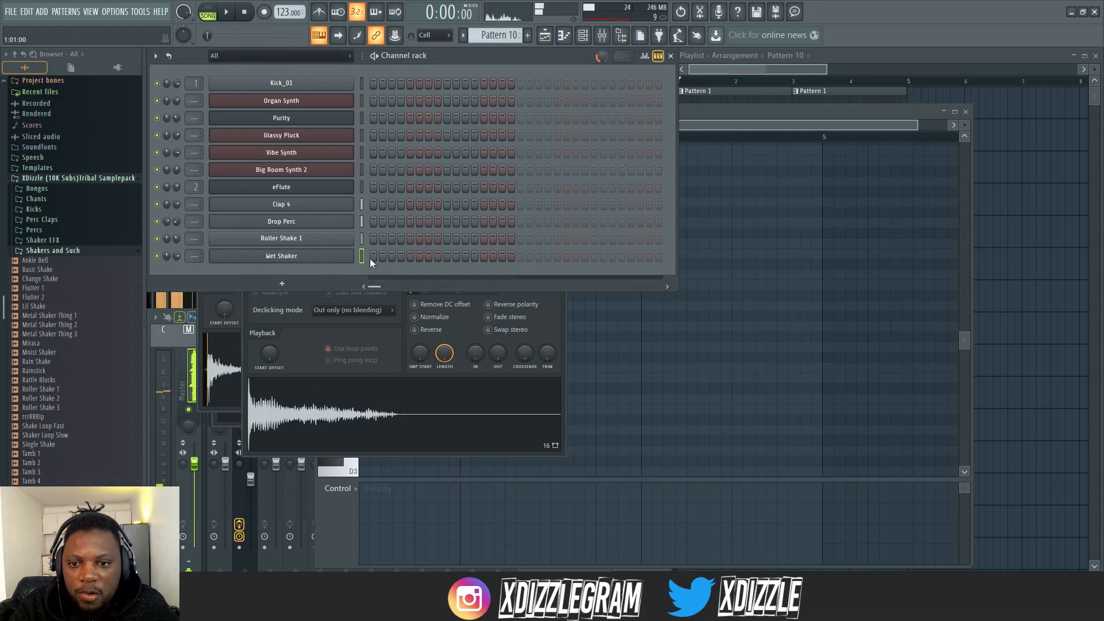
click(902, 68)
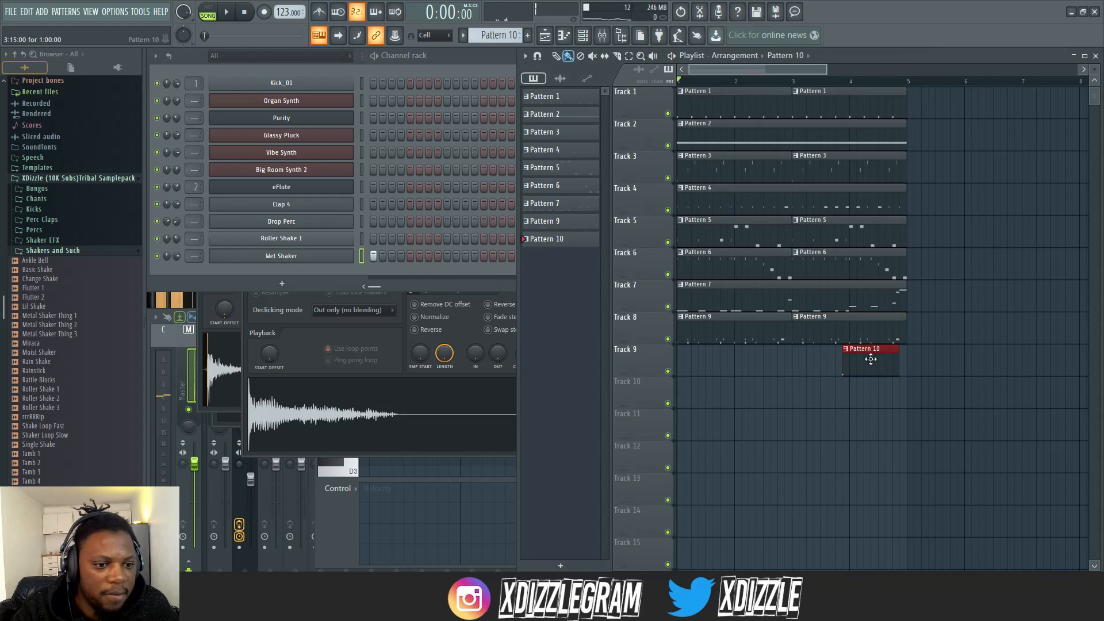
Step: Duplicate the whole four-bar arrangement to bars 5 to 8 and delete the first Pattern 10 clip at bar 4
drag(947, 334, 669, 101)
key(ctrl+b)
scroll(828, 83, down, 4)
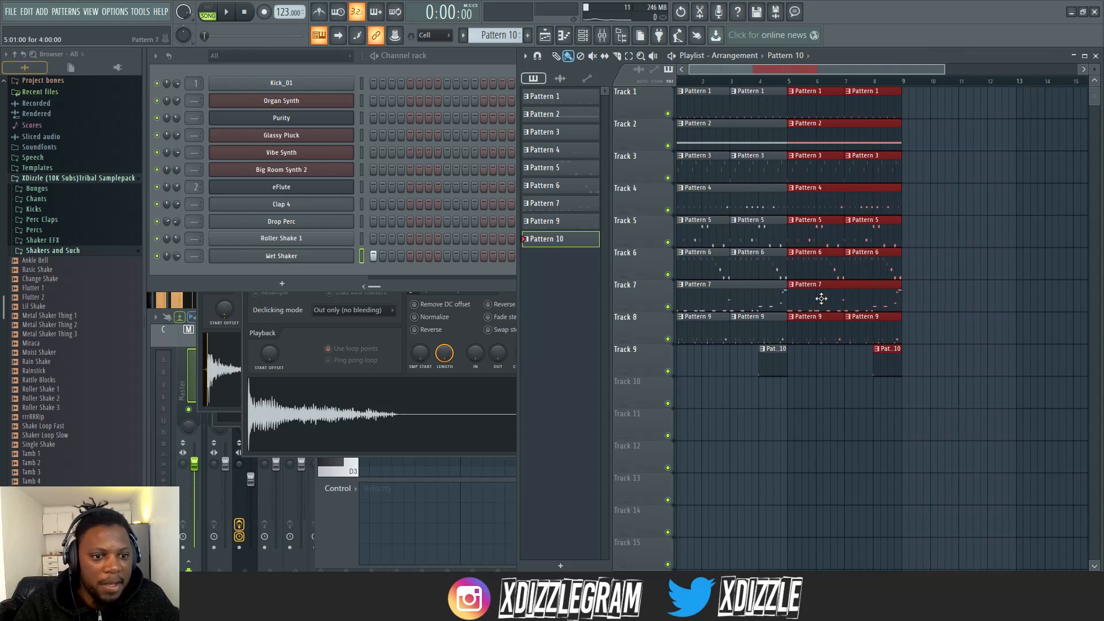
right_click(768, 362)
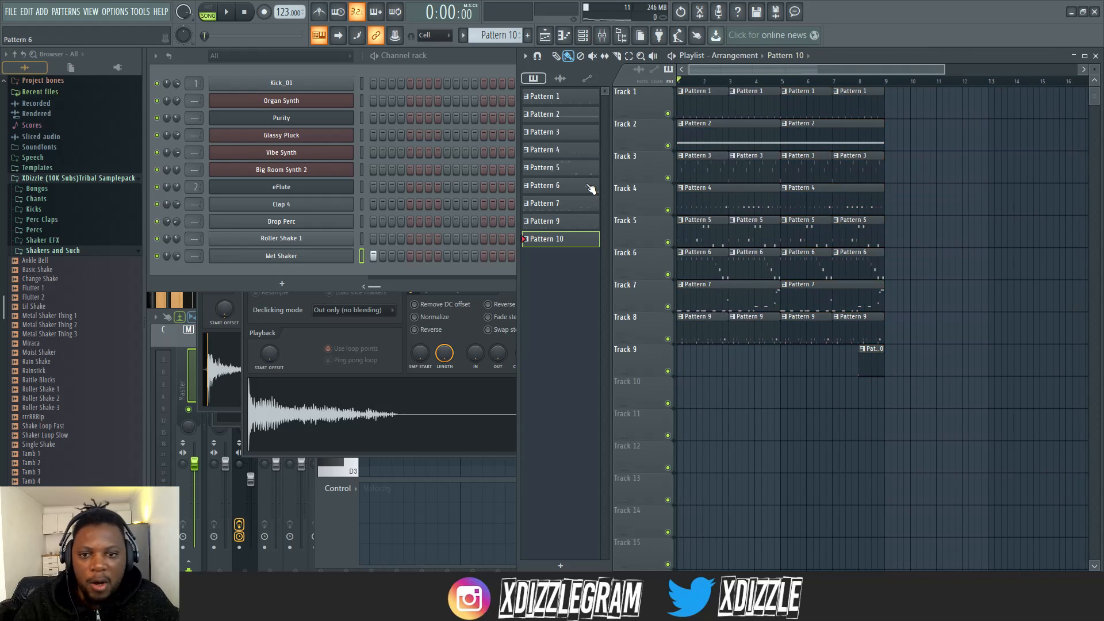
Step: Add Tom 5 from the Toms folder as a new channel and record a live rhythm for it into a new Pattern 11
click(466, 64)
key(KP_Add)
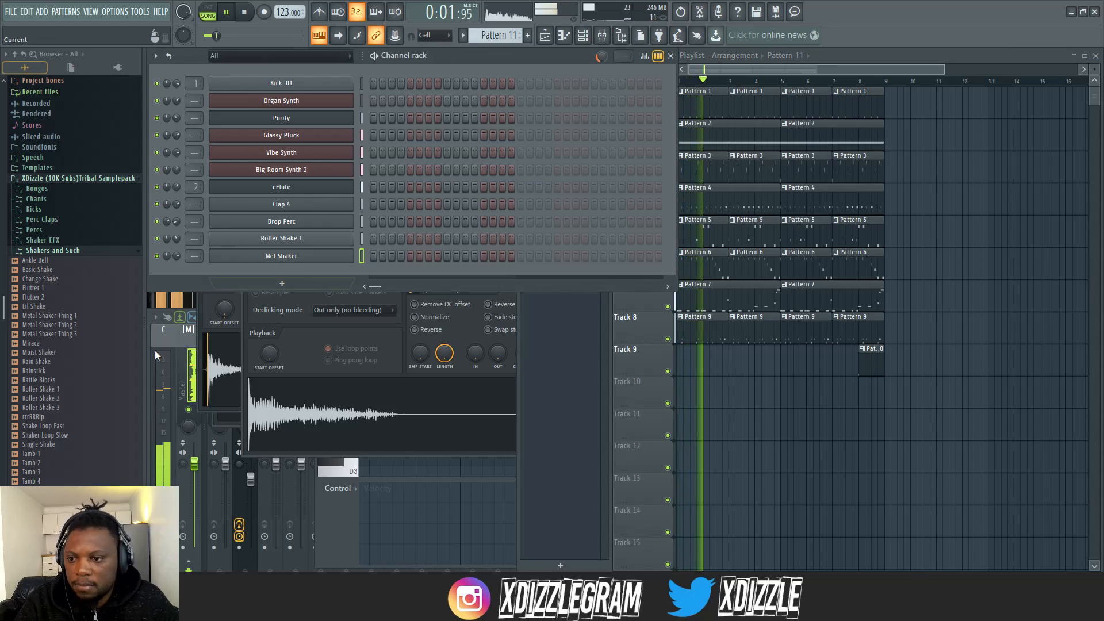
click(47, 364)
click(60, 251)
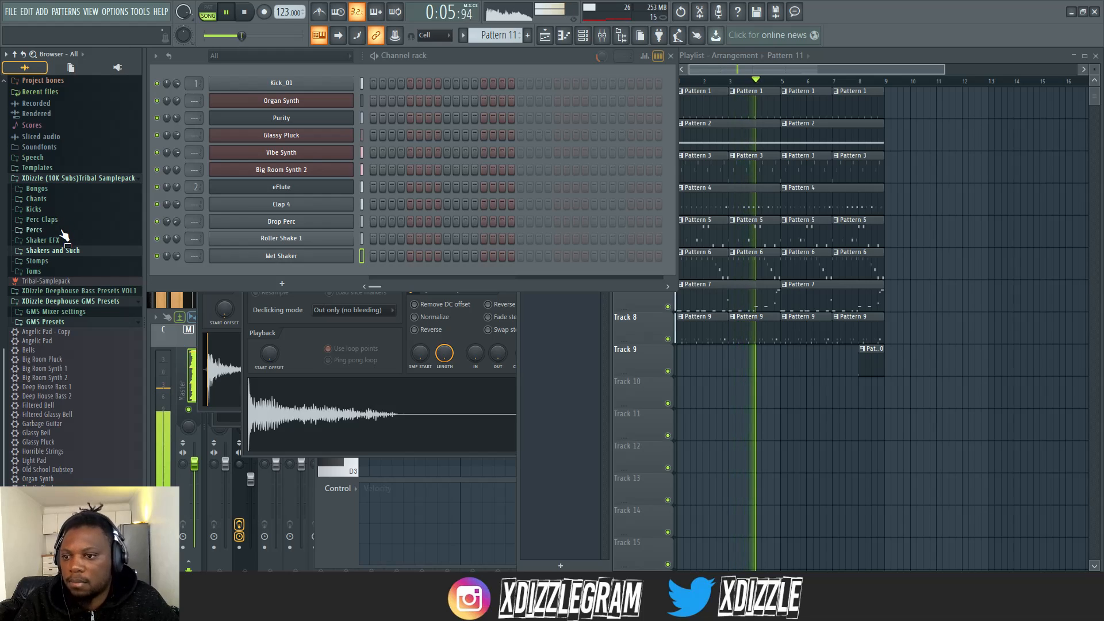
click(34, 271)
click(35, 291)
key(space)
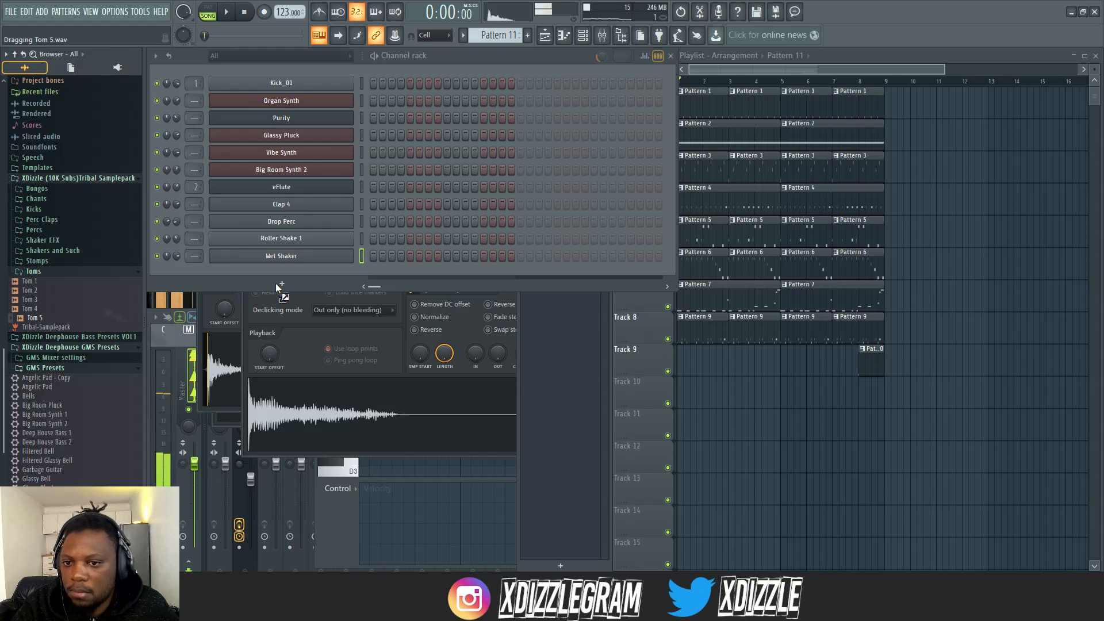
drag(276, 284, 275, 271)
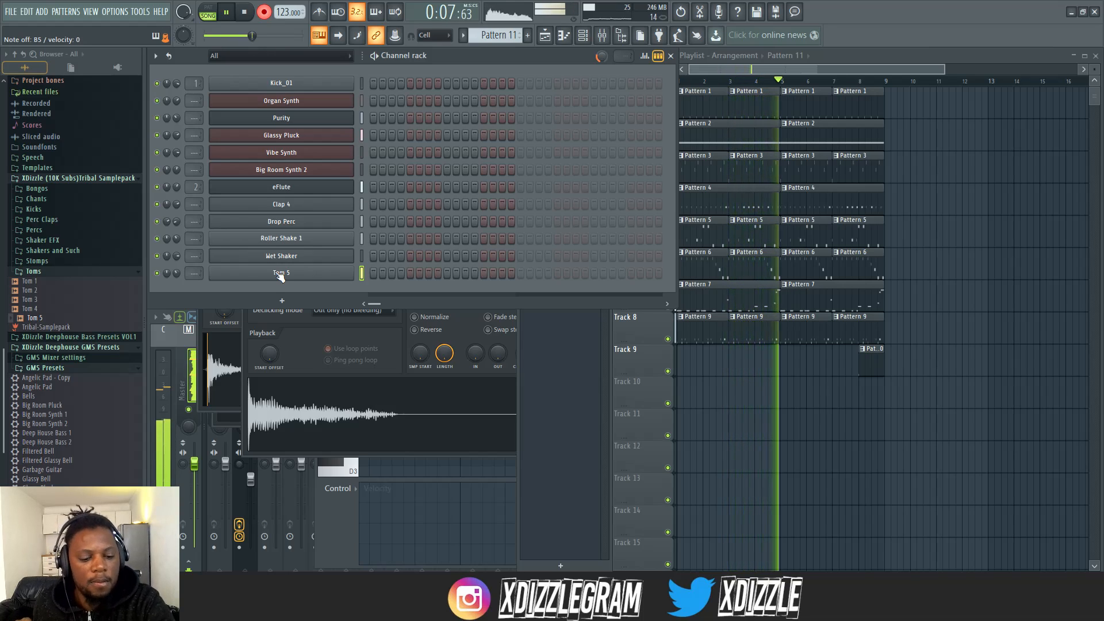
key(space)
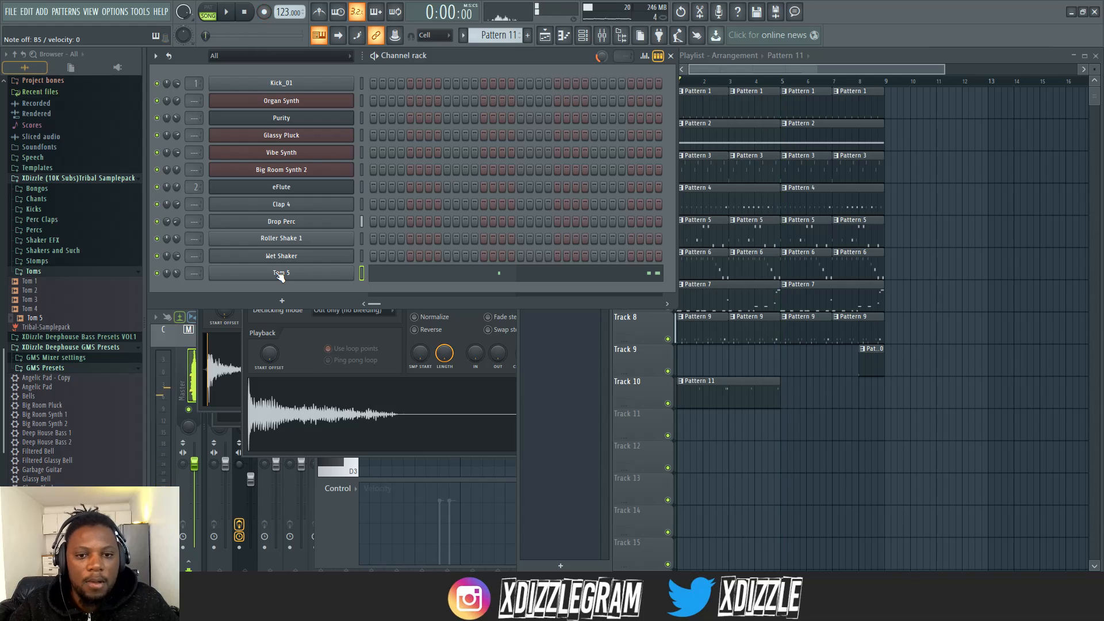
Step: Repeat the Pattern 11 clip on Track 10 at bar 5 and quantize the recorded Tom 5 notes in the piano roll
click(787, 398)
click(442, 280)
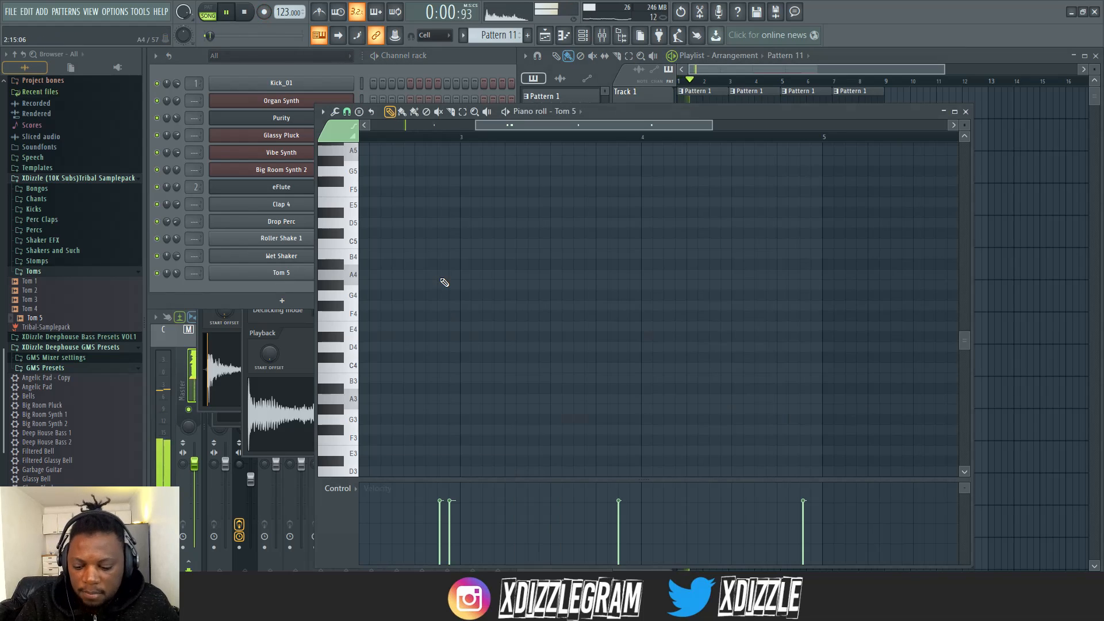
click(363, 68)
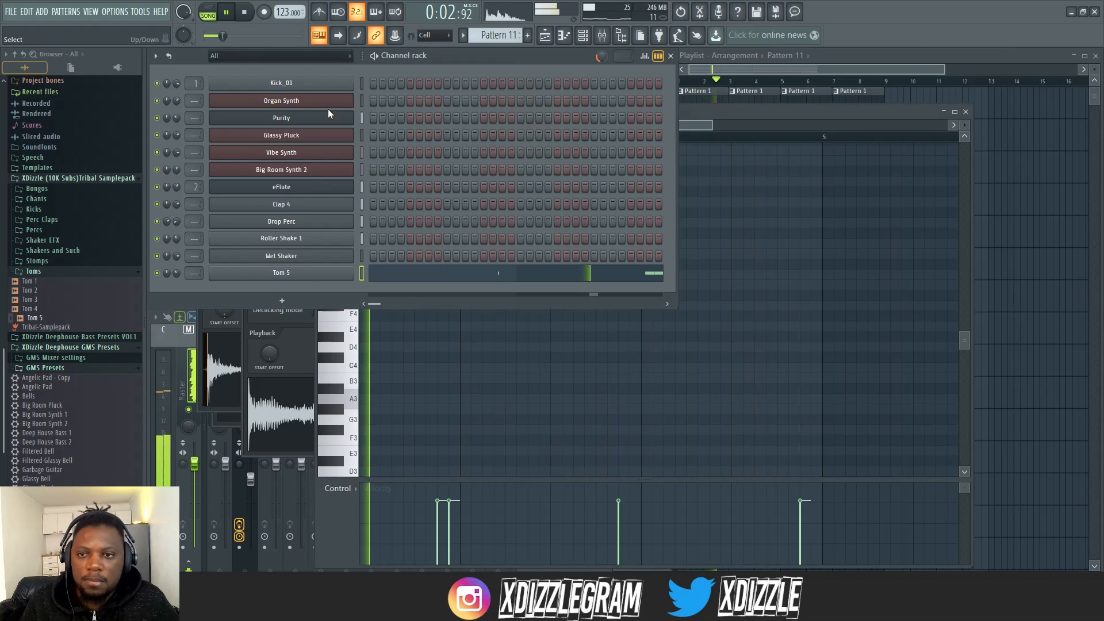
Step: Add Jay-Z Stomp Kick from the Stomps folder as a new channel and move its settings window clear of the channel list
click(48, 273)
key(space)
click(38, 262)
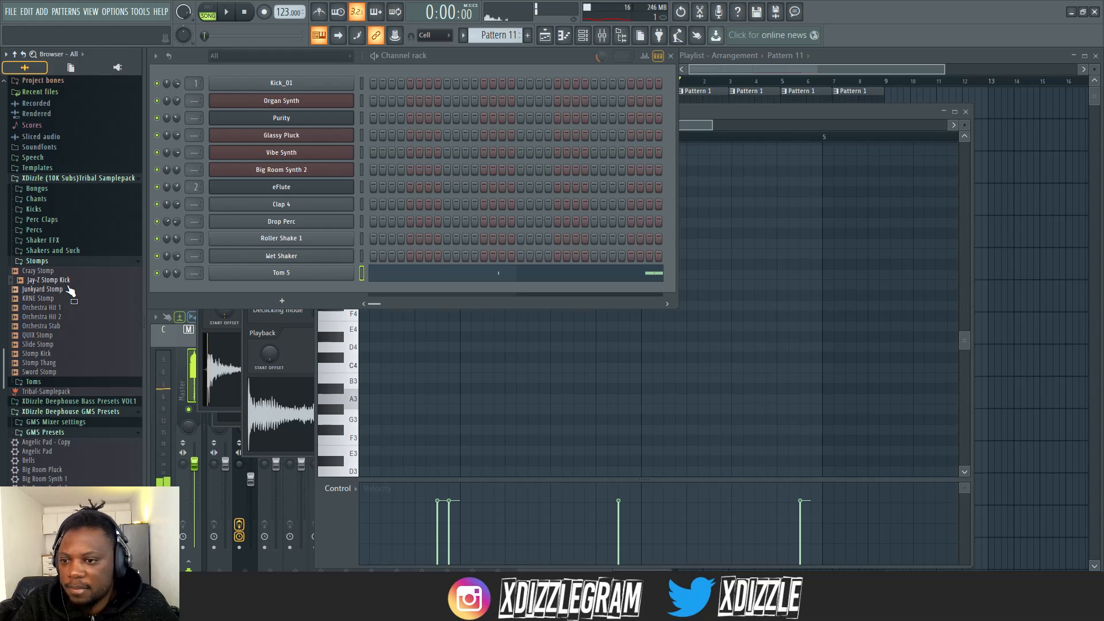
right_click(69, 281)
click(112, 292)
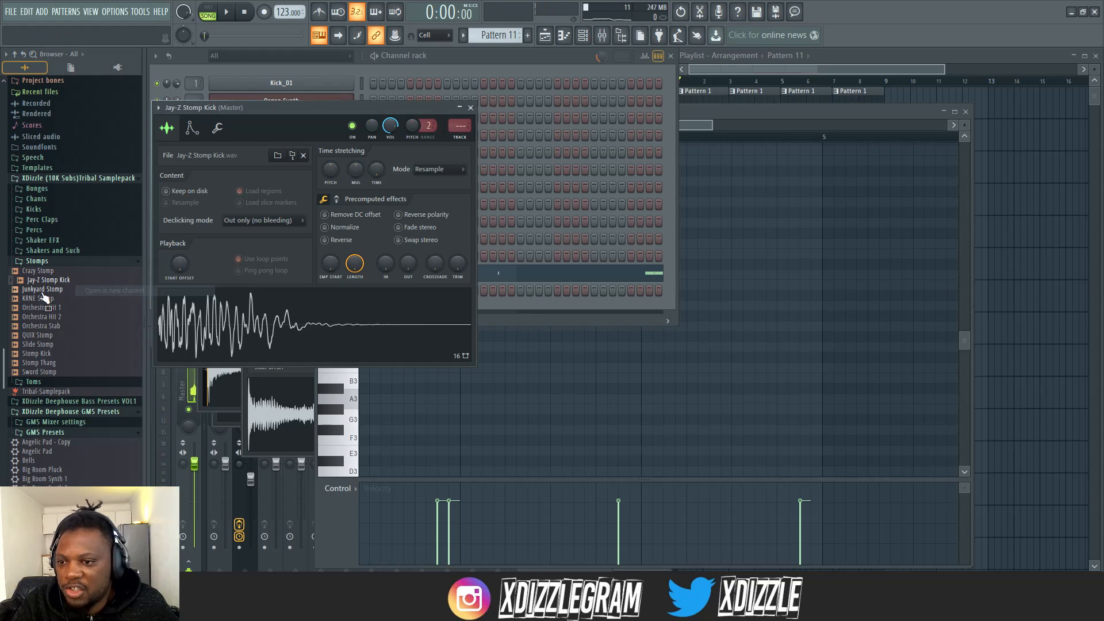
drag(309, 112, 648, 244)
Step: Switch back to Pattern 9 and record a live Jay-Z Stomp Kick rhythm into it
key(space)
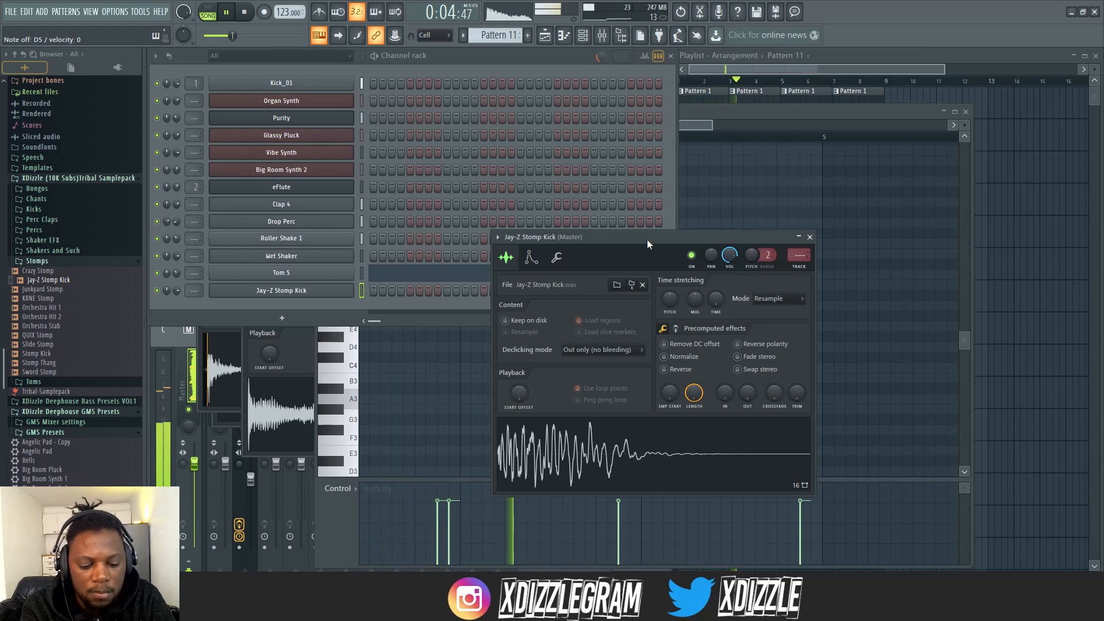
key(KP_Subtract)
key(KP_Subtract)
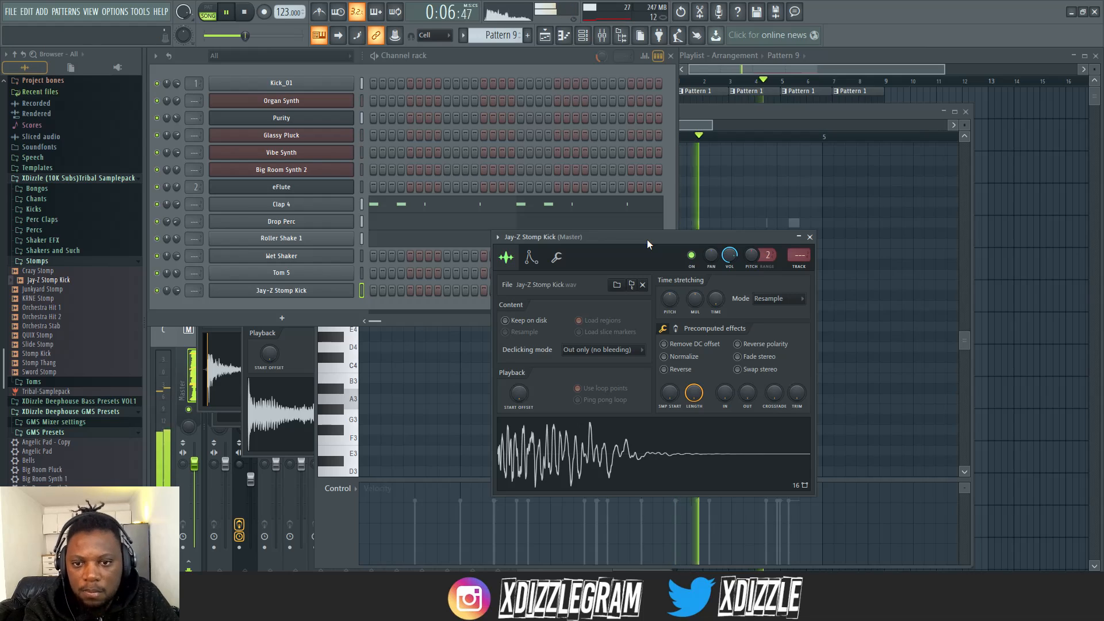
key(KP_Subtract)
key(KP_Subtract)
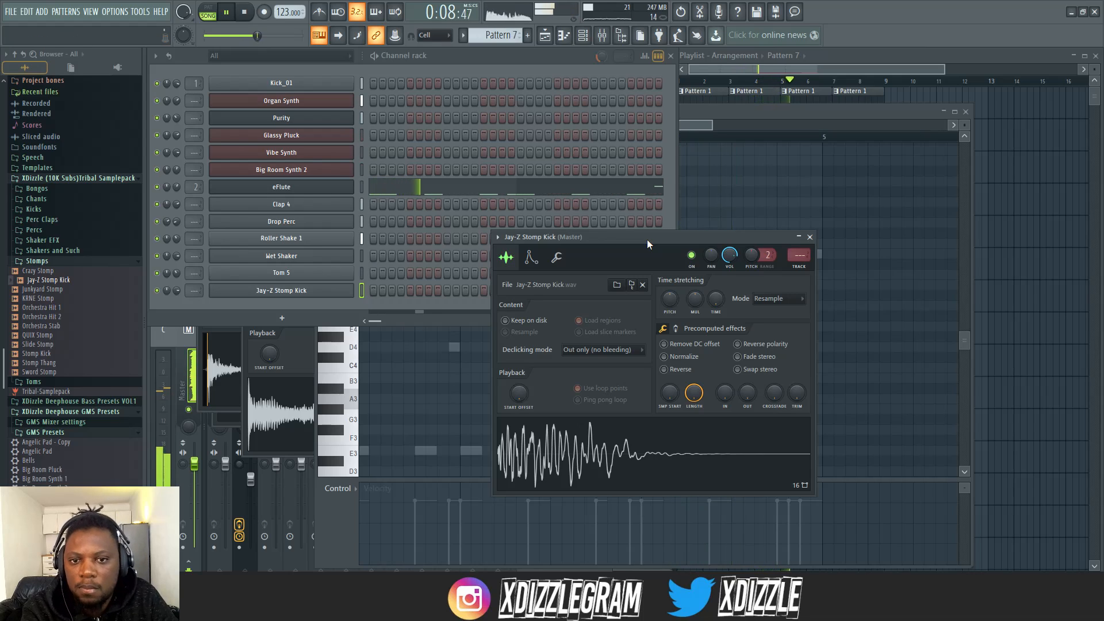
key(KP_Add)
key(KP_Add)
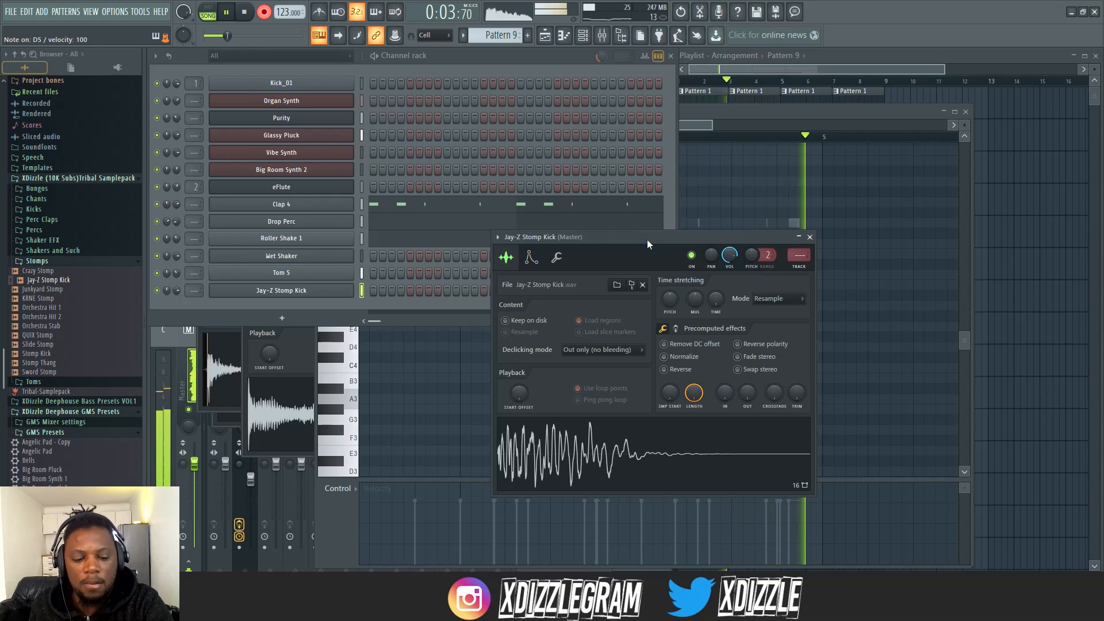
key(space)
Step: Quantize the recorded Jay-Z Stomp Kick notes in the piano roll and play the arrangement to check them
click(436, 296)
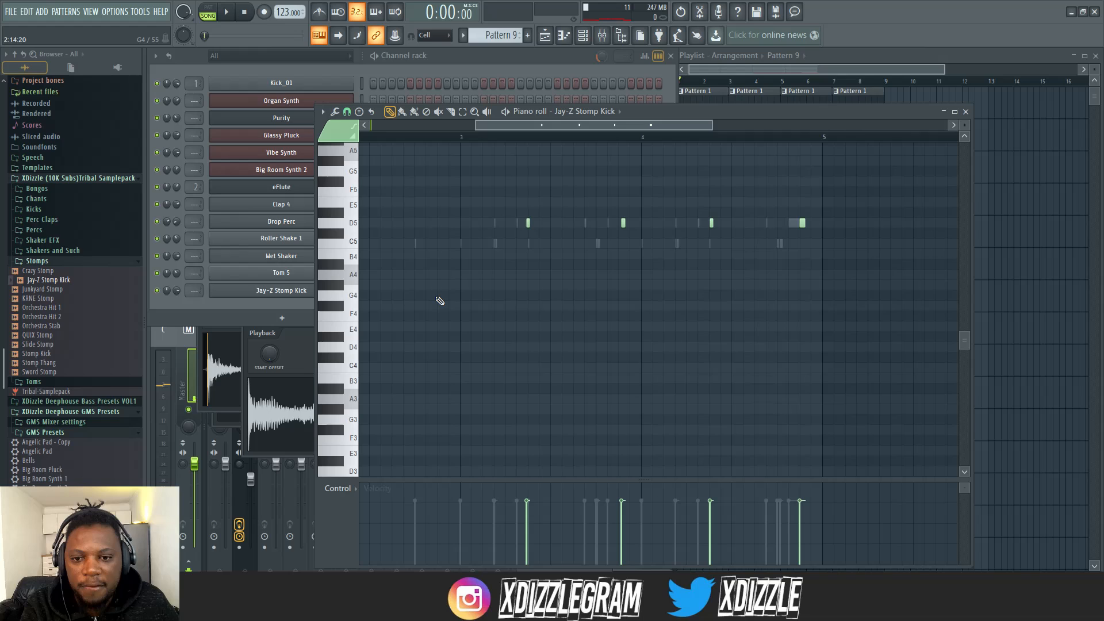
key(alt+q)
key(Return)
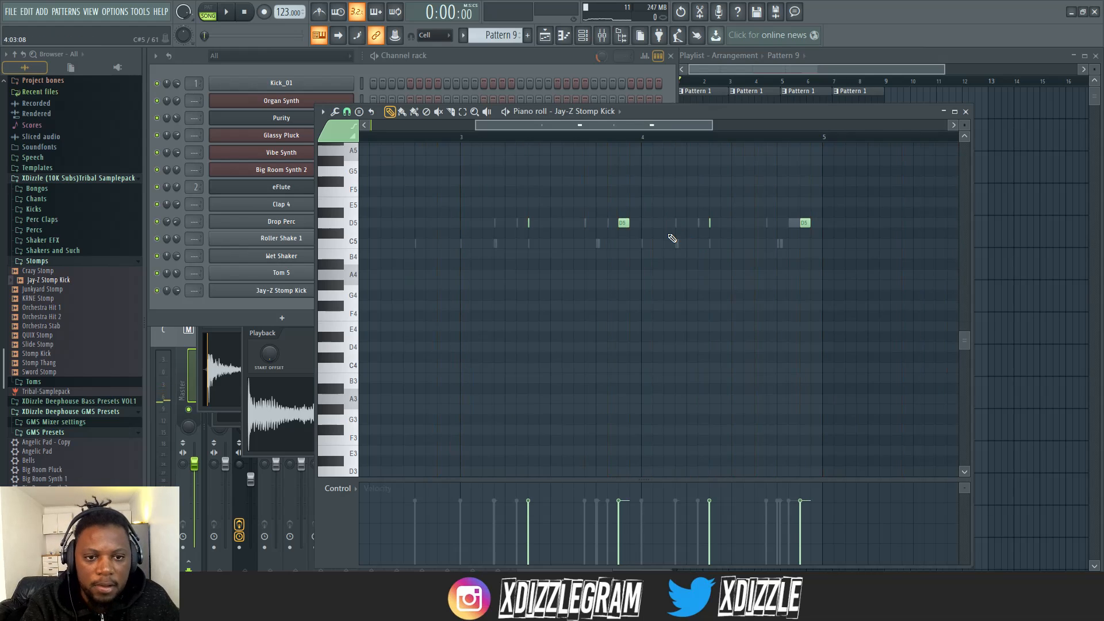
scroll(670, 235, up, 6)
scroll(670, 235, down, 3)
scroll(672, 238, down, 1)
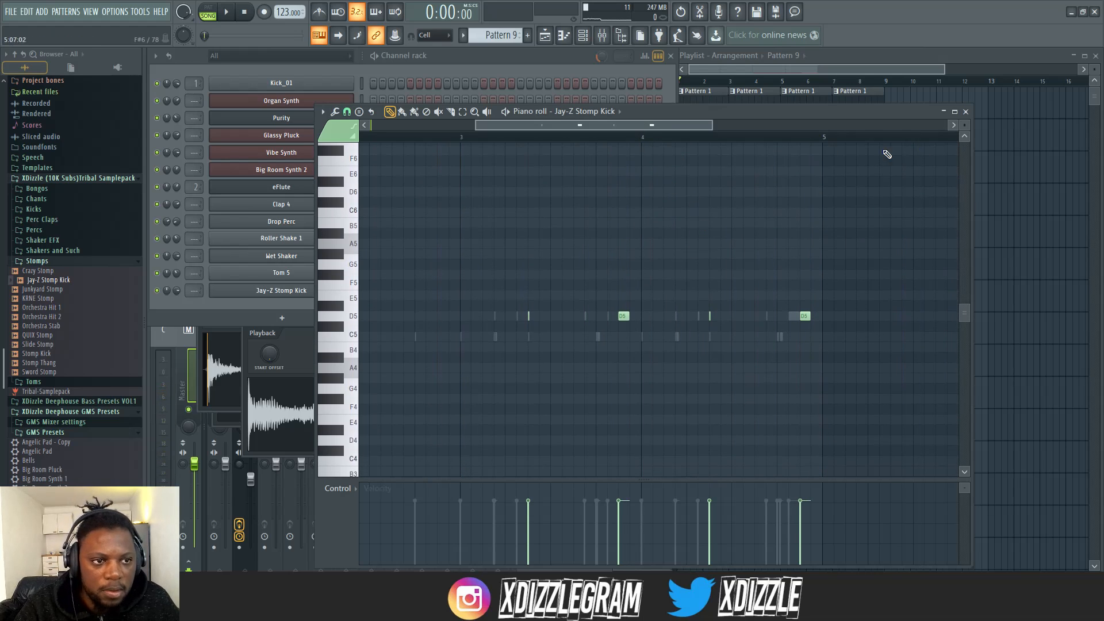
key(space)
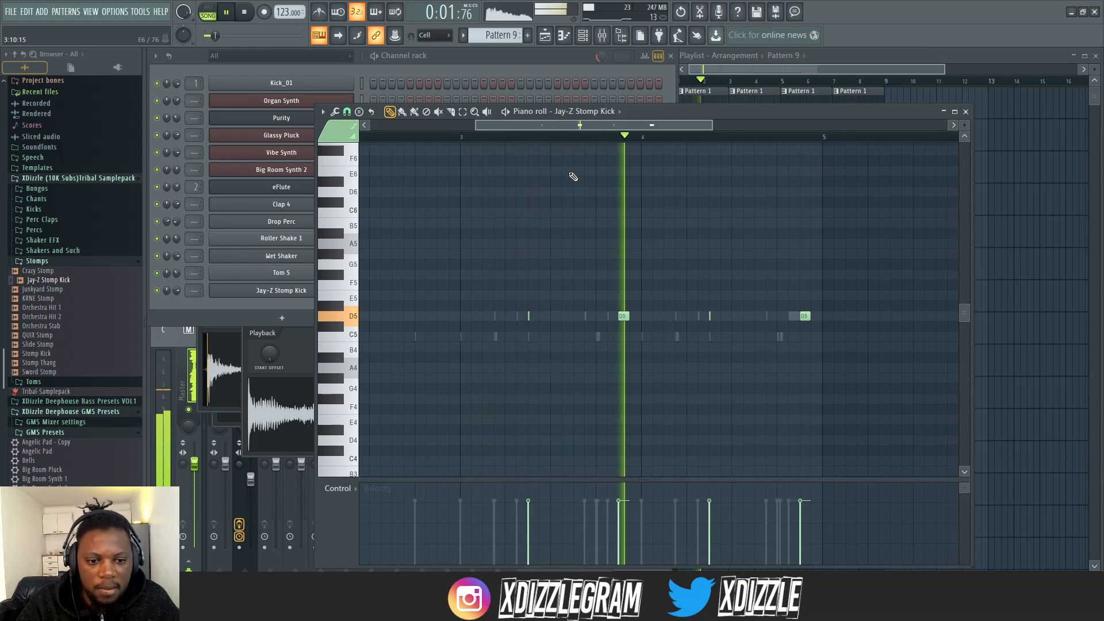
scroll(573, 177, down, 3)
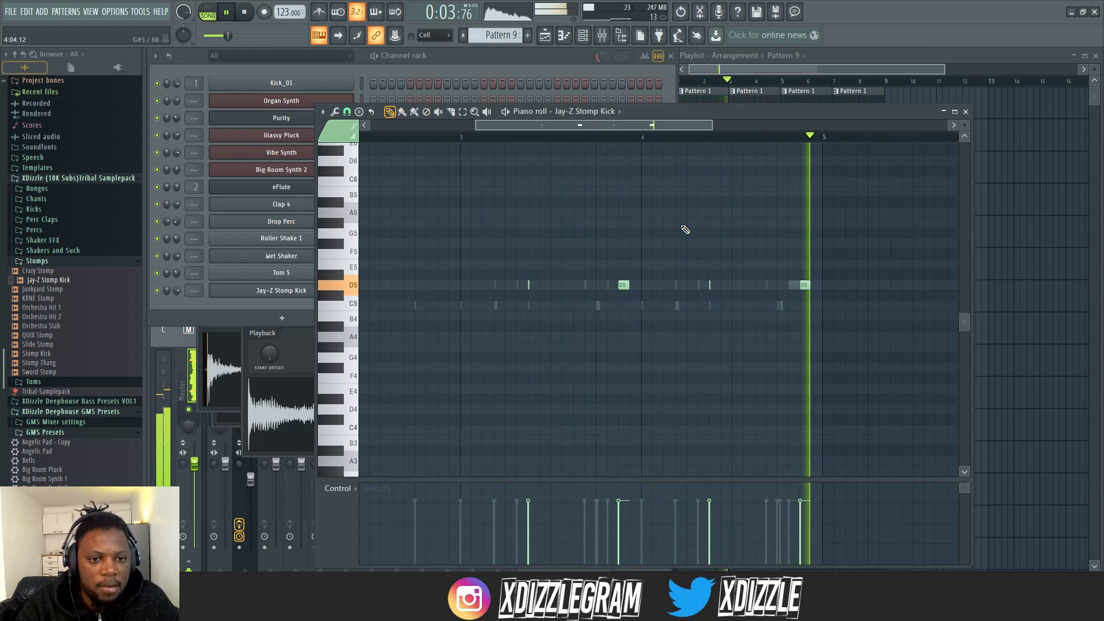
Step: Look through the sample browser for another percussion sound while the arrangement plays
click(520, 57)
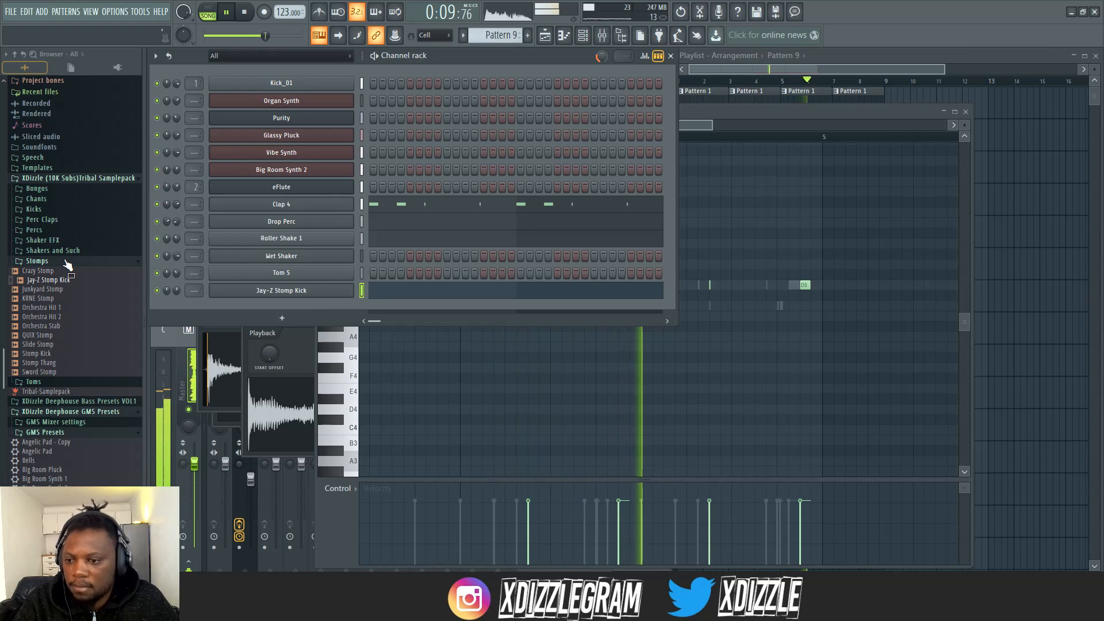
scroll(68, 266, down, 5)
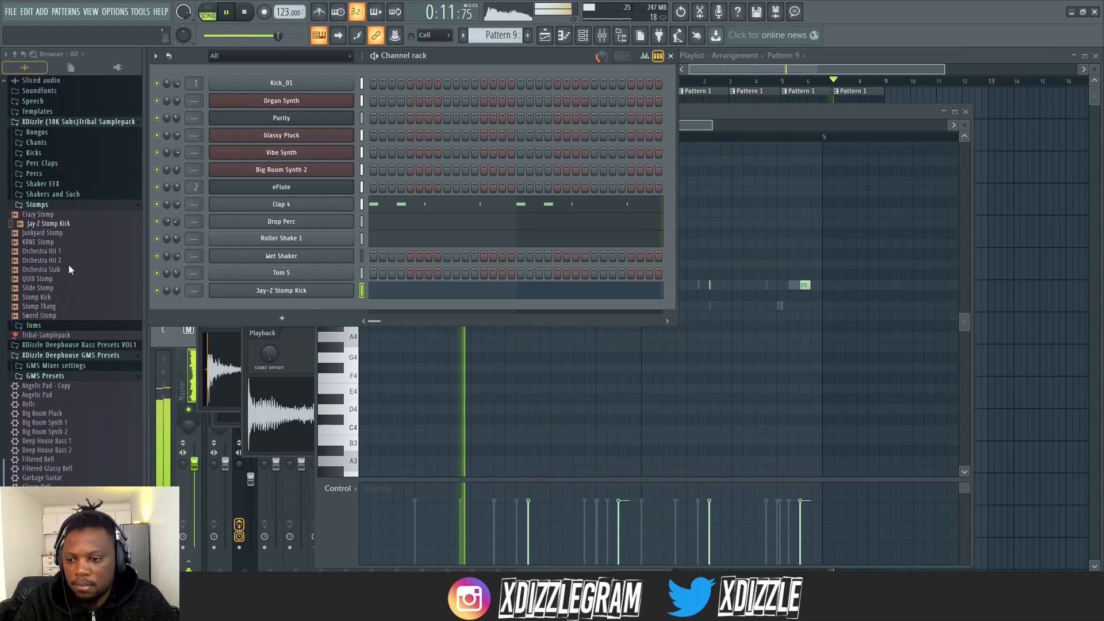
scroll(69, 269, down, 12)
click(834, 60)
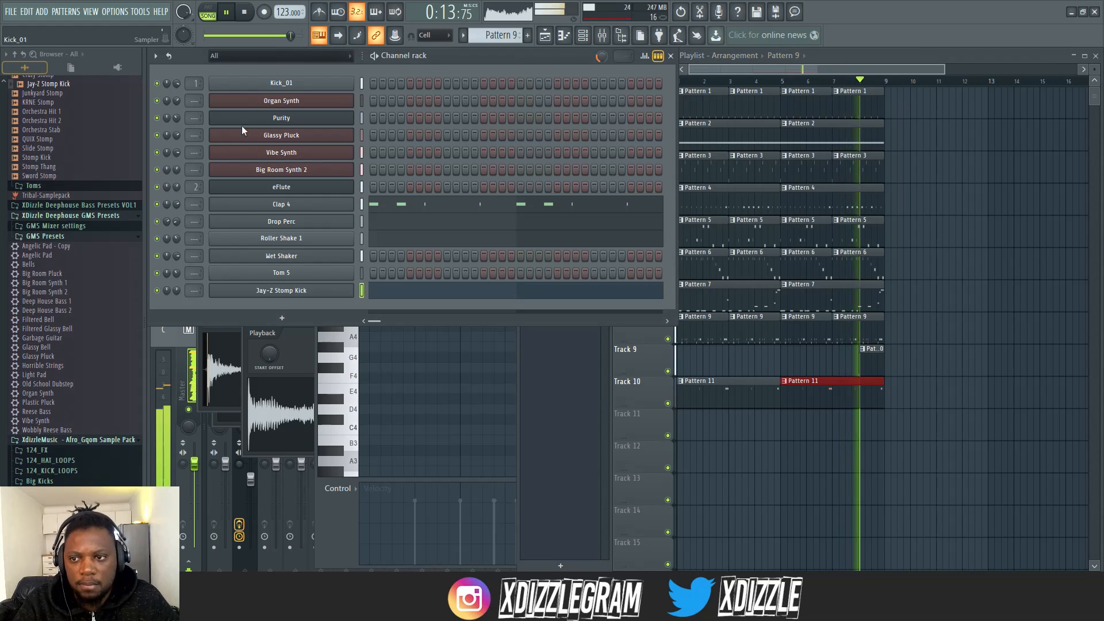
scroll(61, 154, up, 9)
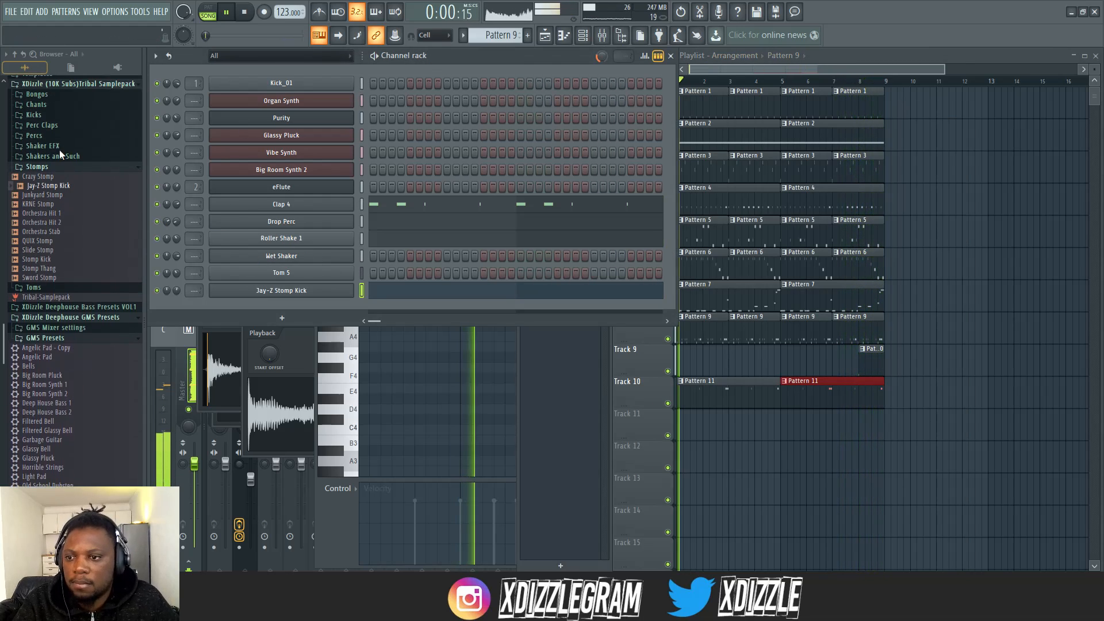
scroll(59, 152, up, 10)
key(space)
Step: Collapse the open sample packs and open the Hi-Hats folder of the XdizzleMusic SA.p House Sample Pack
click(64, 204)
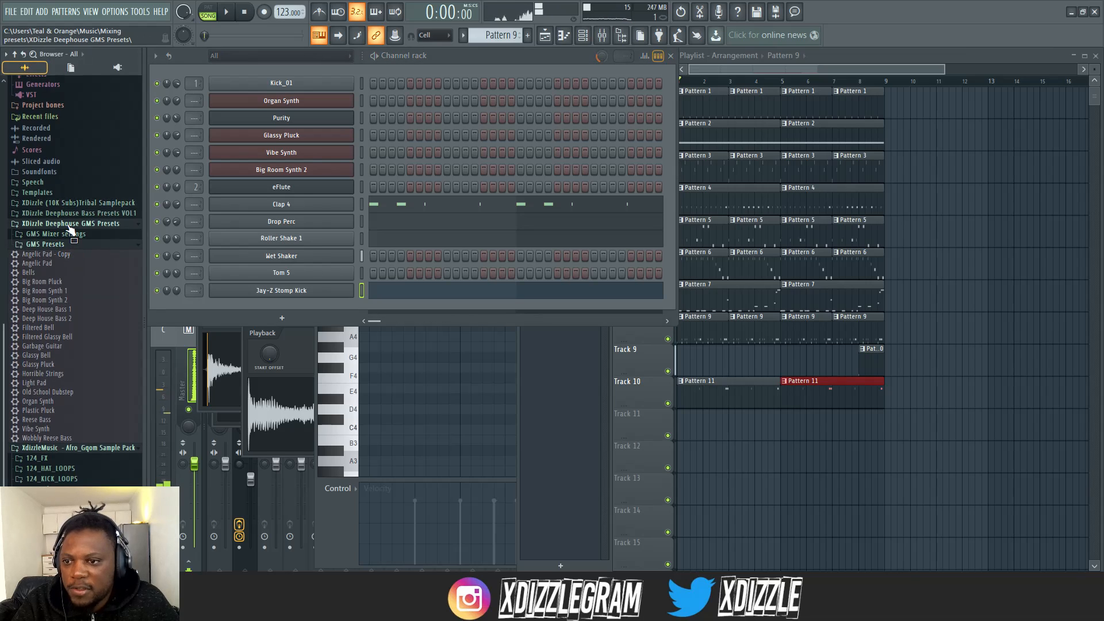
click(67, 224)
scroll(92, 391, up, 18)
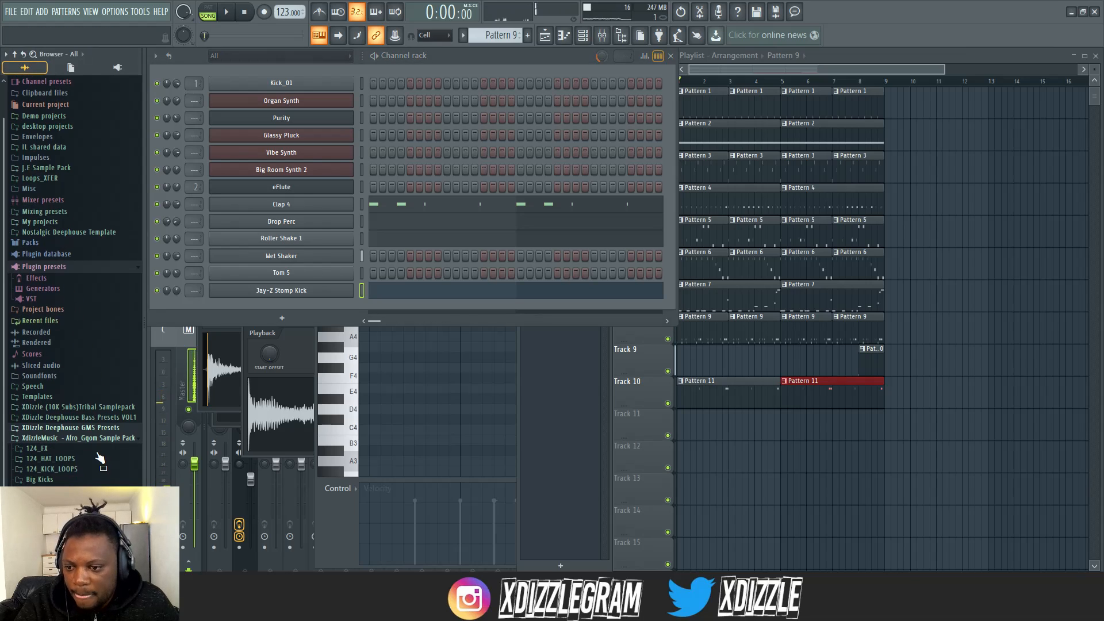
click(63, 442)
scroll(65, 448, up, 3)
click(87, 480)
scroll(46, 453, down, 8)
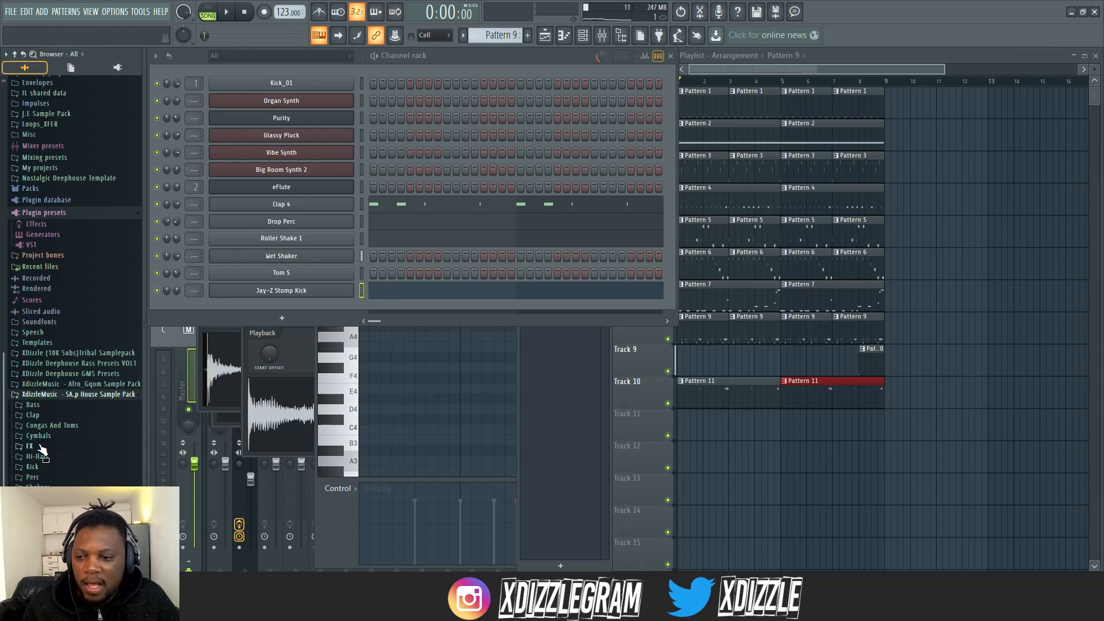
click(48, 450)
scroll(84, 316, down, 12)
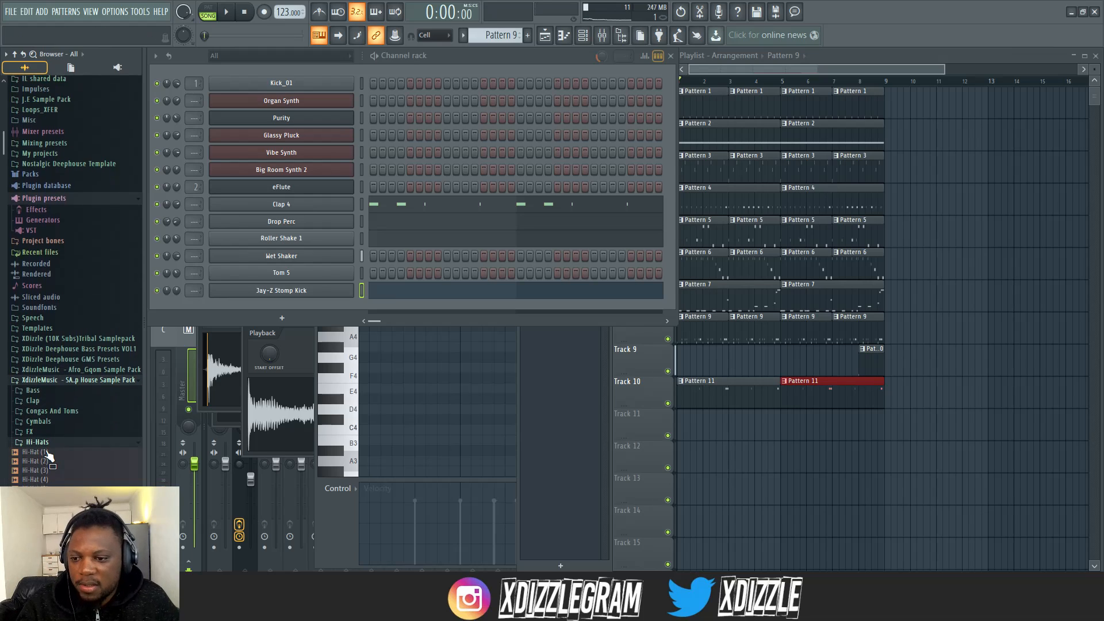
Step: Audition several samples in the Hi-Hats folder and add Hi-Hat (13) as a new channel
scroll(83, 317, down, 3)
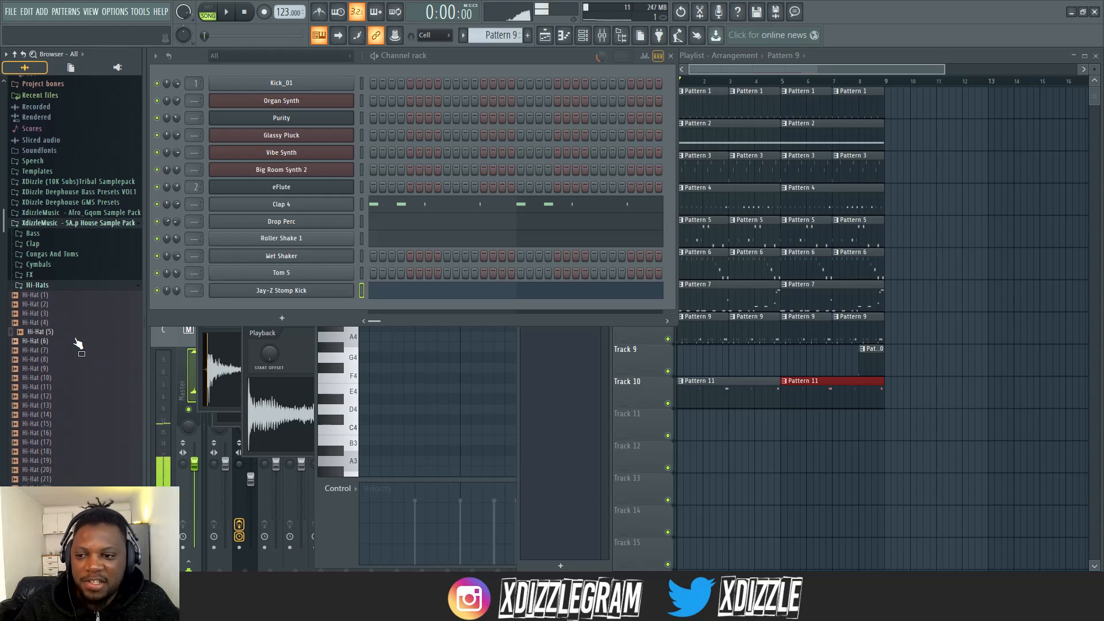
drag(65, 368, 64, 356)
scroll(60, 345, down, 19)
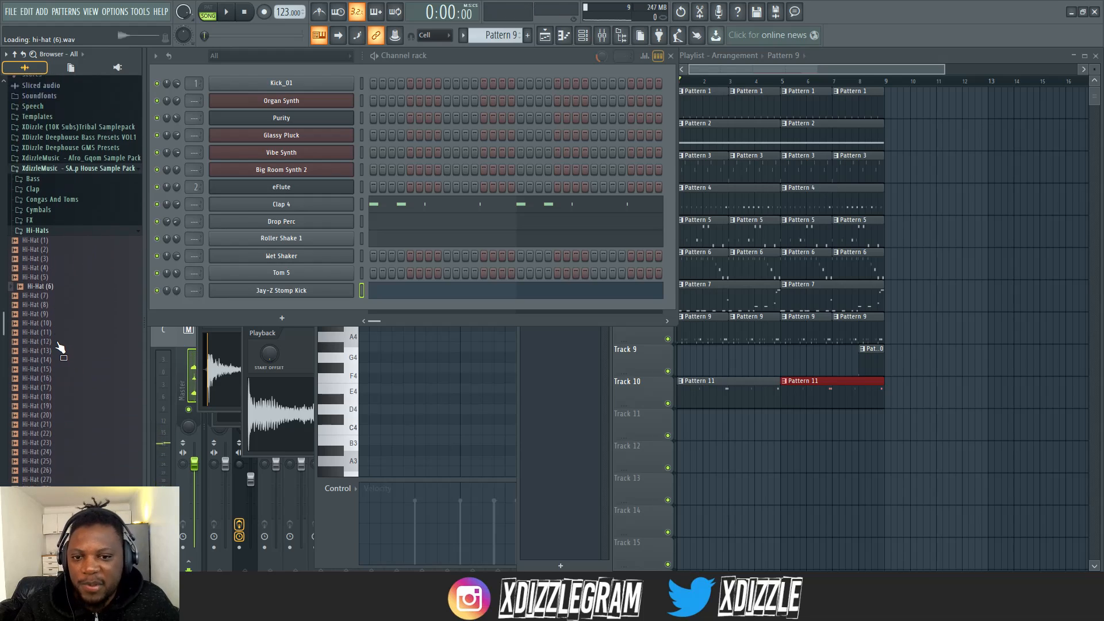
click(61, 243)
scroll(63, 212, down, 6)
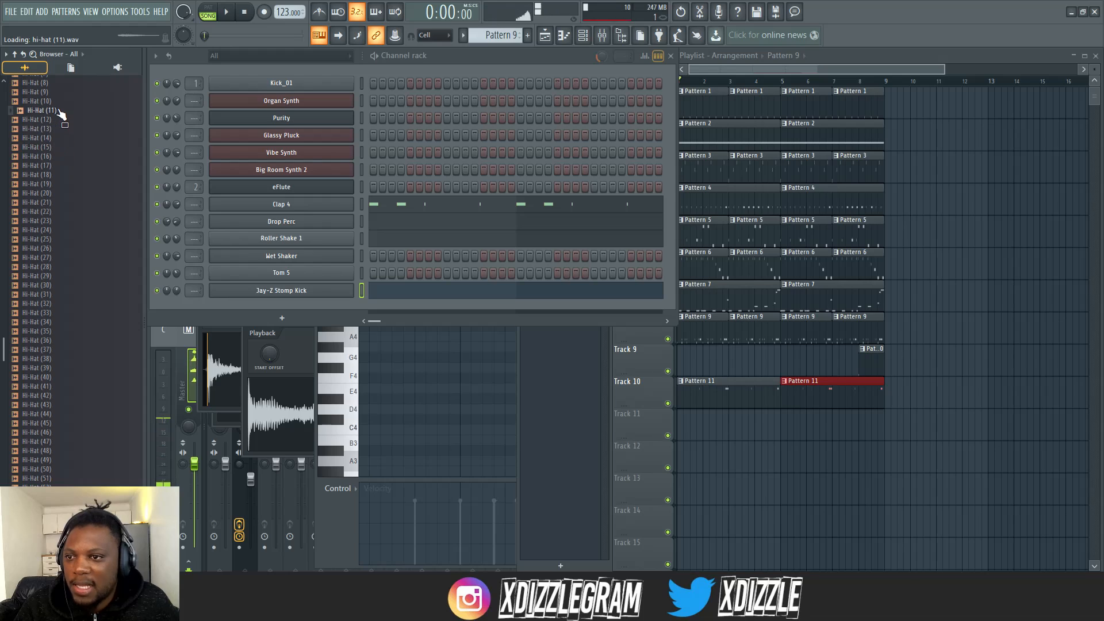
drag(268, 312, 268, 312)
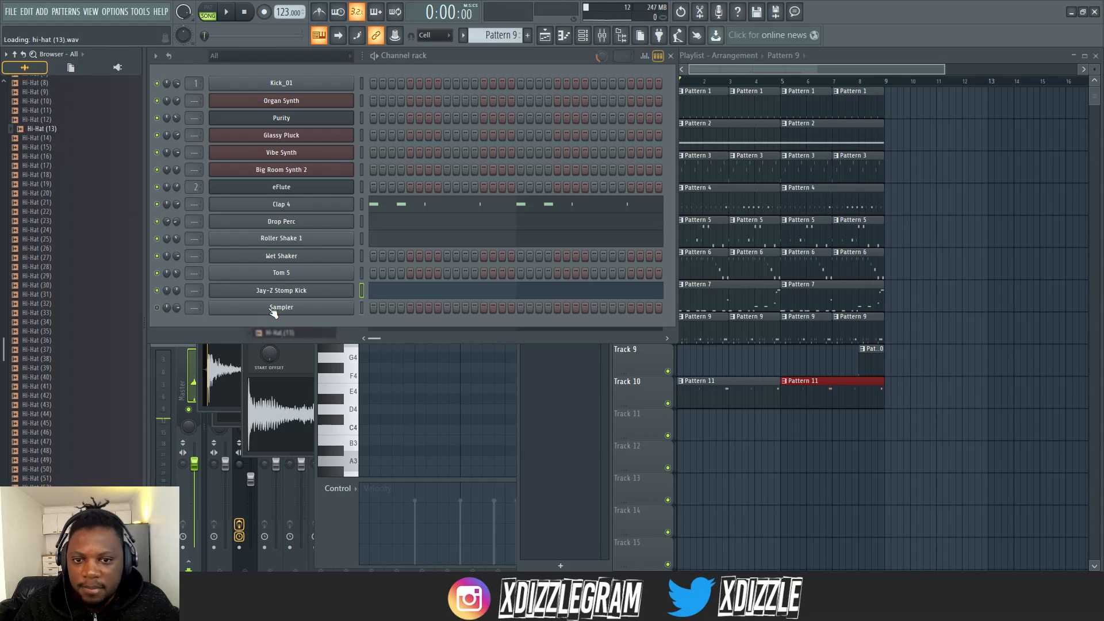
Step: Create Pattern 12 with Hi-Hat (13) on all 16 steps, place it across bars 1 to 8 on Track 11, and play the arrangement
key(F4)
key(F4)
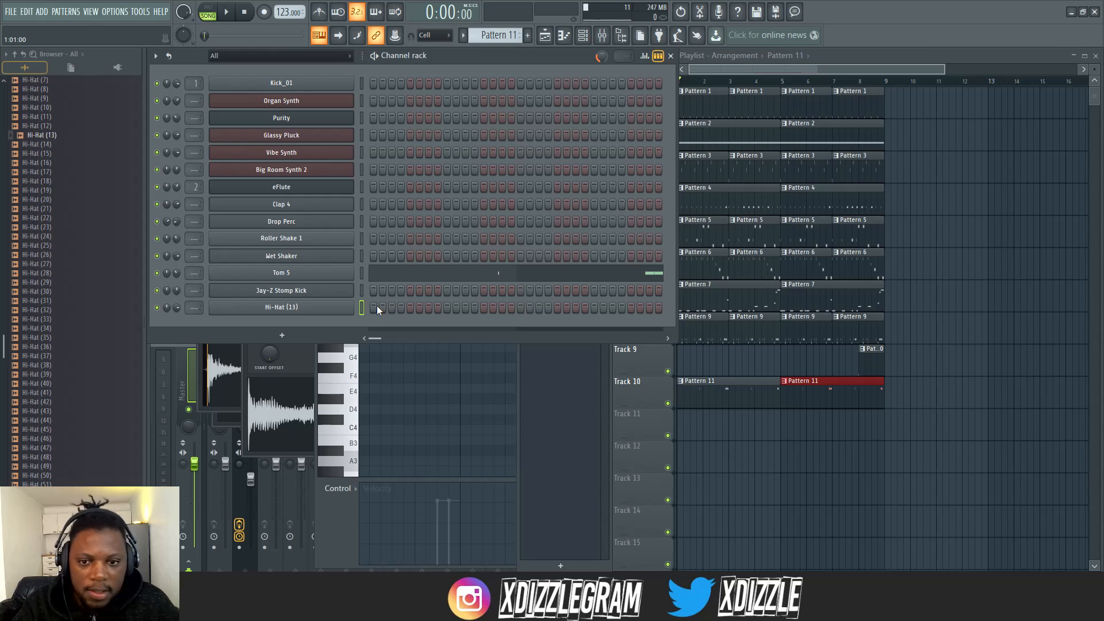
drag(372, 307, 514, 309)
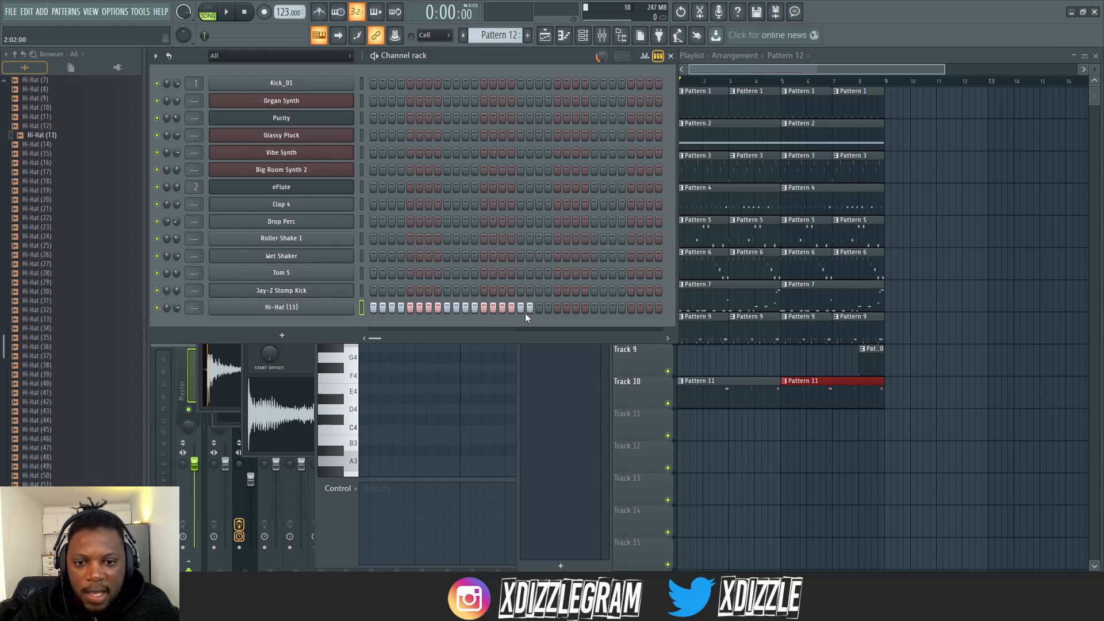
drag(683, 433, 880, 432)
key(space)
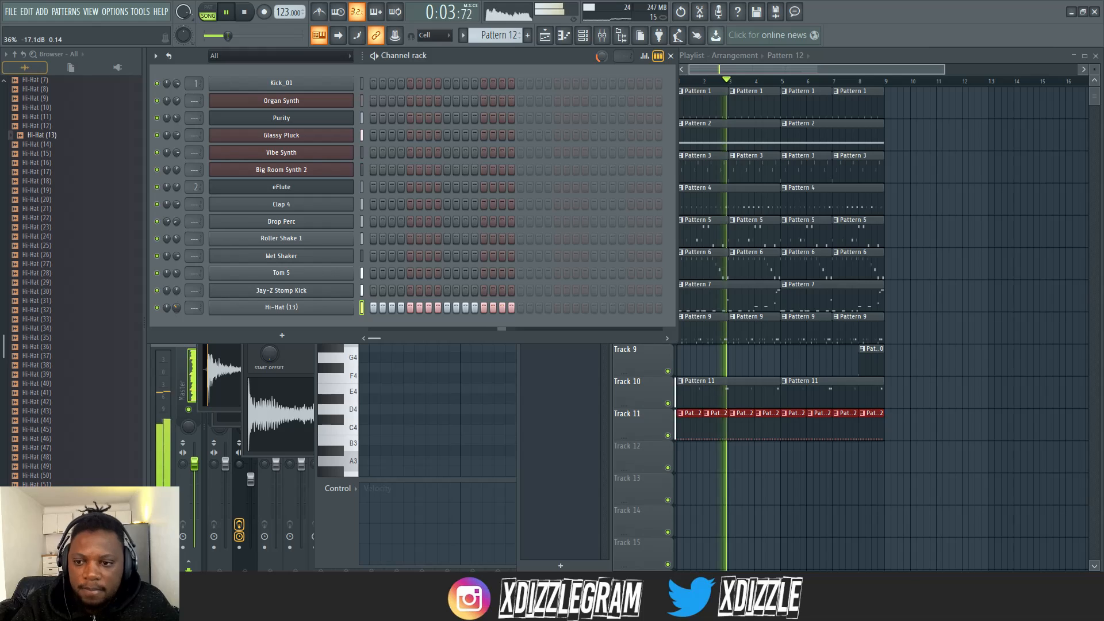
Step: Audition more hi-hats, add Hi-Hat (23) as a channel, and place its hits on steps 1, 4 and 13 of Pattern 12
click(41, 199)
click(40, 227)
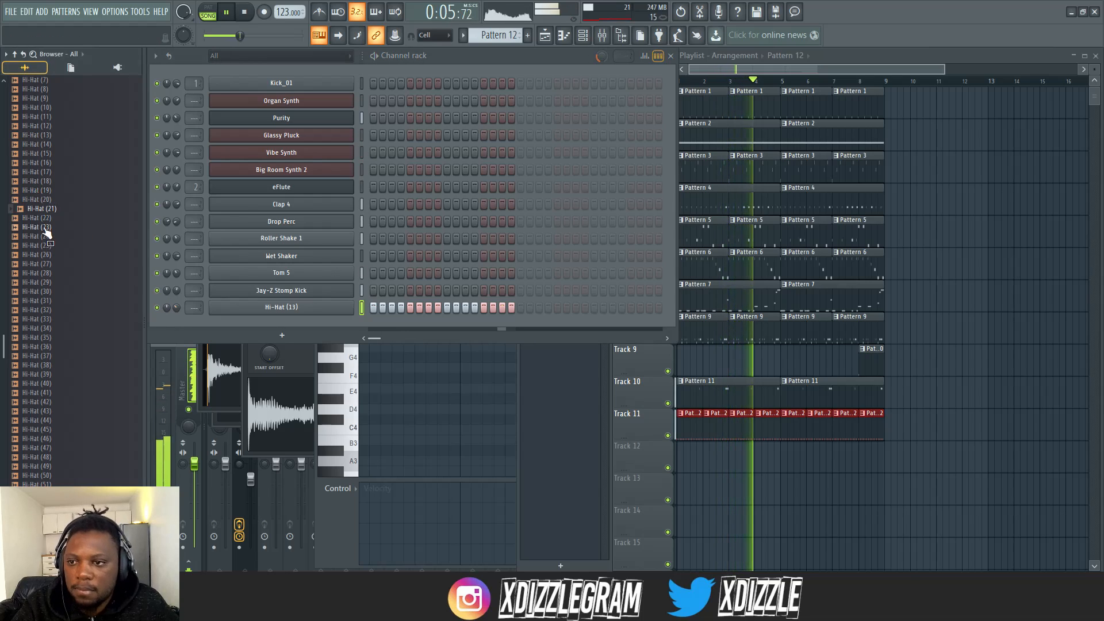
drag(43, 230, 371, 328)
key(space)
click(402, 325)
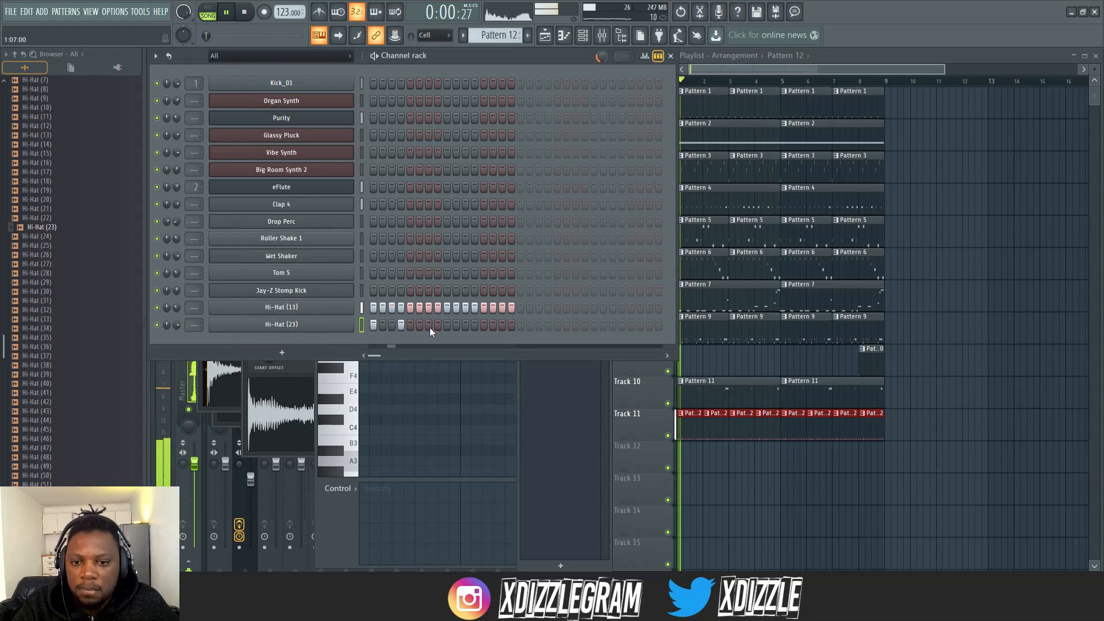
click(493, 325)
click(493, 325)
click(484, 325)
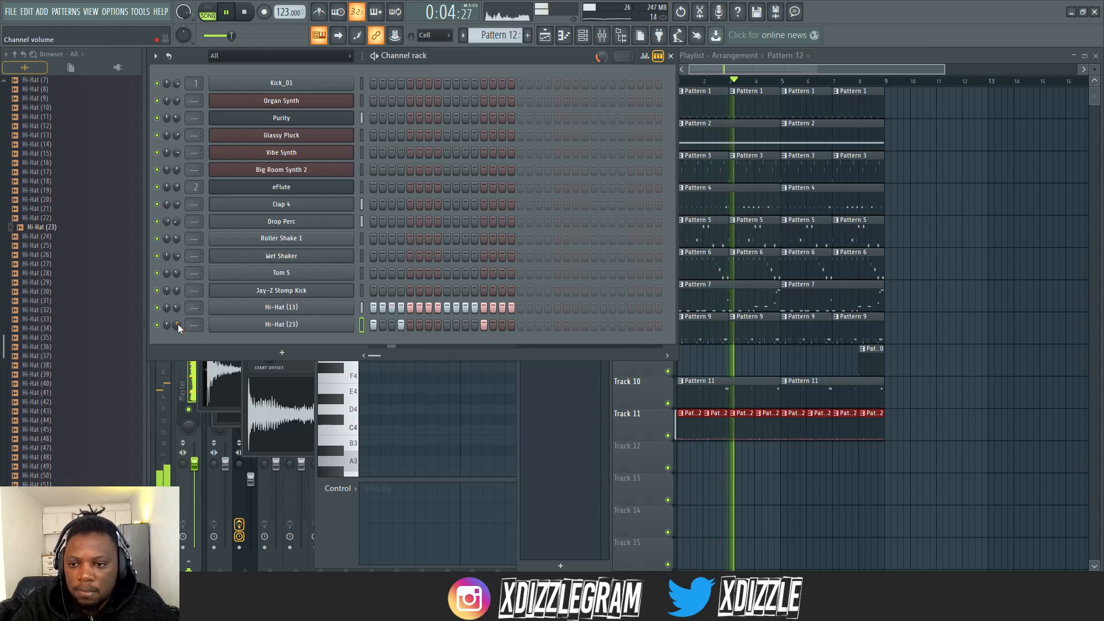
Step: Add Hi-Hat (32) as a channel and place its hits on steps 7 and 15 of Pattern 12
drag(40, 311, 290, 341)
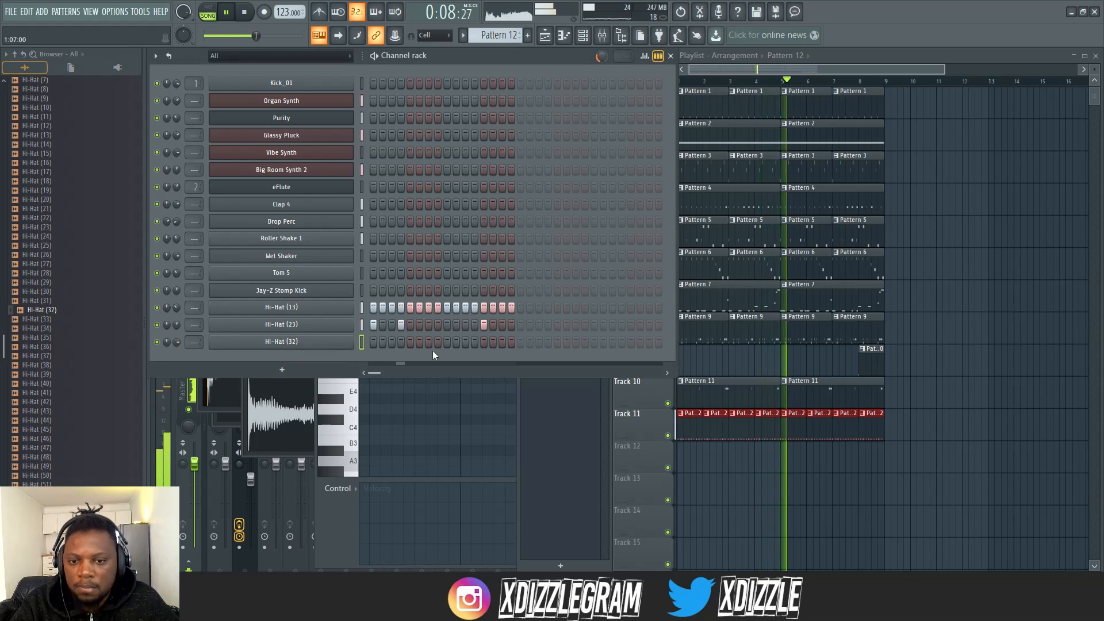
click(429, 342)
click(503, 342)
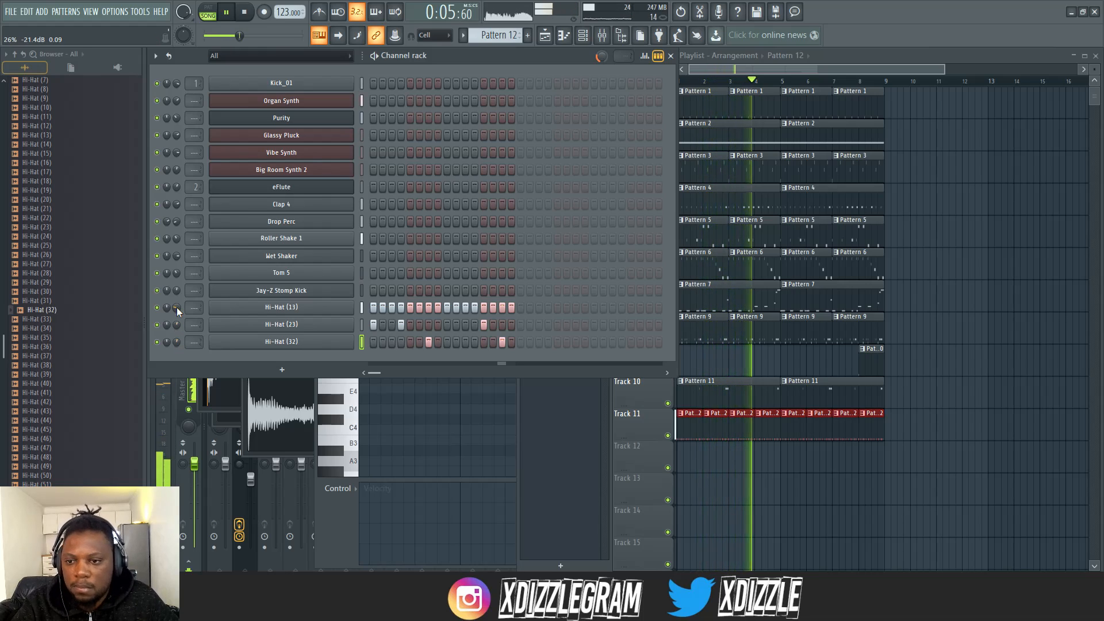
Step: Stop playback, create Pattern 13, and load the Wobbly Reese Bass preset from the XDizzle Deephouse GMS Presets folder into a new channel
scroll(64, 292, up, 10)
scroll(64, 294, up, 4)
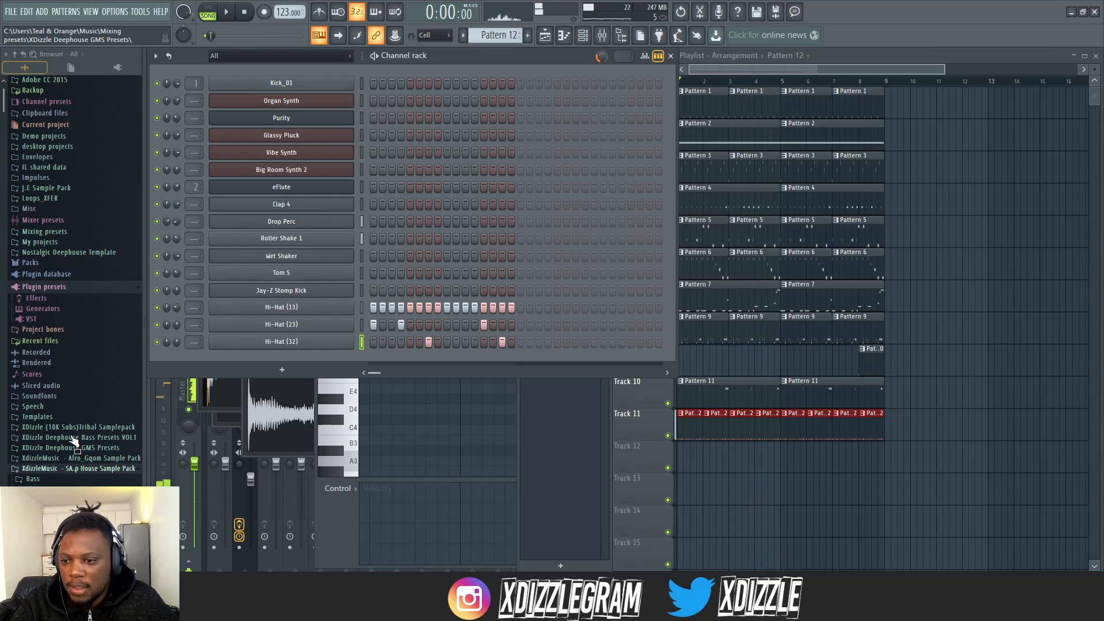
key(space)
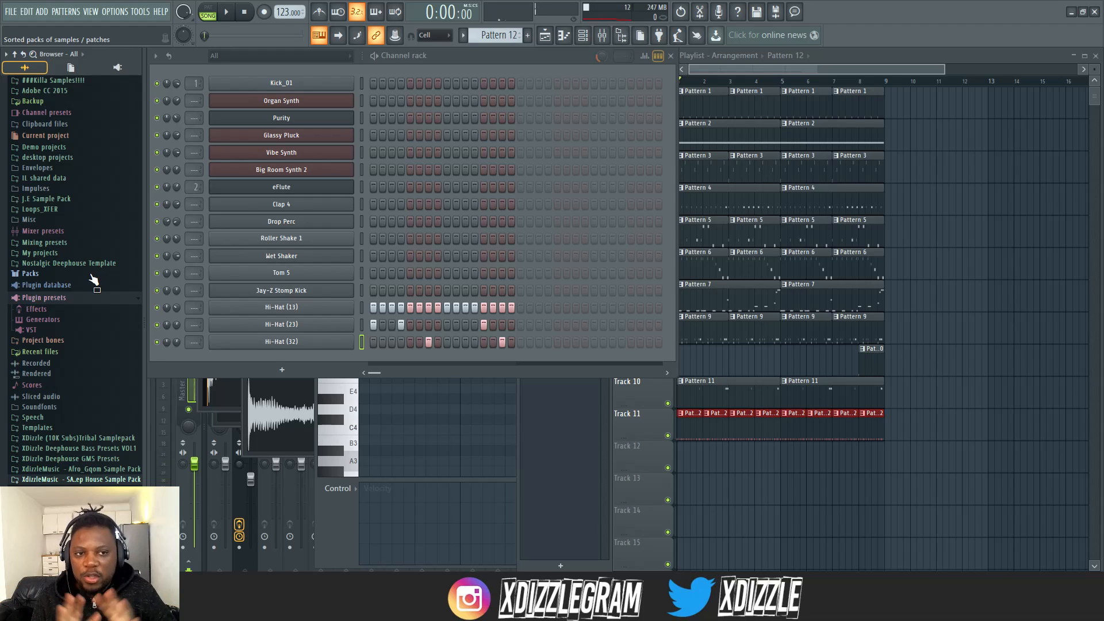
click(854, 67)
key(F4)
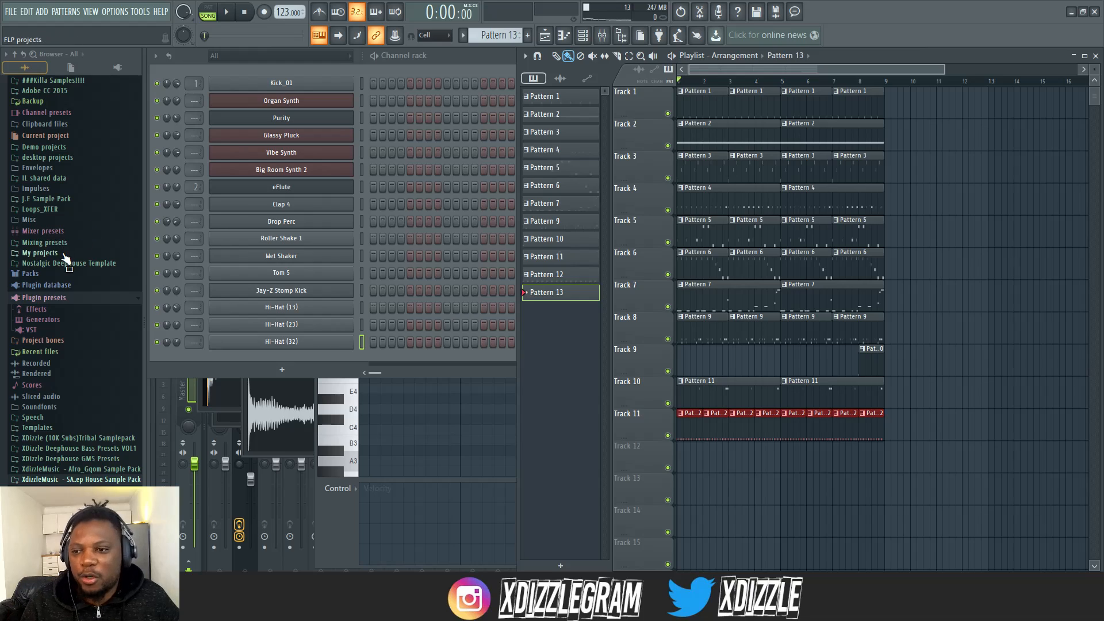
click(111, 459)
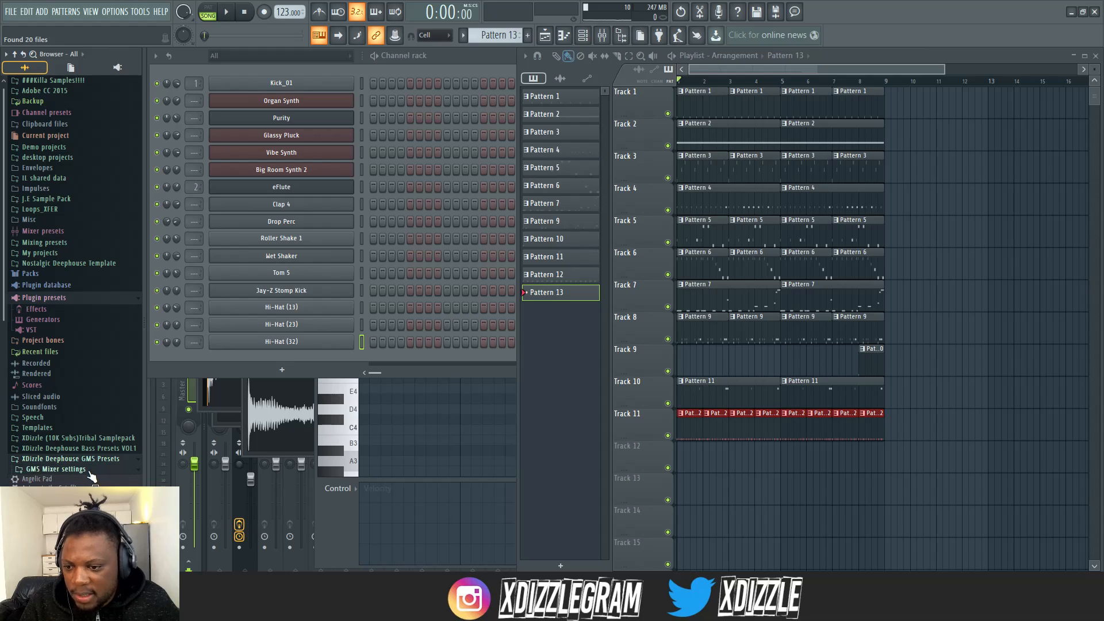
click(79, 482)
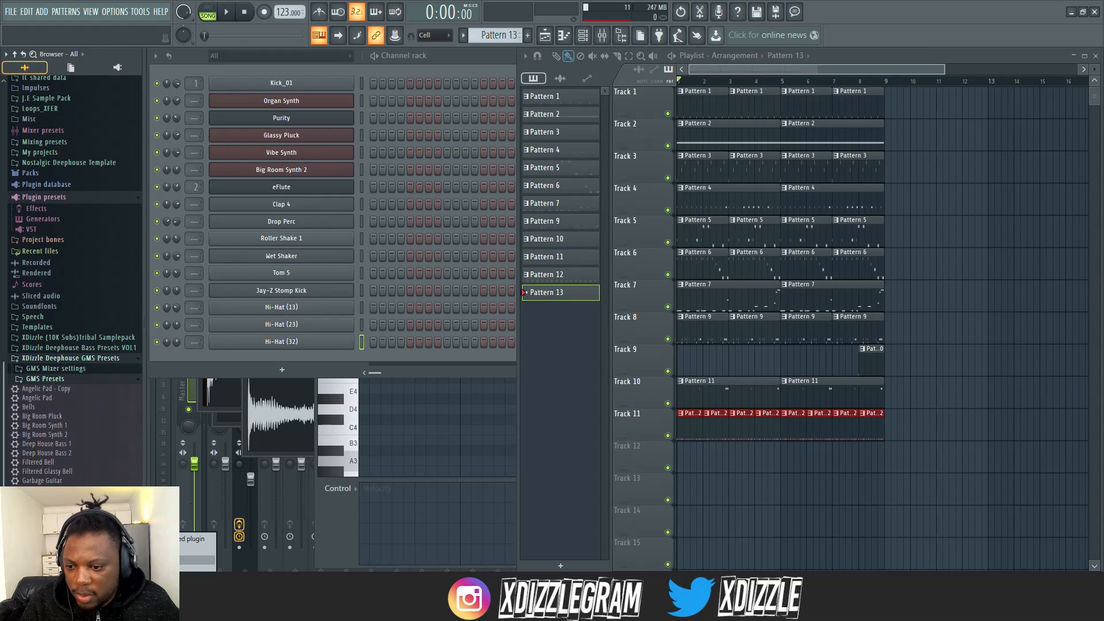
click(126, 548)
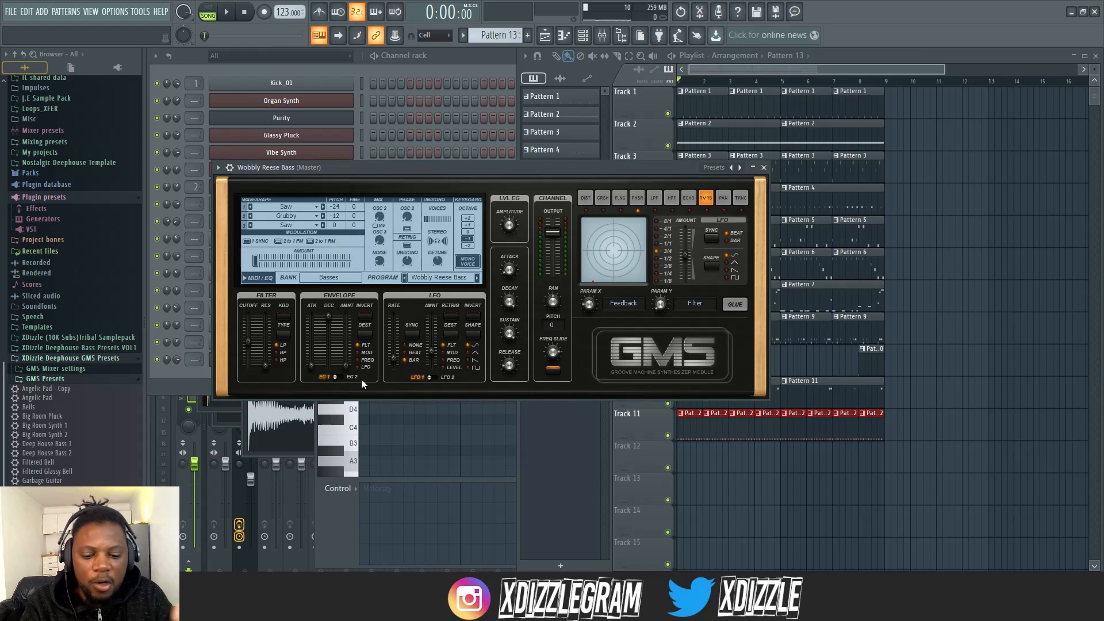
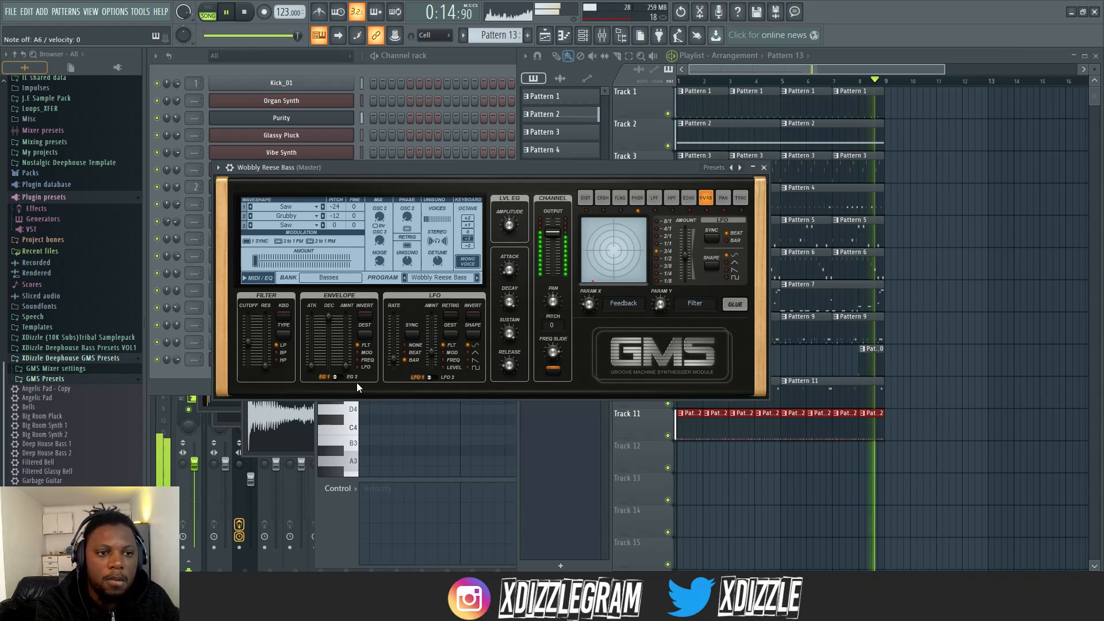
Step: Record a live Wobbly Reese Bass line into Pattern 13 over the eight-bar arrangement
key(space)
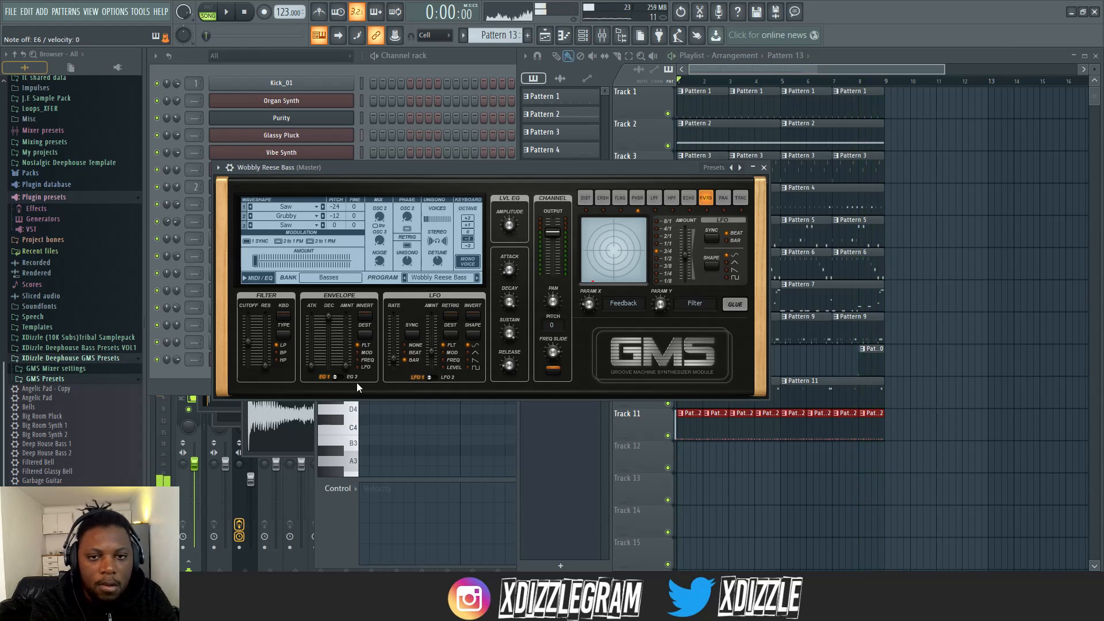
click(454, 73)
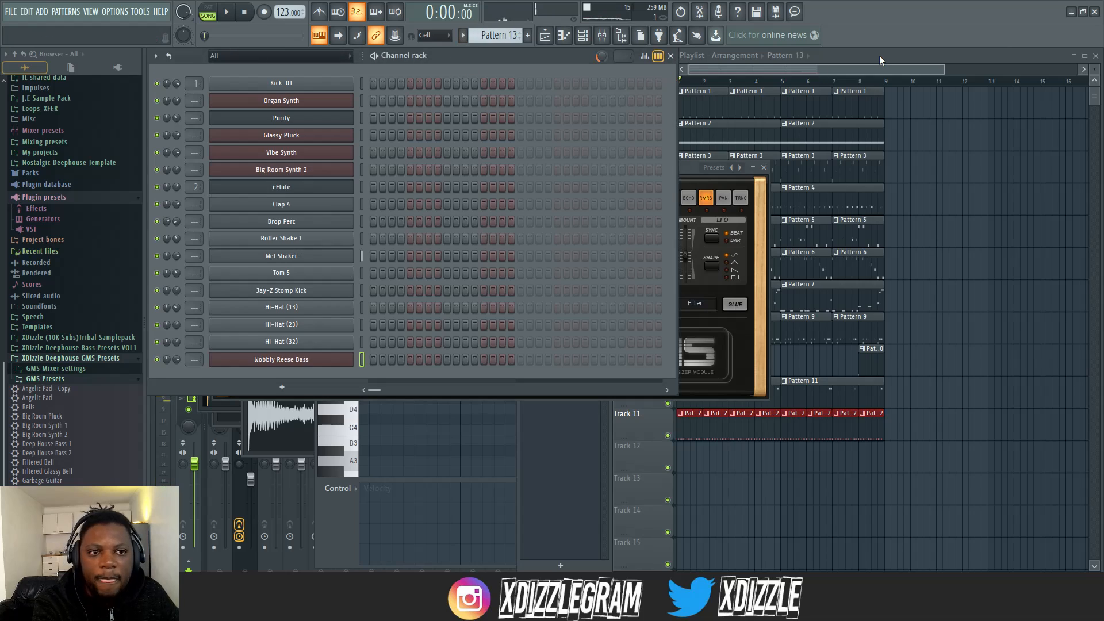
click(879, 55)
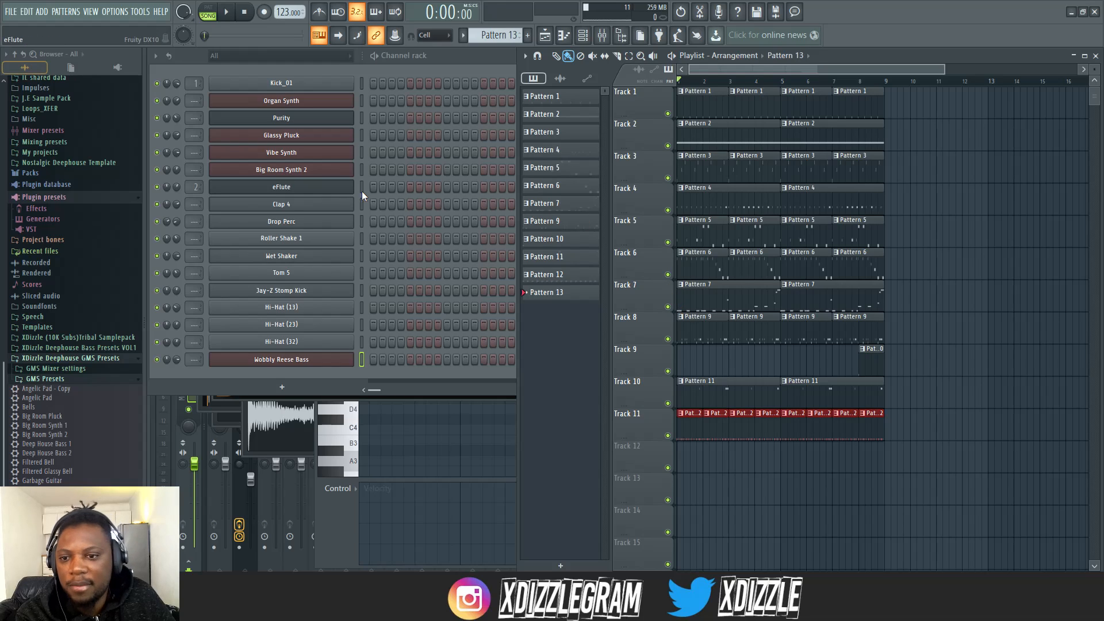
click(463, 60)
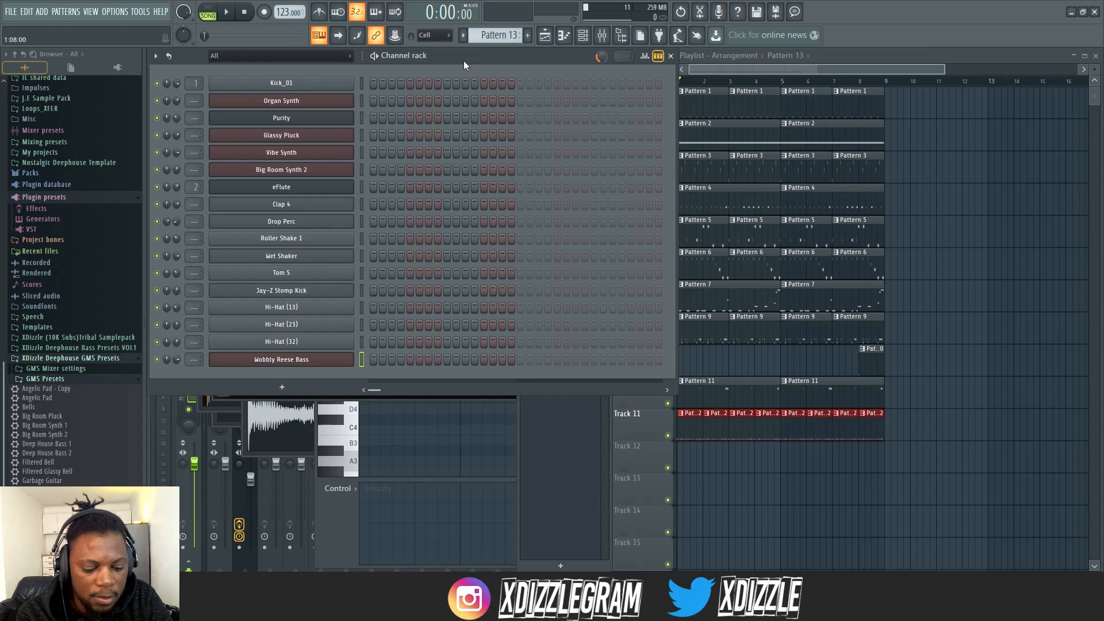
key(r)
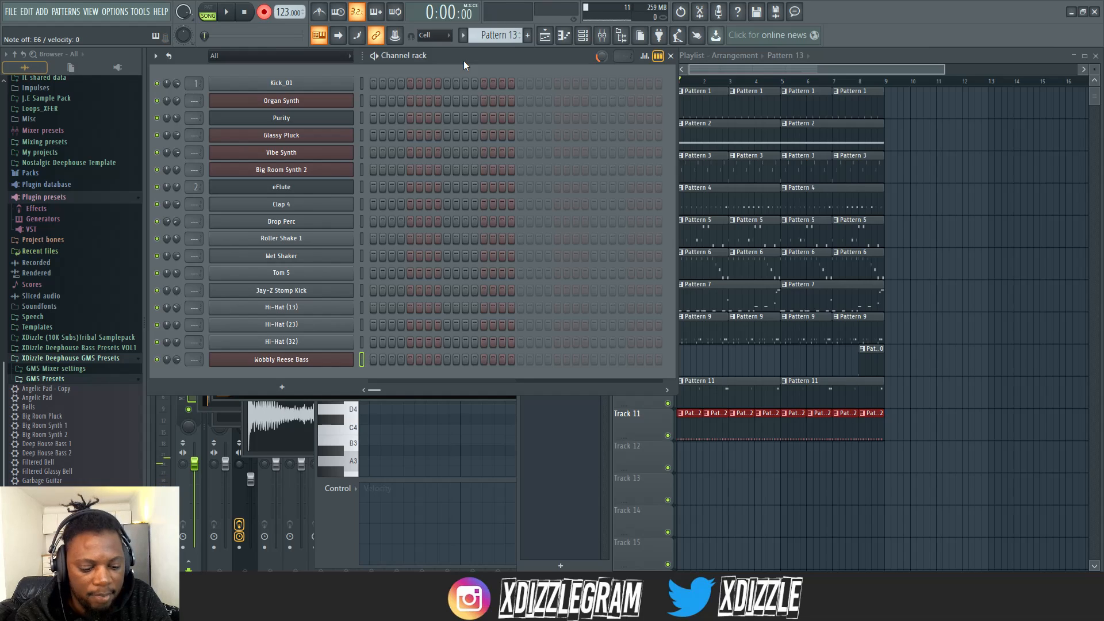
key(space)
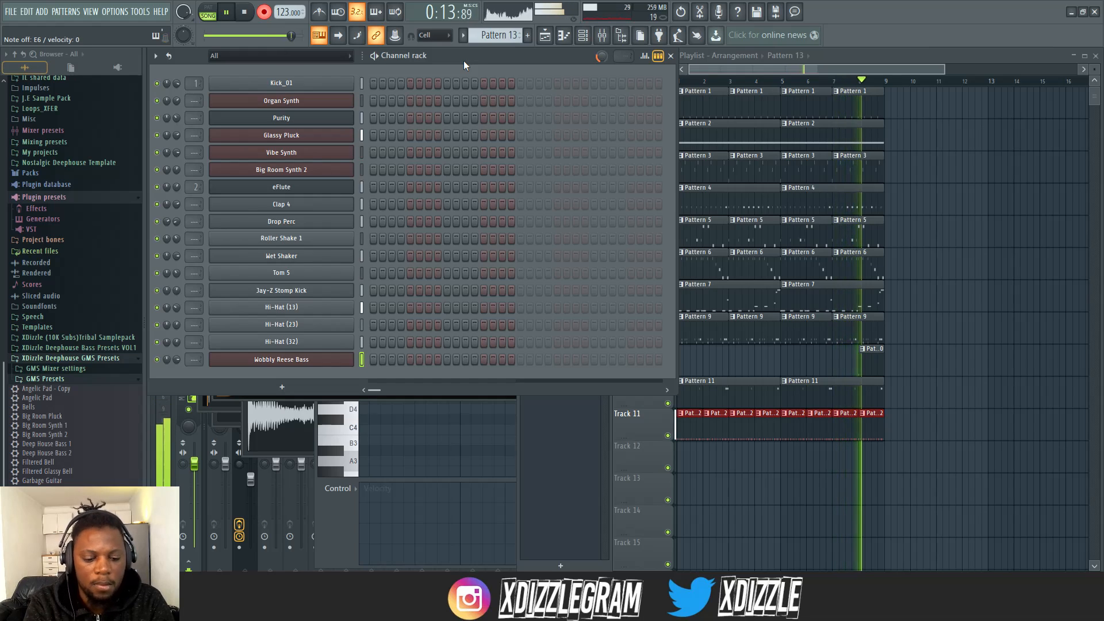
key(space)
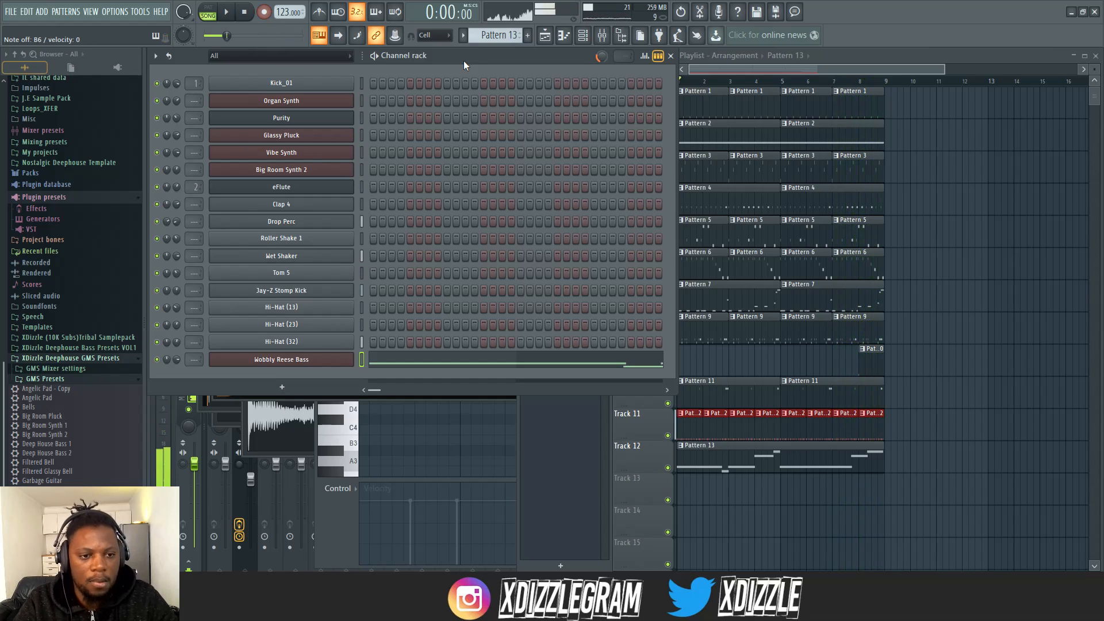
Step: Quantize the recorded Wobbly Reese Bass notes in the piano roll
click(461, 364)
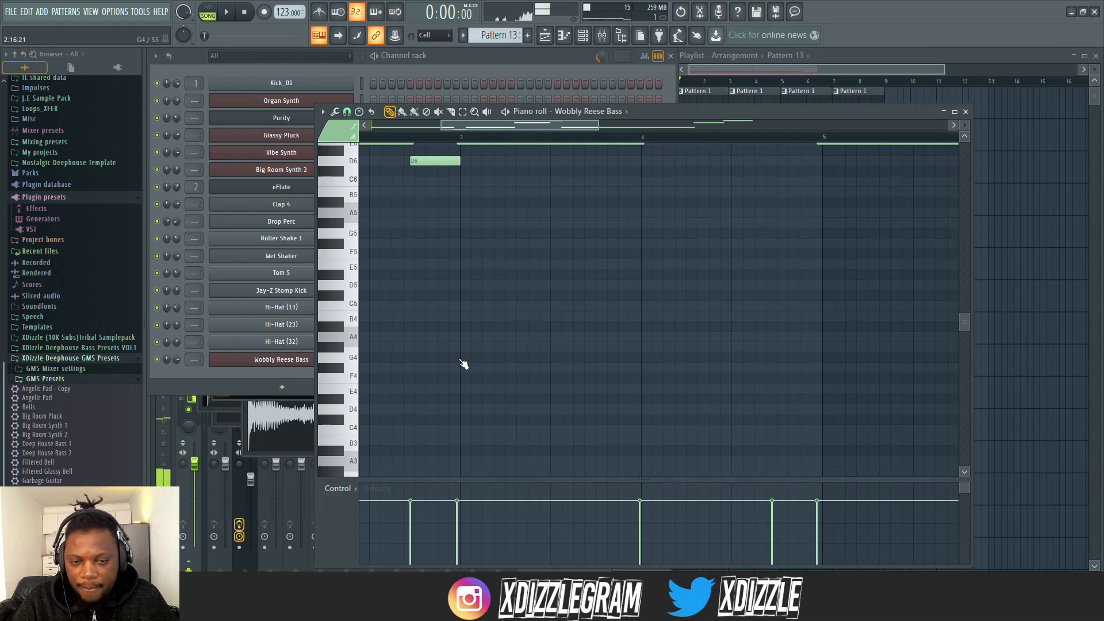
key(alt+q)
key(Return)
click(832, 61)
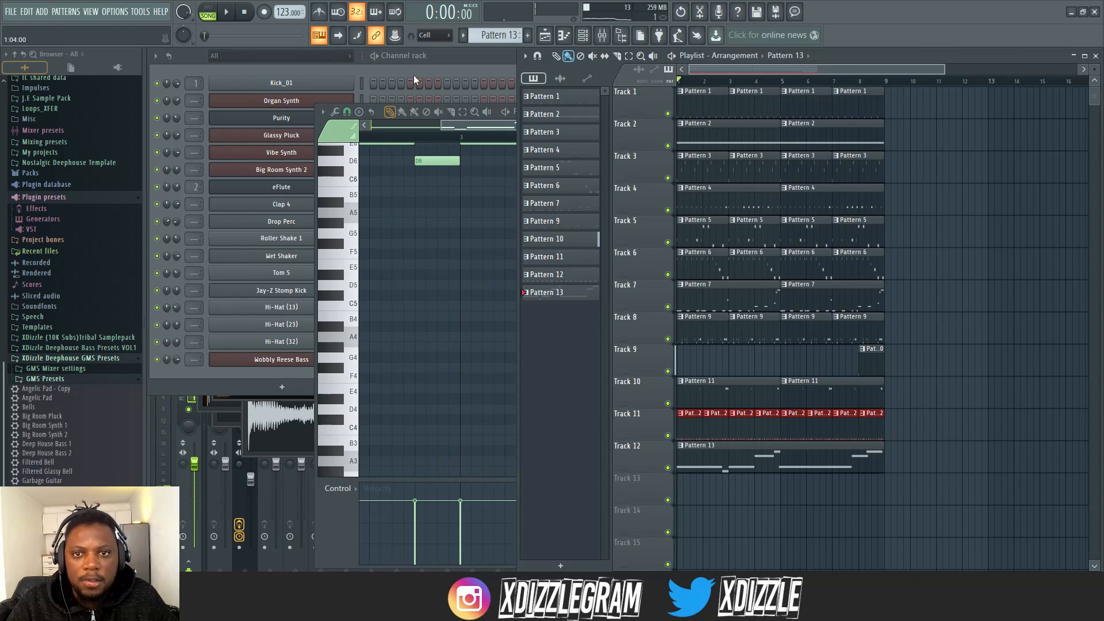
Step: With the eFlute channel muted and the arrangement playing, raise the Wobbly Reese Bass output level slightly and set its filter cutoff to 0.57 %
click(441, 54)
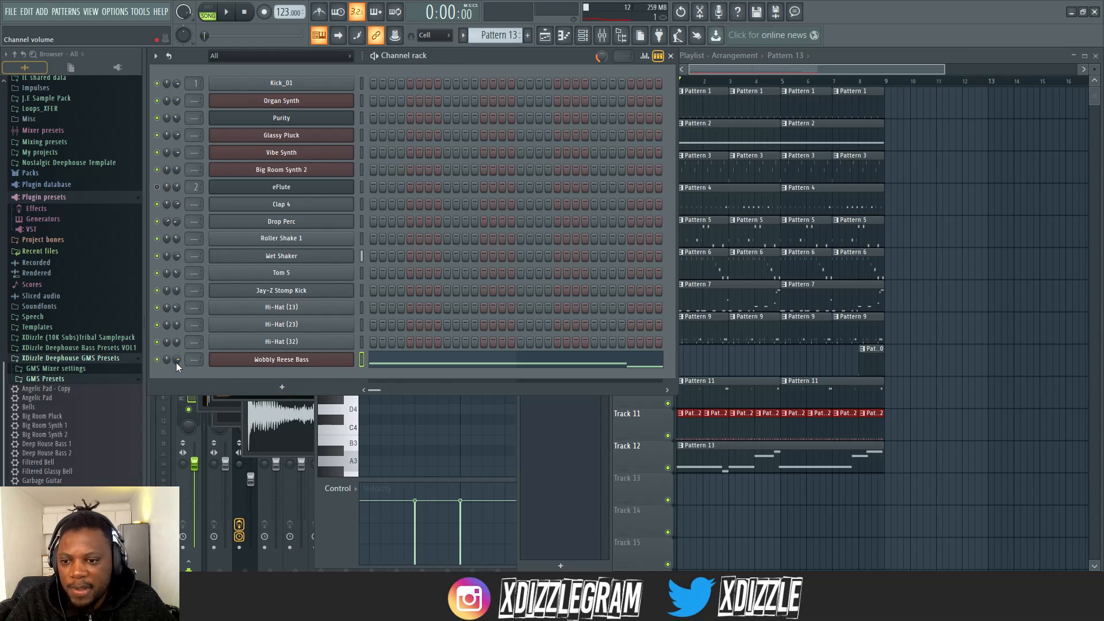
key(space)
click(304, 360)
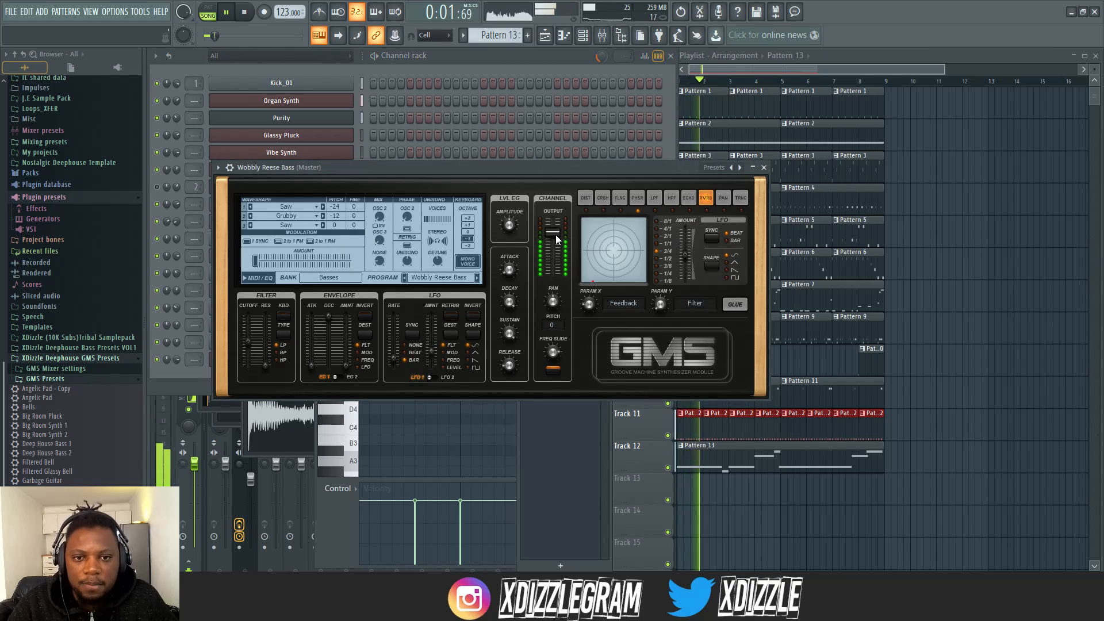
drag(556, 234, 556, 232)
drag(248, 341, 249, 336)
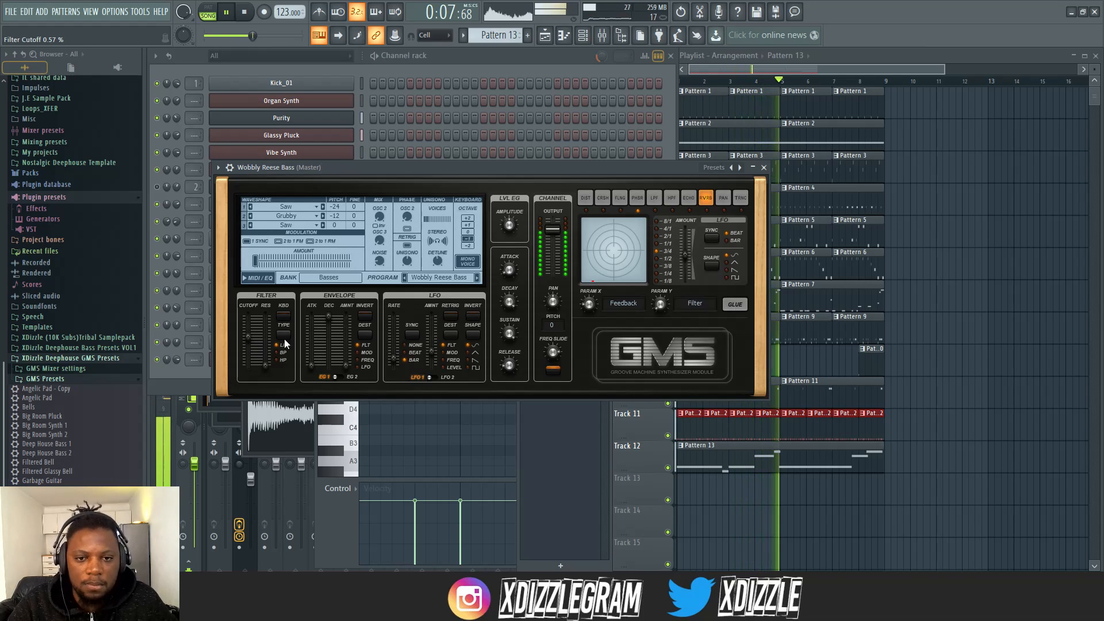
Step: Lengthen the final B6 note of the Pattern 13 bass line to 11 steps so it reaches the start of bar 9
double_click(784, 448)
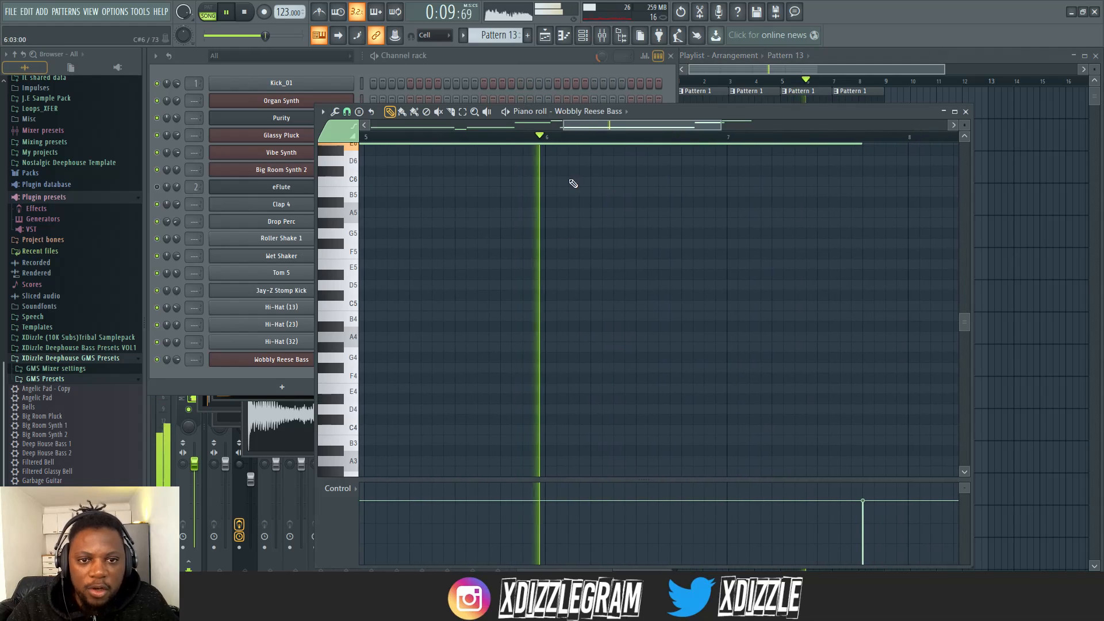
scroll(667, 133, down, 4)
scroll(552, 213, up, 4)
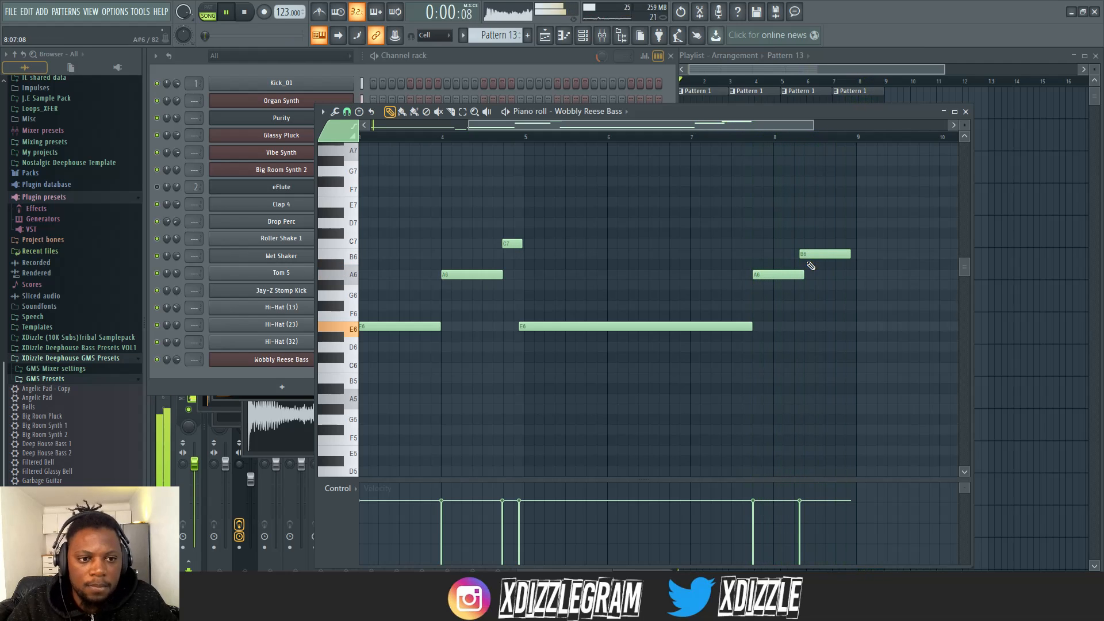
scroll(822, 138, up, 3)
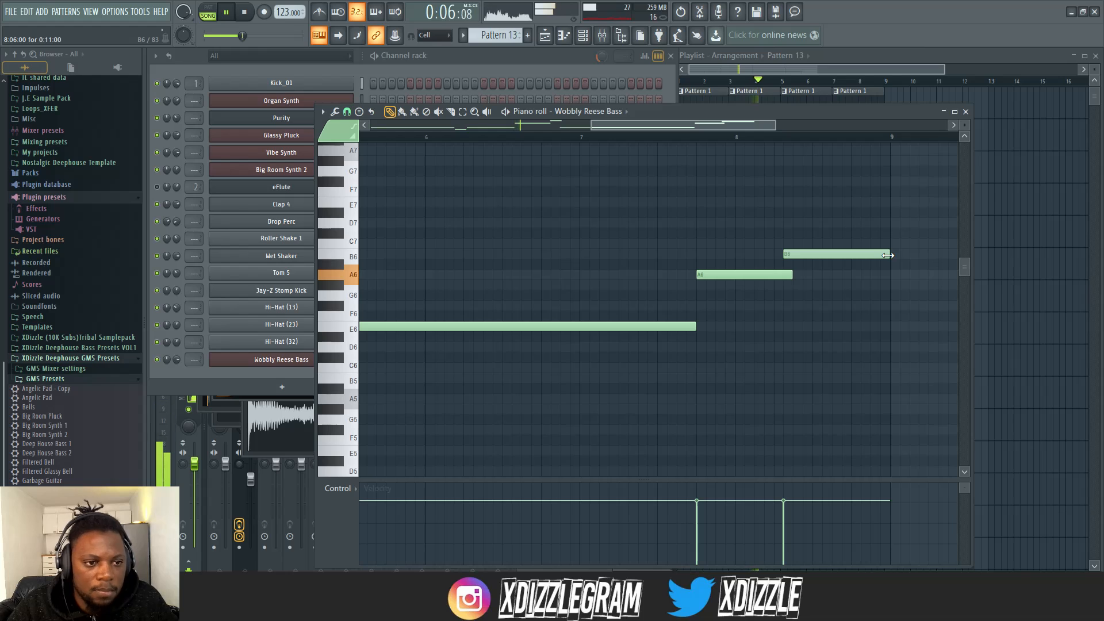
scroll(624, 130, up, 1)
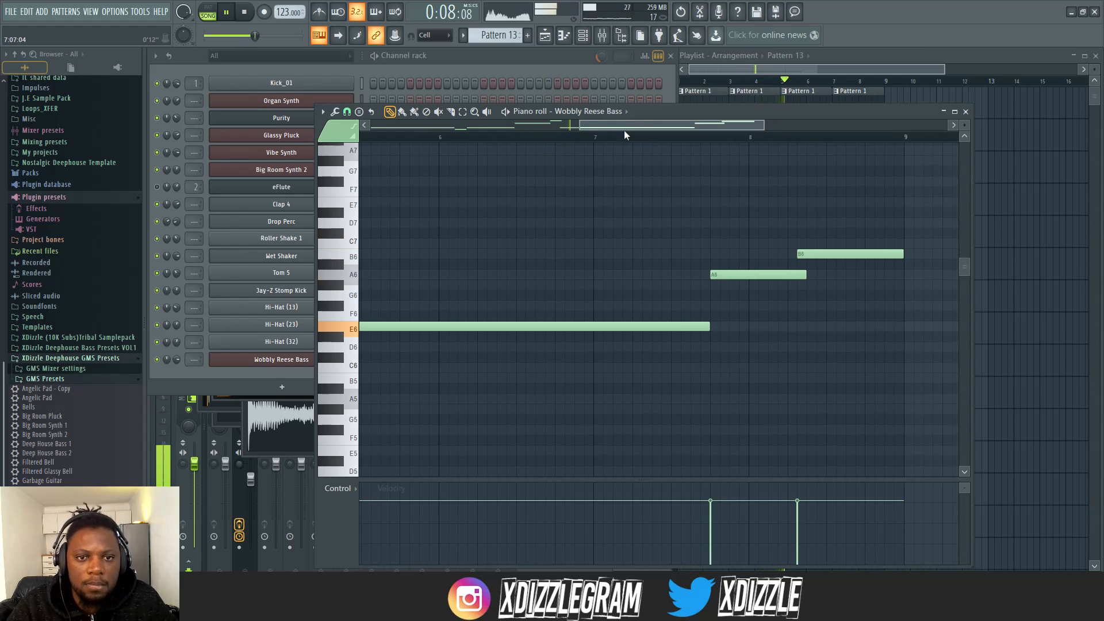
Step: Shorten the last A6 note of the Wobbly Reese Bass line to end where the final B6 note starts, and set snapping to Main
scroll(623, 129, down, 2)
scroll(643, 138, down, 1)
scroll(653, 127, down, 2)
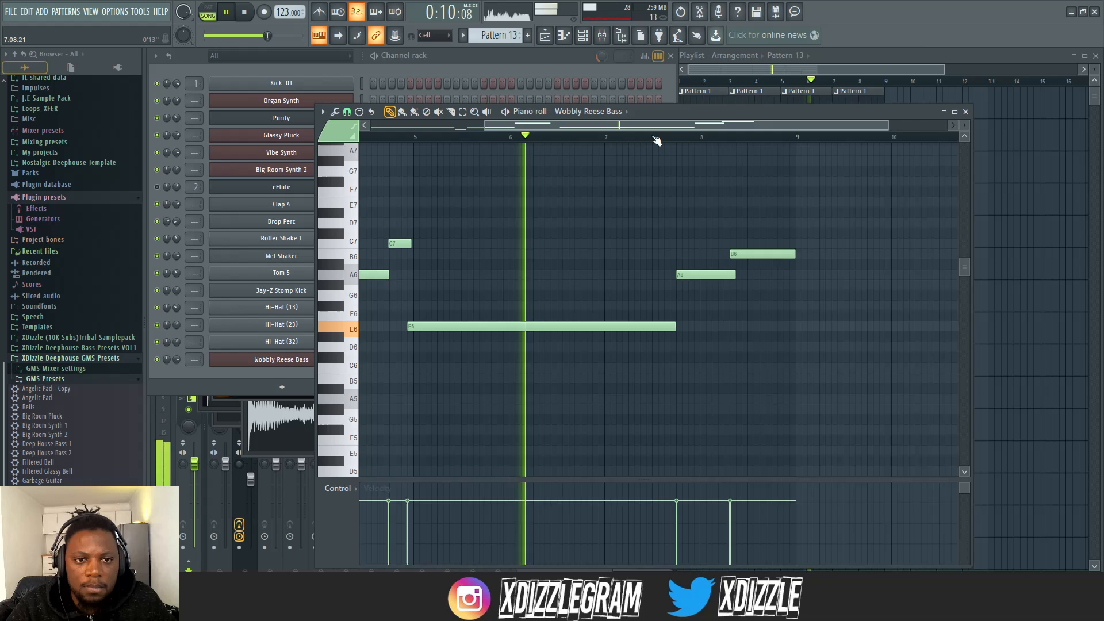
scroll(653, 125, down, 1)
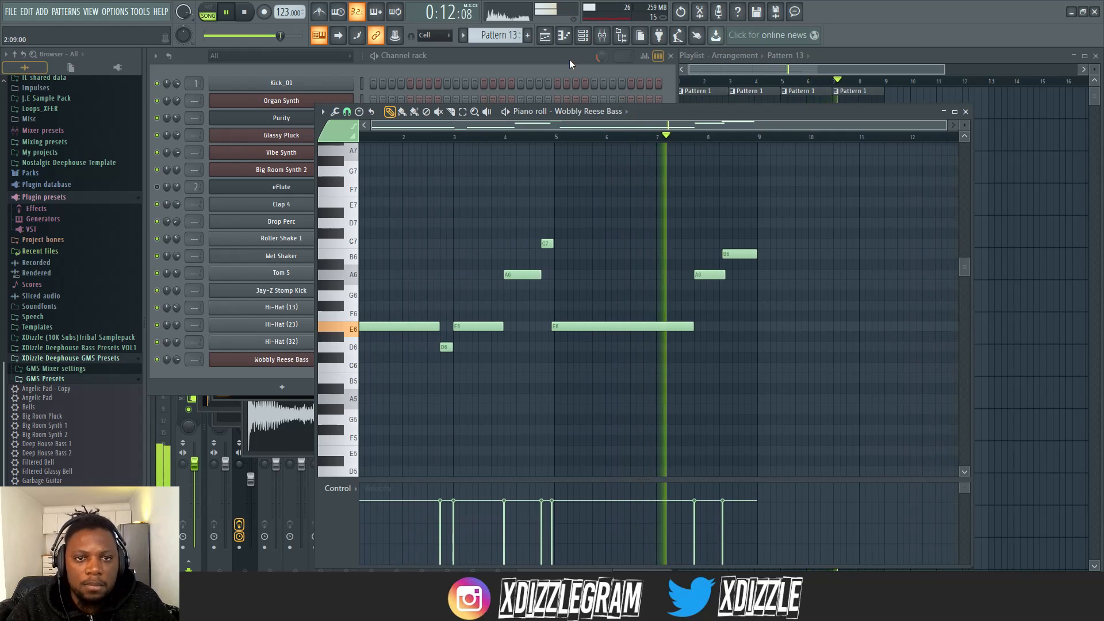
click(569, 60)
click(737, 128)
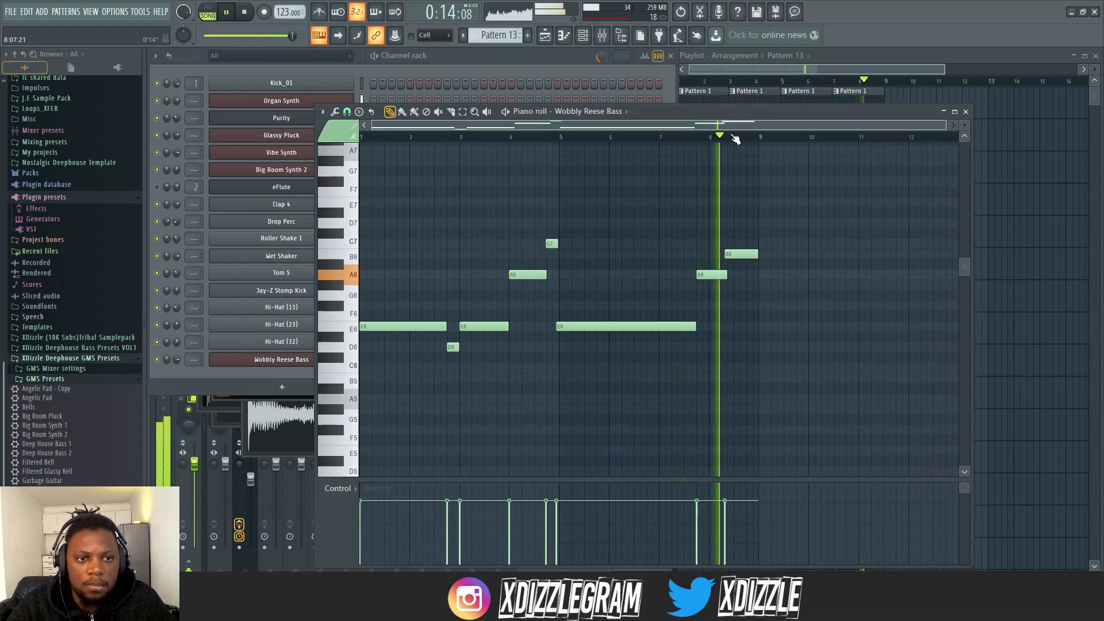
scroll(734, 140, up, 1)
drag(694, 274, 704, 276)
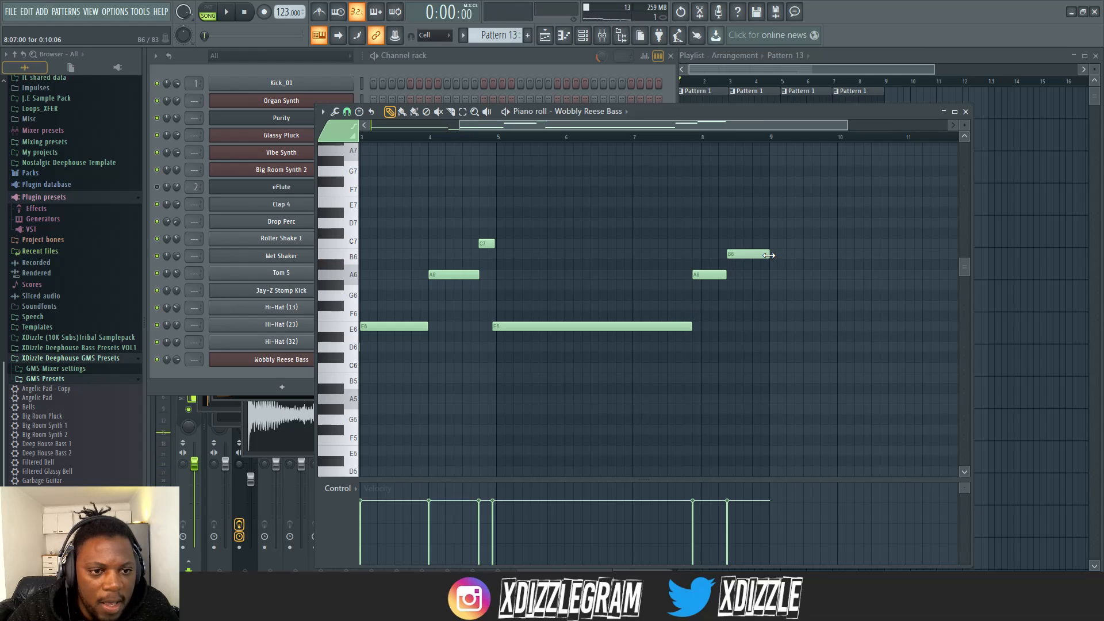
click(347, 112)
click(355, 126)
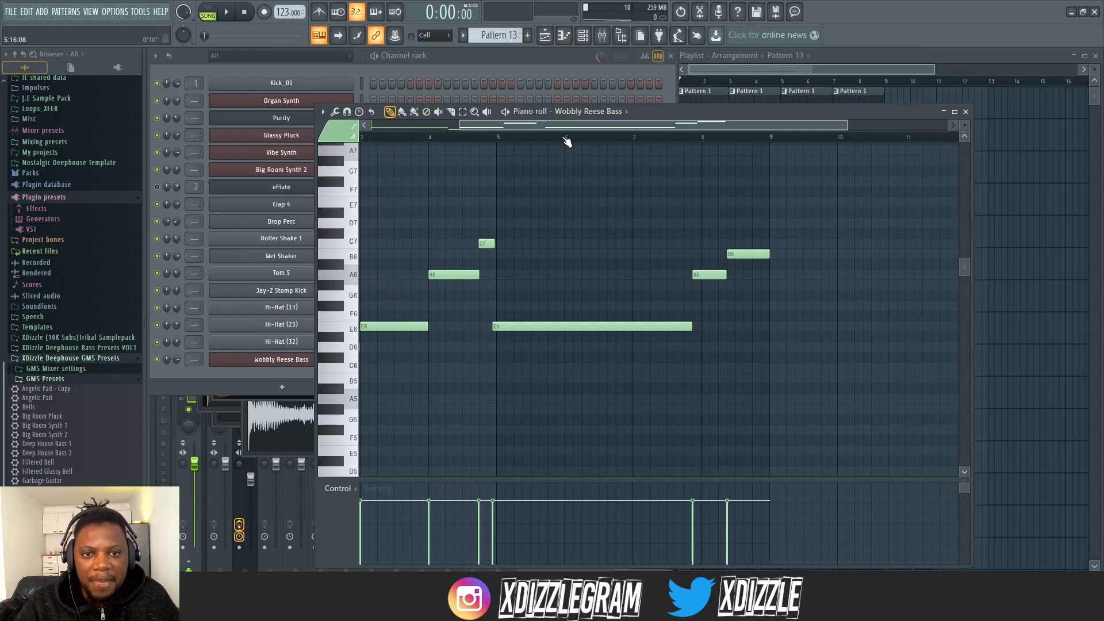
Step: Set the piano roll snap to 1/4 step and trim the final B6 note so Pattern 13 ends exactly at the start of bar 9
scroll(564, 138, down, 3)
click(552, 63)
click(805, 64)
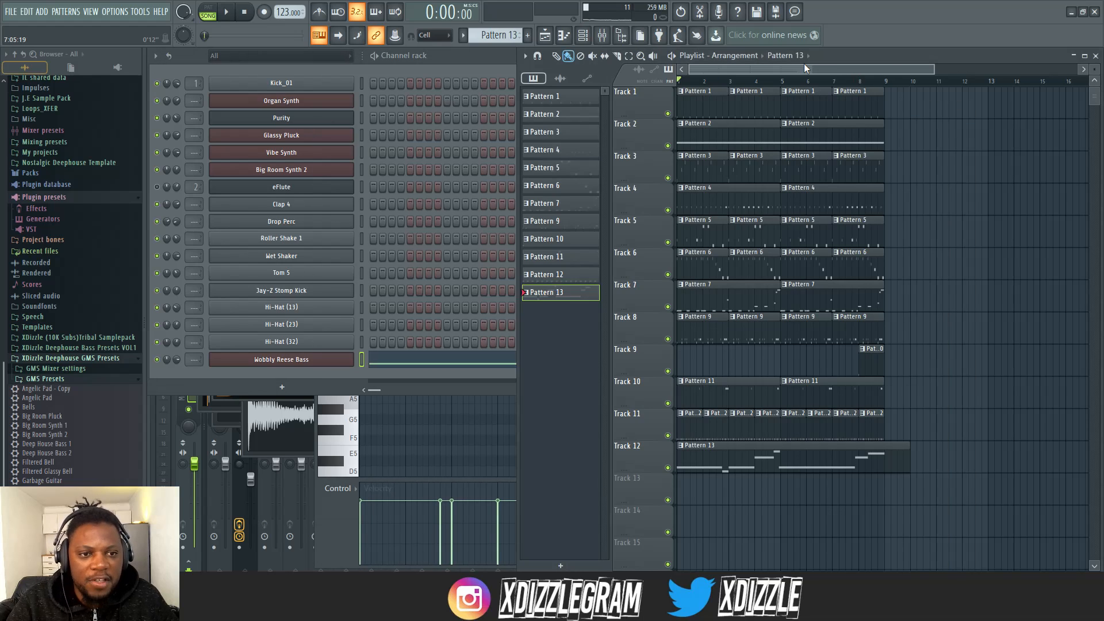
scroll(803, 113, down, 4)
ctrl+scroll(820, 88, down, 2)
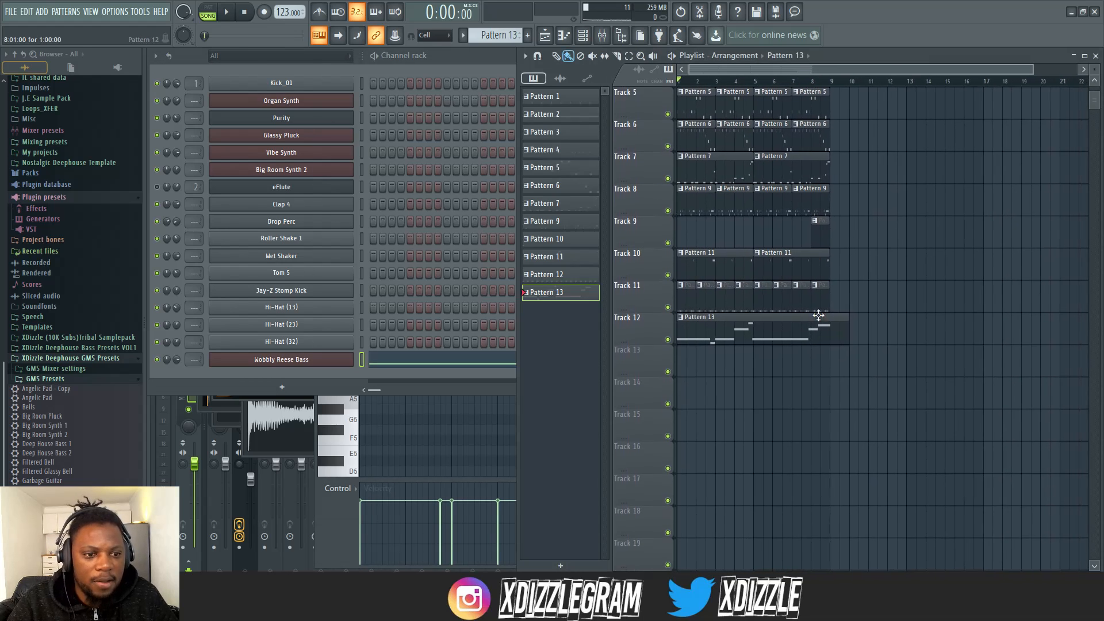
double_click(803, 329)
scroll(420, 140, up, 3)
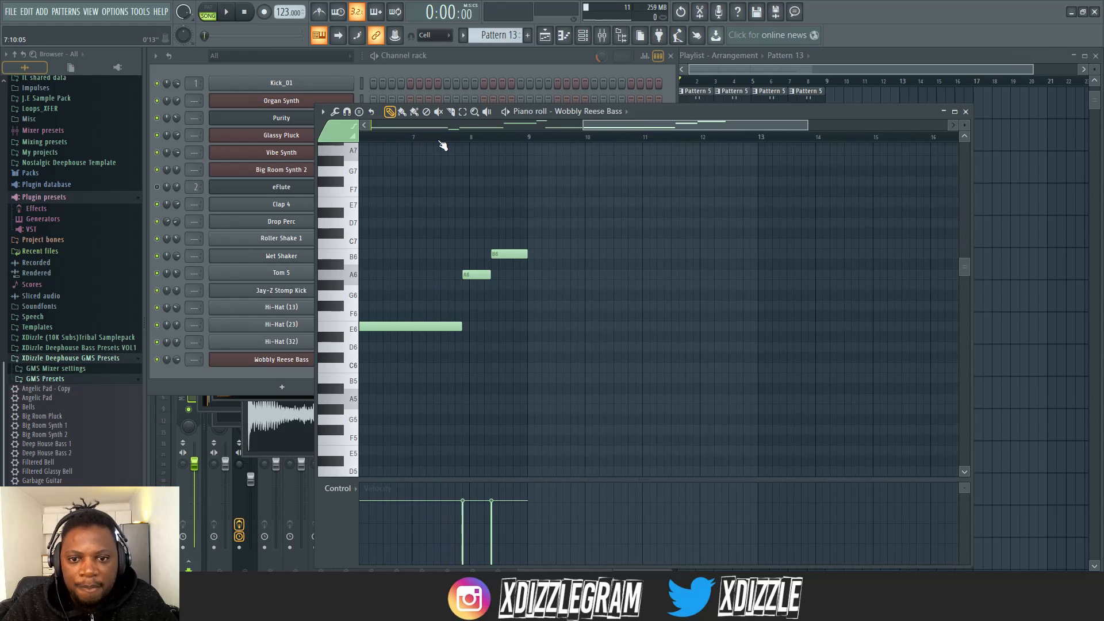
scroll(903, 140, up, 3)
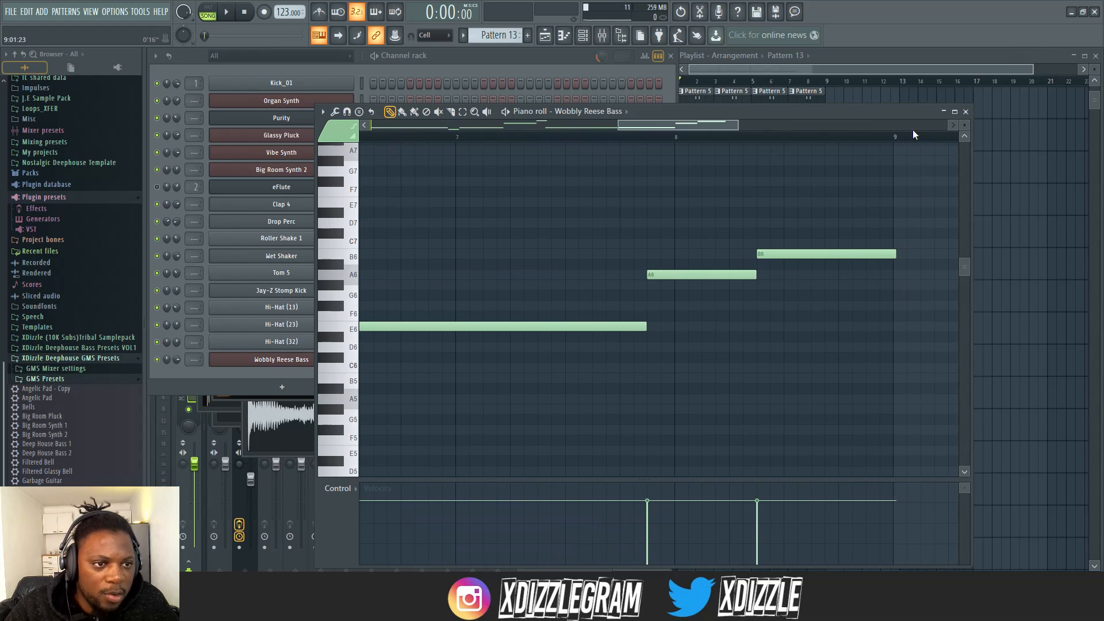
scroll(917, 147, up, 2)
click(347, 111)
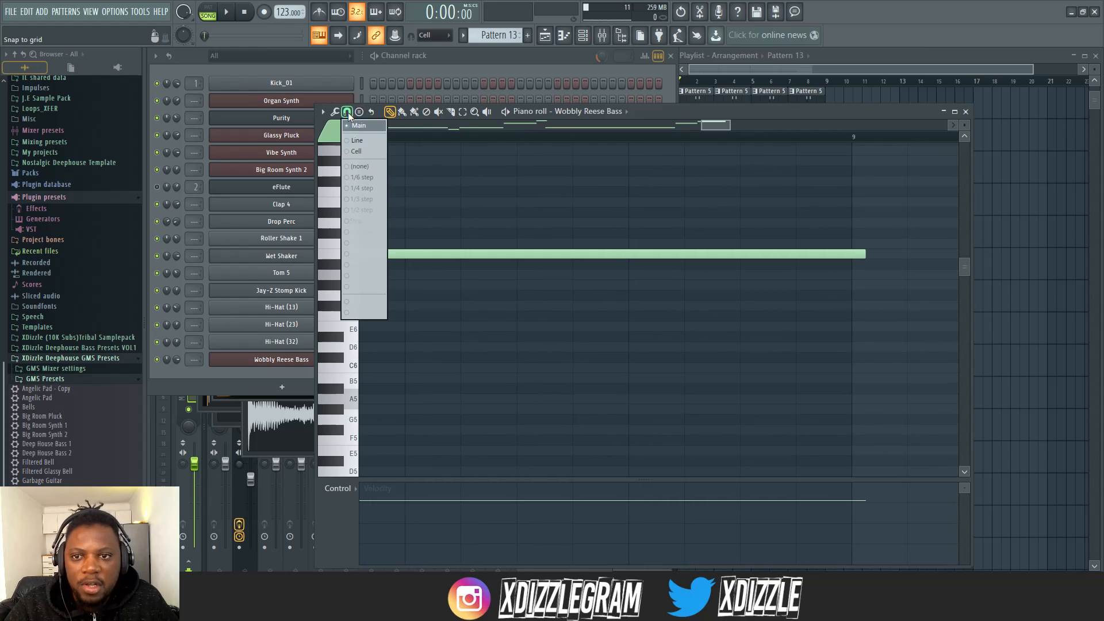
click(371, 188)
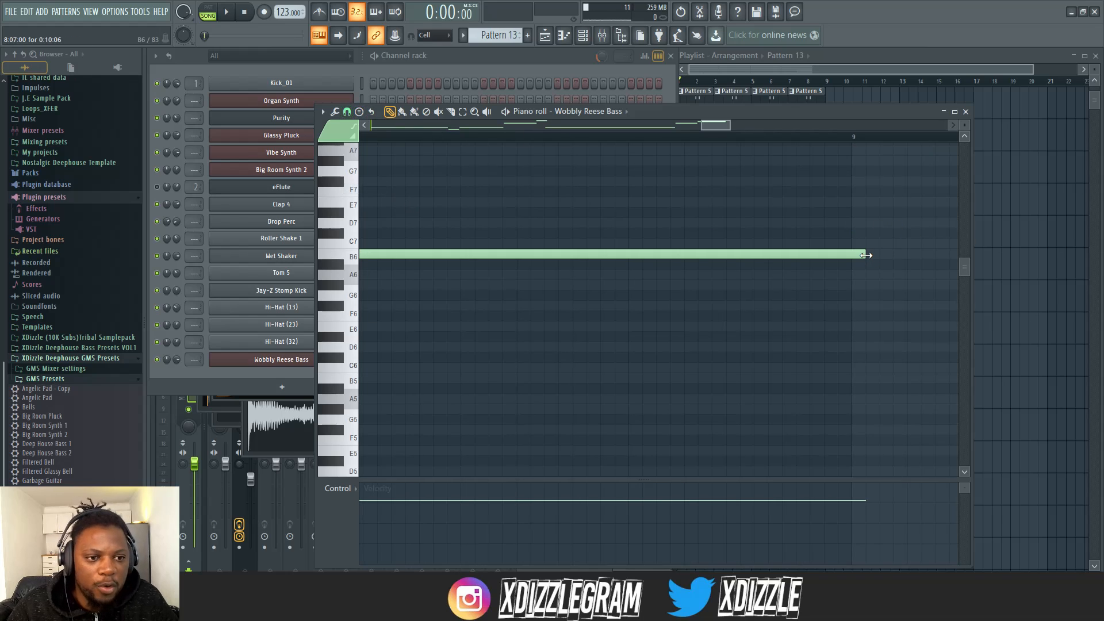
scroll(706, 162, down, 5)
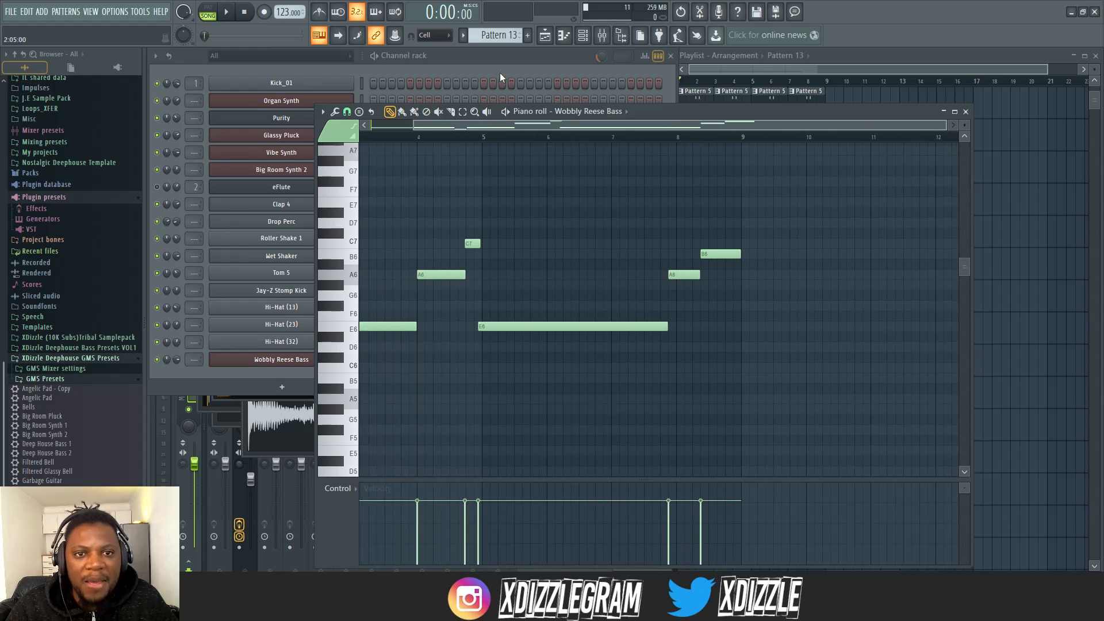
Step: Move the Pattern 13 clip on Track 12 to start at bar 9 and duplicate the eight-bar clips of Tracks 5 to 11 after themselves
click(527, 61)
click(885, 62)
scroll(796, 80, down, 1)
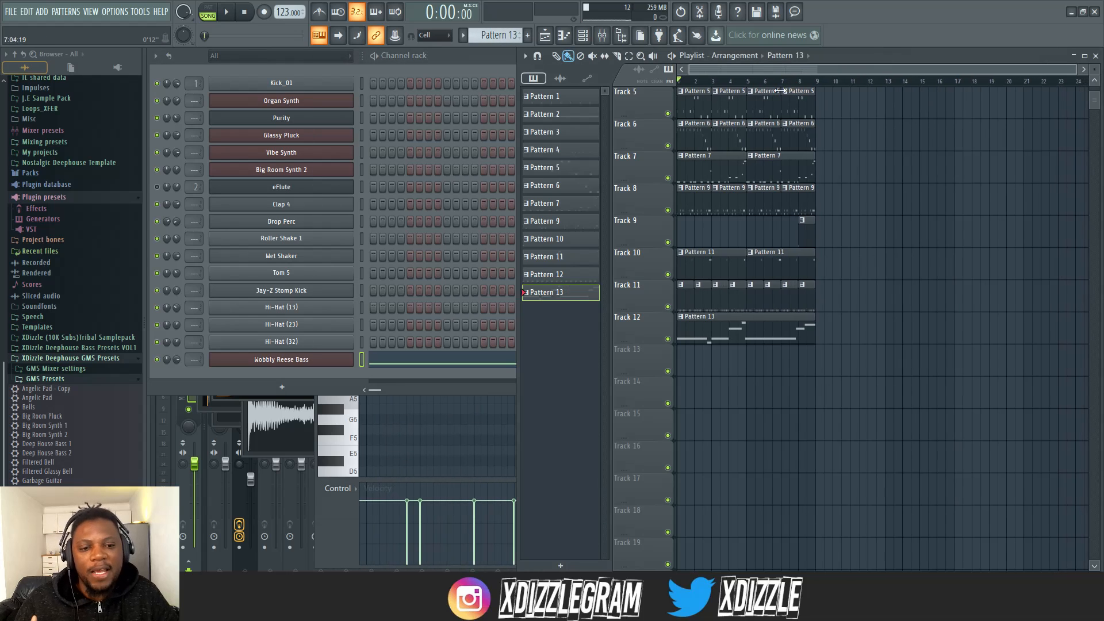
drag(752, 337, 618, 107)
key(ctrl+b)
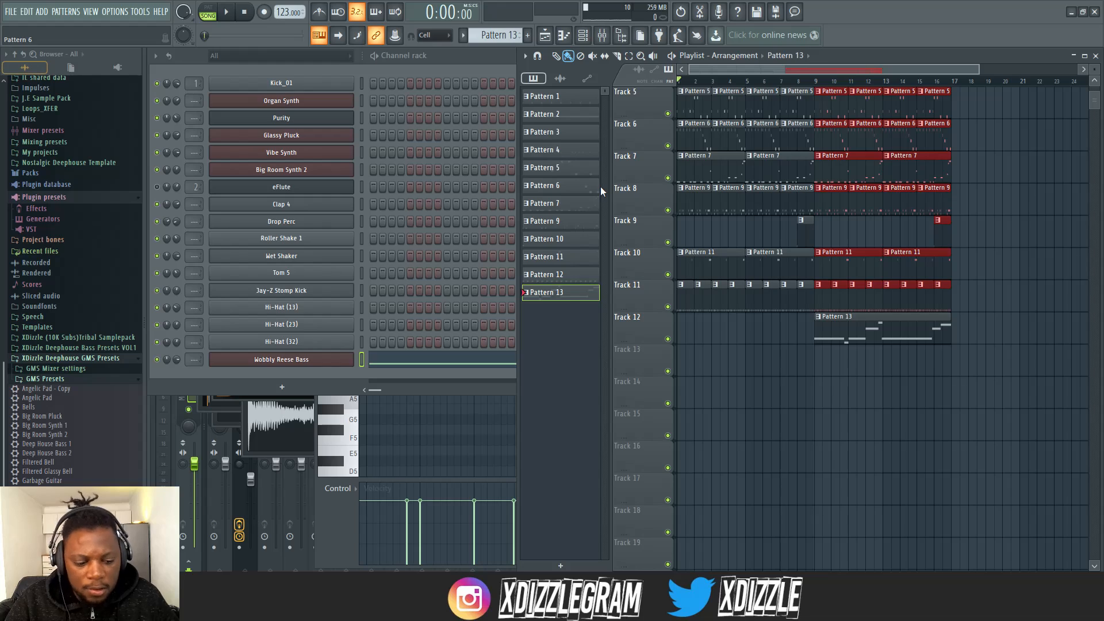
Step: Select Pattern 7 and delete its two duplicated clips from Track 7 after bar 9
key(Up)
key(Up)
key(Up)
key(Up)
key(Up)
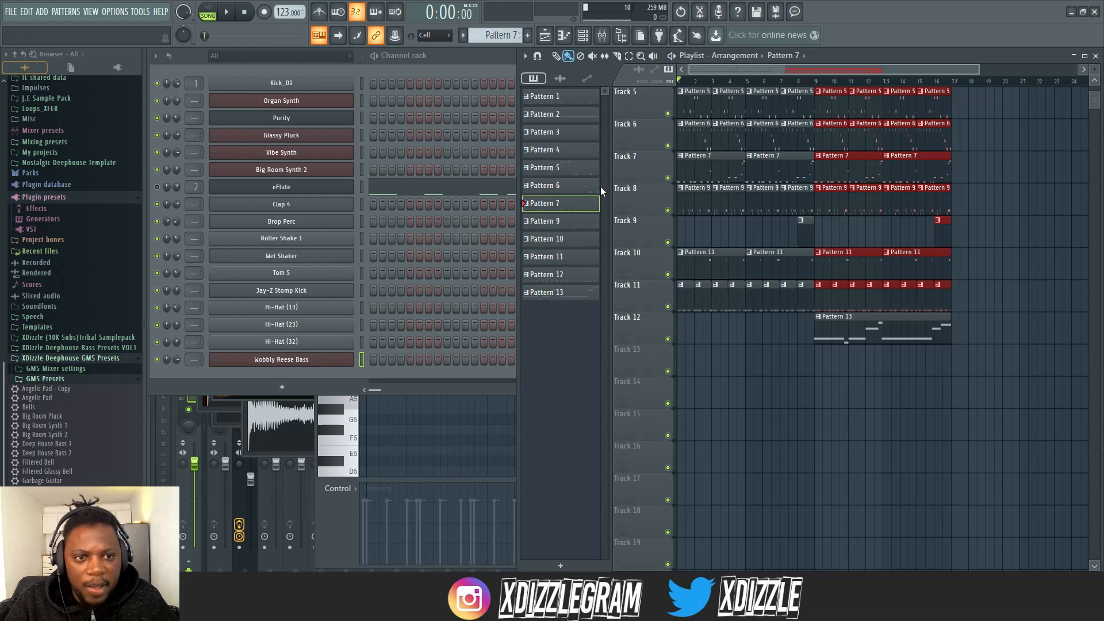
right_click(935, 169)
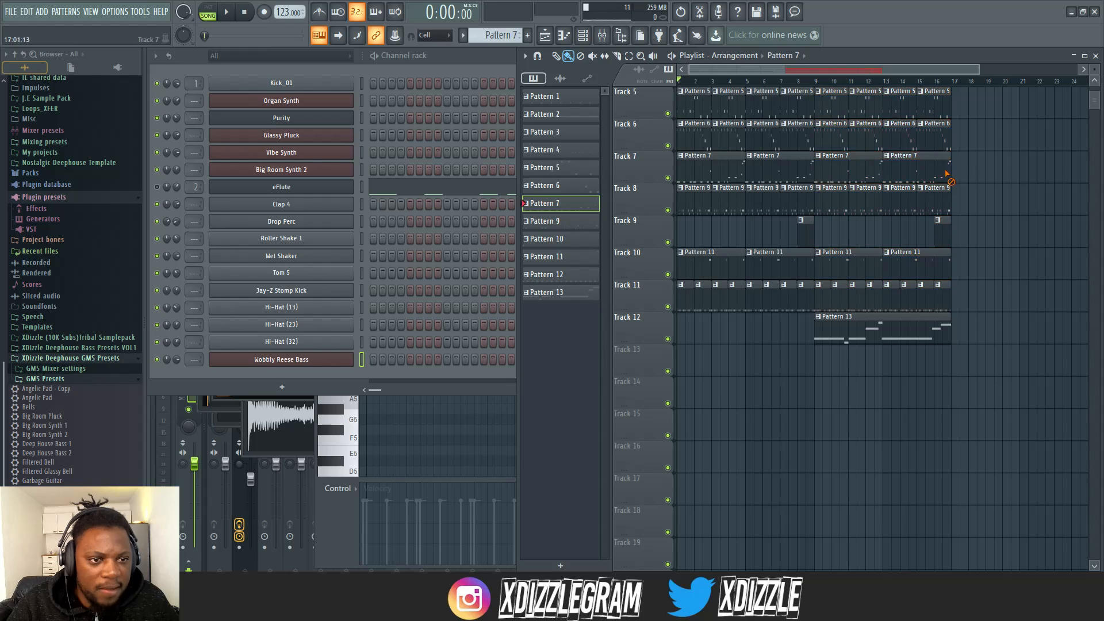
right_click(851, 172)
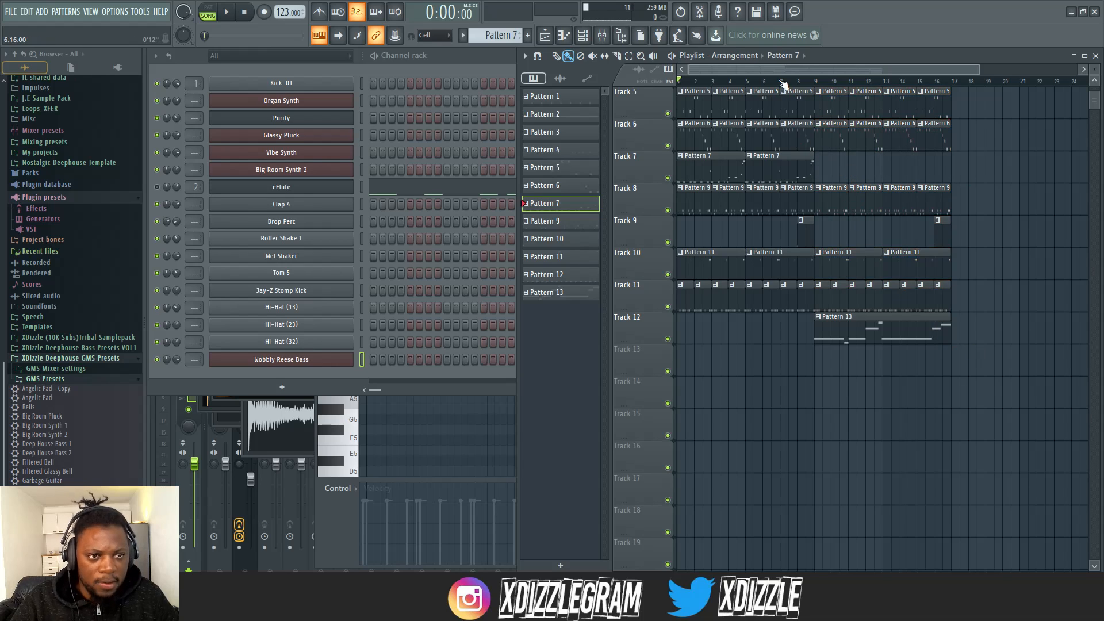
Step: Play the arrangement from the start with the eFlute channel unmuted, and look over the Pattern 13 bass notes
scroll(783, 84, down, 4)
key(space)
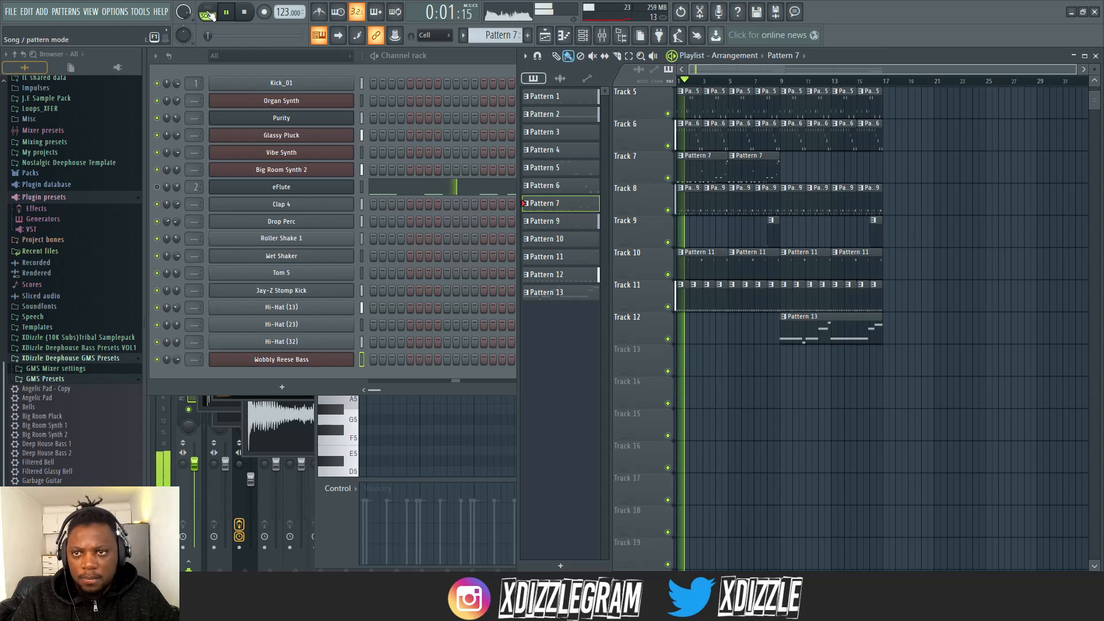
click(158, 187)
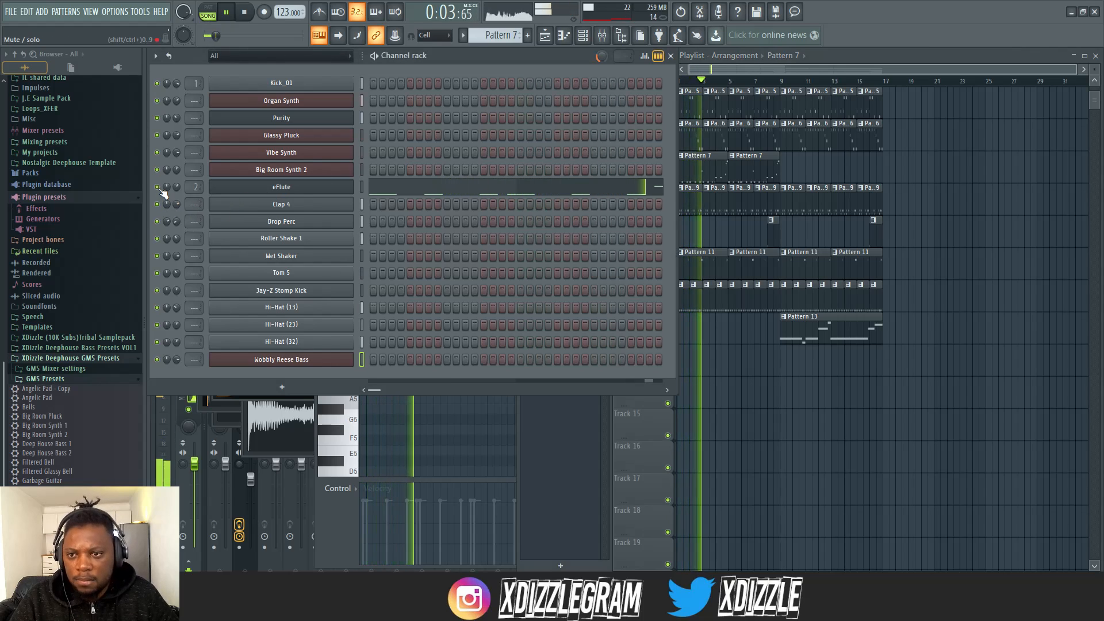
click(872, 55)
double_click(664, 316)
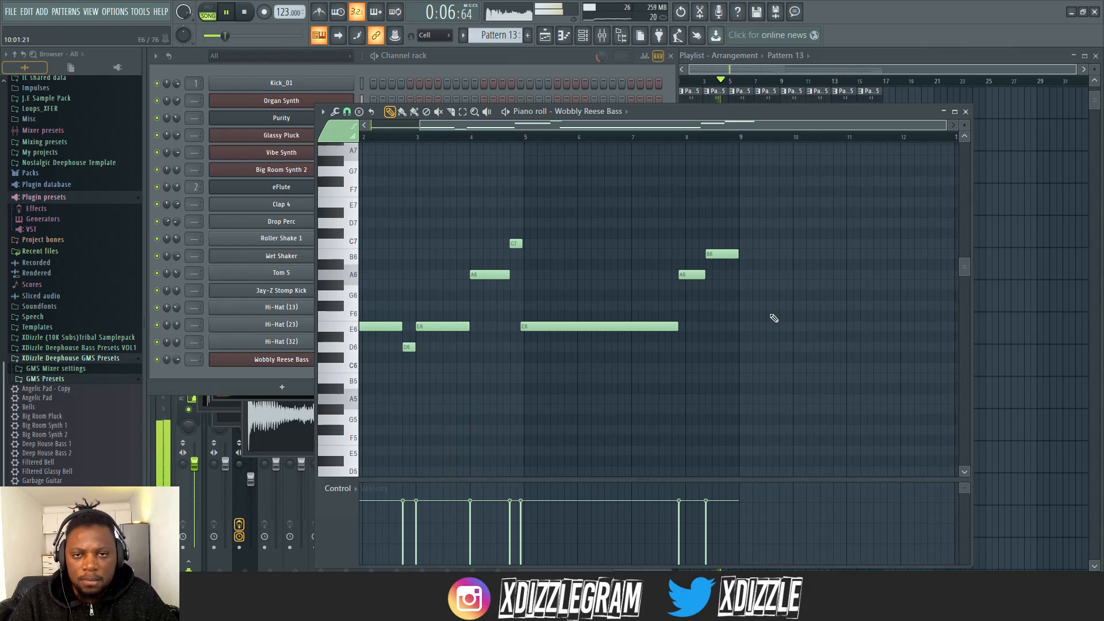
click(489, 65)
click(850, 54)
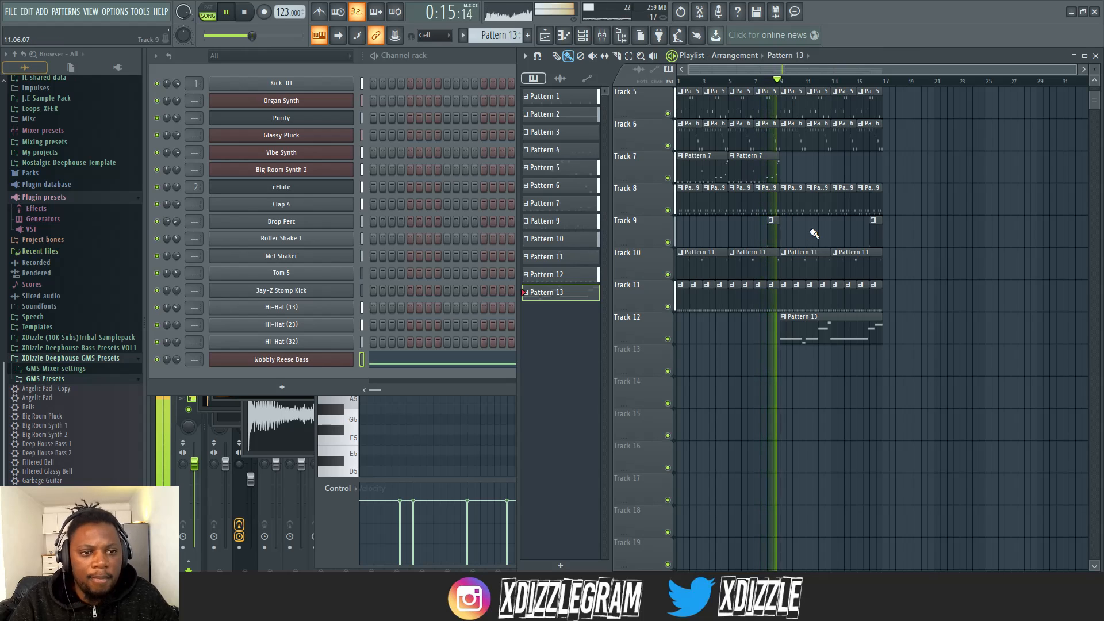
click(478, 63)
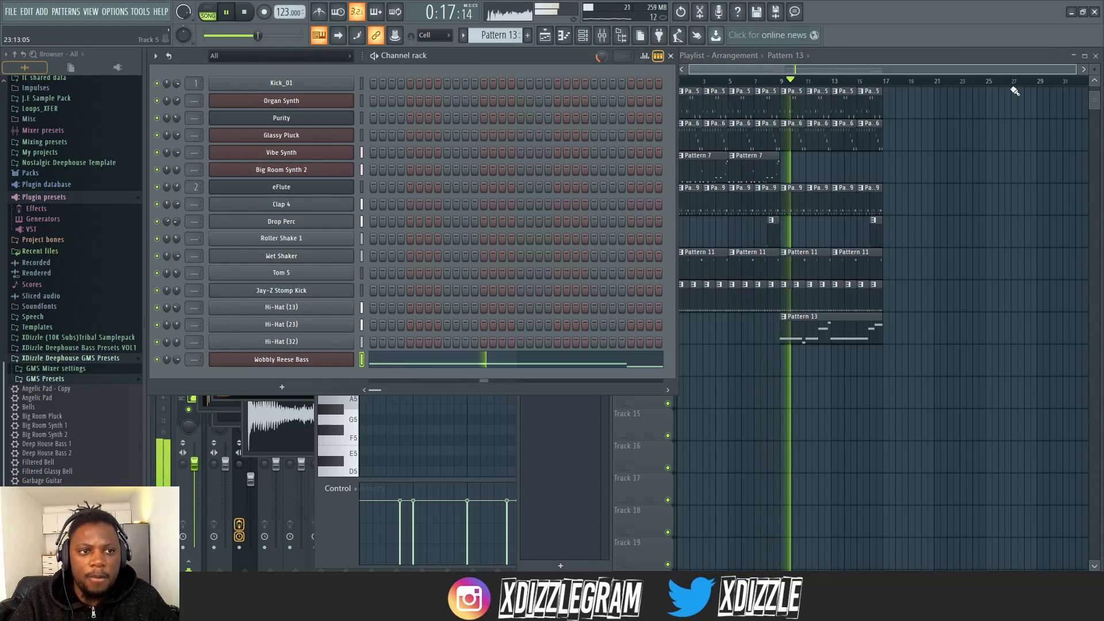
Step: Duplicate the second four-bar block of Pattern 2, 3 and 4 clips on Tracks 2 to 4 twice, filling up to bar 17
click(976, 143)
scroll(955, 158, up, 4)
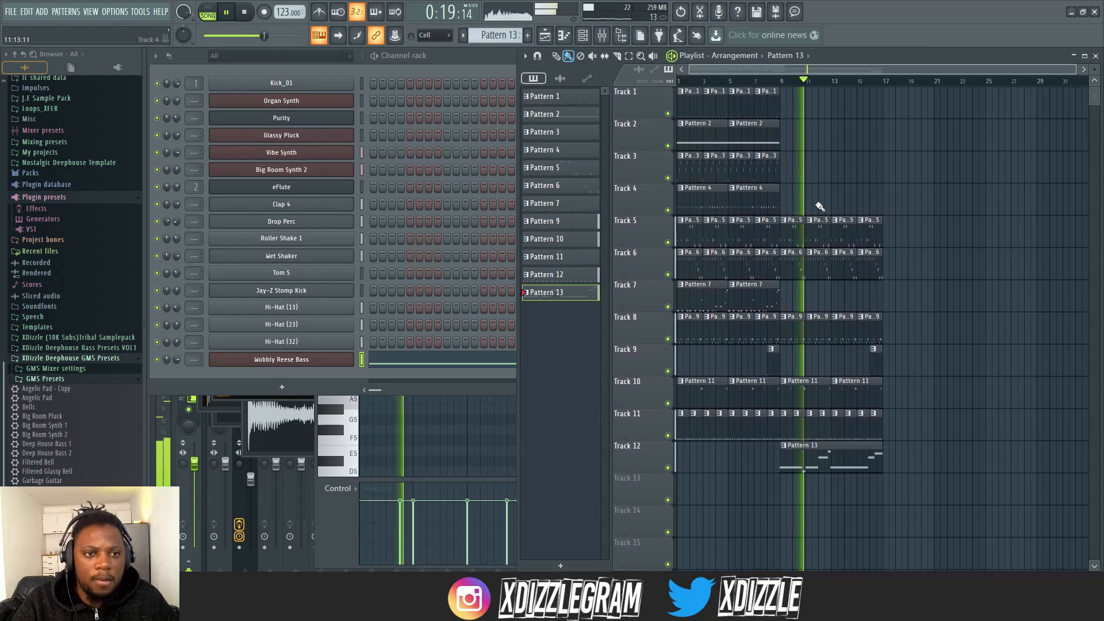
drag(820, 206, 742, 144)
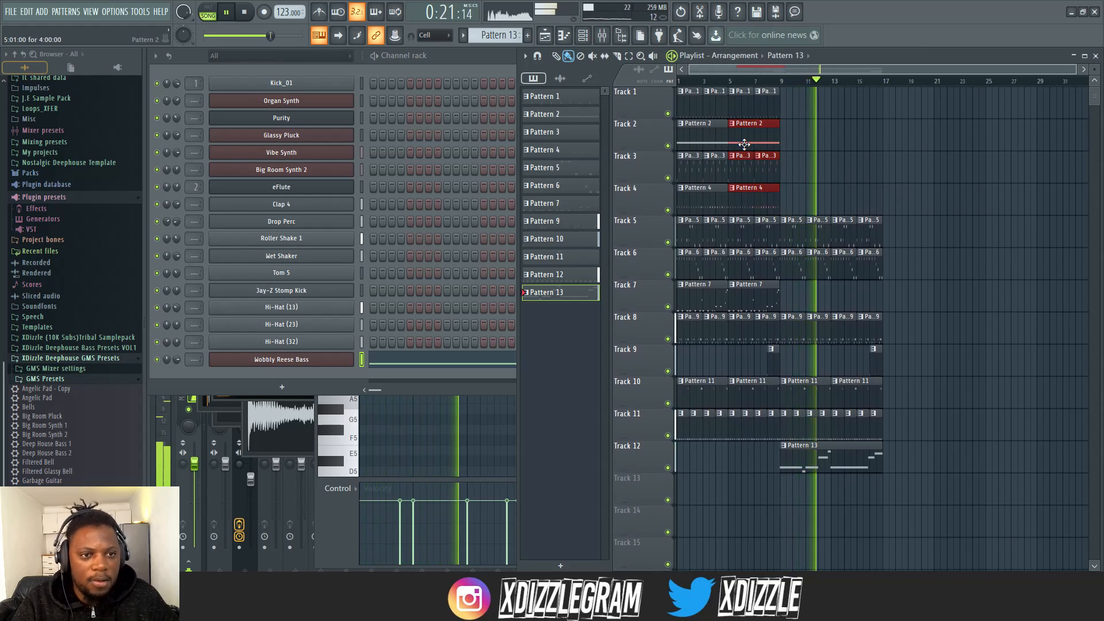
key(ctrl+b)
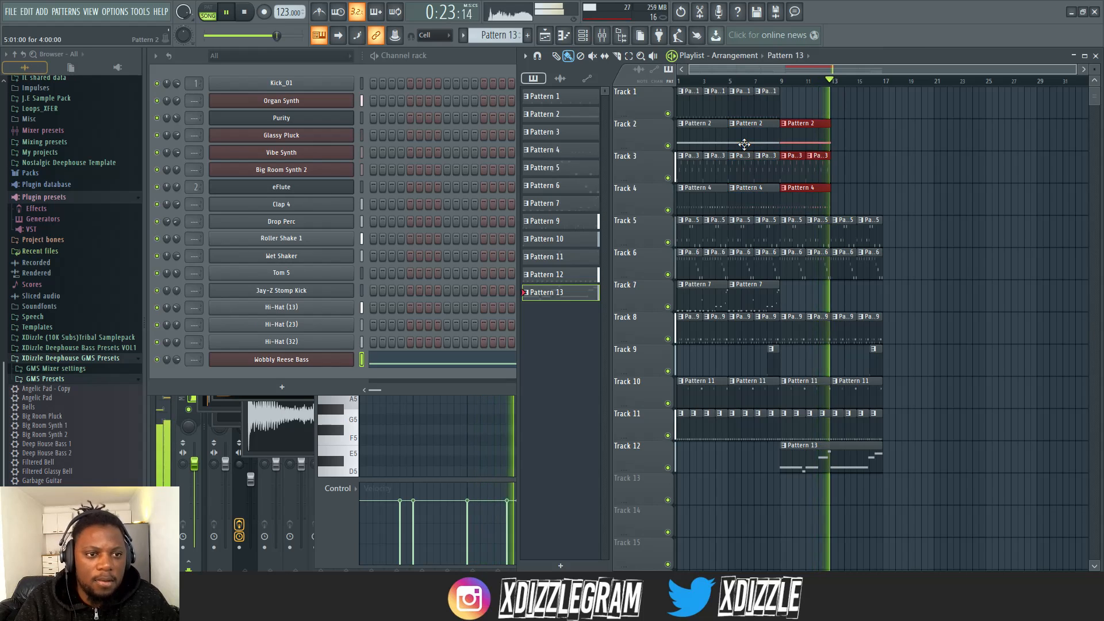
key(ctrl+b)
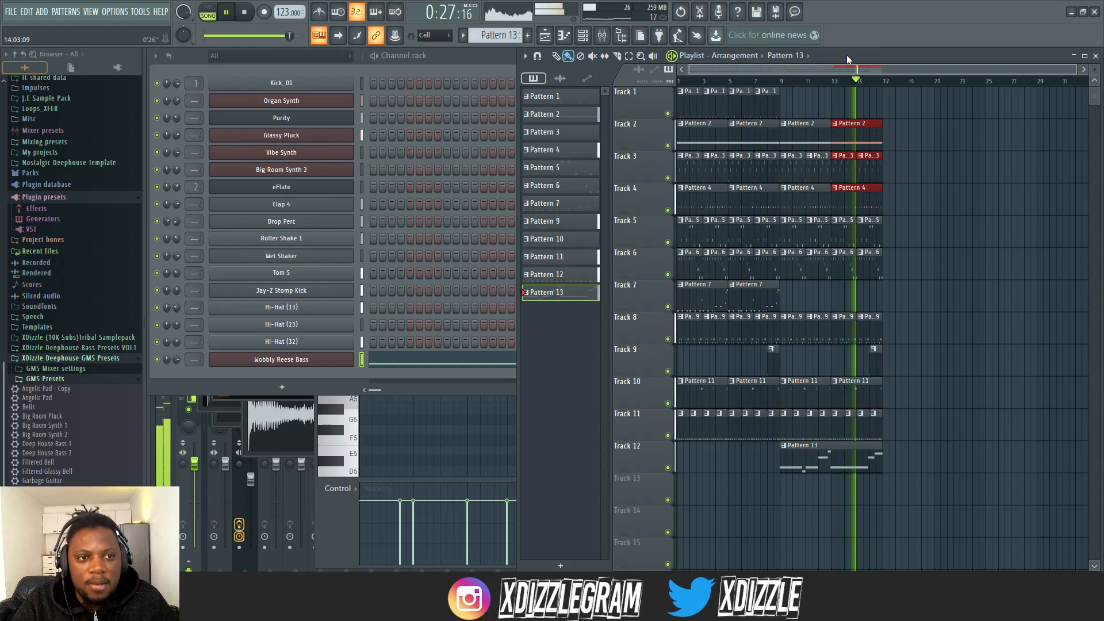
Step: Place the Cymbal (3) sample from the Cymbals folder of the XdizzleMusic SA.p House Sample Pack at bar 1 of Track 13
click(60, 359)
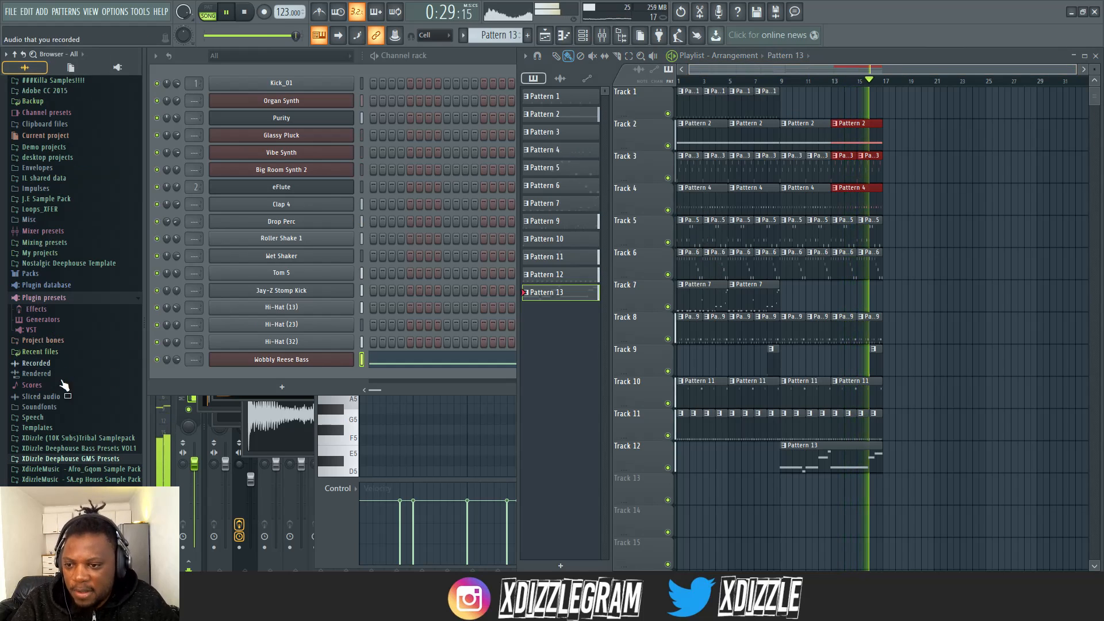
click(75, 481)
scroll(76, 482, down, 3)
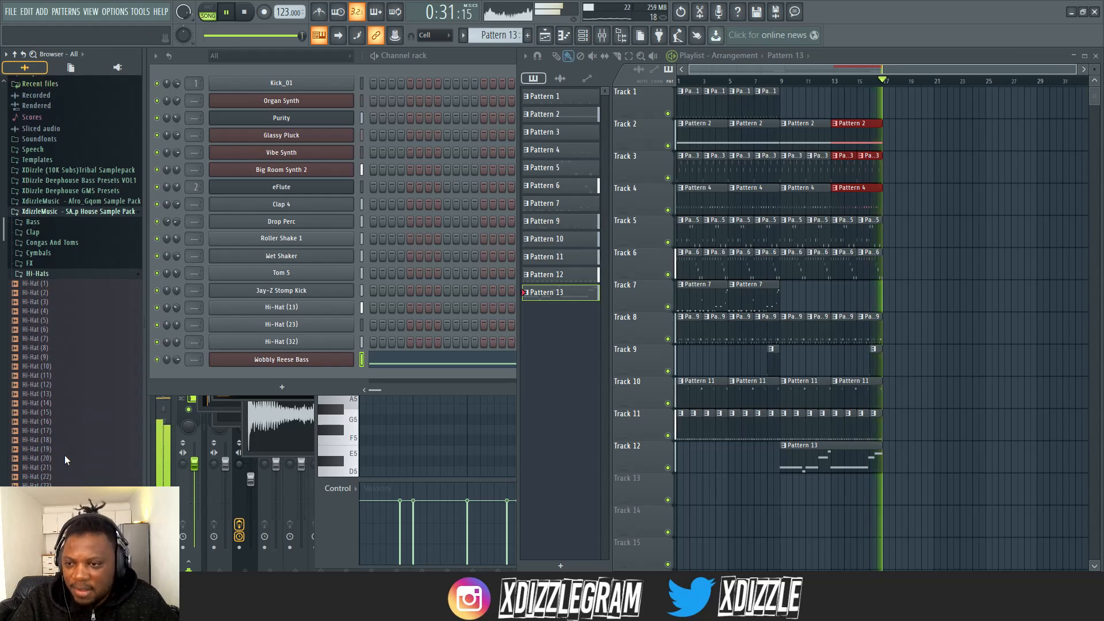
scroll(46, 333, down, 4)
scroll(48, 333, up, 3)
scroll(49, 329, up, 3)
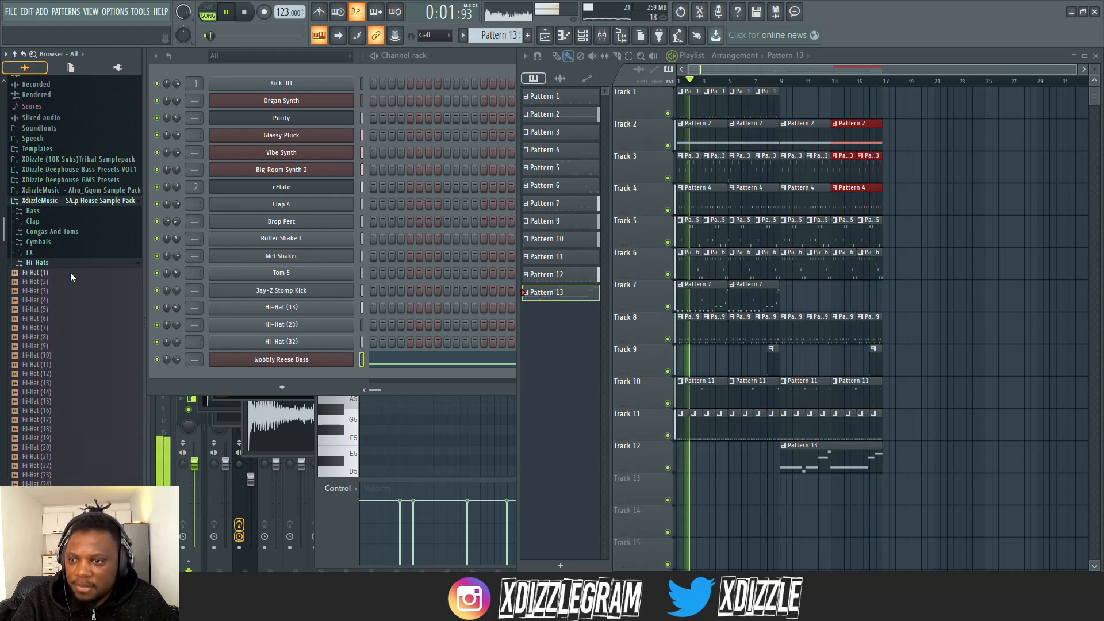
click(62, 262)
click(38, 429)
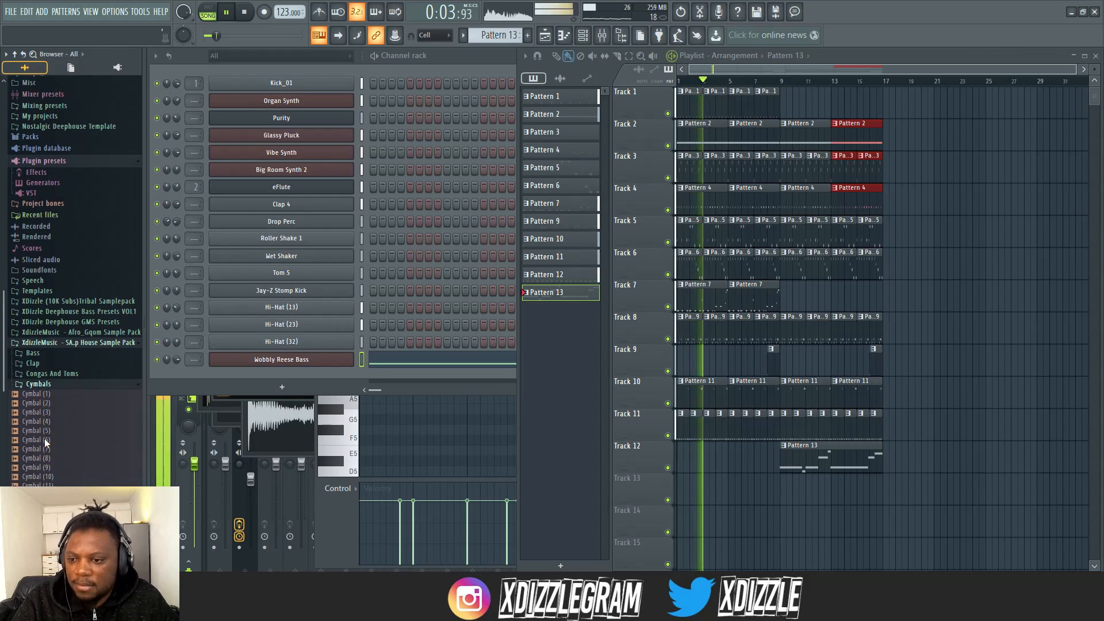
click(51, 384)
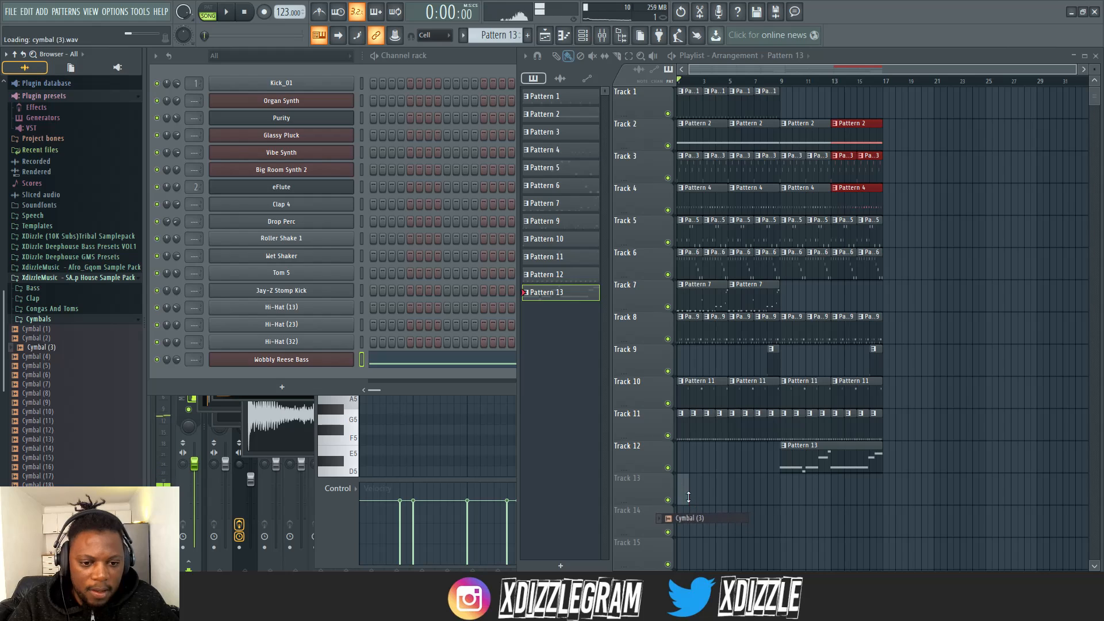
drag(689, 497, 689, 495)
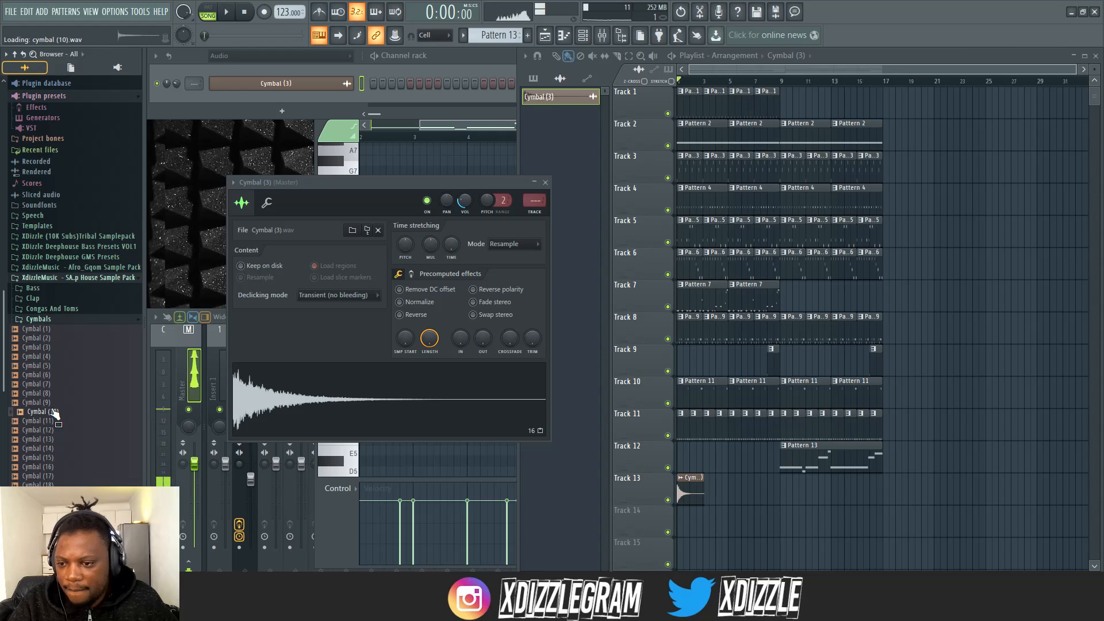
Step: Place the Cymbal (7) sample from the Cymbals folder on Track 13 so that its swell ends exactly at bar 17
click(51, 439)
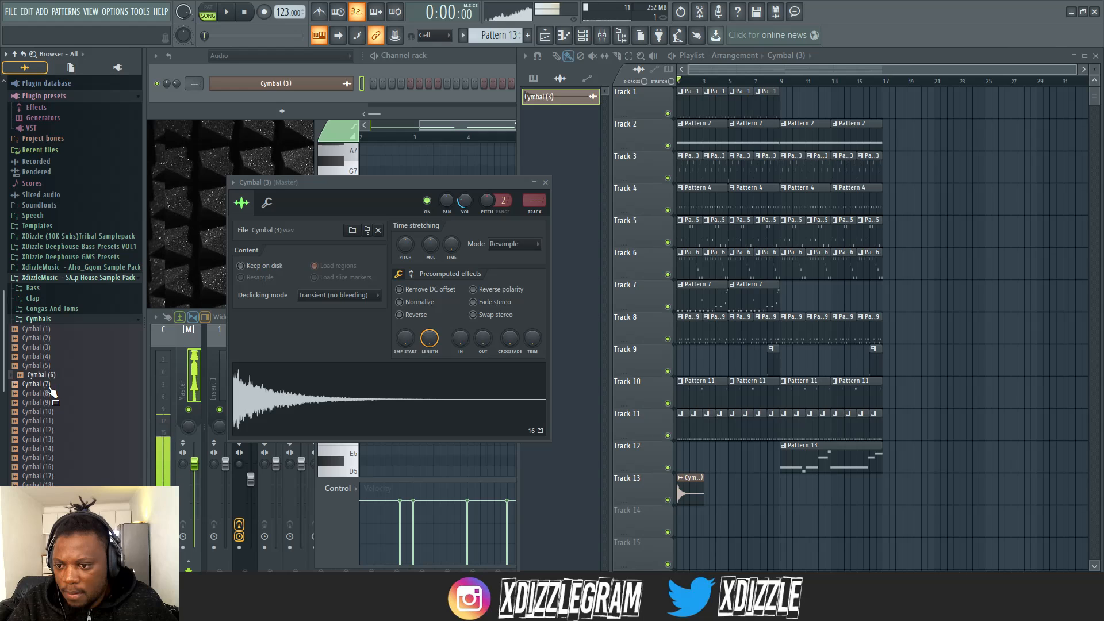
drag(869, 510, 851, 489)
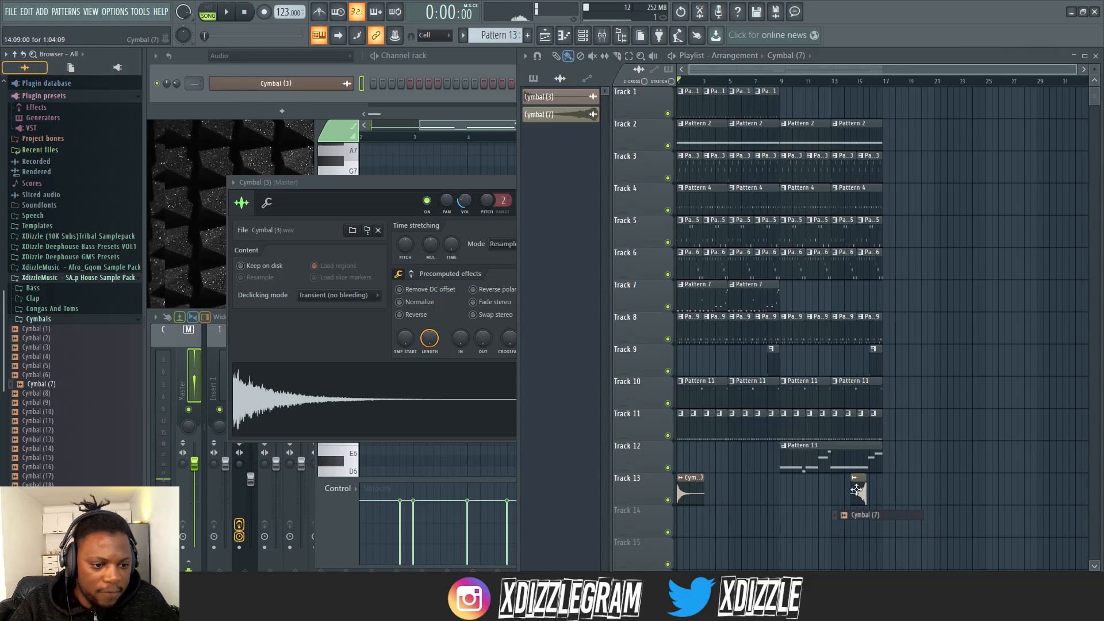
scroll(884, 91, up, 4)
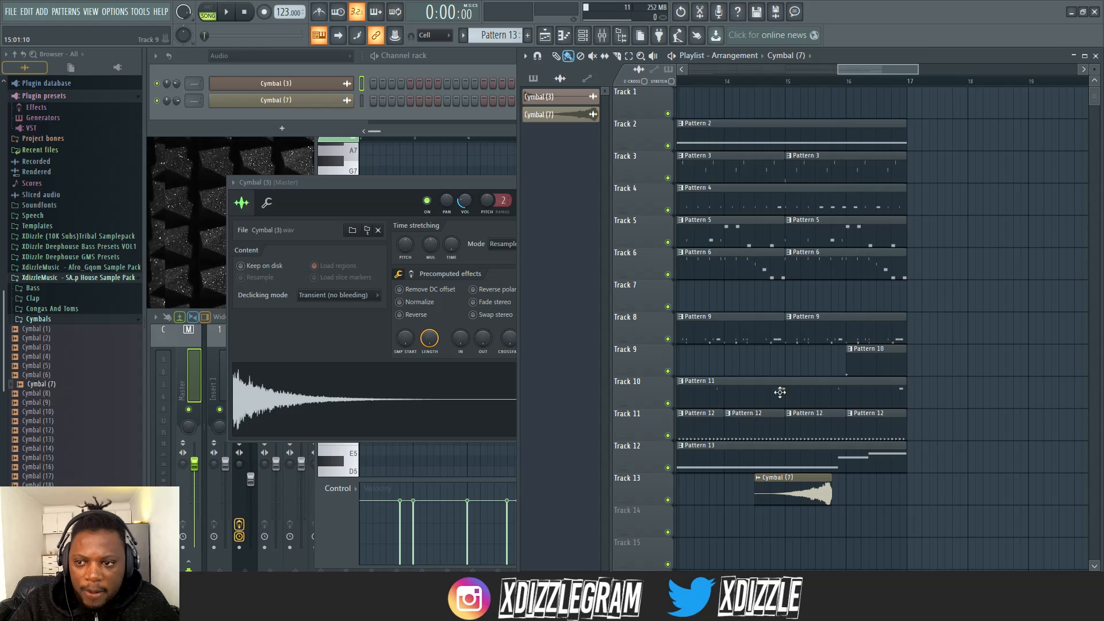
drag(798, 493, 867, 490)
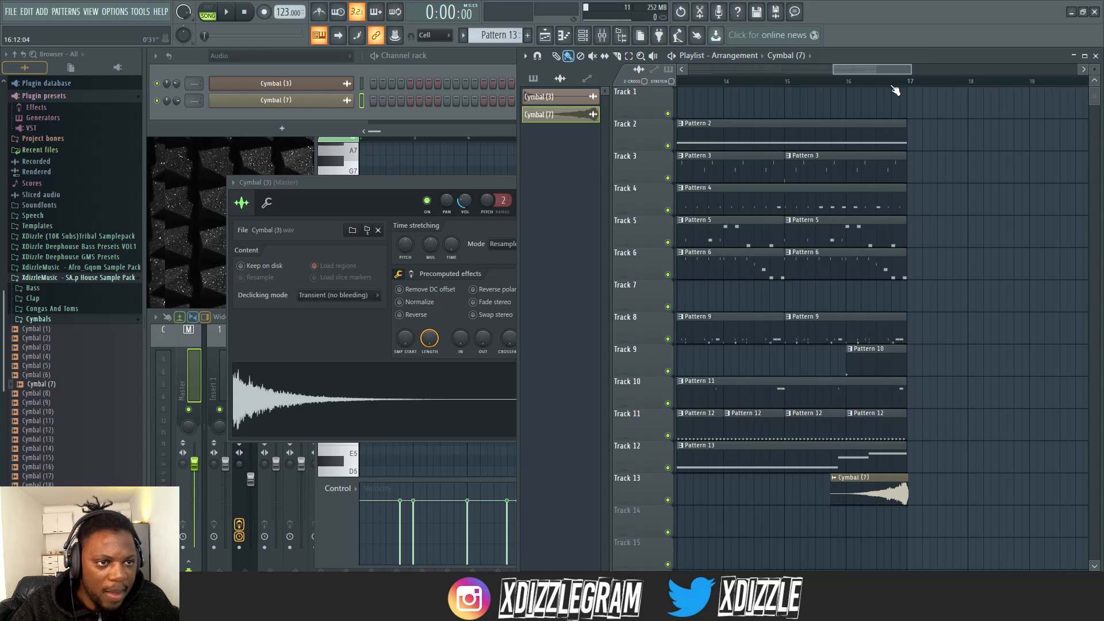
scroll(896, 91, up, 5)
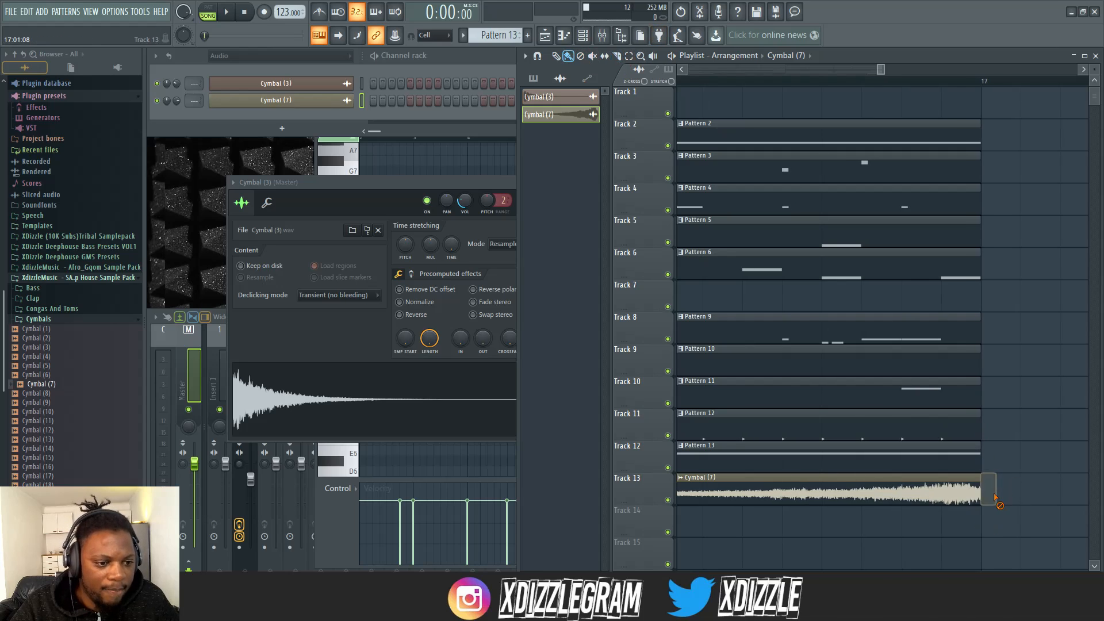
scroll(820, 81, down, 5)
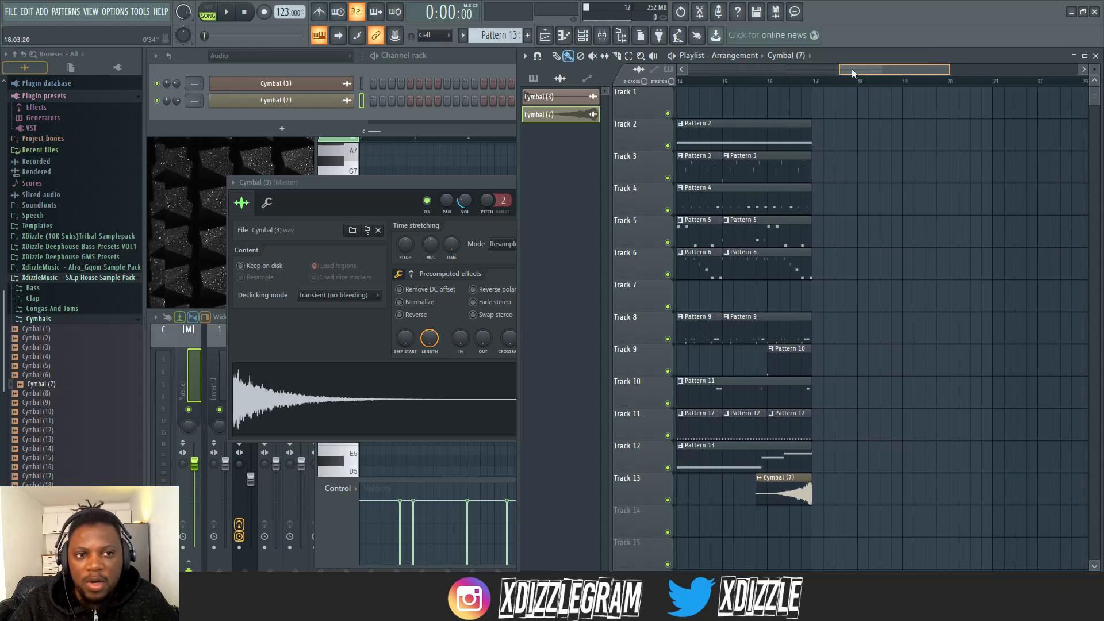
scroll(838, 86, down, 5)
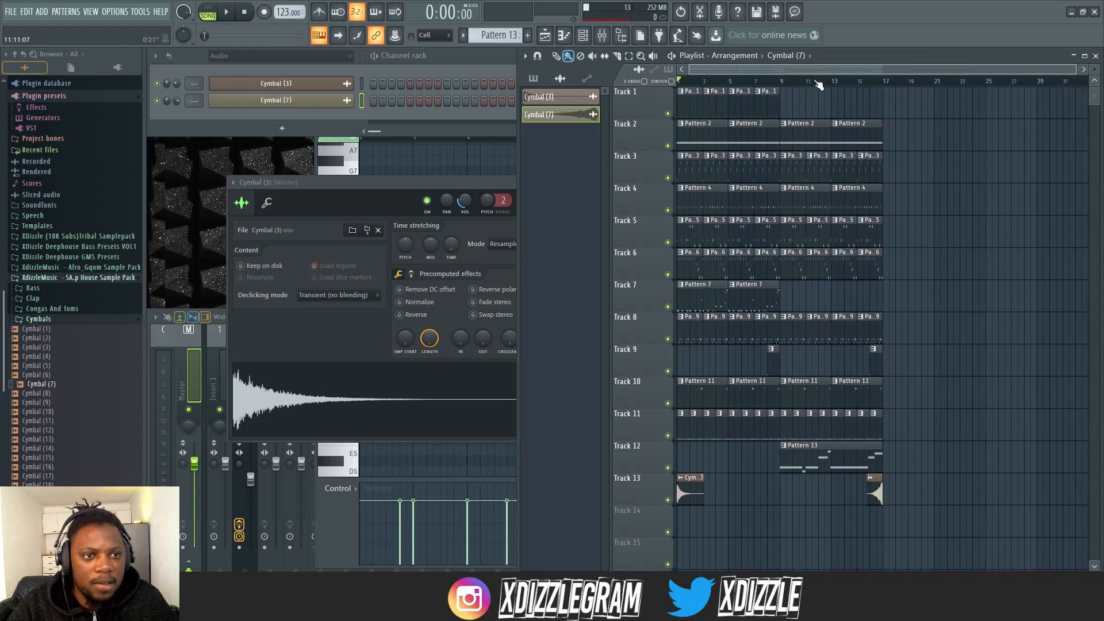
Step: Play the start of the arrangement briefly and collapse the list of cymbal samples
key(space)
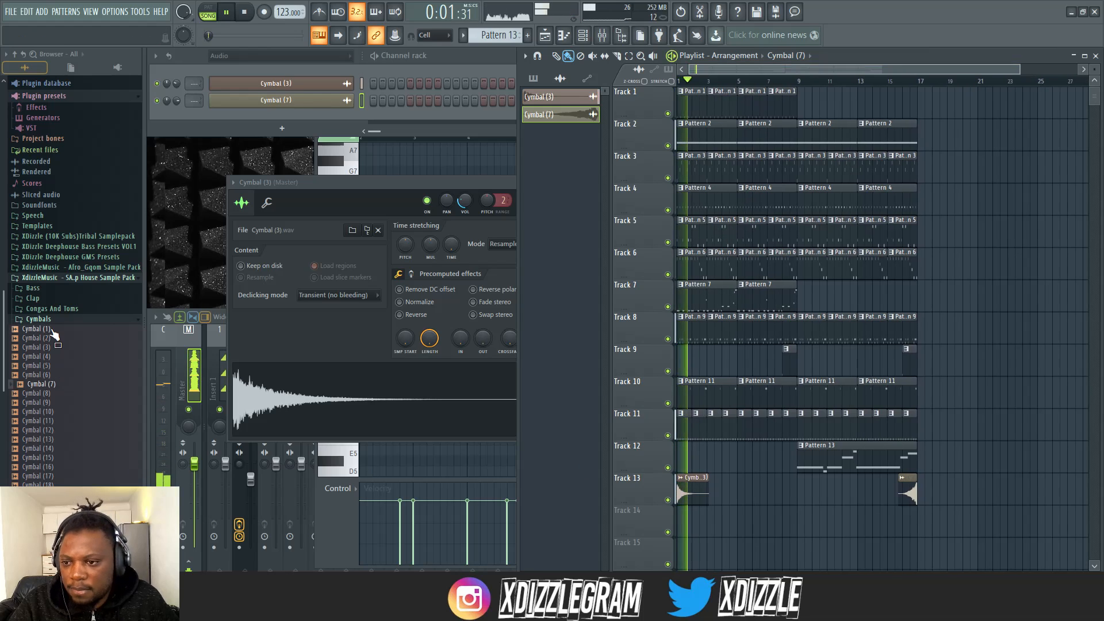
scroll(65, 322, up, 4)
key(space)
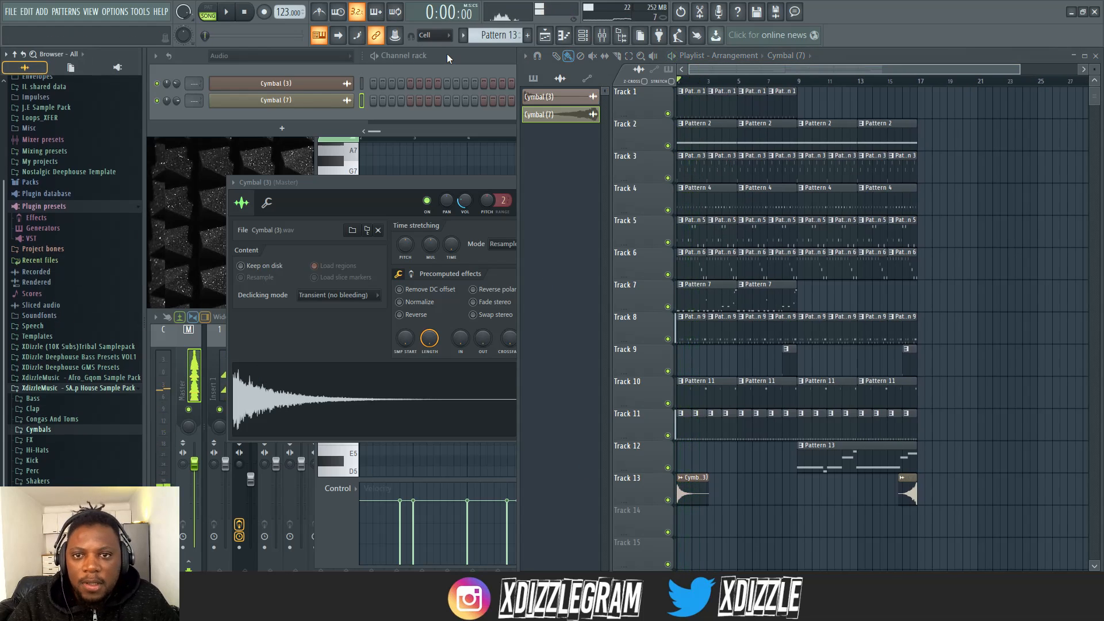
Step: Create a Filter Cutoff automation clip for the Wobbly Reese Bass spanning bars 9 to 17
click(876, 65)
double_click(857, 469)
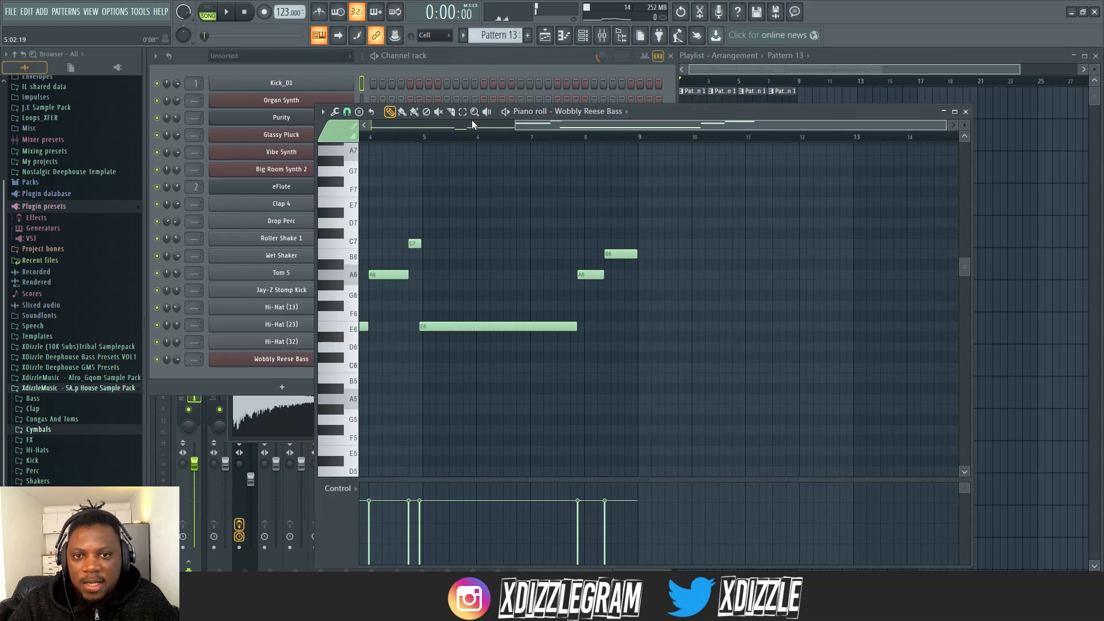
click(516, 54)
click(922, 62)
drag(803, 84, 902, 85)
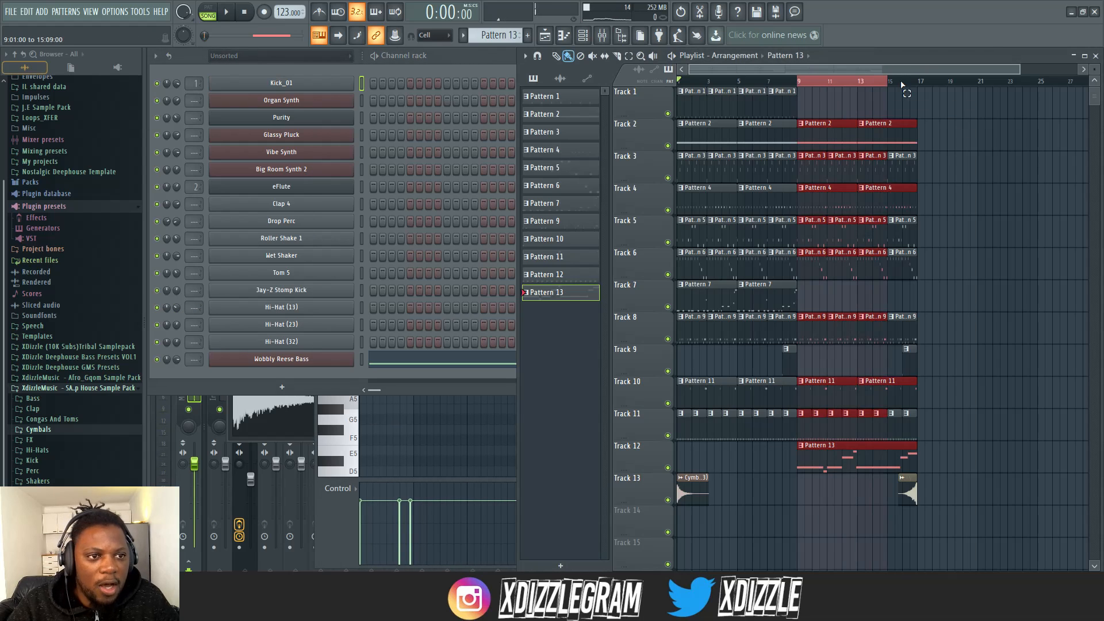
click(273, 361)
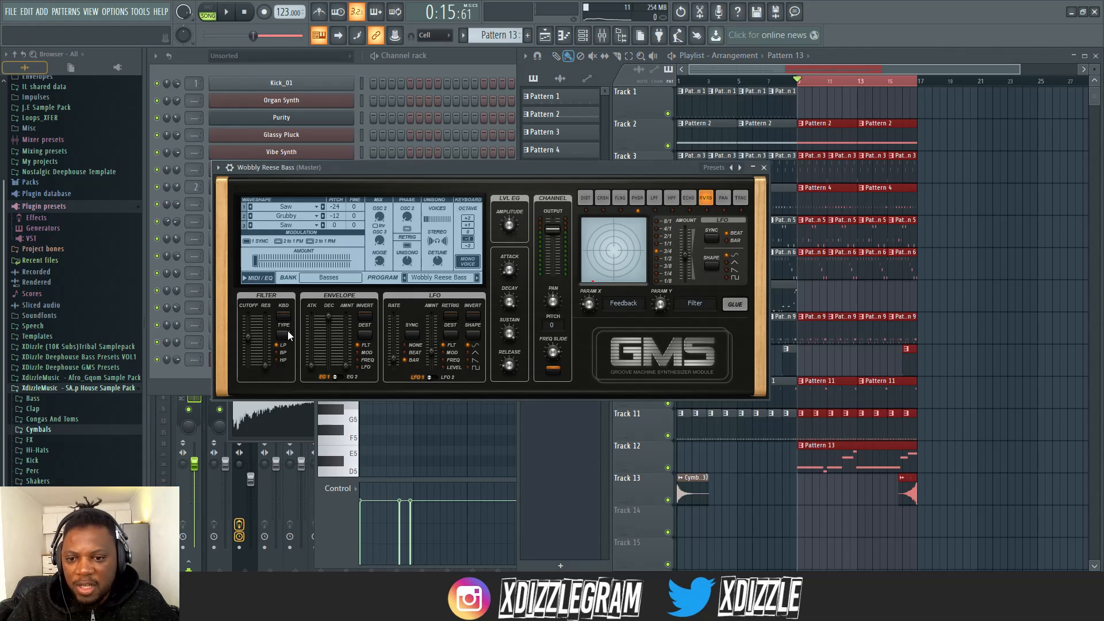
right_click(251, 337)
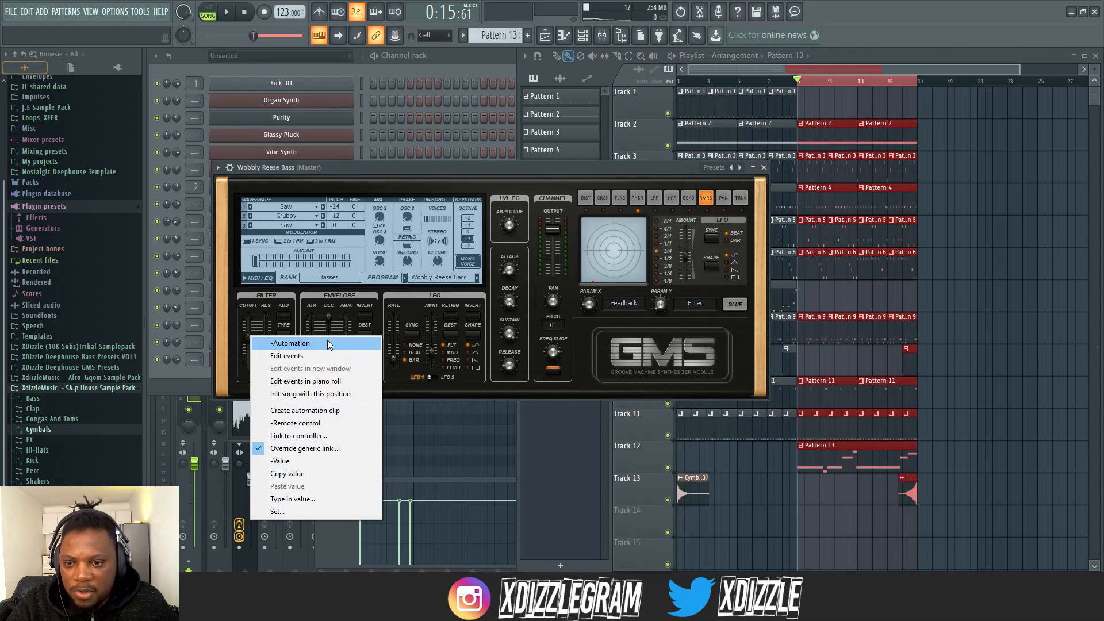
click(325, 415)
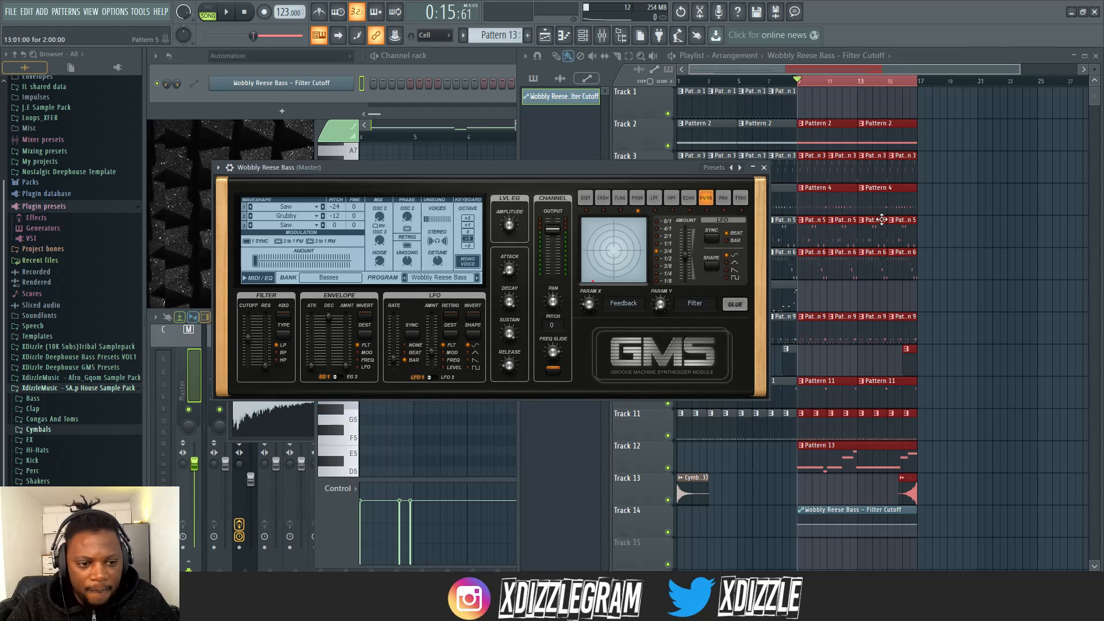
Step: Shape the Wobbly Reese Bass Filter Cutoff clip on Track 14 into a gradually rising curve and play it from bar 9
scroll(900, 104, down, 5)
scroll(899, 88, up, 4)
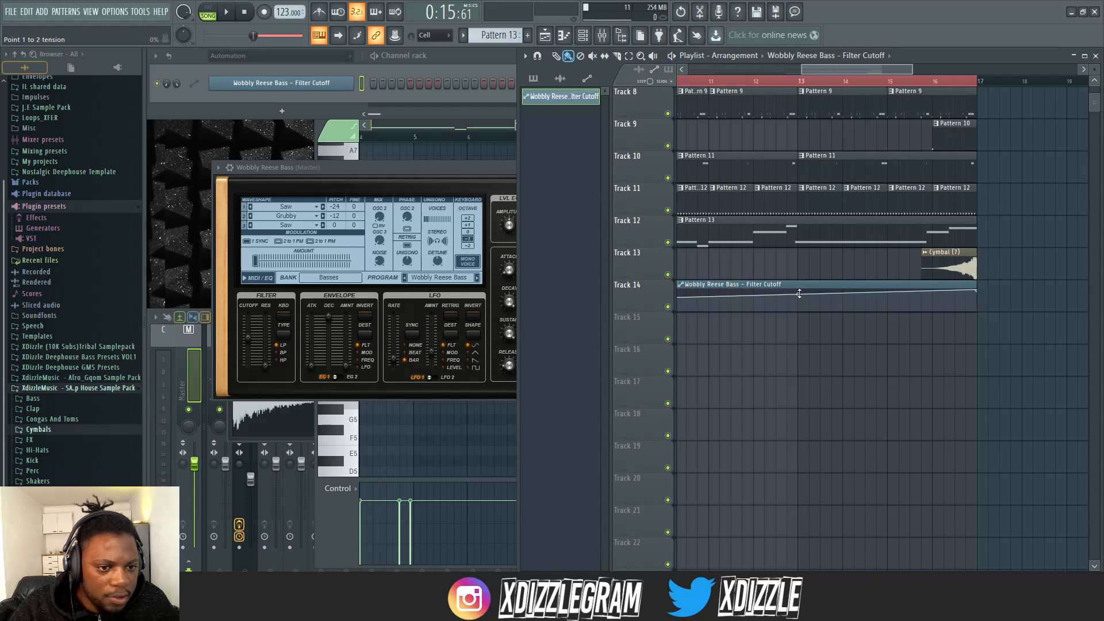
key(space)
scroll(839, 86, down, 3)
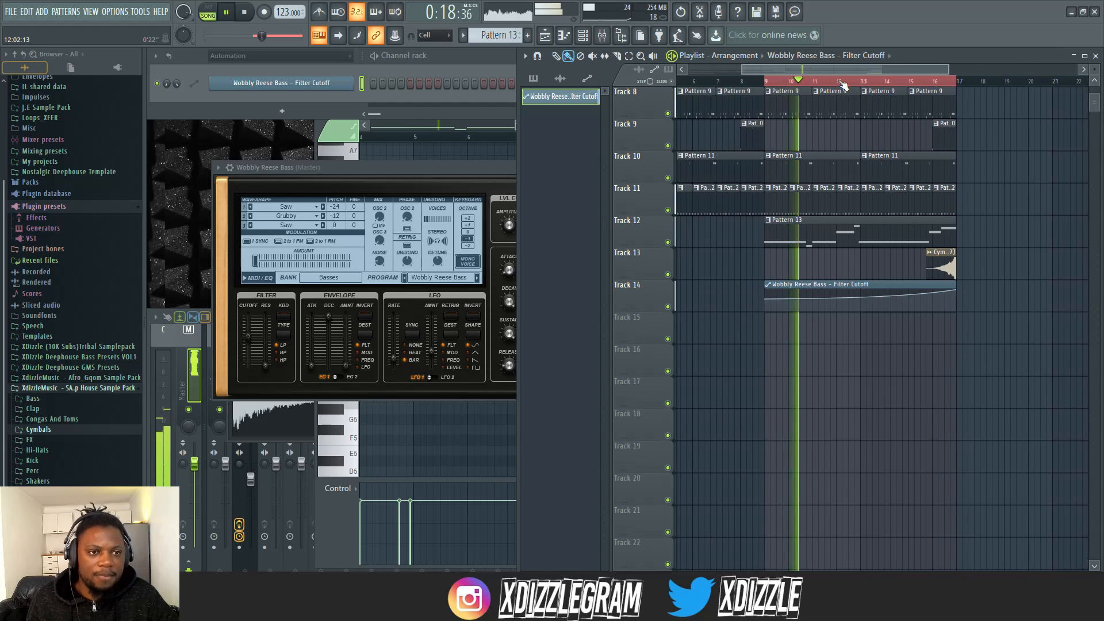
drag(845, 70, 851, 69)
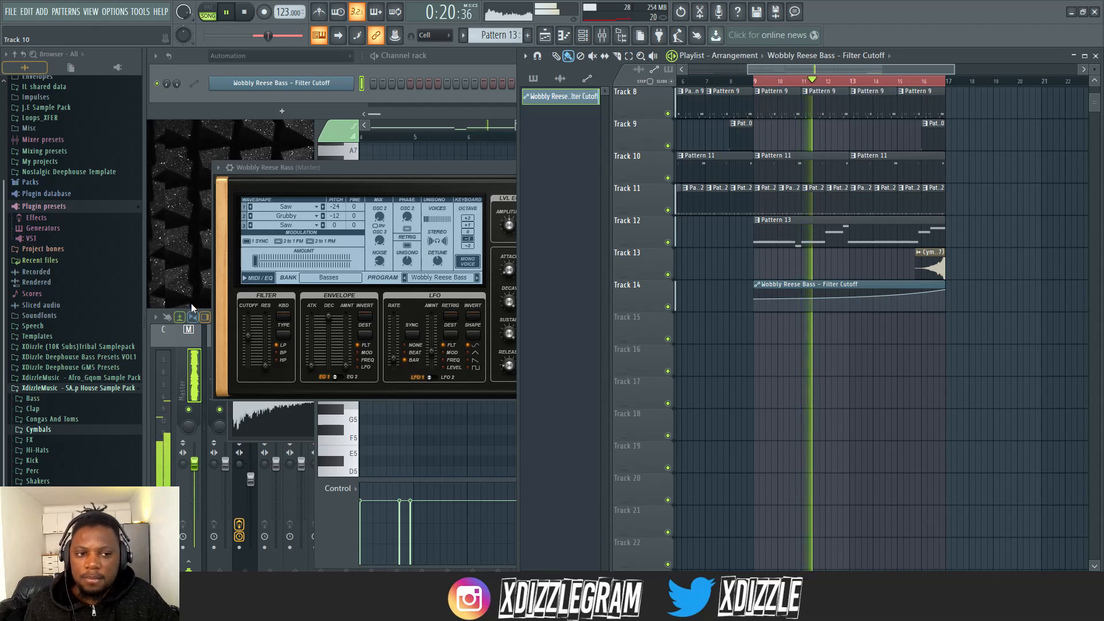
Step: Lower the Cymbal (7) channel volume slightly and fine-tune the tension of the Wobbly Reese Bass Filter Cutoff curve
double_click(931, 266)
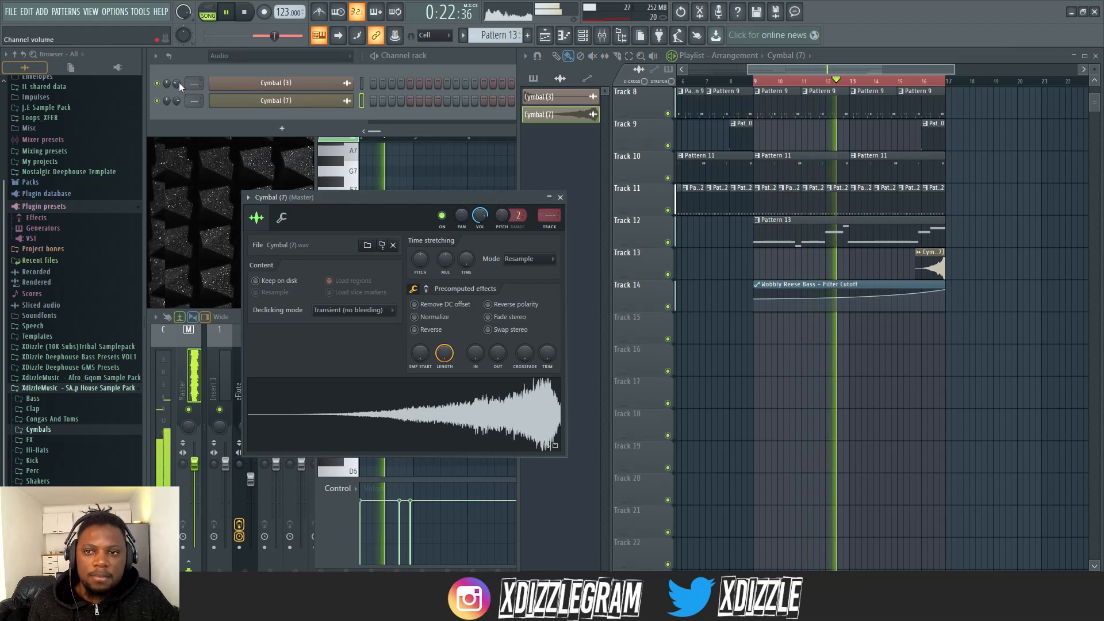
drag(177, 100, 177, 118)
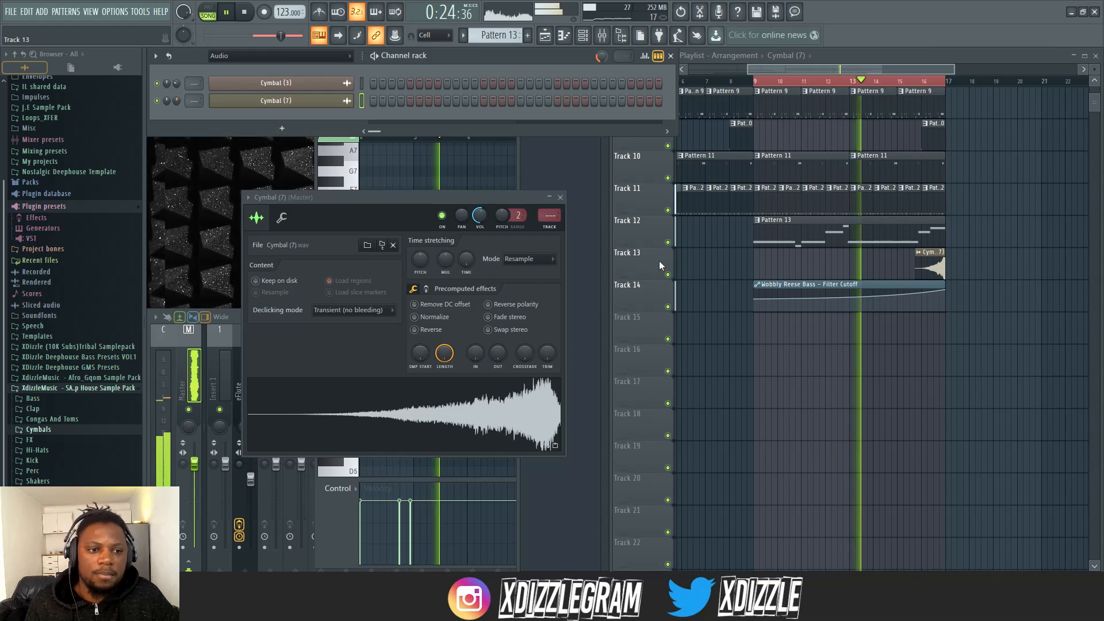
drag(850, 298, 850, 297)
Step: Delete the Pattern 4 clip at bars 13 to 17 on Track 4, clear the time selection and stop playback
scroll(955, 161, up, 7)
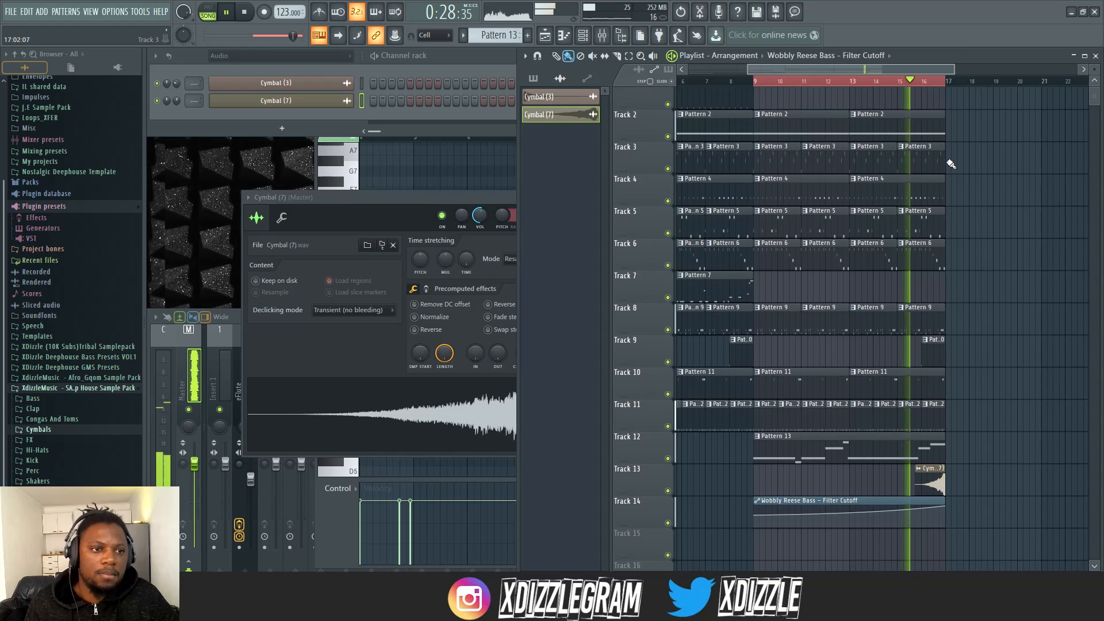
right_click(937, 195)
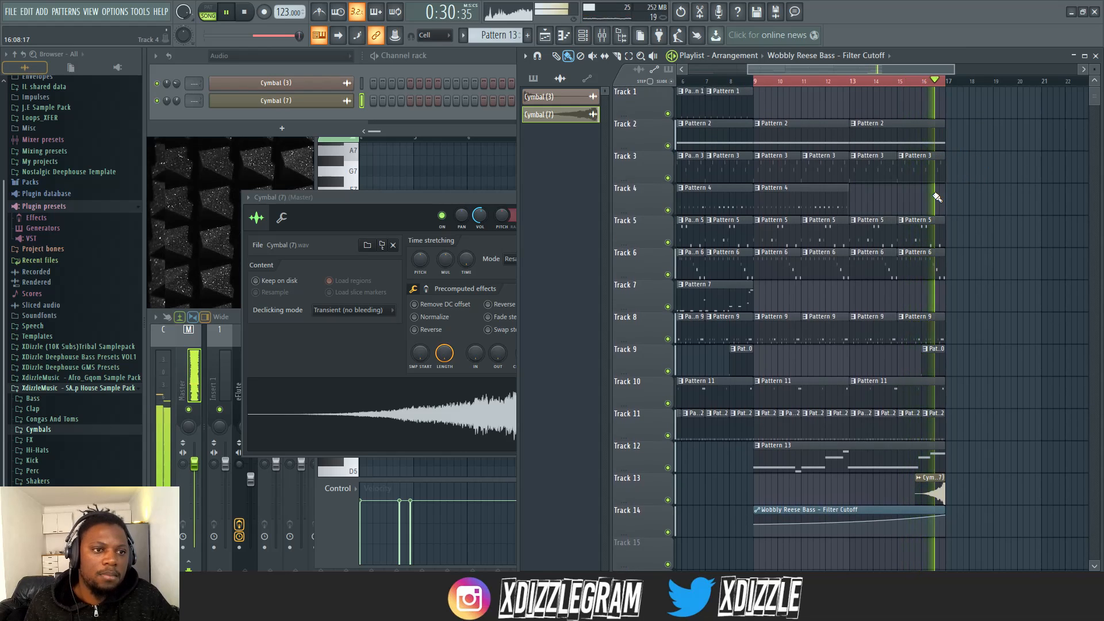
scroll(934, 80, down, 3)
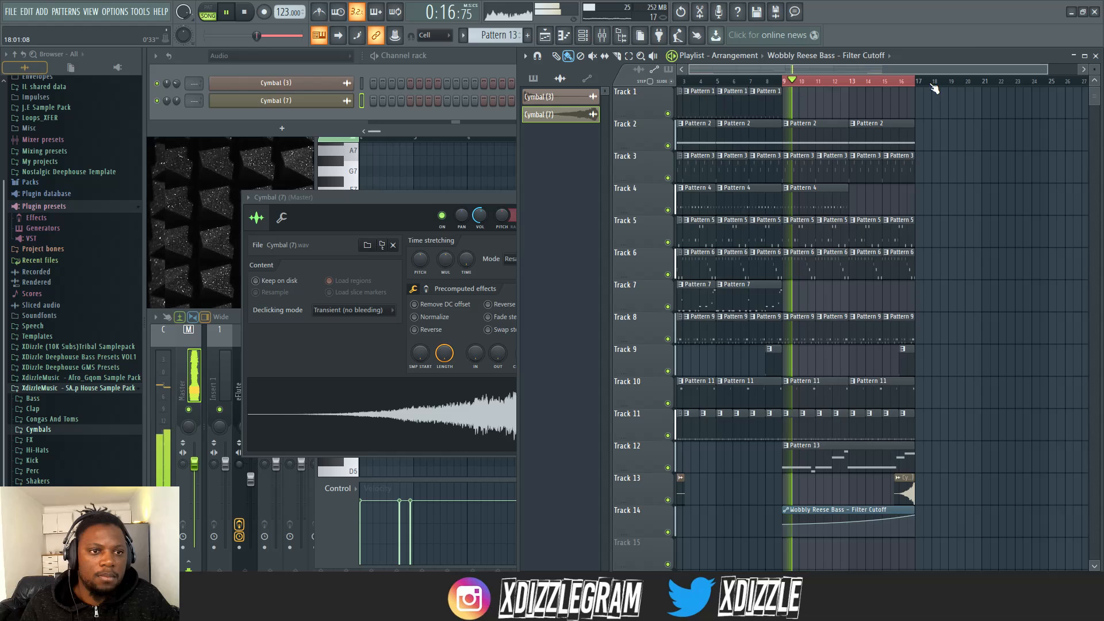
double_click(787, 81)
key(space)
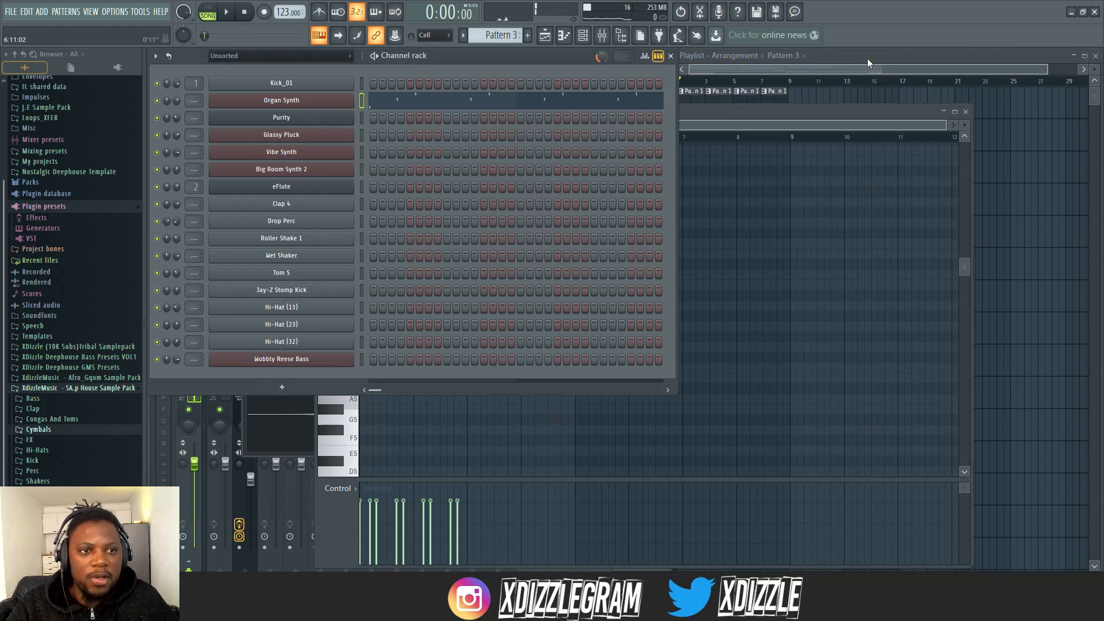
Step: Test the Vibe Synth's filter cutoff and create an automation clip for it across the whole arrangement
click(869, 62)
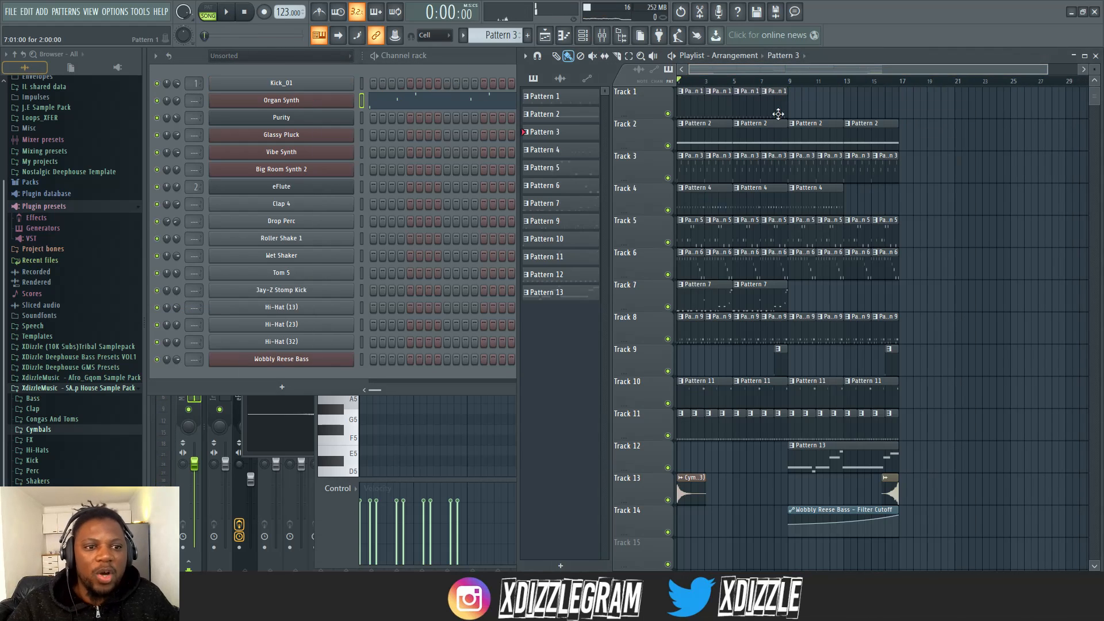
double_click(807, 238)
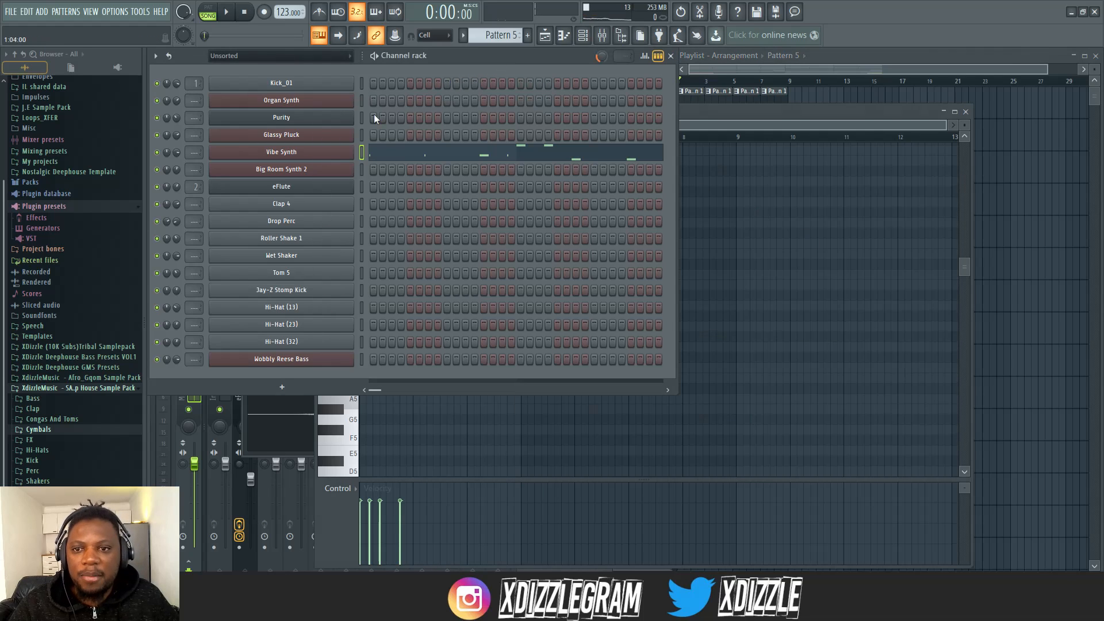
click(305, 158)
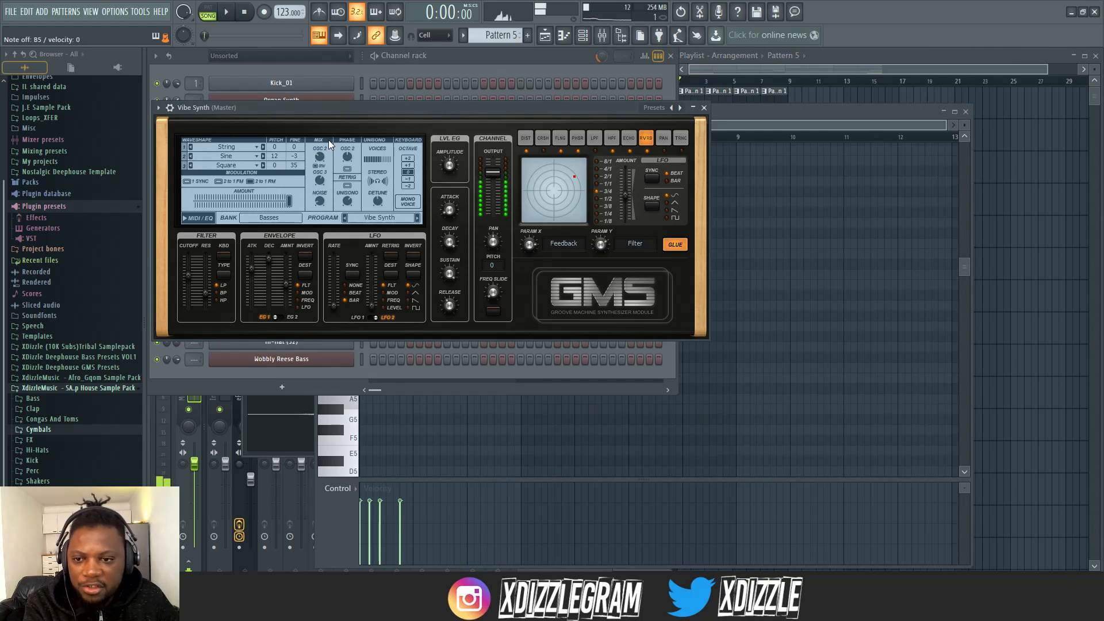
drag(194, 278, 194, 270)
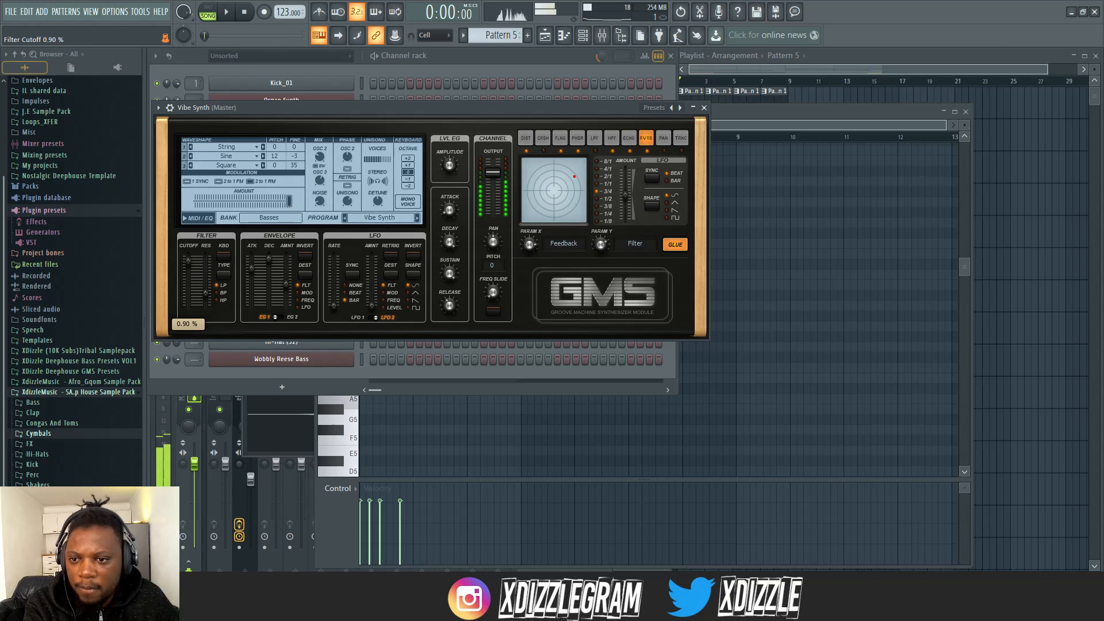
right_click(189, 281)
click(248, 351)
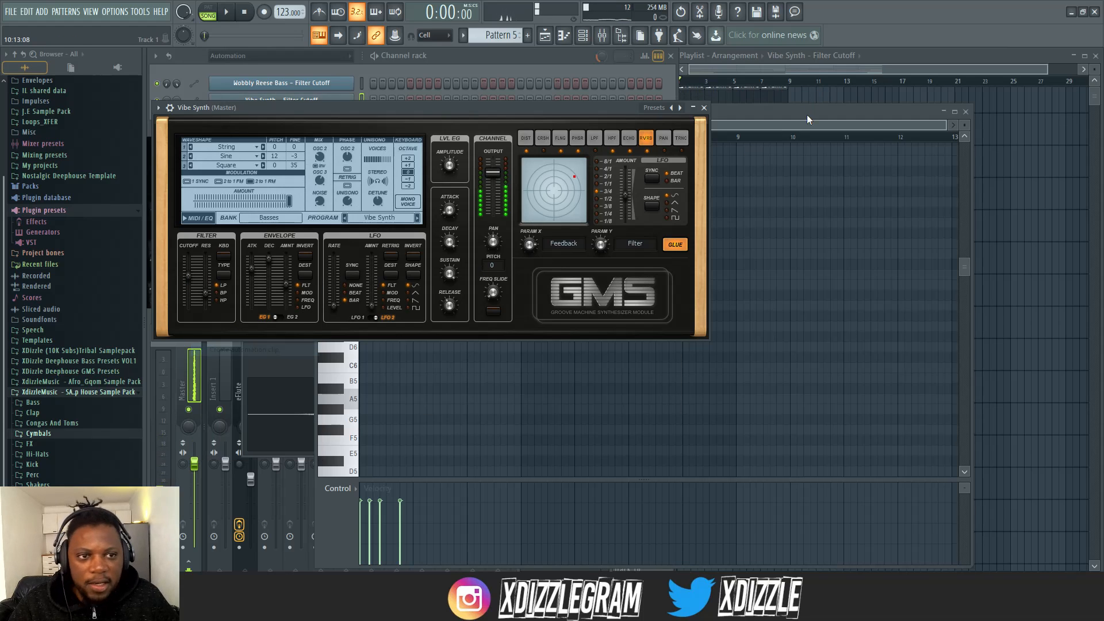
Step: Shape the Vibe Synth Filter Cutoff clip on Track 15 into a curve rising towards bar 17 and play from bar 11
click(914, 66)
scroll(976, 483, down, 5)
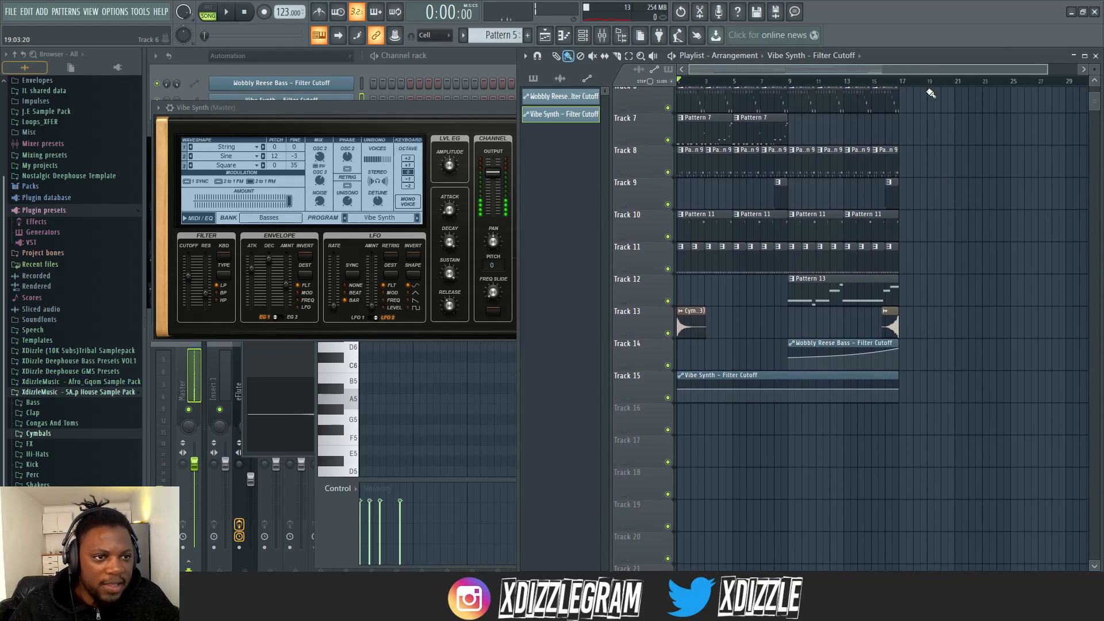
scroll(865, 87, up, 2)
scroll(1095, 69, up, 2)
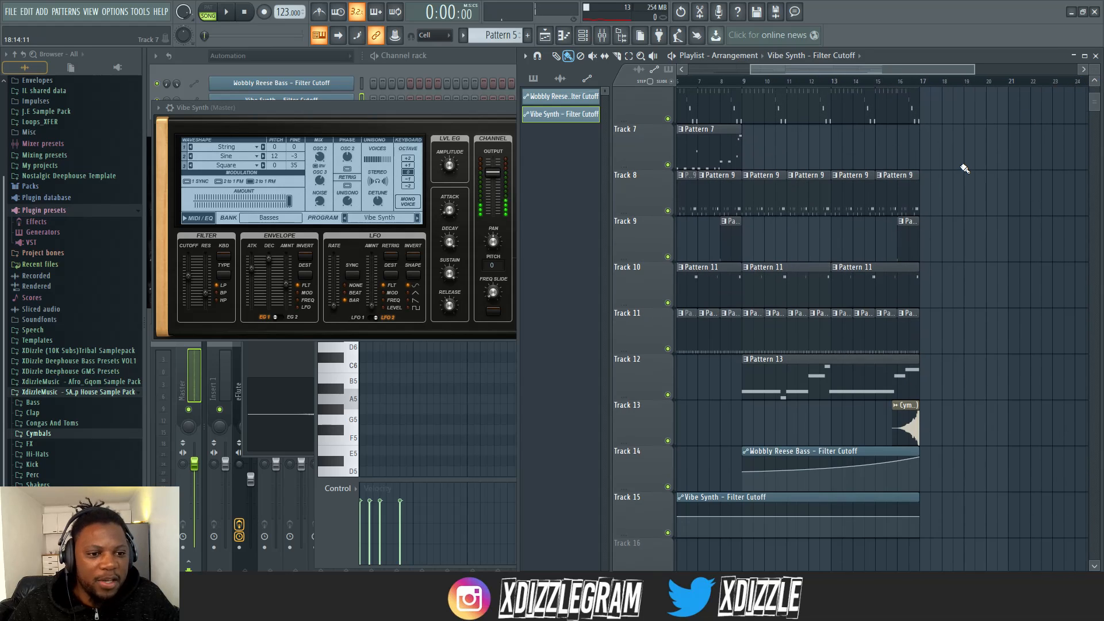
scroll(943, 207, down, 5)
scroll(883, 89, down, 2)
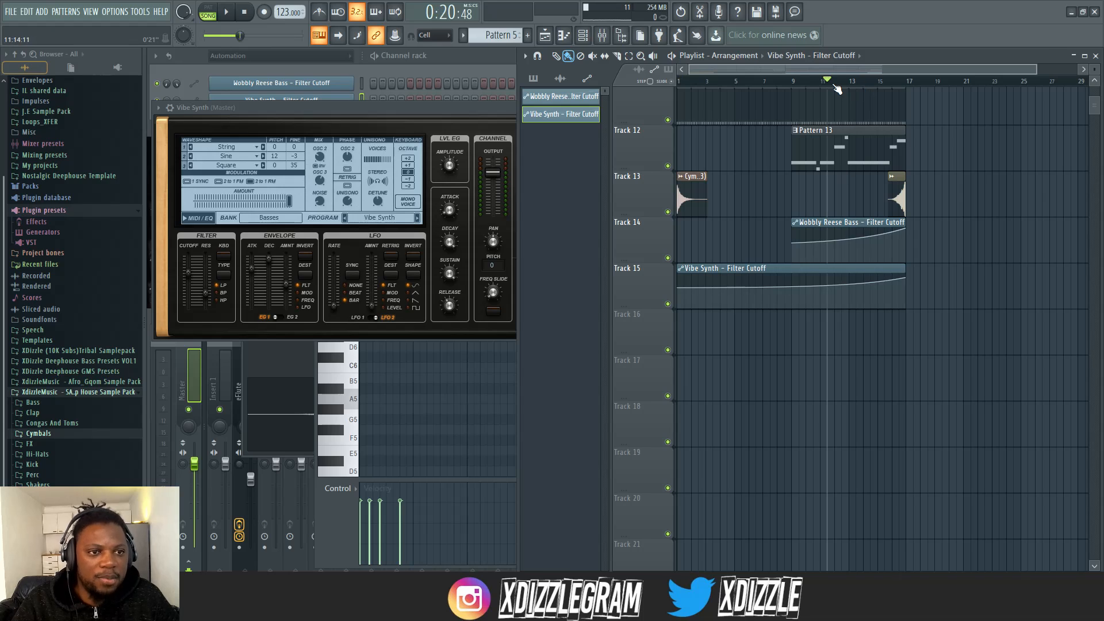
key(space)
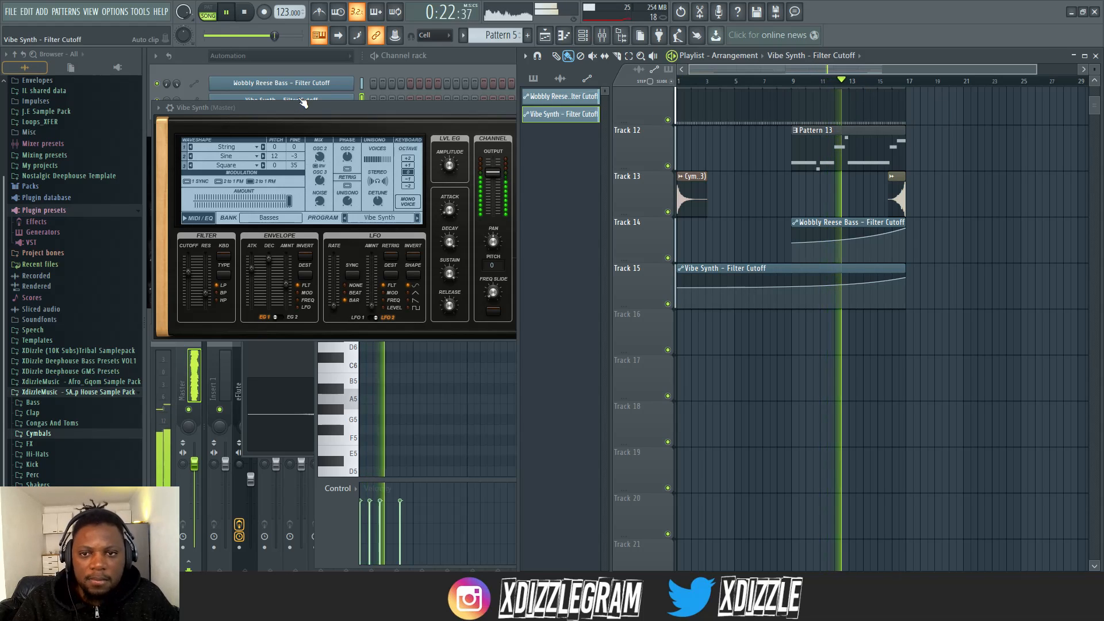
Step: Show all channels in the Channel rack and lower the Big Room Synth 2 channel volume slightly during playback
click(434, 55)
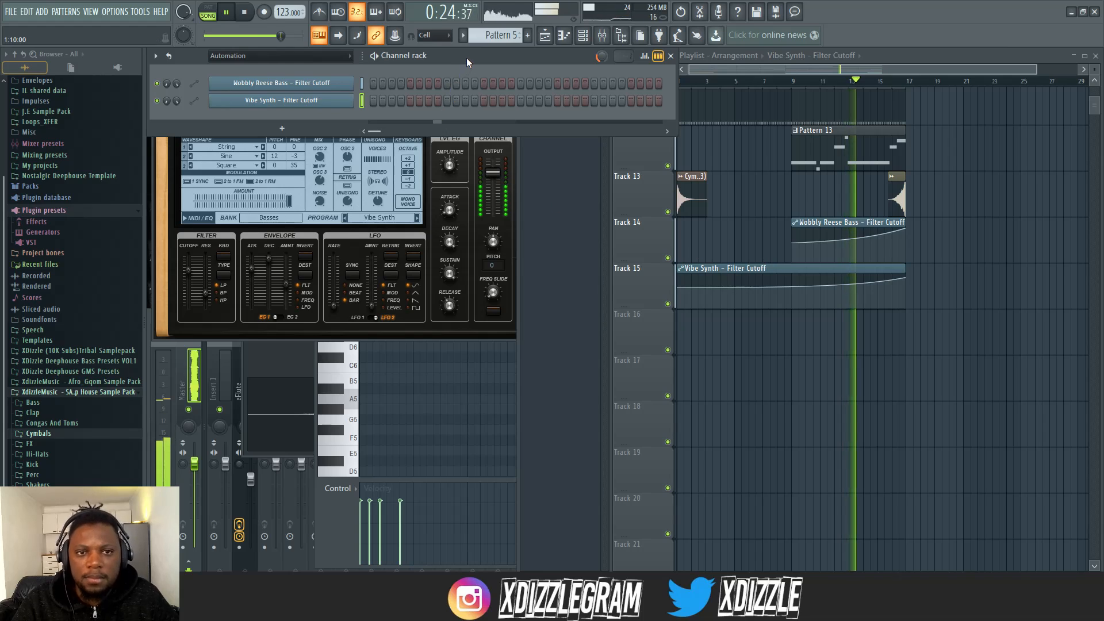
scroll(264, 56, up, 1)
scroll(282, 58, up, 1)
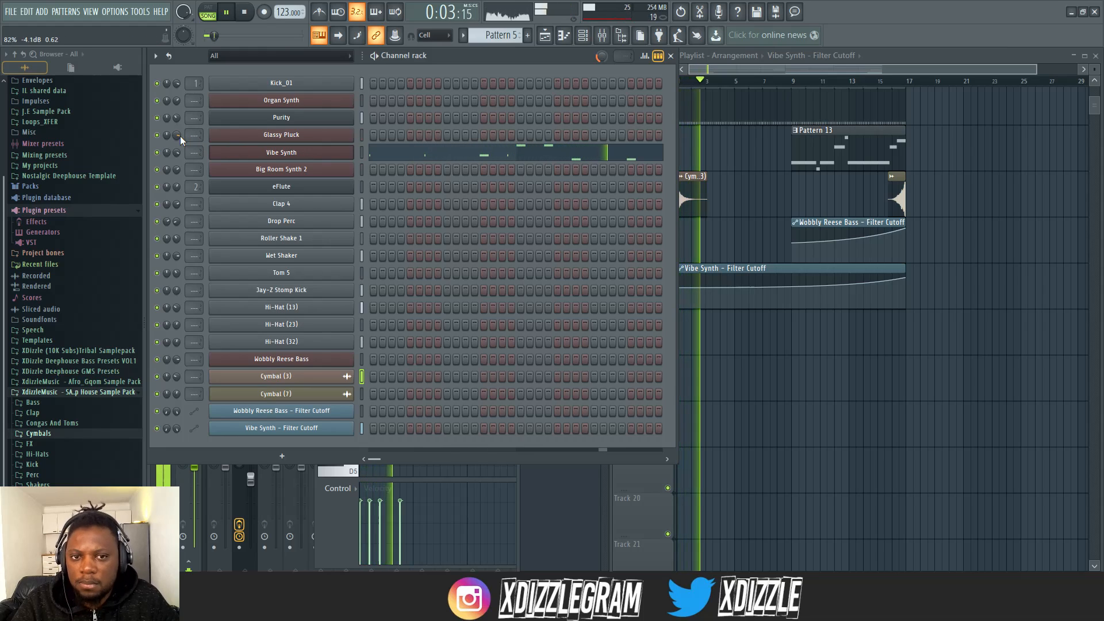
drag(176, 169, 176, 174)
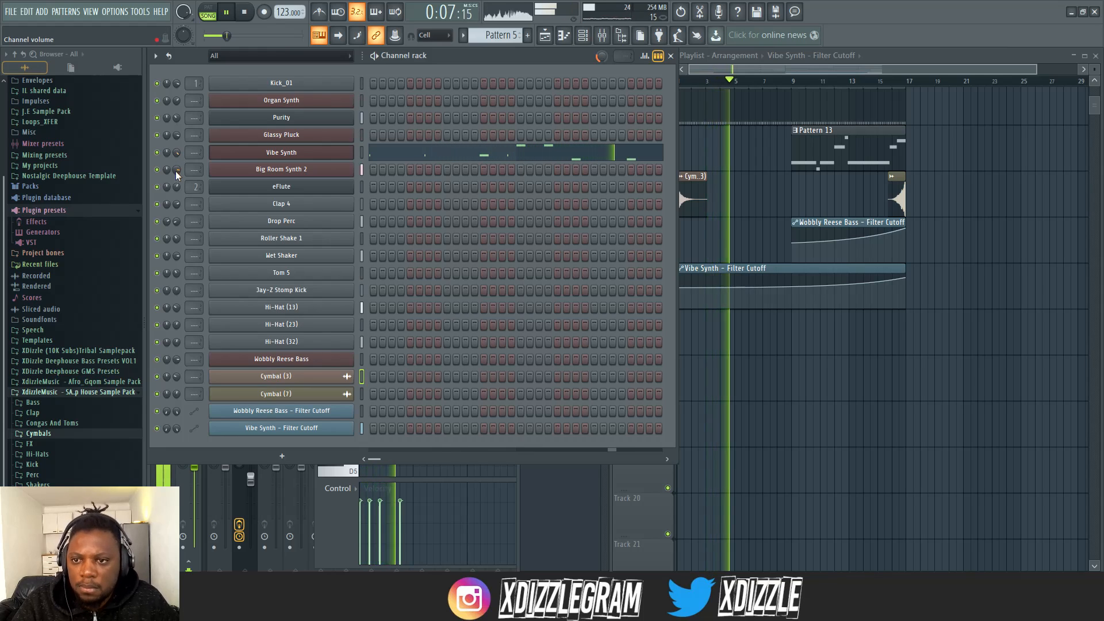
Step: Set the Big Room Synth 2 instrument's output level to 2.0 dB during playback
click(282, 169)
click(453, 64)
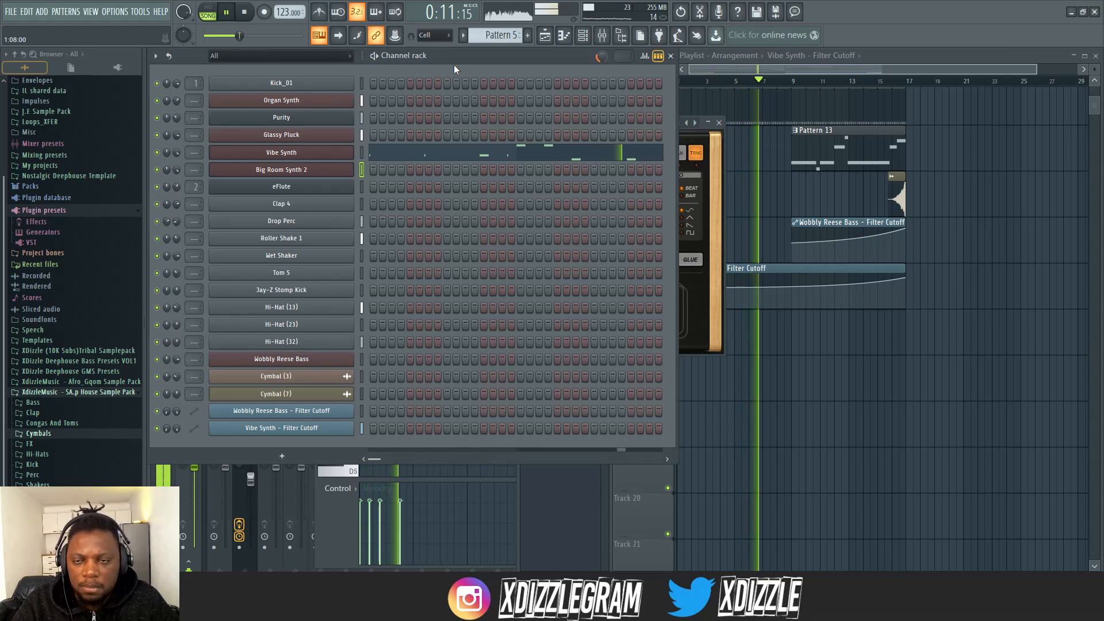
click(717, 171)
drag(507, 185, 507, 184)
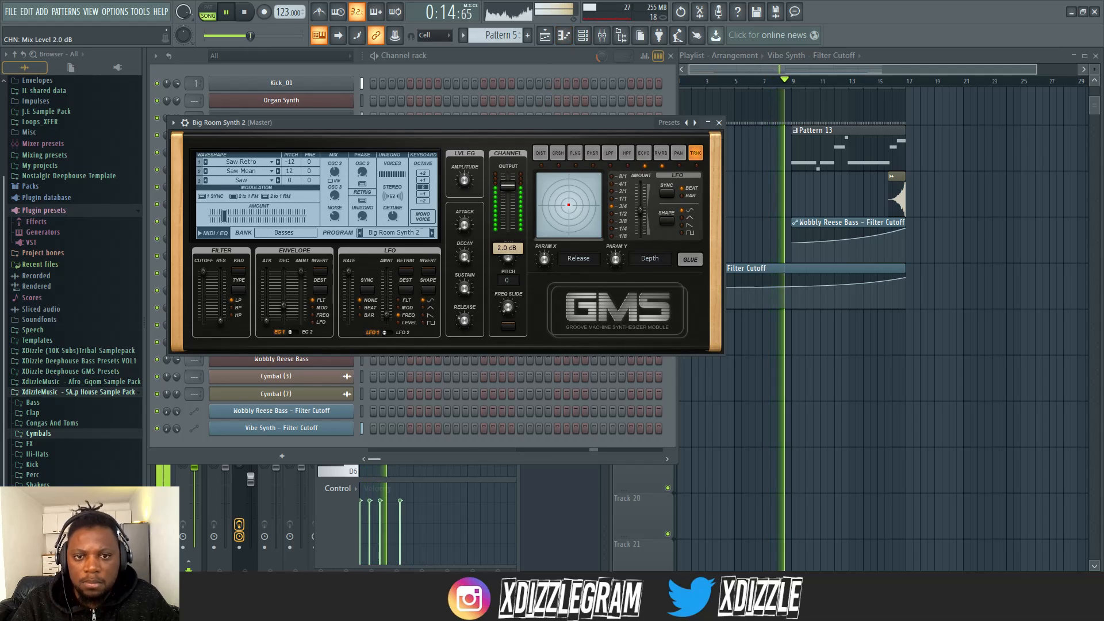
click(515, 68)
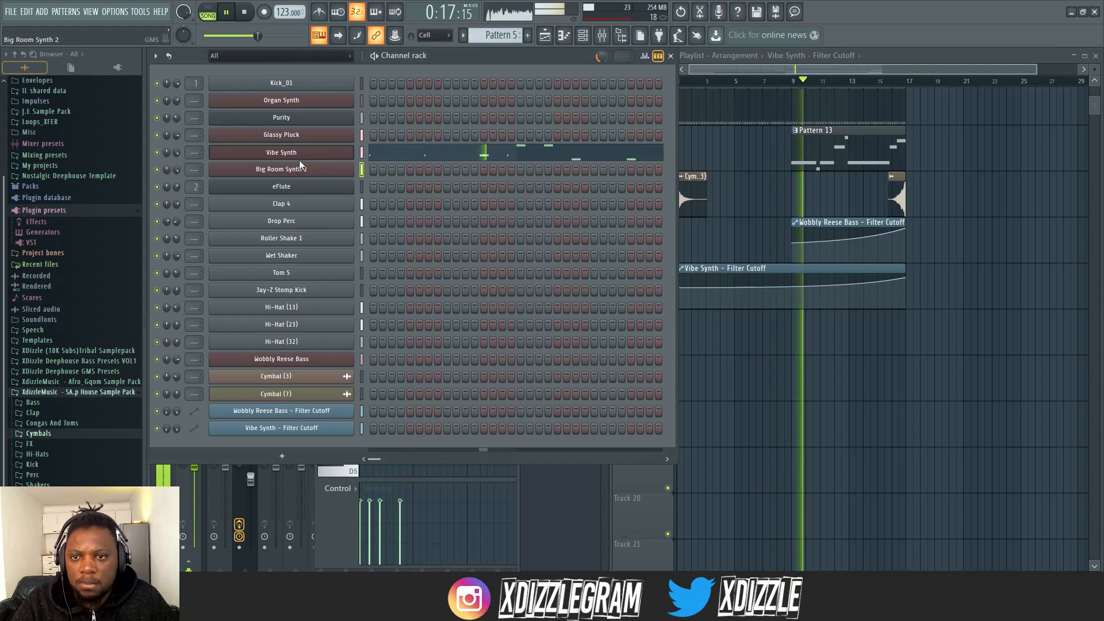
Step: Set the Glassy Pluck output level to 4.2 dB and lower the Vibe Synth channel volume to 71%
click(345, 157)
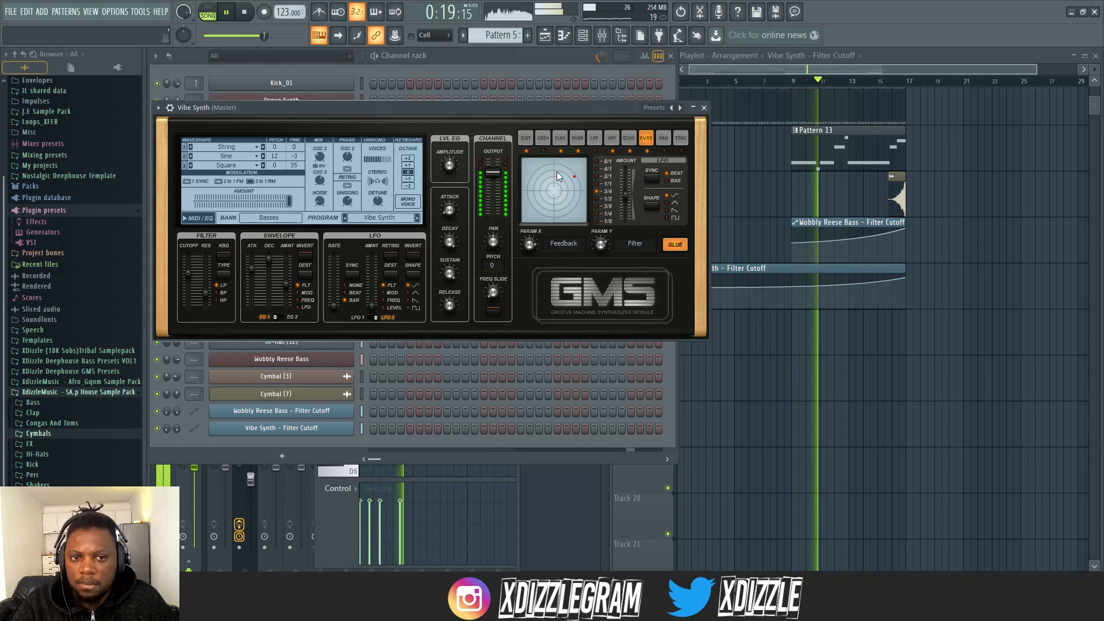
click(532, 72)
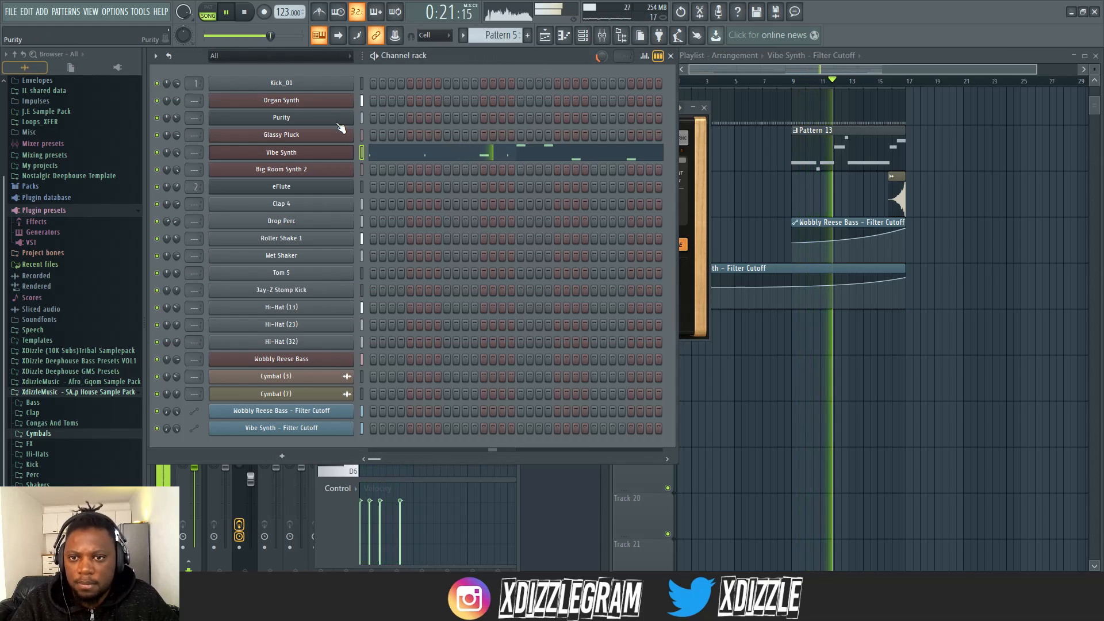
click(339, 137)
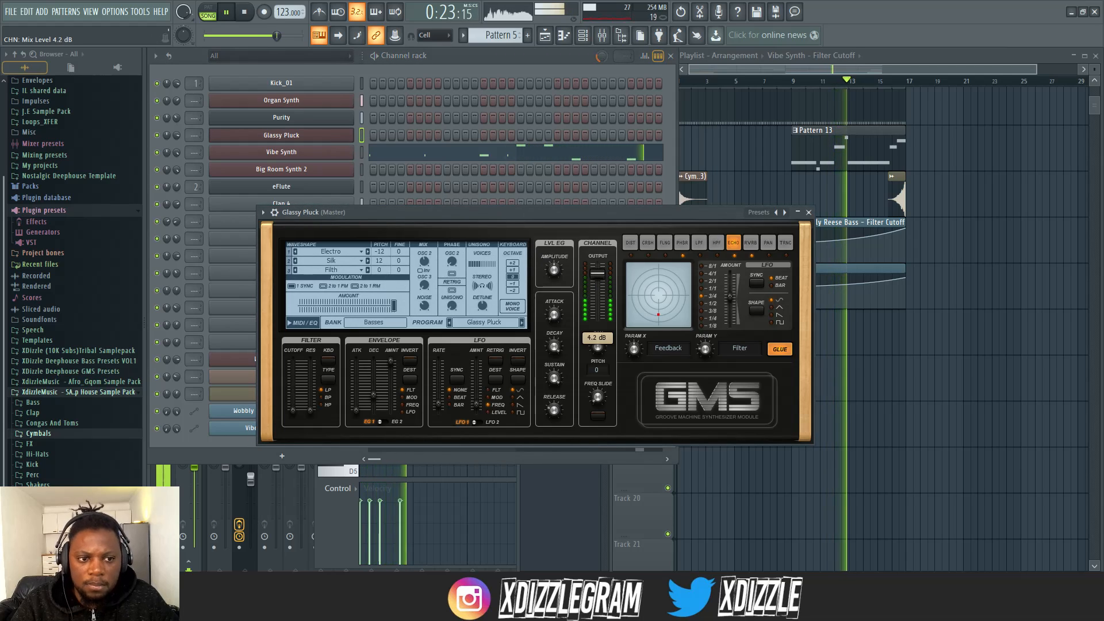
click(480, 61)
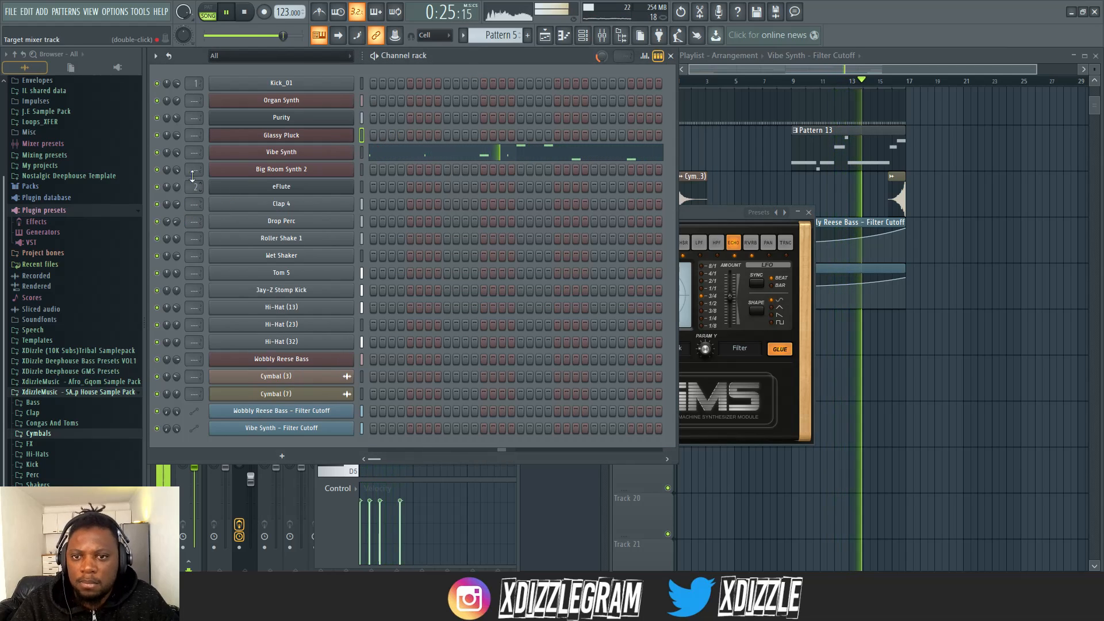
mouse_move(177, 152)
mouse_down()
mouse_move(177, 165)
mouse_move(175, 154)
mouse_up()
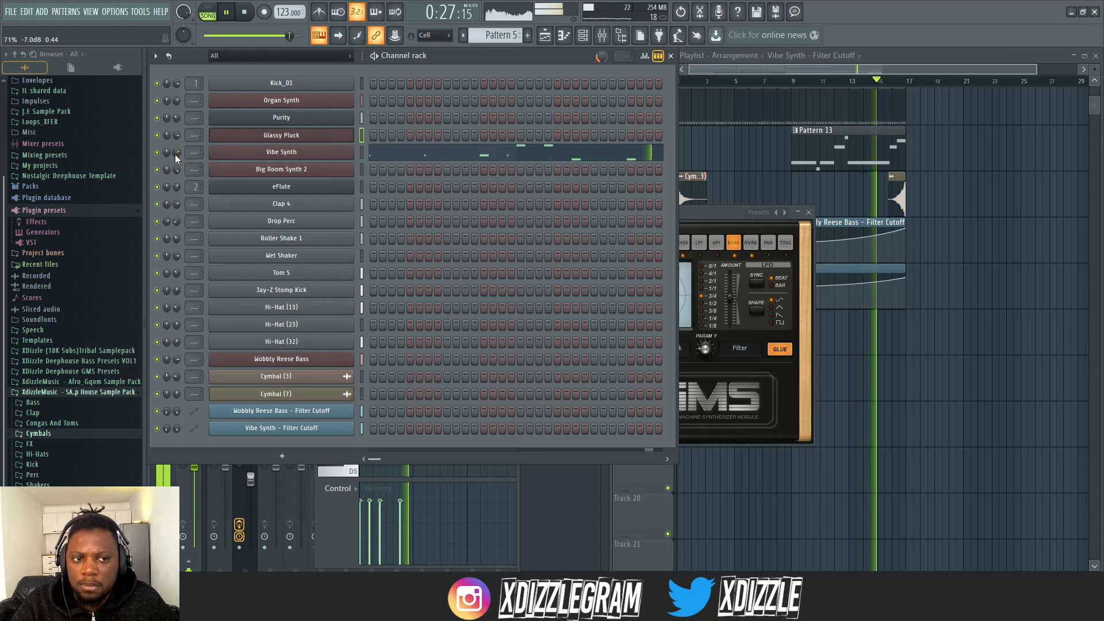
Step: Reduce the playlist track height, open the Pattern 3 clip on Track 3 to identify its channel, and stop playback
click(931, 61)
click(408, 62)
click(928, 56)
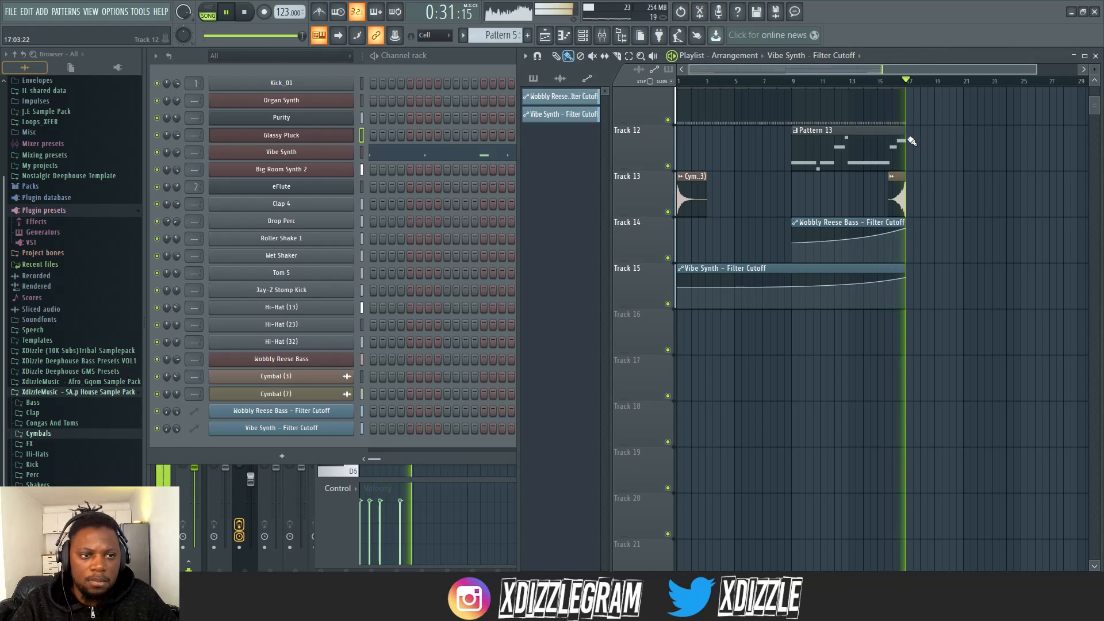
scroll(1097, 81, up, 4)
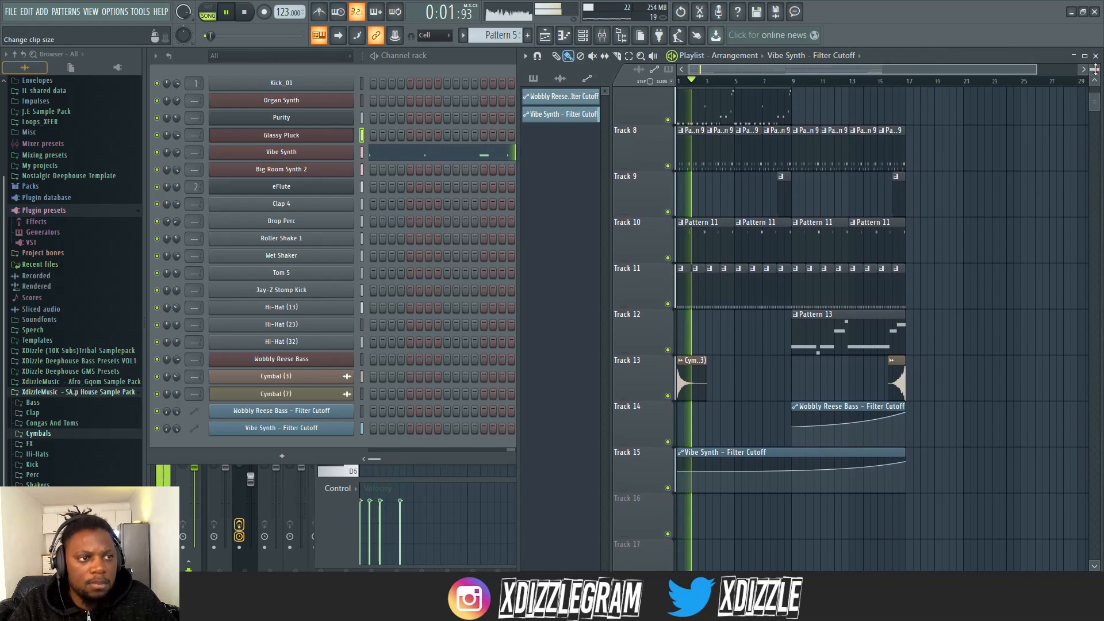
drag(1095, 70, 1096, 74)
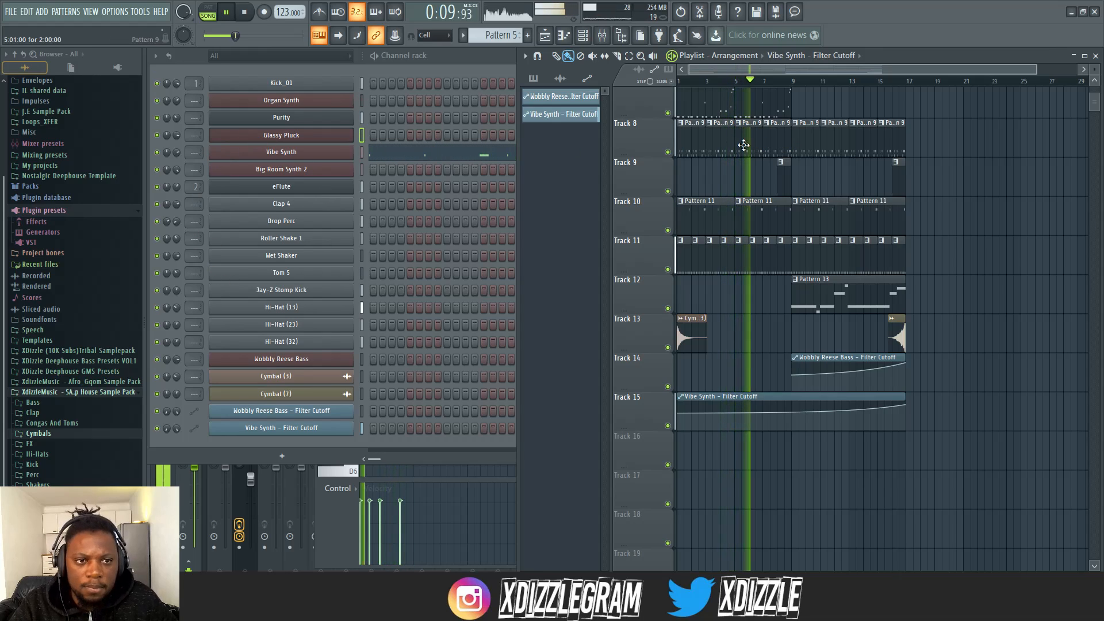
scroll(759, 218, up, 5)
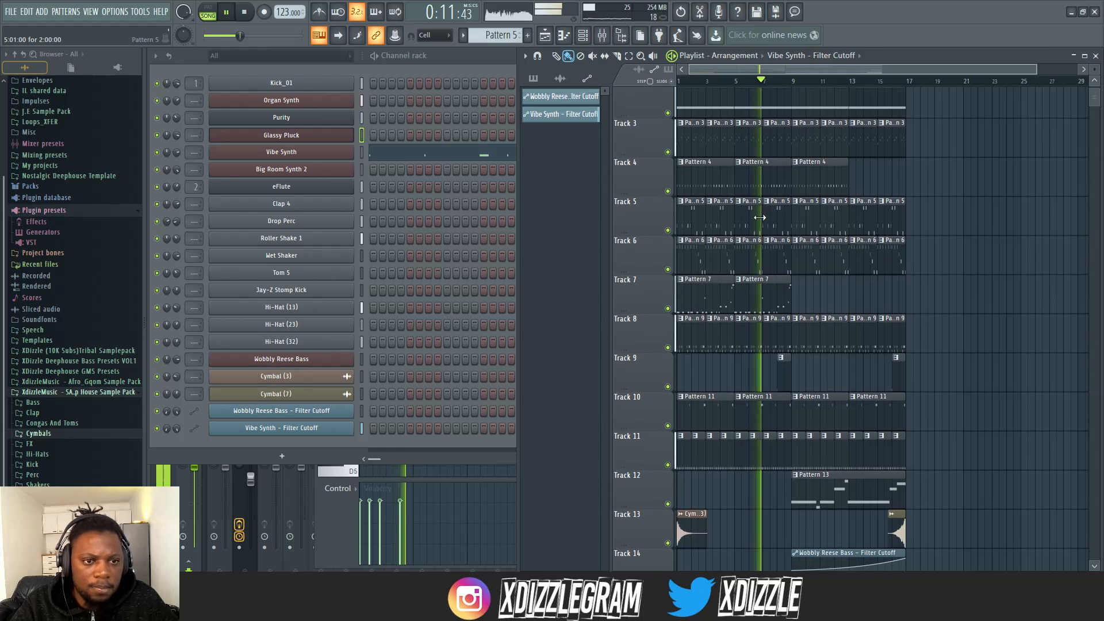
double_click(759, 148)
key(space)
click(479, 64)
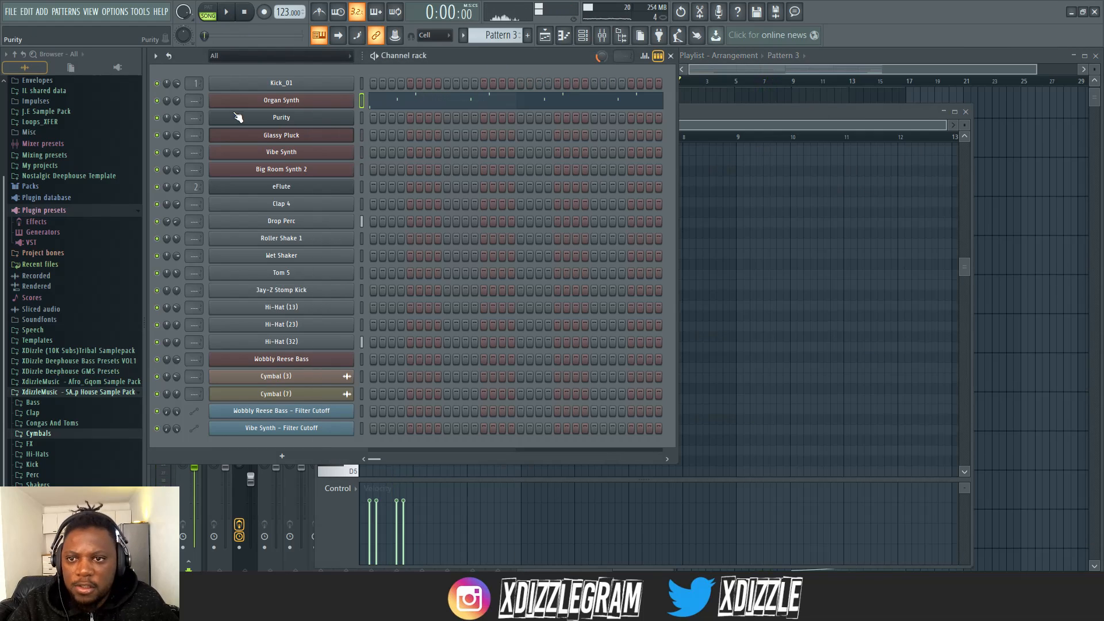
click(875, 59)
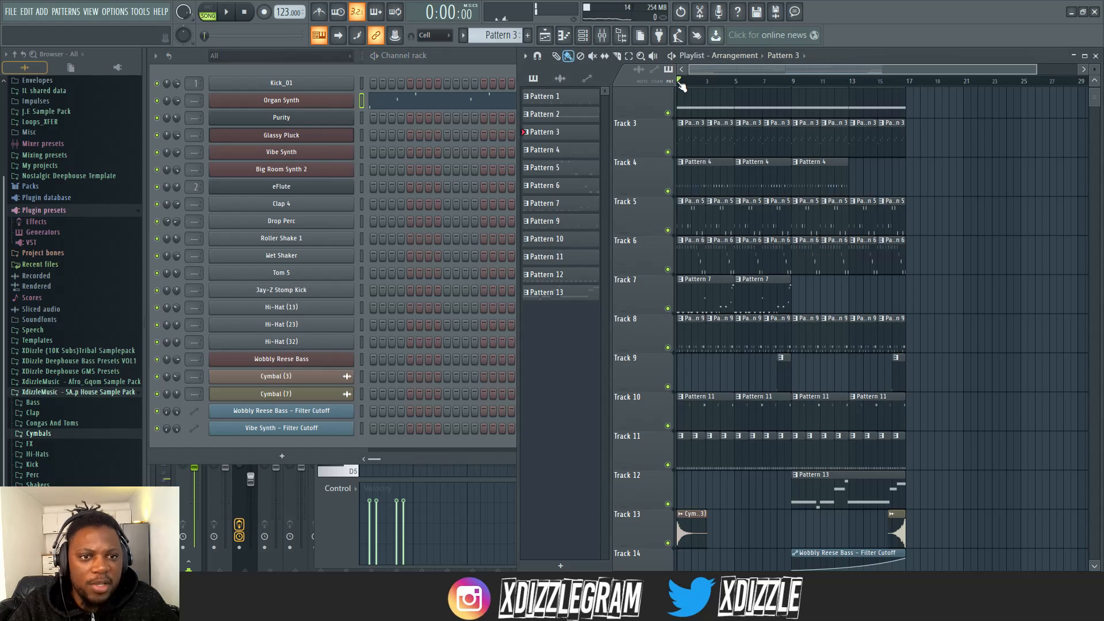
Step: Play the arrangement, lower the Organ Synth channel volume slightly and set its instrument output level to 0.0 dB
key(space)
drag(175, 102, 175, 105)
click(276, 101)
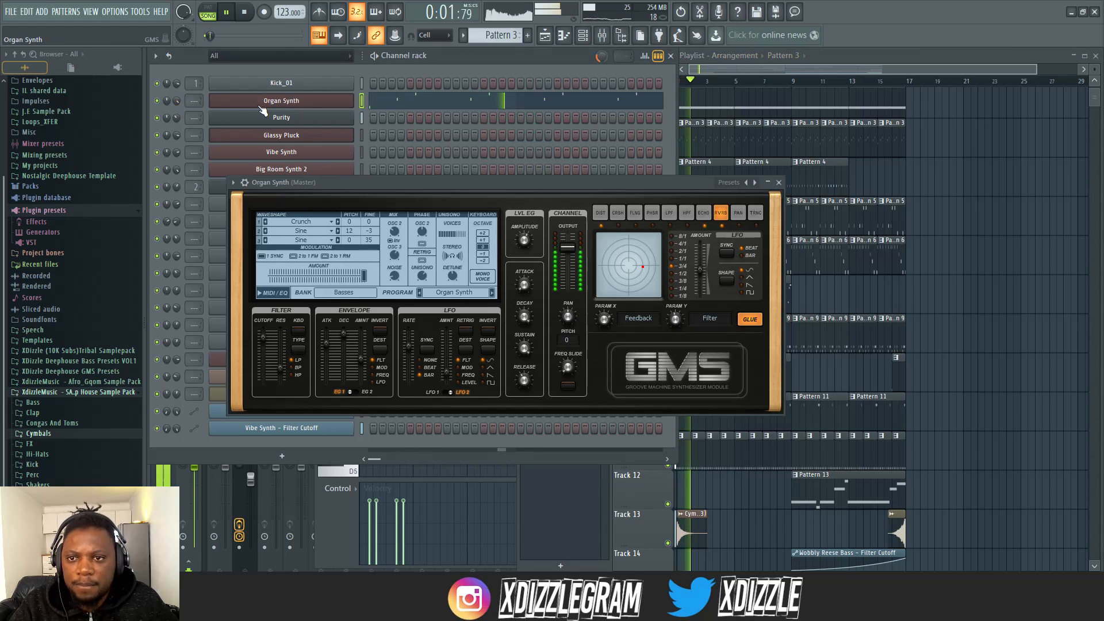
drag(563, 248, 564, 243)
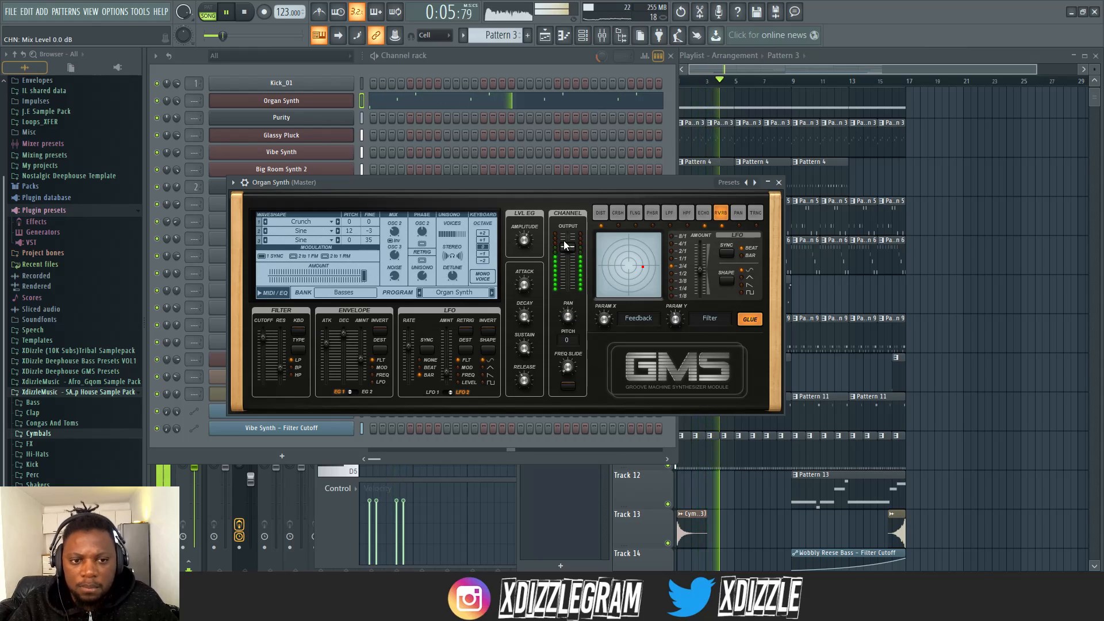
click(514, 63)
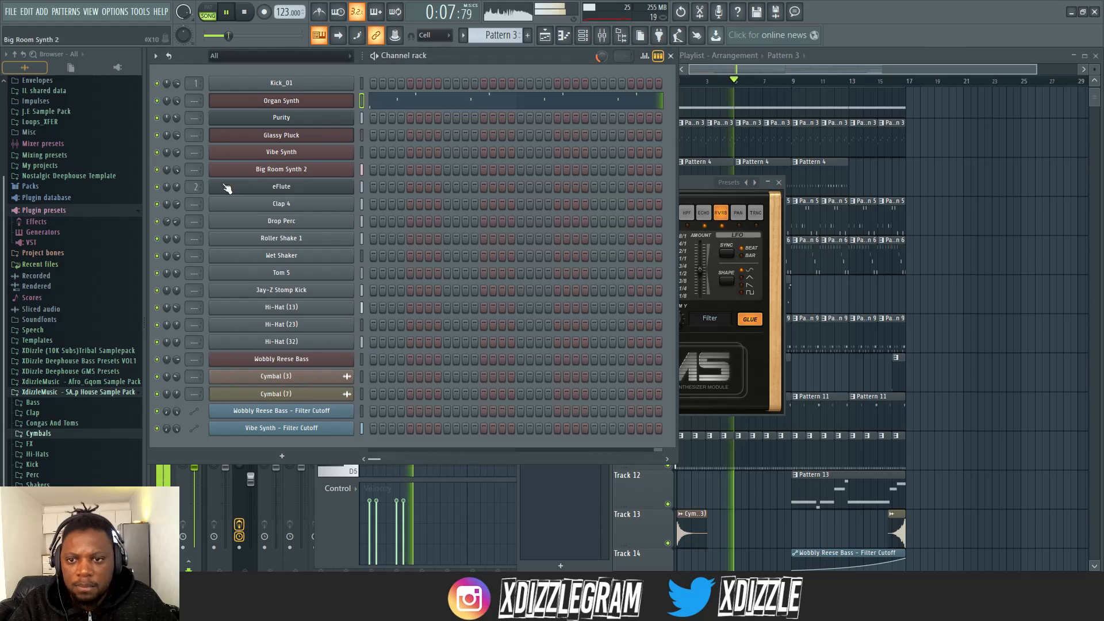
click(847, 59)
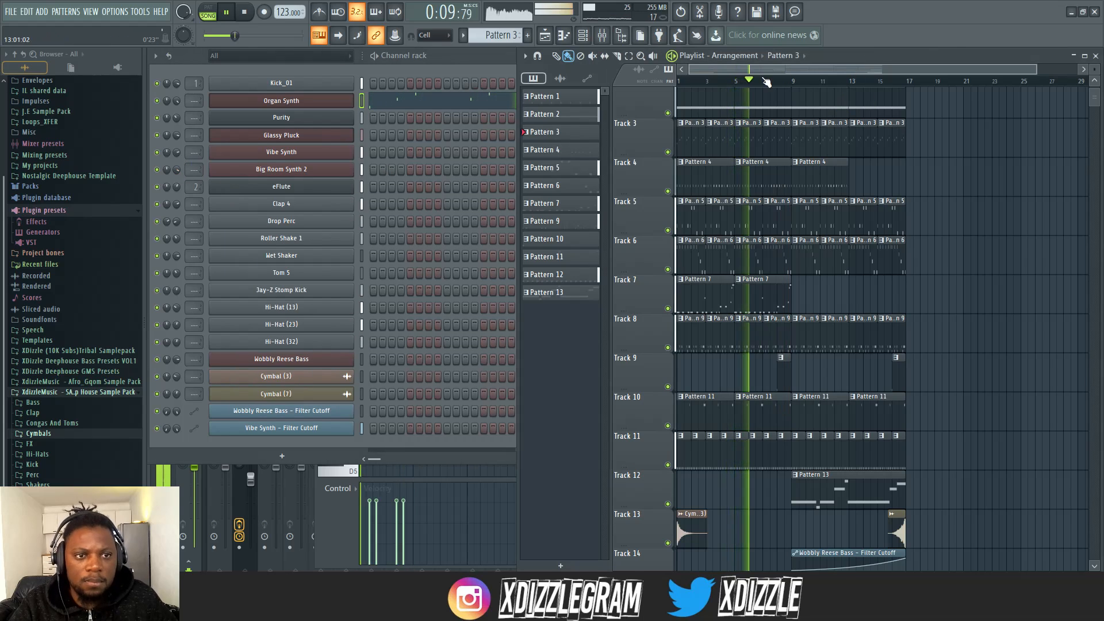
scroll(723, 84, up, 2)
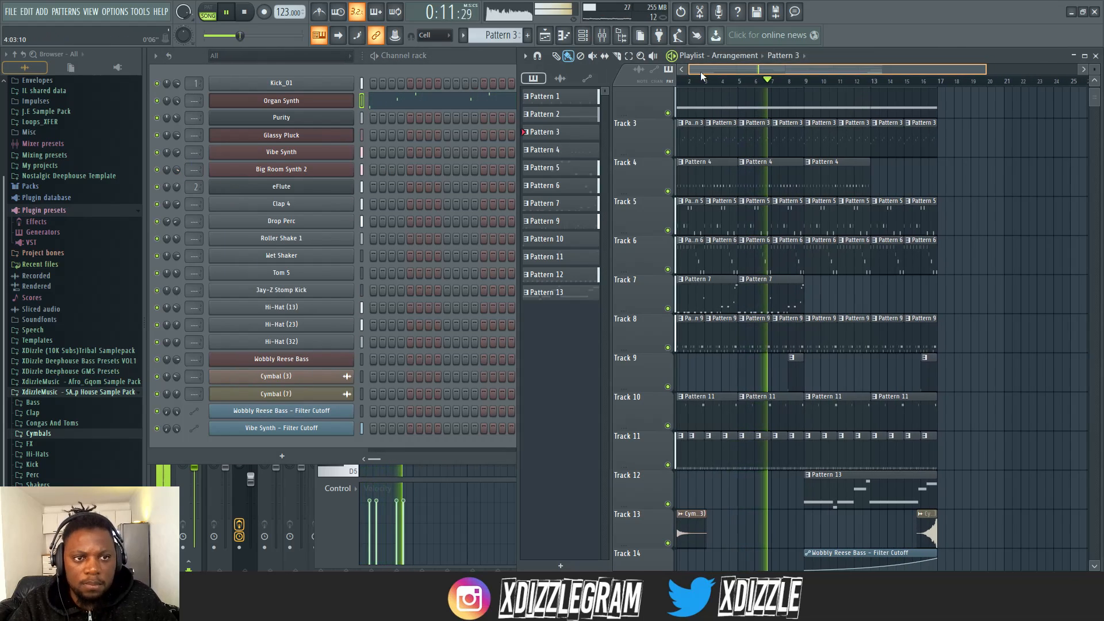
click(462, 73)
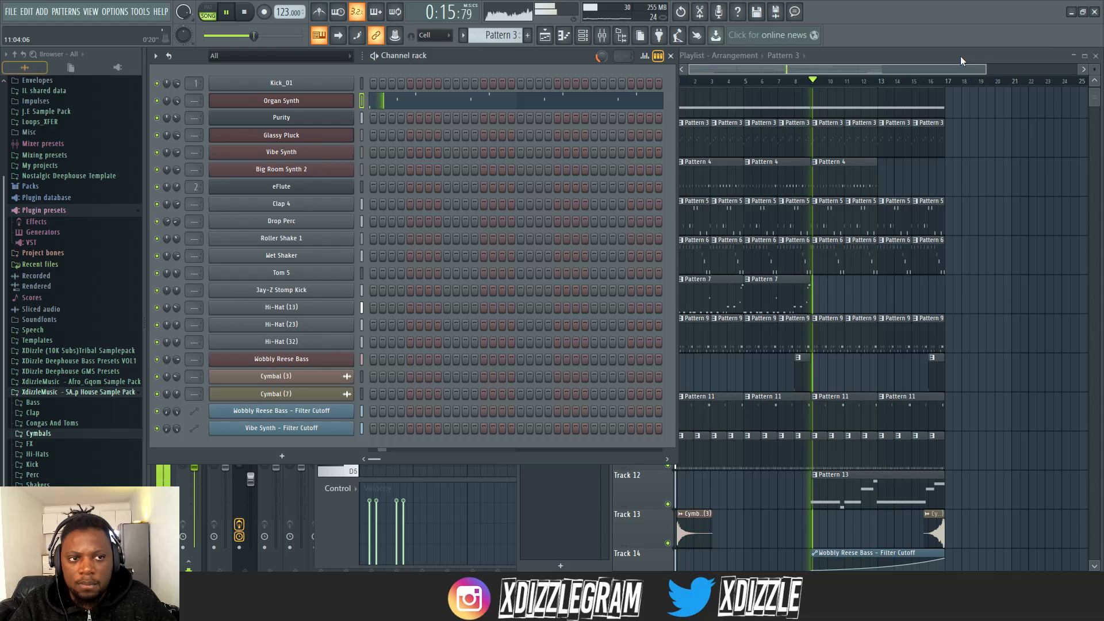
key(F5)
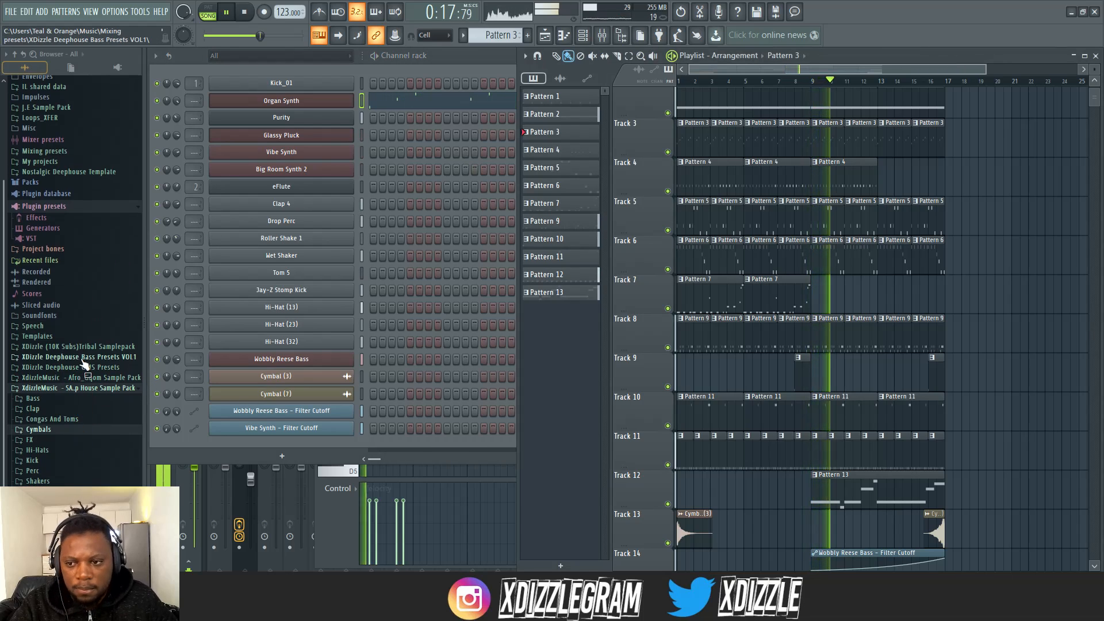
Step: Stop playback and audition shaker samples such as Rain Shake and Rainstick from the XDizzle (10K Subs) Tribal Samplepack
click(86, 350)
key(space)
click(64, 328)
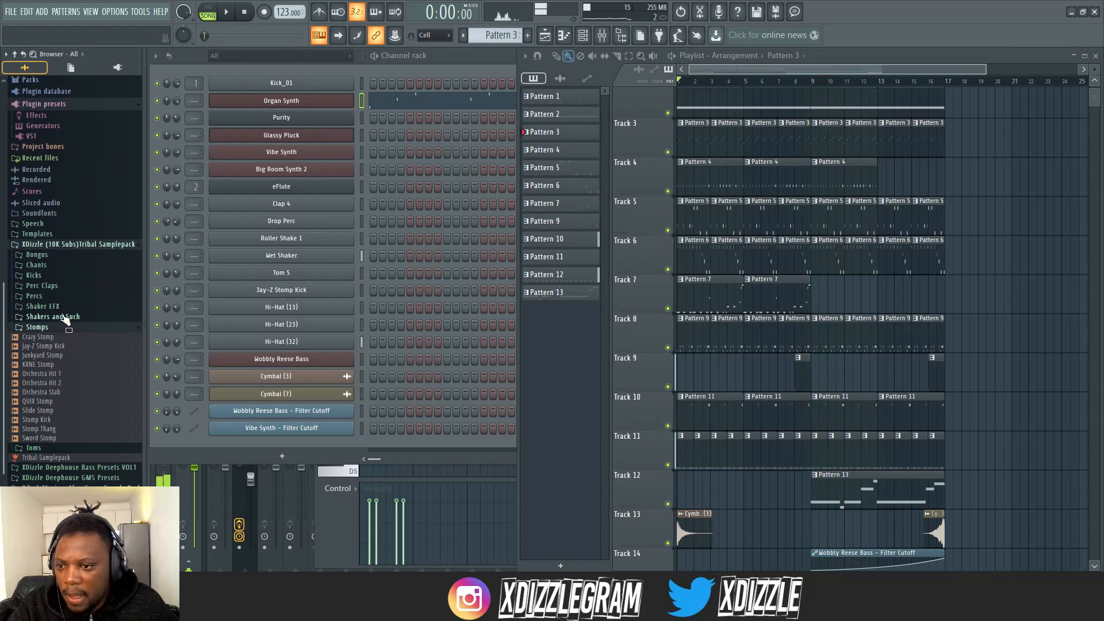
click(44, 327)
click(55, 317)
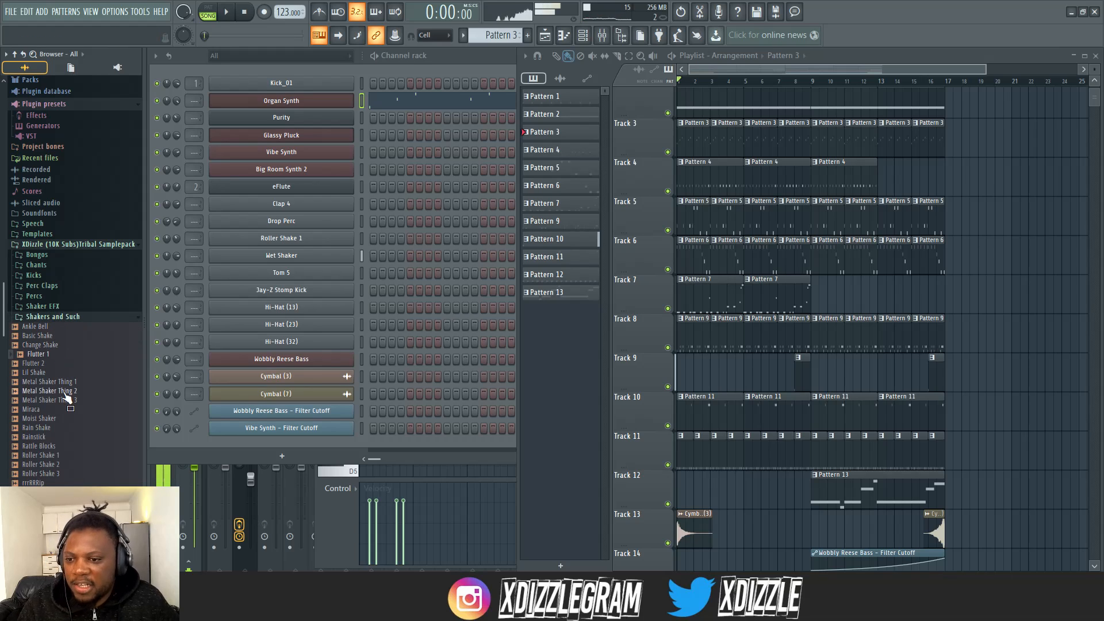
click(69, 428)
click(69, 437)
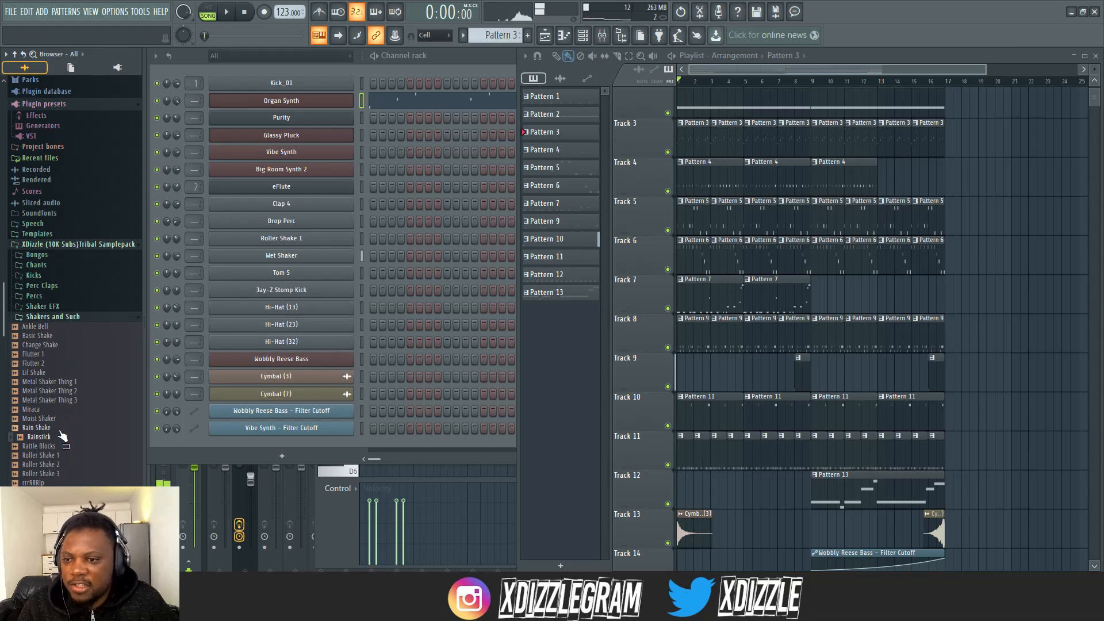
click(81, 245)
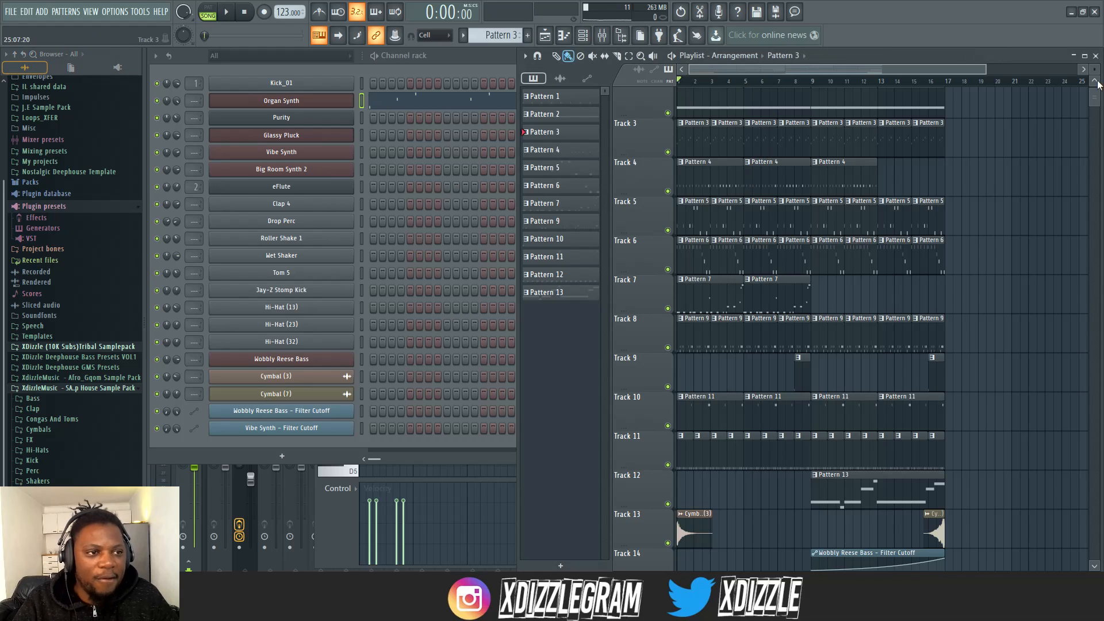
Step: Reduce the playlist track height further and view the whole arrangement in a maximised playlist before restoring its size
drag(1094, 69, 1095, 76)
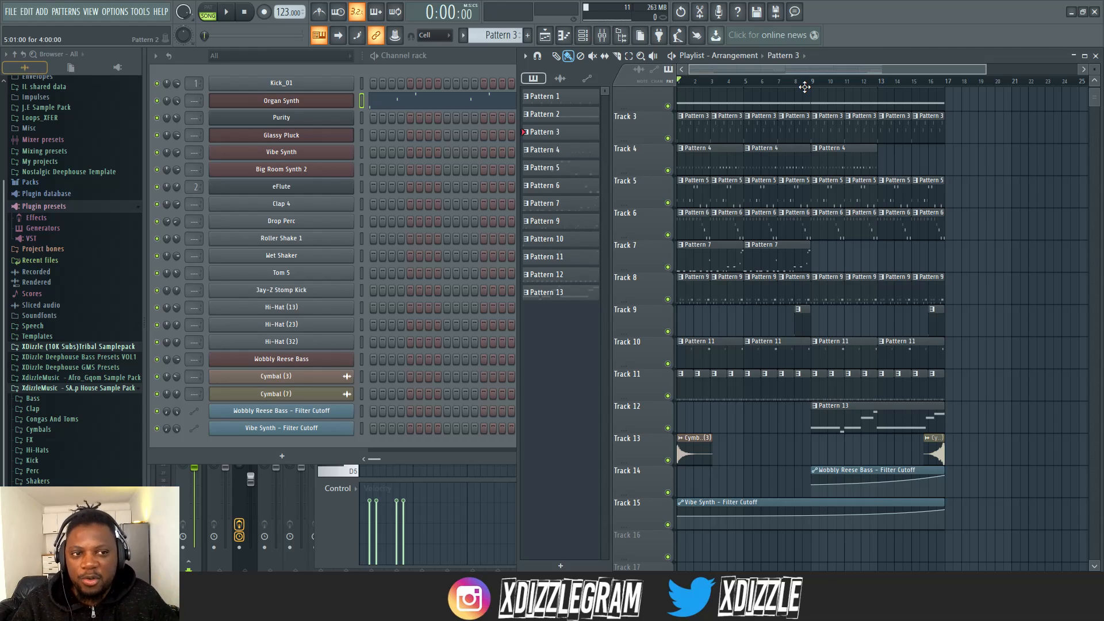
double_click(854, 55)
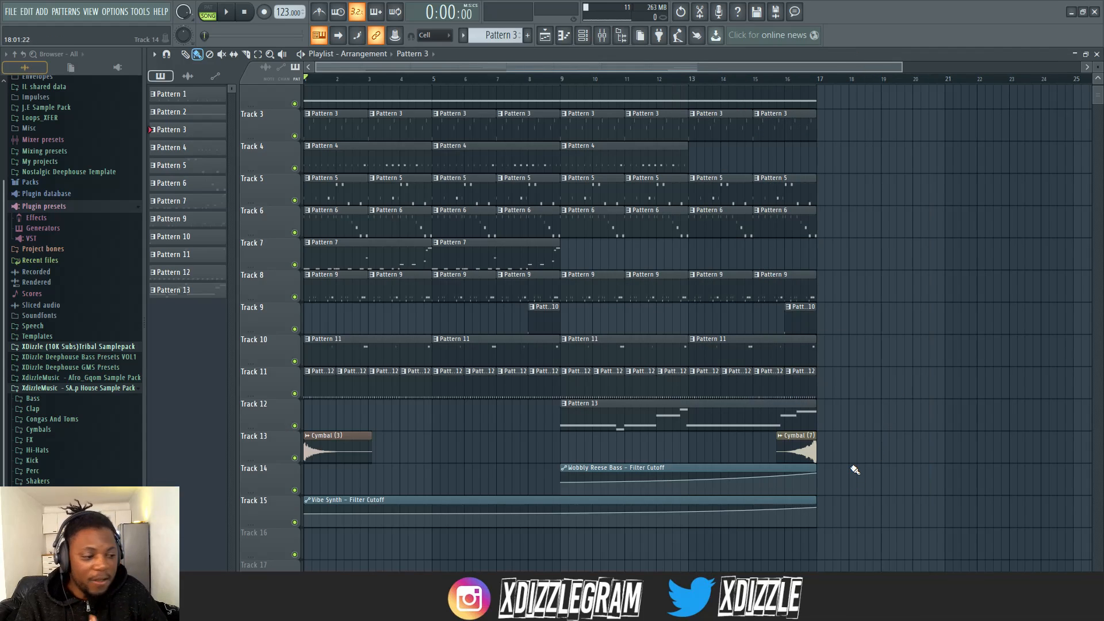
double_click(740, 54)
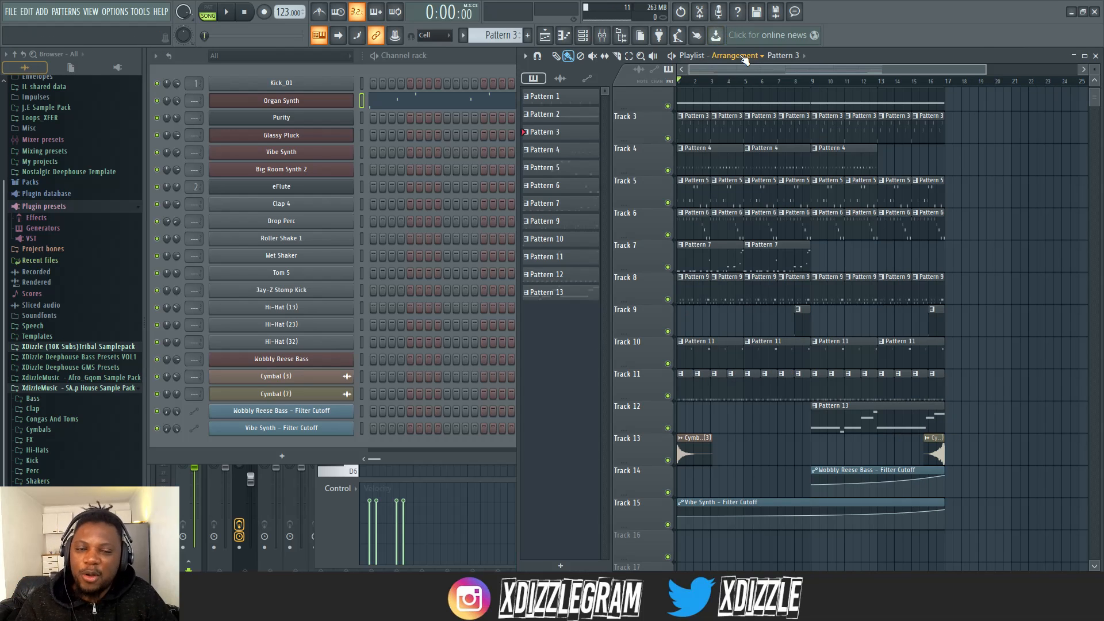